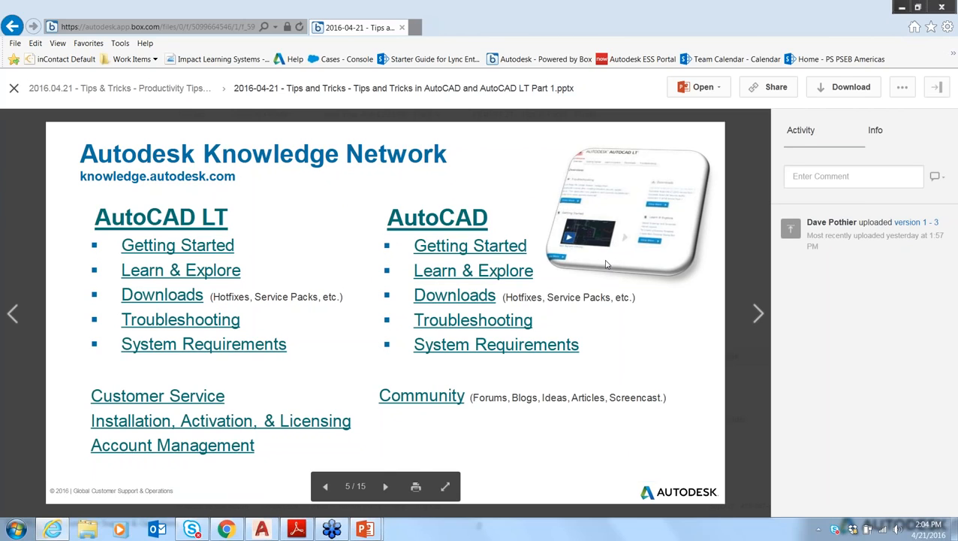
# Advance the presentation to the "Let's see this in AutoCAD…" slide and switch to AutoCAD.
pyautogui.press('Right')
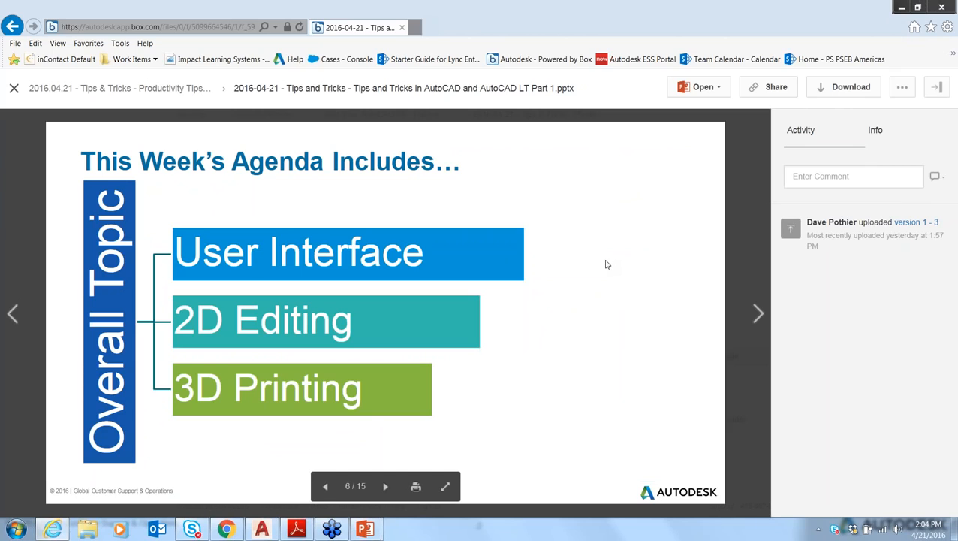
pyautogui.press('Right')
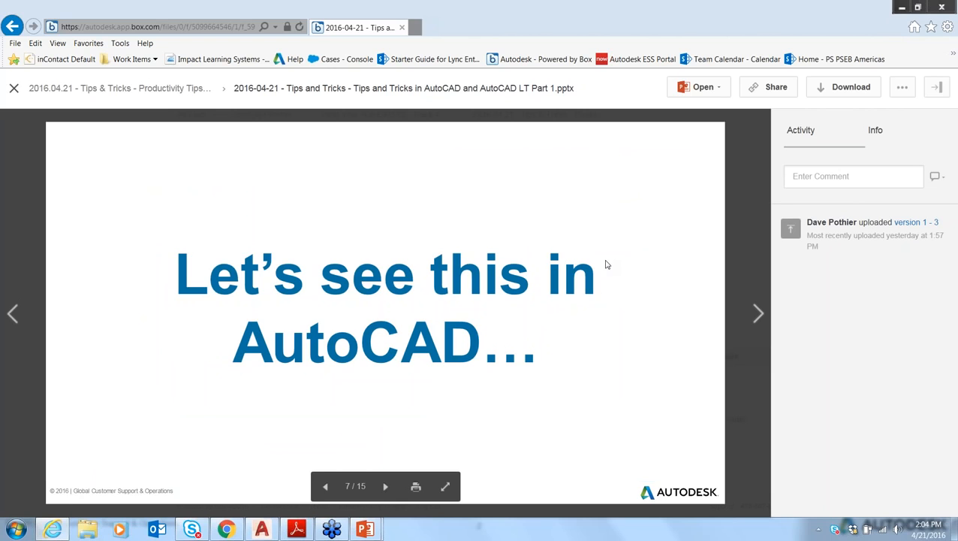
pyautogui.click(262, 530)
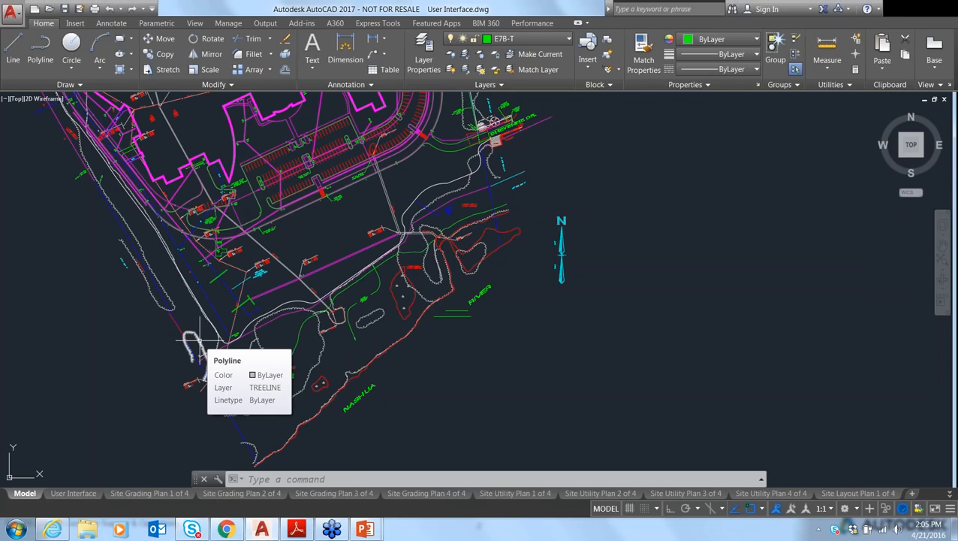
# Open the AutoCAD 2017 help and search it for "erase".
pyautogui.press('F1')
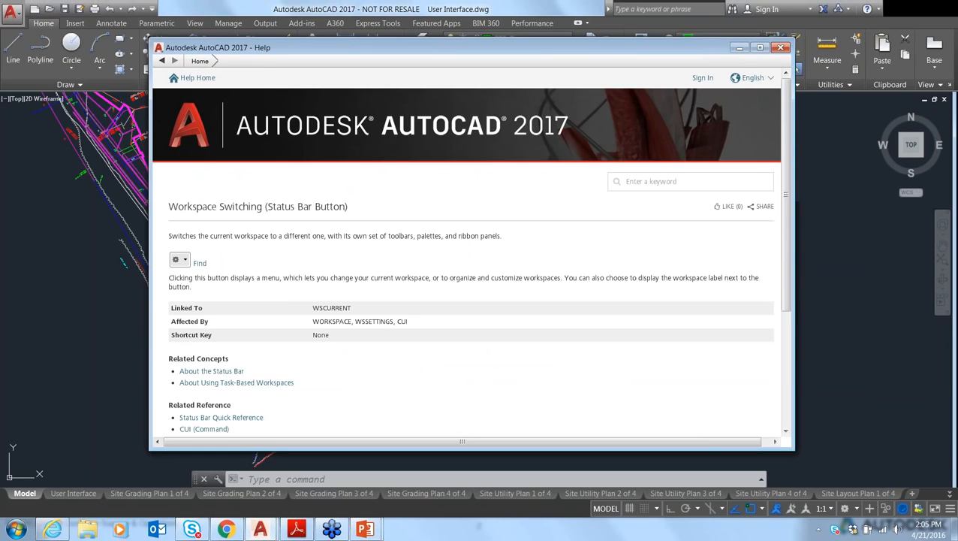
pyautogui.click(655, 181)
pyautogui.write('erase')
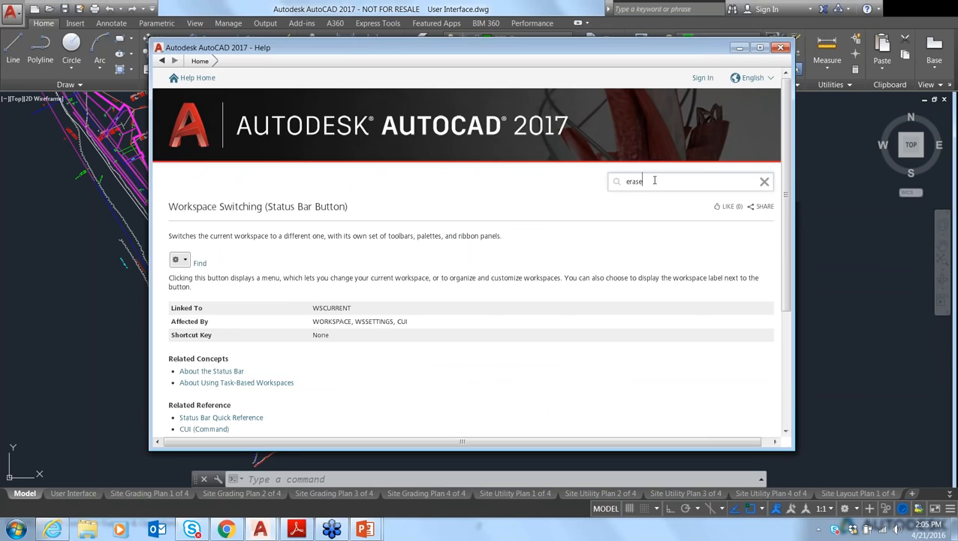
pyautogui.press('Return')
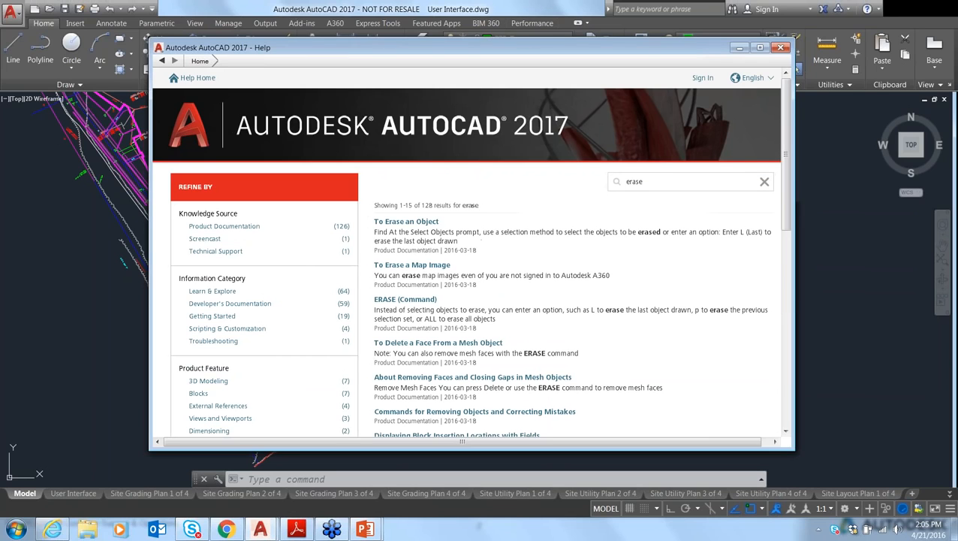
# Open the ERASE (Command) help article and have the help point out the Erase tool in the interface.
pyautogui.moveTo(523, 48); pyautogui.dragTo(499, 143)
pyautogui.click(380, 382)
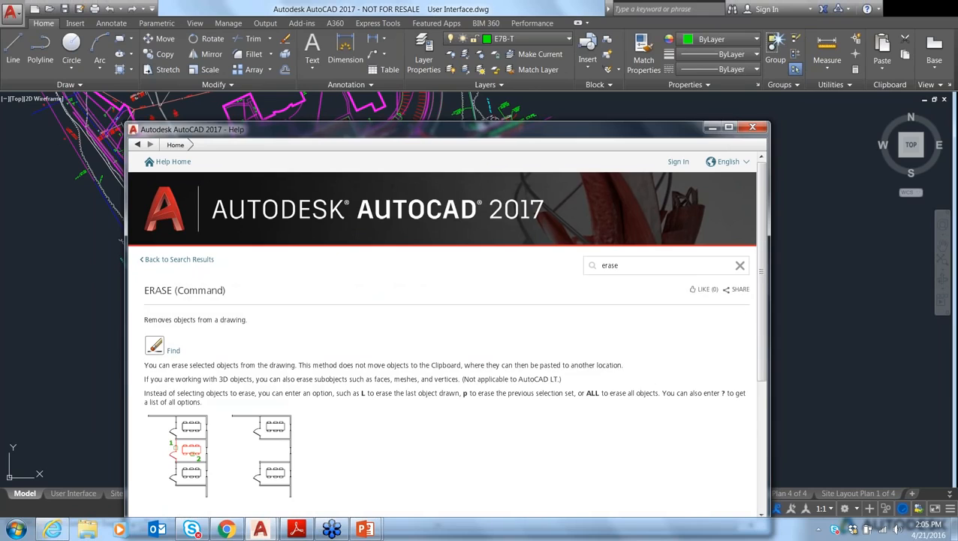
pyautogui.click(172, 350)
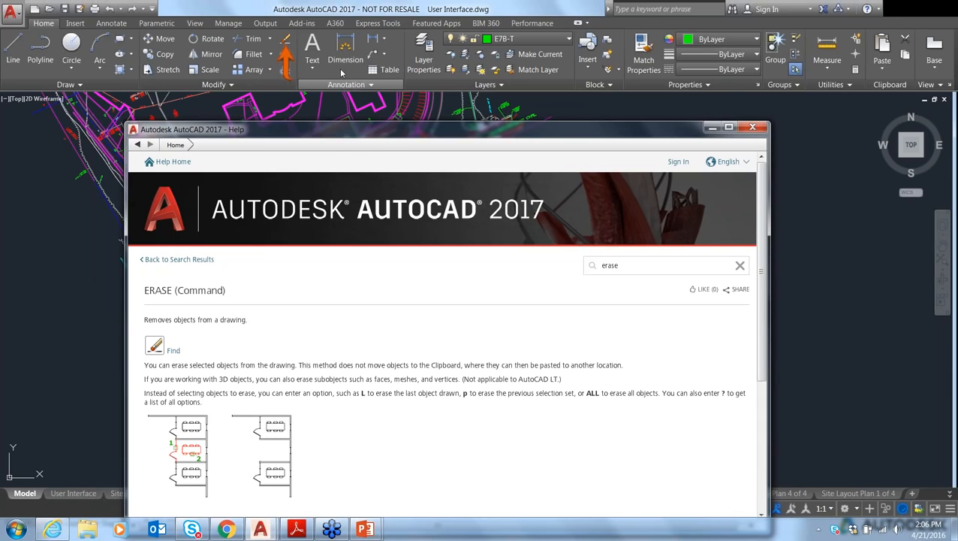
# Search the help for "repair", review the results and refinement categories, and close the help.
pyautogui.doubleClick(636, 267)
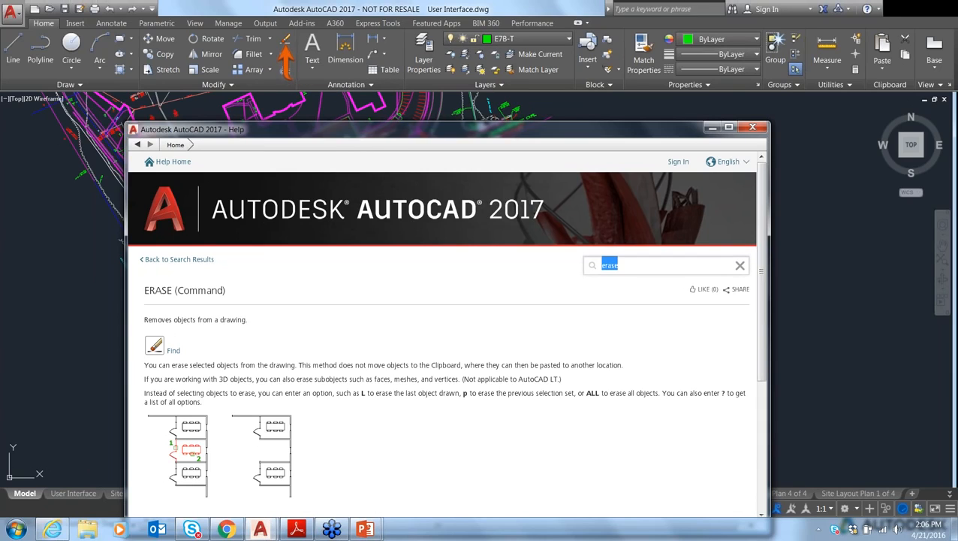
pyautogui.write('repair')
pyautogui.press('Return')
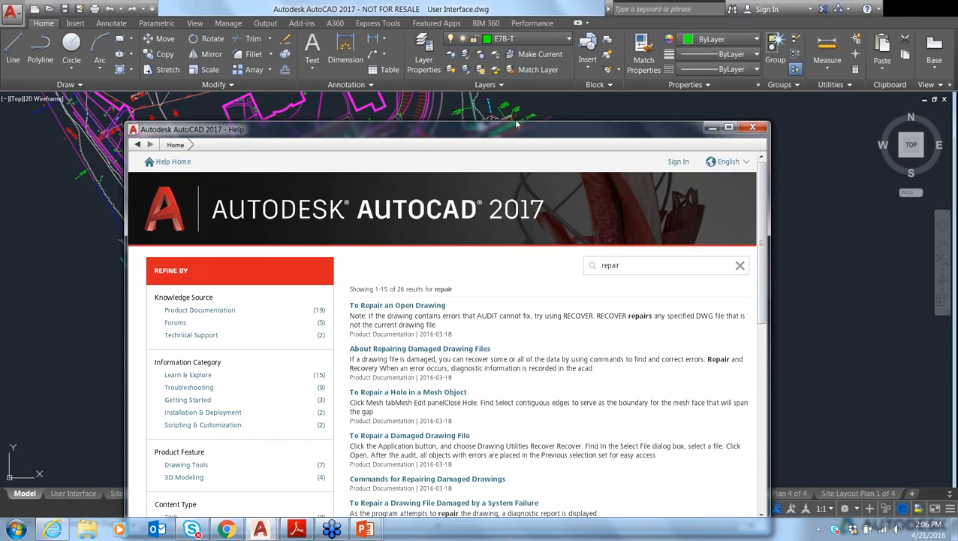
pyautogui.moveTo(516, 134); pyautogui.dragTo(512, 57)
pyautogui.moveTo(757, 124); pyautogui.dragTo(762, 160)
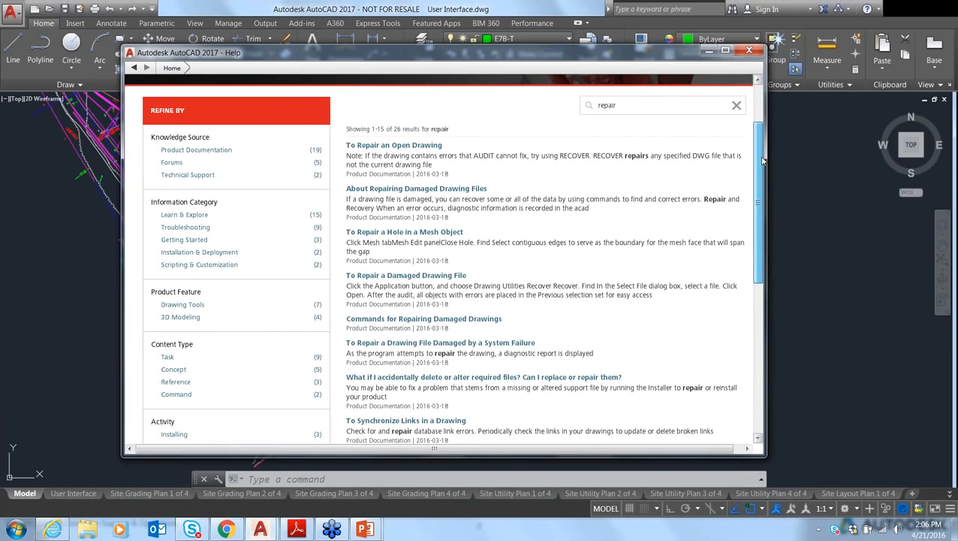
pyautogui.moveTo(761, 170); pyautogui.dragTo(762, 184)
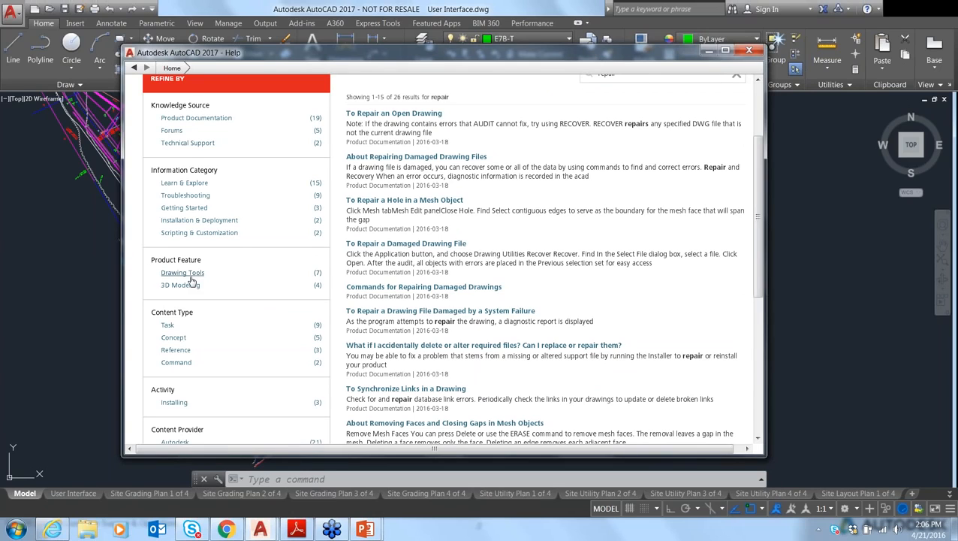
pyautogui.click(749, 52)
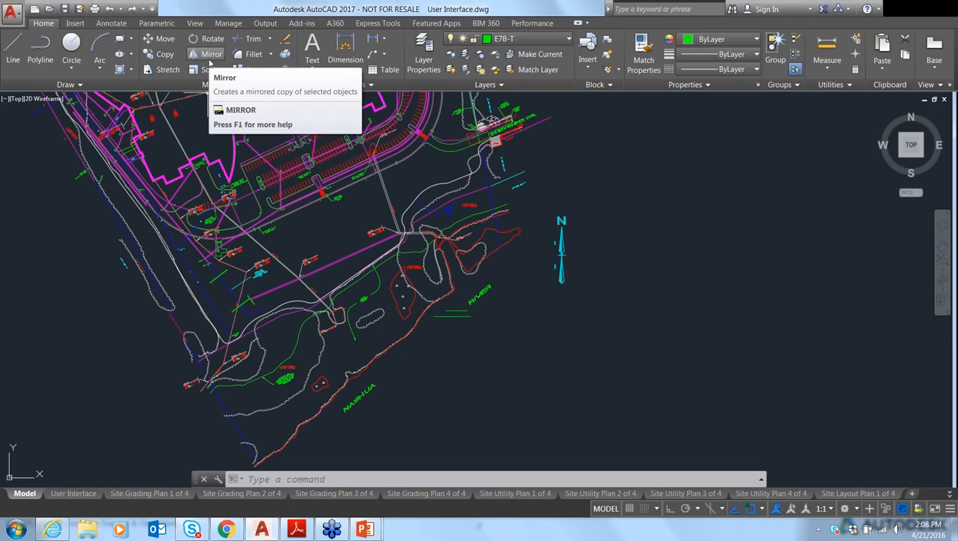
# Set the delay for extended tooltips to 0 seconds in the display options and apply the change.
pyautogui.moveTo(203, 158)
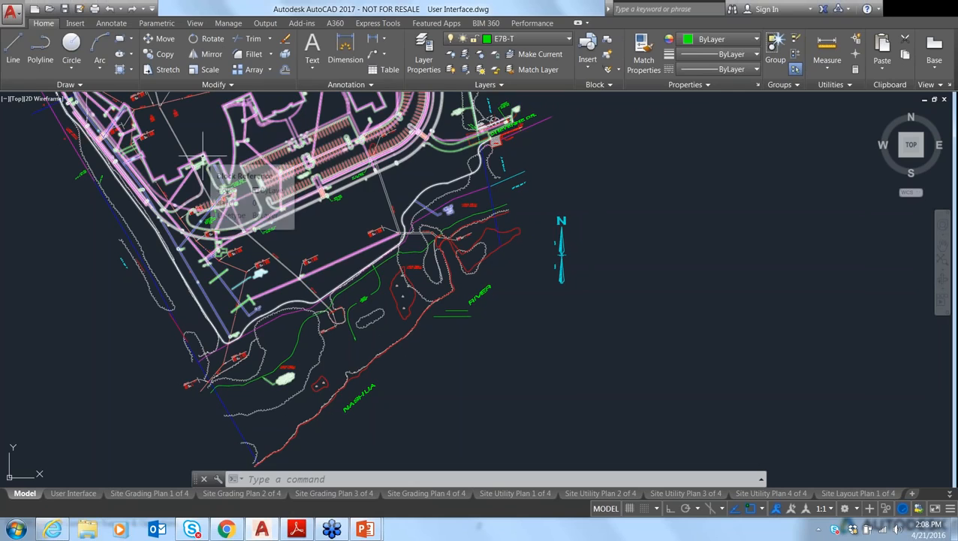
pyautogui.write('option')
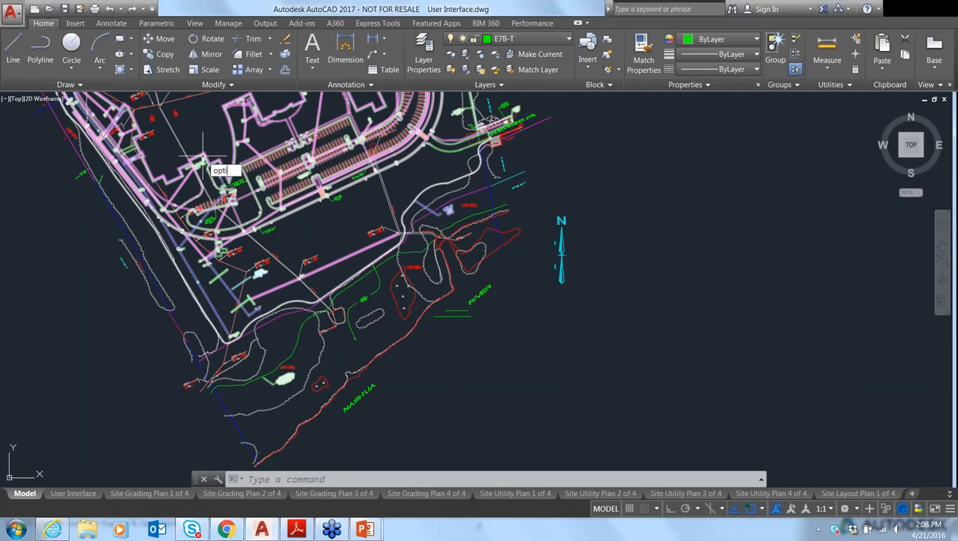
pyautogui.write('s')
pyautogui.press('Return')
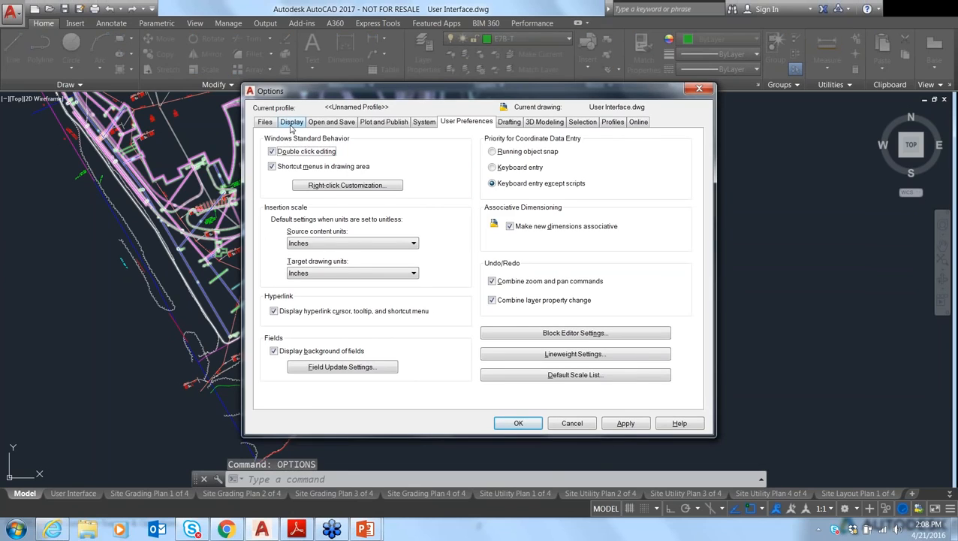
pyautogui.click(291, 123)
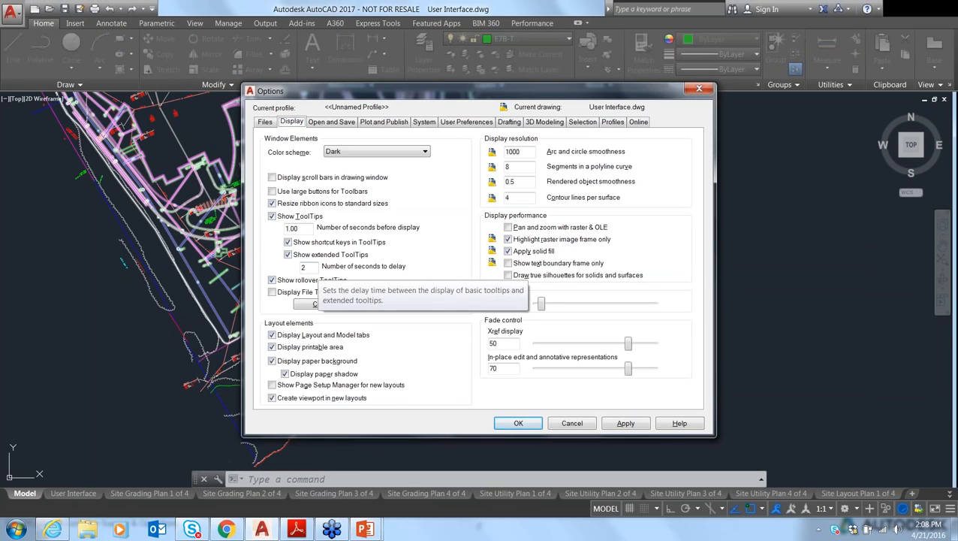
pyautogui.moveTo(309, 267); pyautogui.dragTo(280, 260)
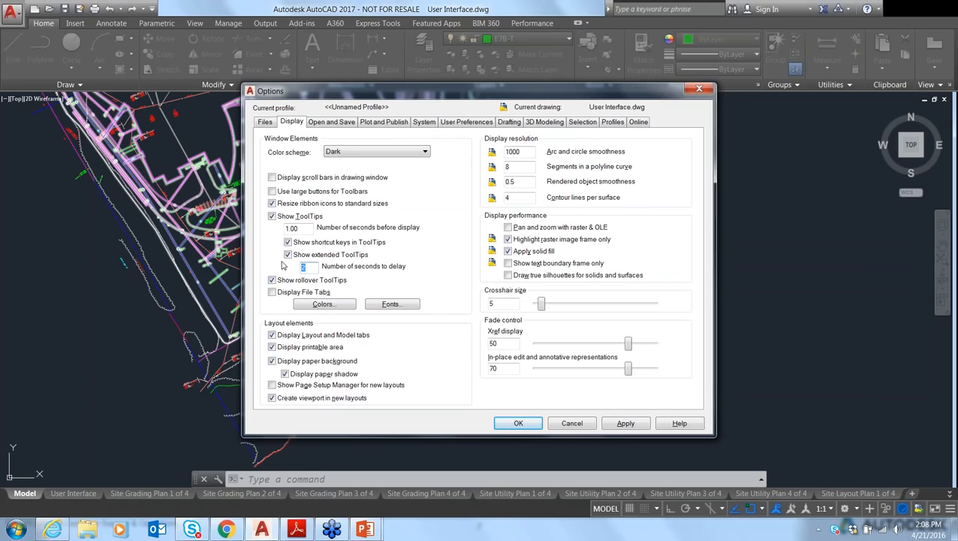
pyautogui.write('0')
pyautogui.click(628, 424)
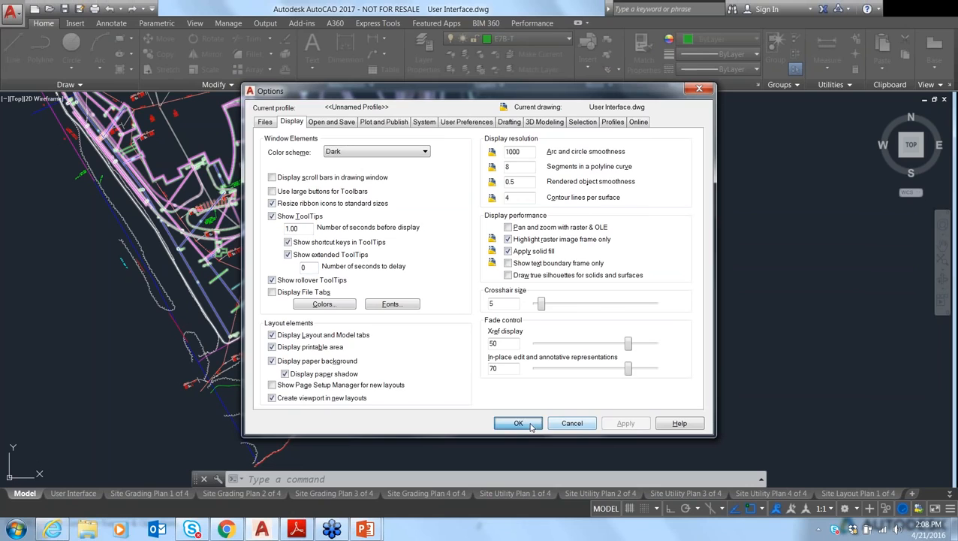
pyautogui.click(518, 423)
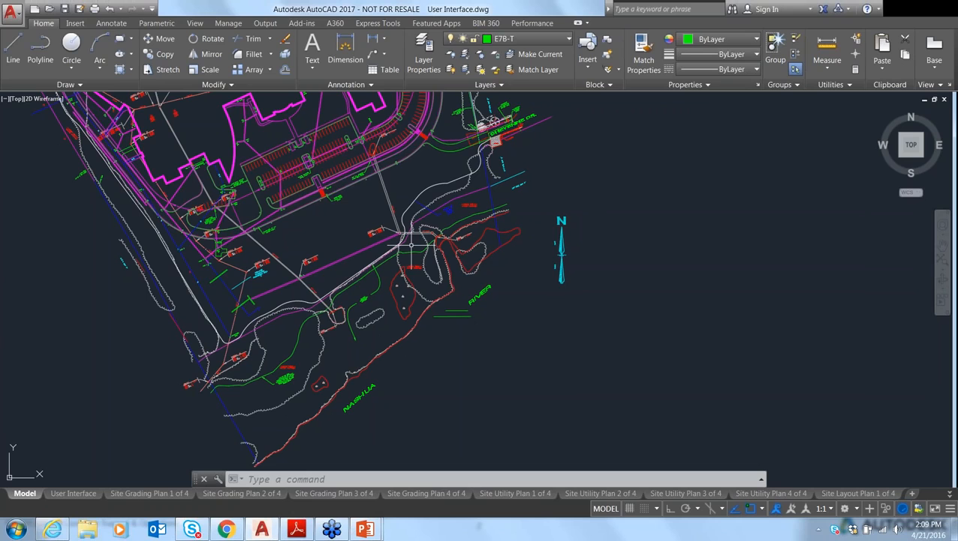
# Browse the block thumbnails in the Insert gallery, enlarging the gallery to four columns, and close it without inserting a block.
pyautogui.click(411, 240)
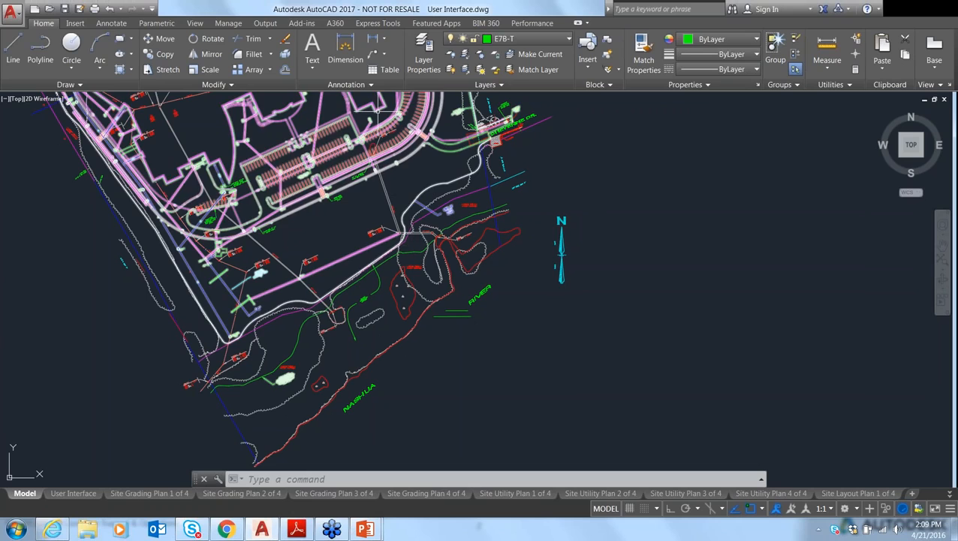
pyautogui.click(74, 24)
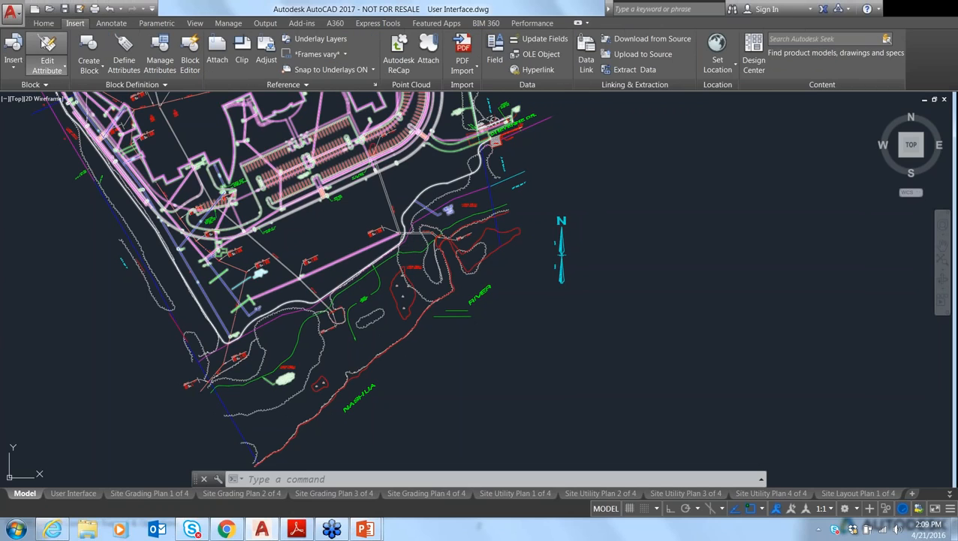
pyautogui.click(15, 69)
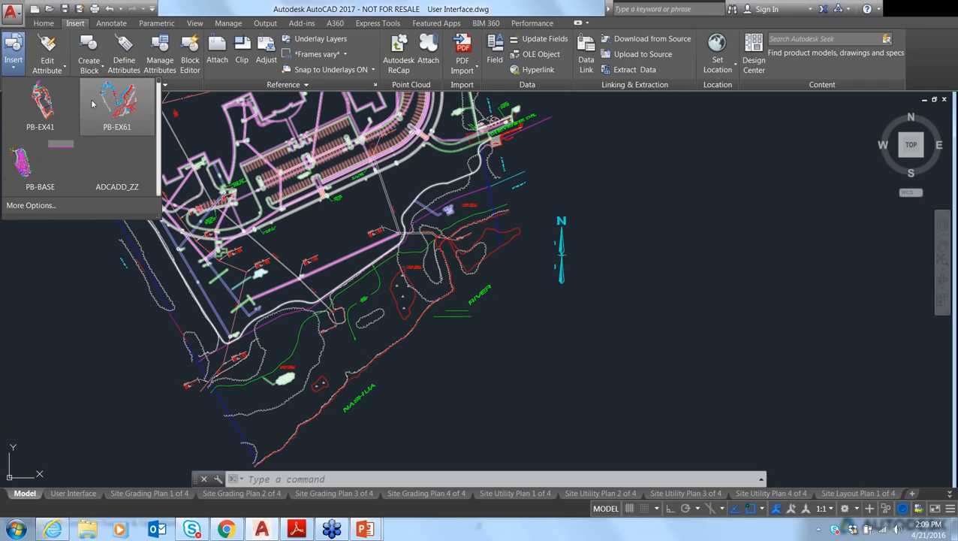
pyautogui.moveTo(158, 81)
pyautogui.mouseDown()
pyautogui.moveTo(159, 135)
pyautogui.moveTo(159, 89)
pyautogui.mouseUp()
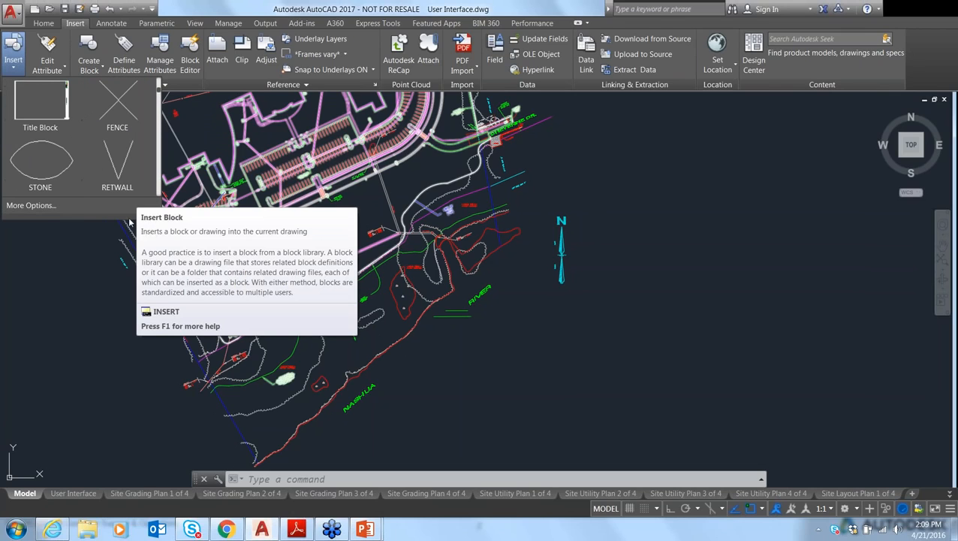
pyautogui.moveTo(161, 218); pyautogui.dragTo(315, 278)
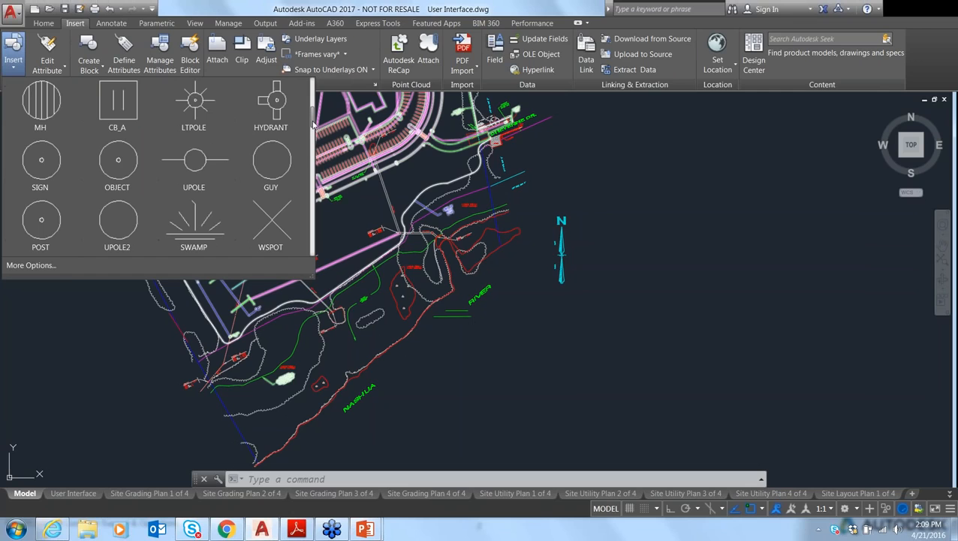
pyautogui.moveTo(313, 124)
pyautogui.mouseDown()
pyautogui.moveTo(311, 100)
pyautogui.moveTo(311, 141)
pyautogui.mouseUp()
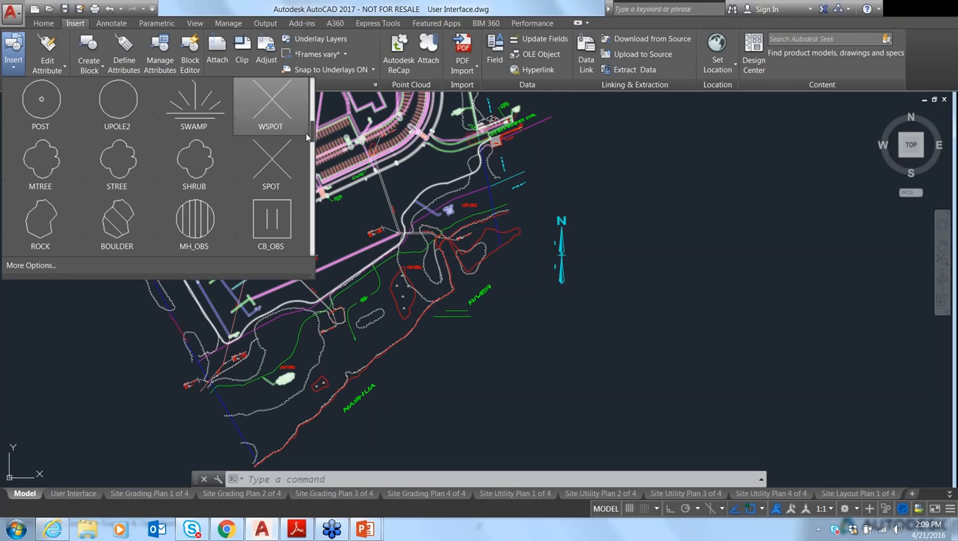
pyautogui.click(551, 187)
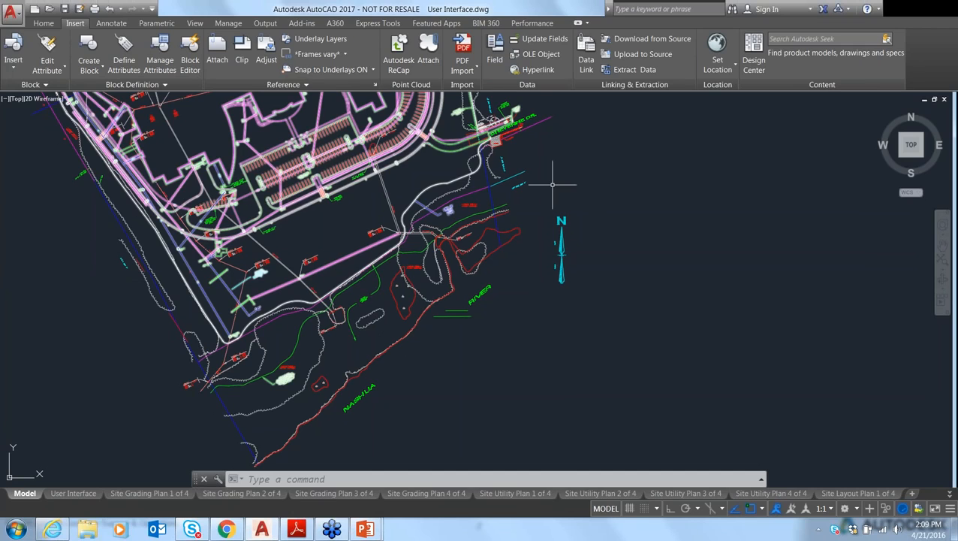
# Set the GALLERYVIEW system variable to 0.
pyautogui.write('galleryview')
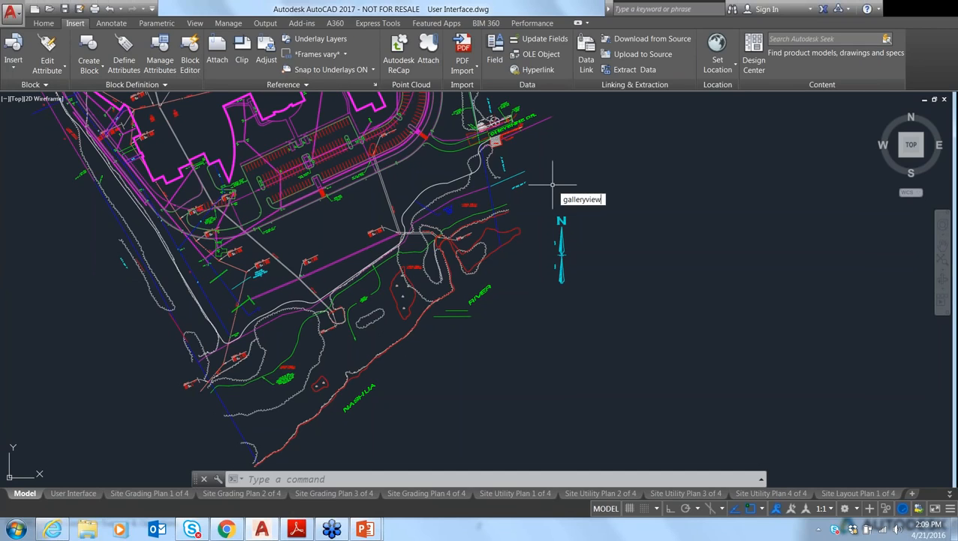
pyautogui.press('Return')
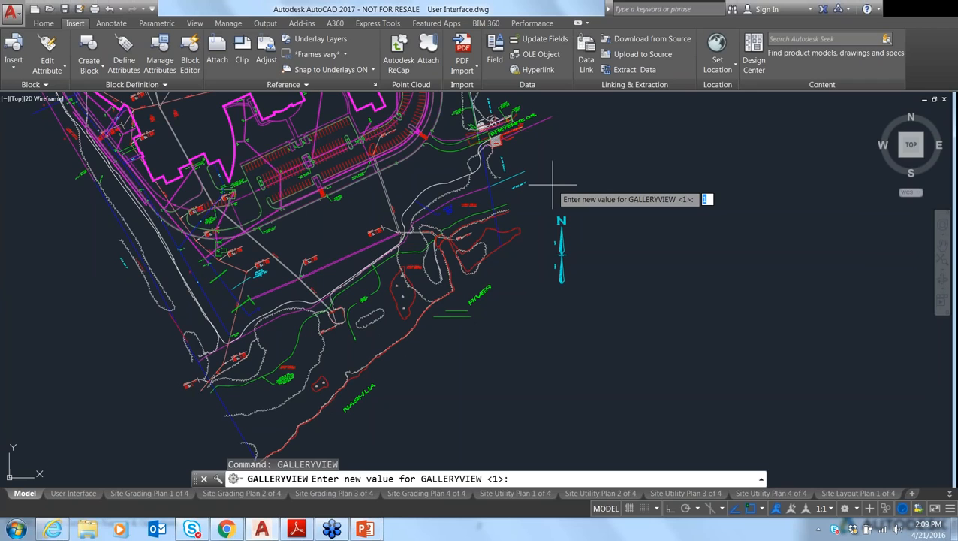
pyautogui.write('0')
pyautogui.press('Return')
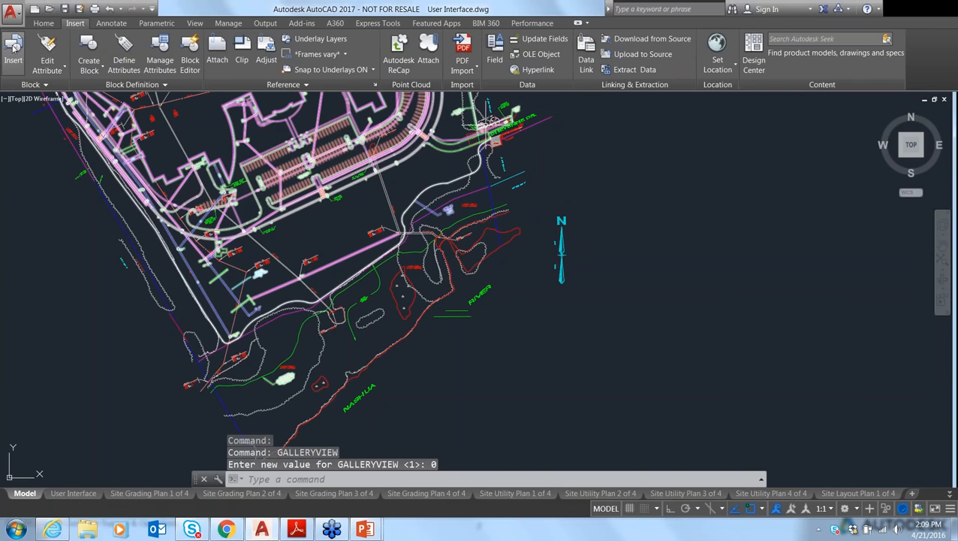
# Preview the HSIFLOGO block in an enlarged Insert dialog, and close the dialog without inserting the block.
pyautogui.click(13, 48)
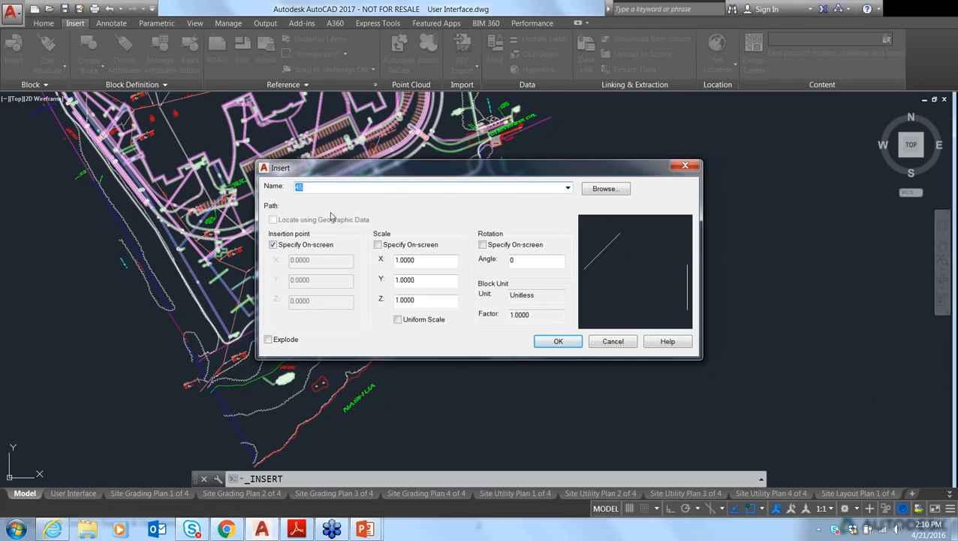
pyautogui.write('HSILOGO')
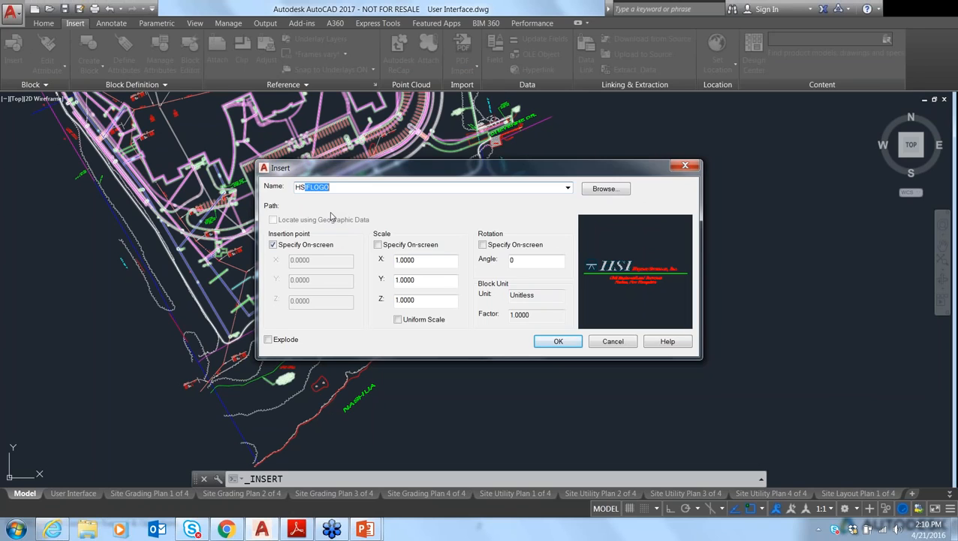
pyautogui.moveTo(449, 174); pyautogui.dragTo(349, 122)
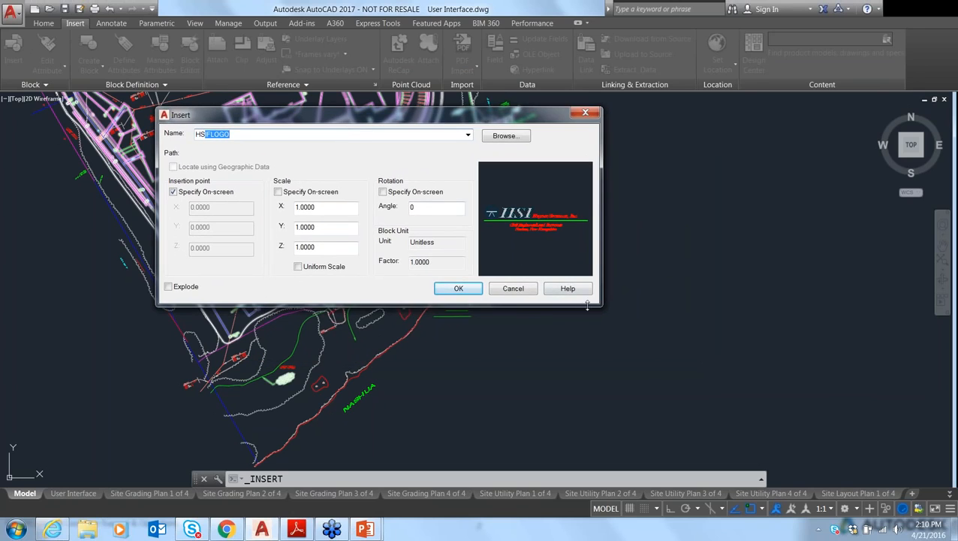
pyautogui.moveTo(597, 303); pyautogui.dragTo(852, 412)
pyautogui.moveTo(635, 118); pyautogui.dragTo(541, 94)
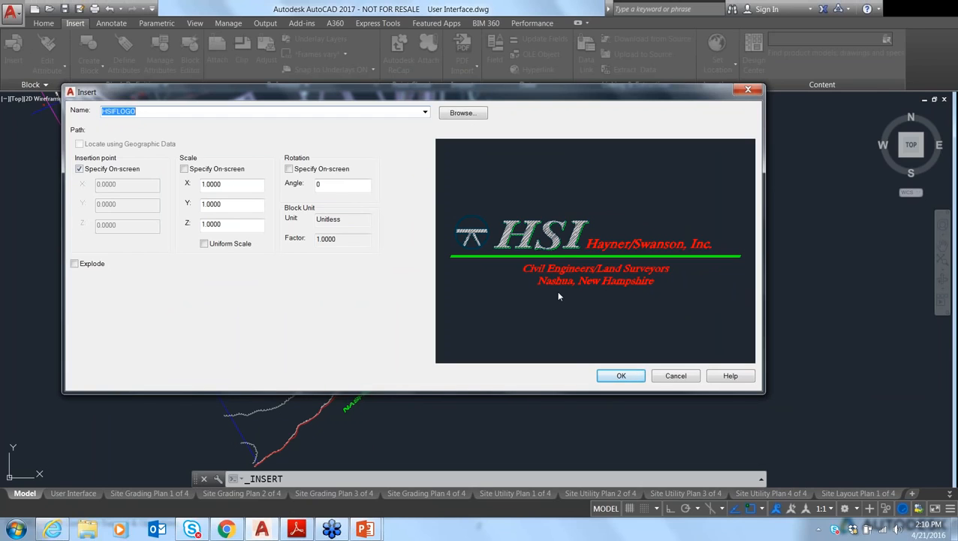
pyautogui.click(688, 380)
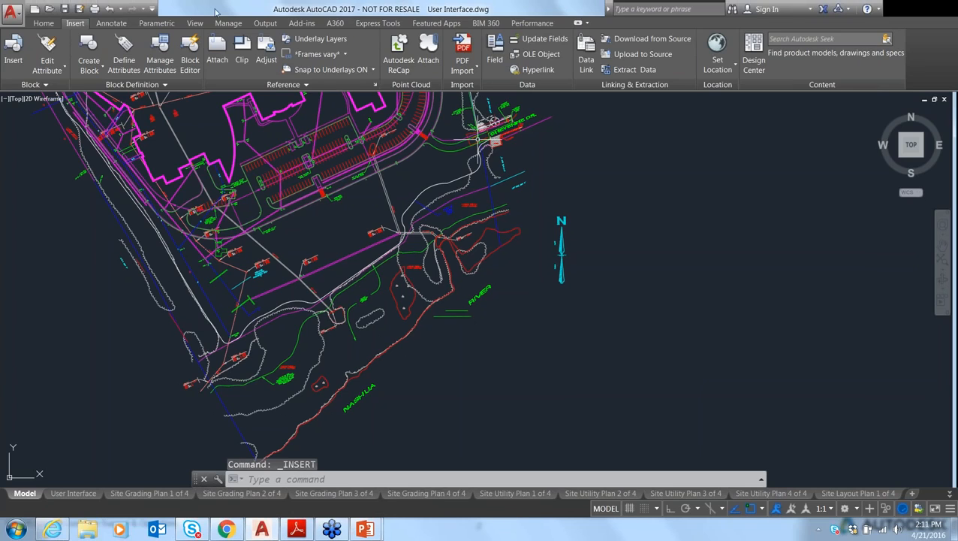
# Review the commands available for the Quick Access Toolbar, and close the list without changing any of them.
pyautogui.click(153, 9)
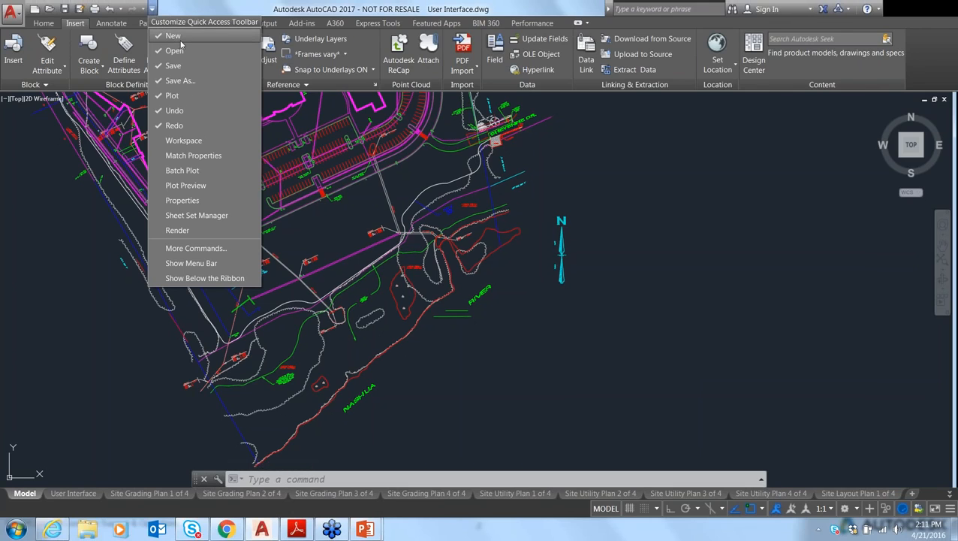
pyautogui.click(181, 82)
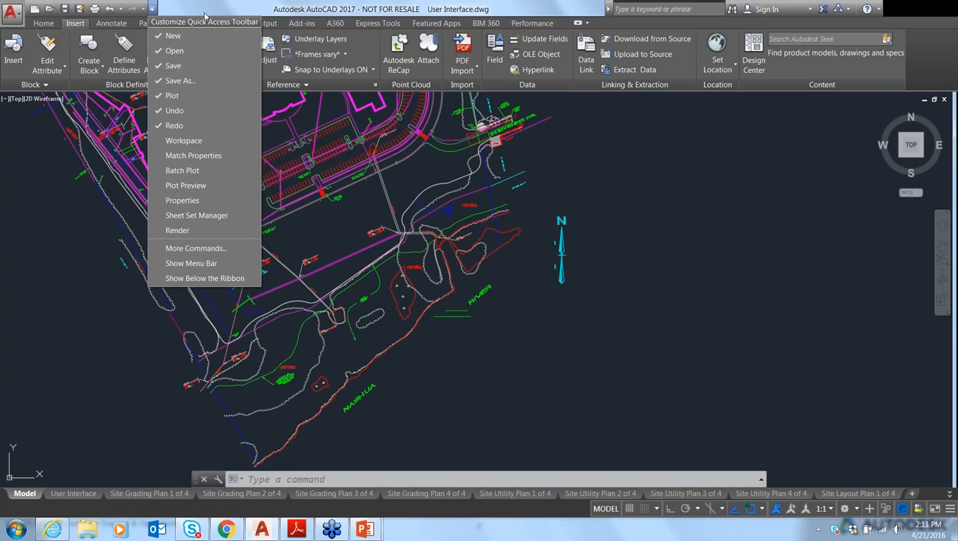
pyautogui.click(205, 14)
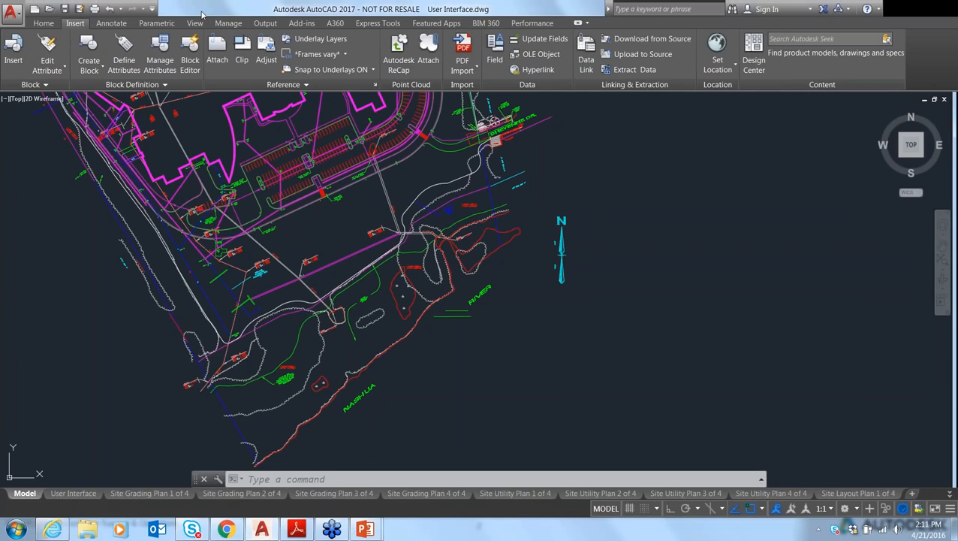
# Add the layer list from the Home ribbon to the Quick Access Toolbar, and remove it again.
pyautogui.click(43, 23)
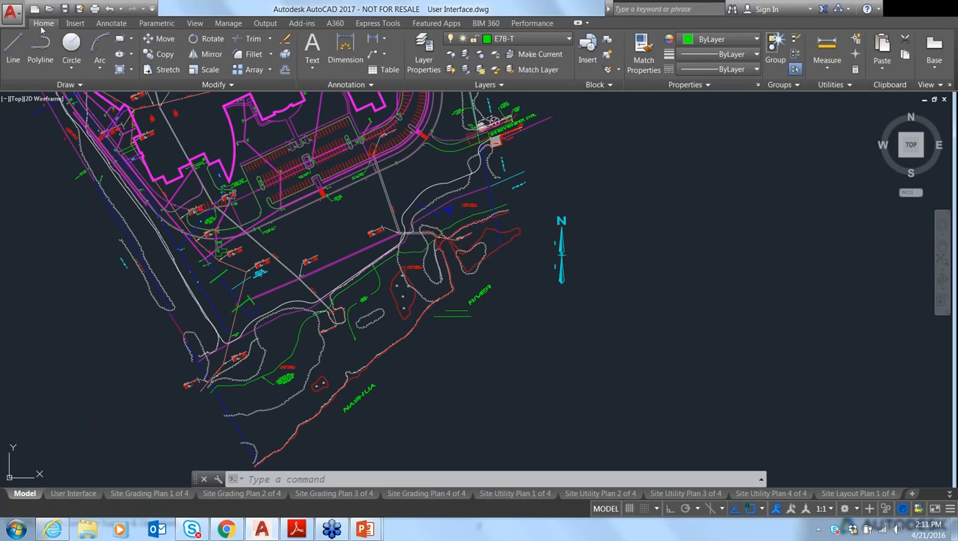
pyautogui.rightClick(506, 42)
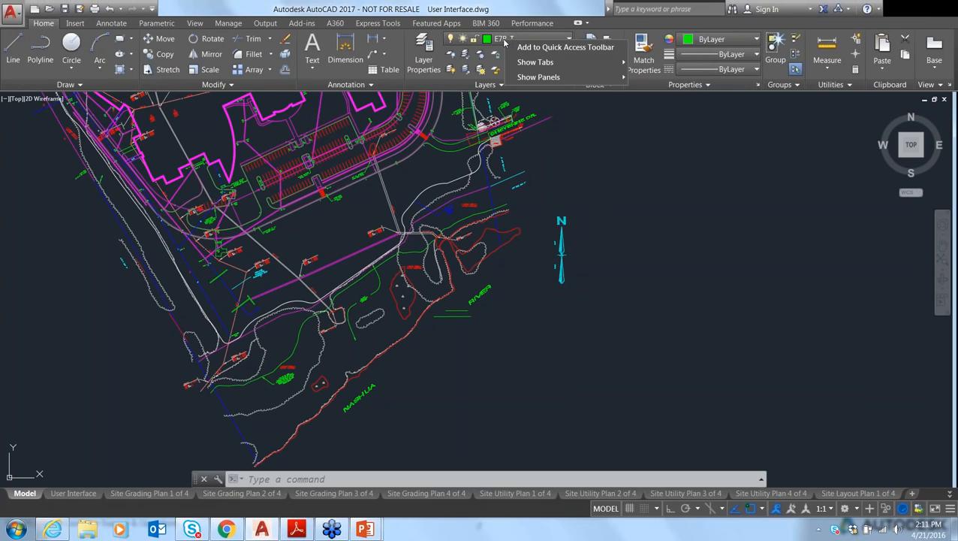
pyautogui.click(545, 48)
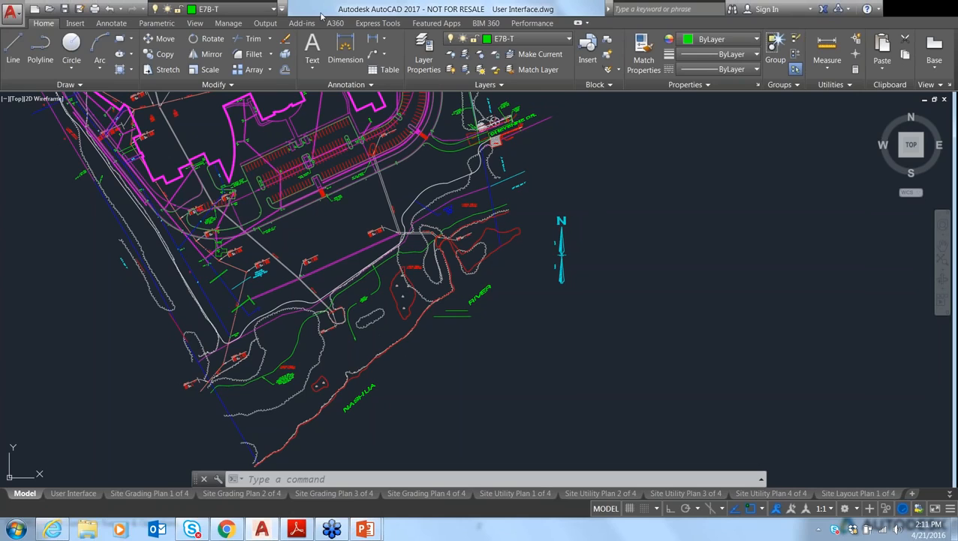
pyautogui.rightClick(255, 12)
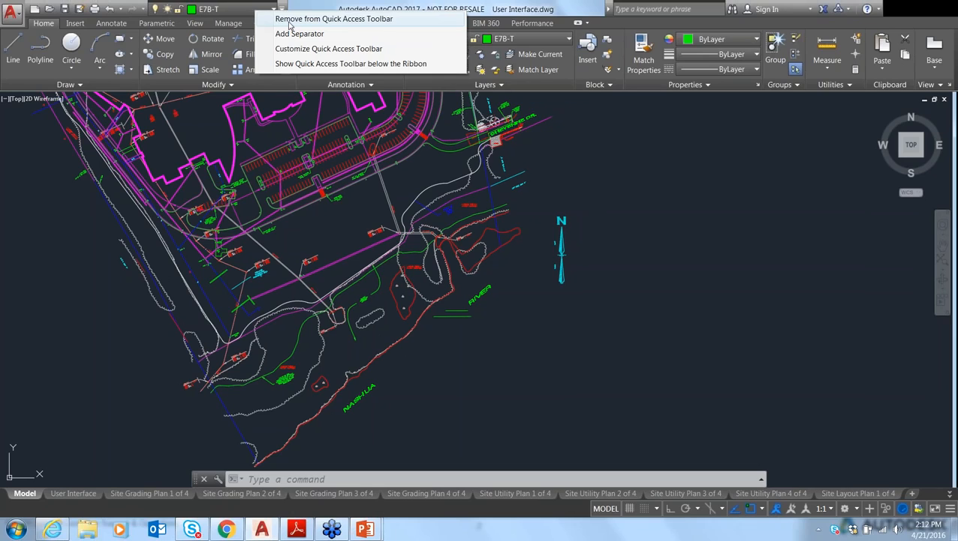
pyautogui.click(289, 21)
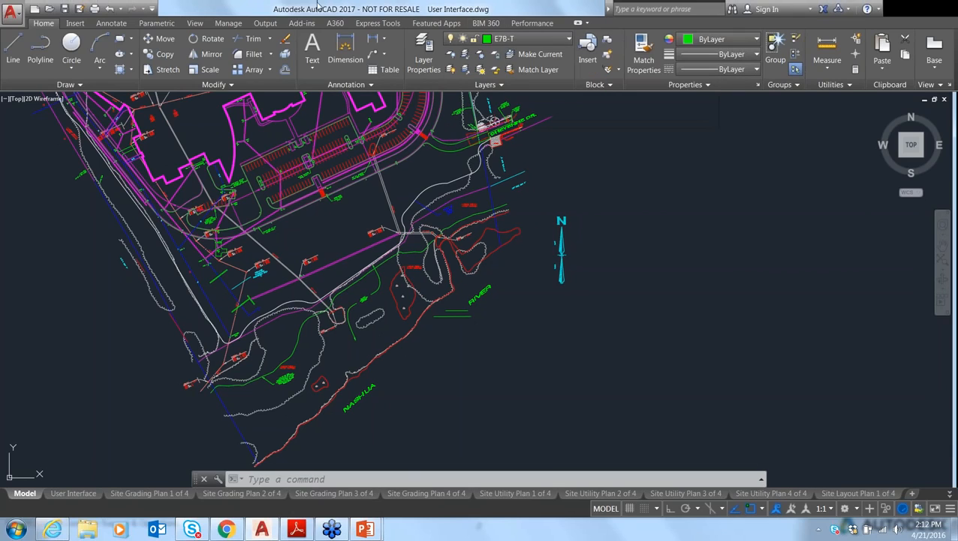
# Show the Quick Access Toolbar below the ribbon, and return it to its place above the ribbon.
pyautogui.click(152, 9)
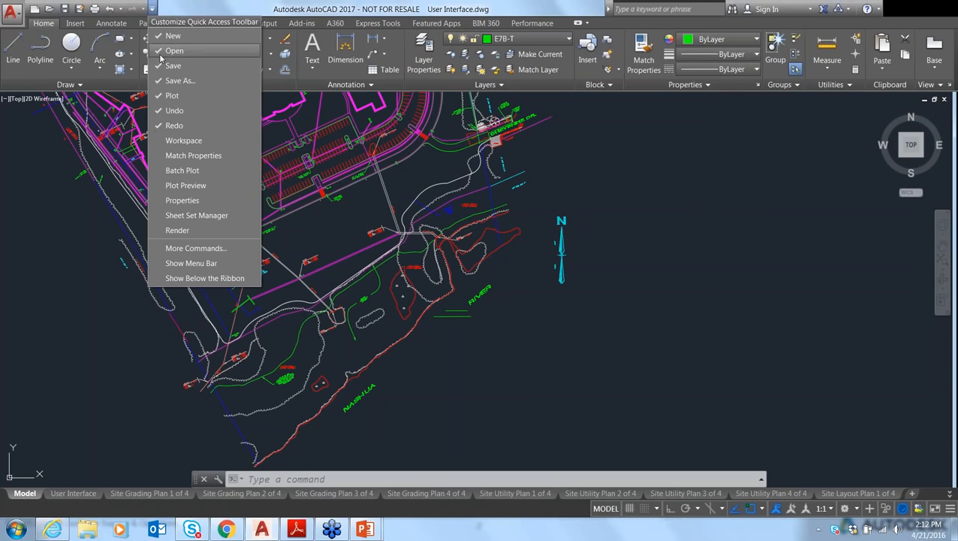
pyautogui.click(172, 279)
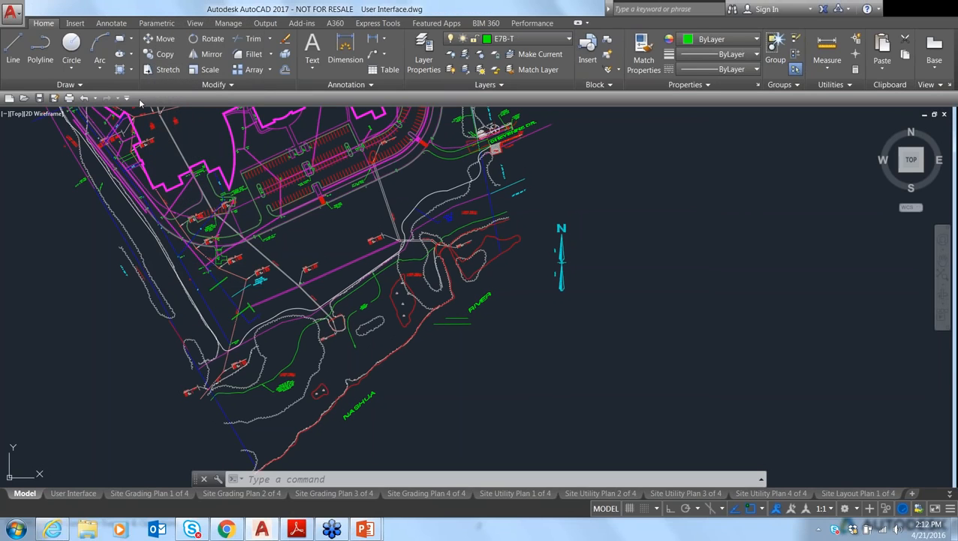
pyautogui.click(127, 99)
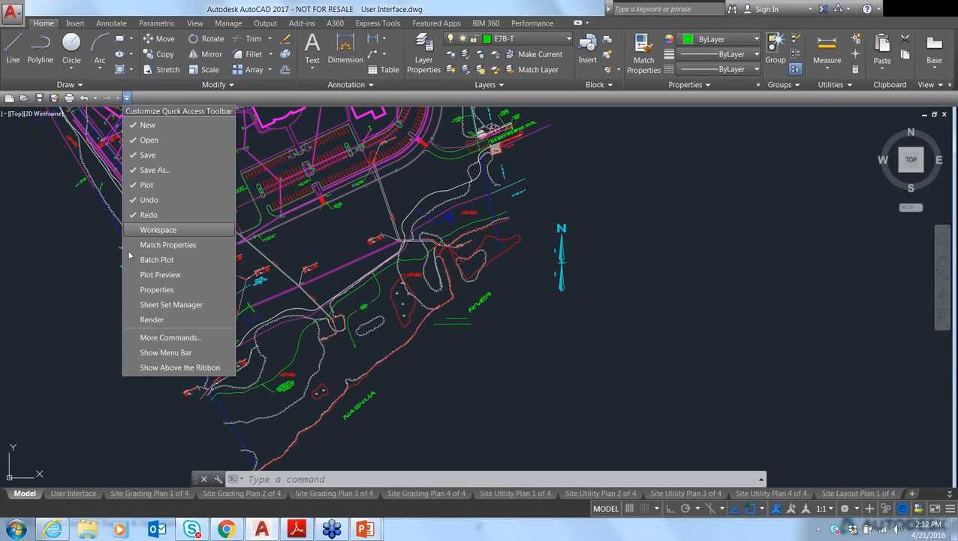
pyautogui.click(173, 367)
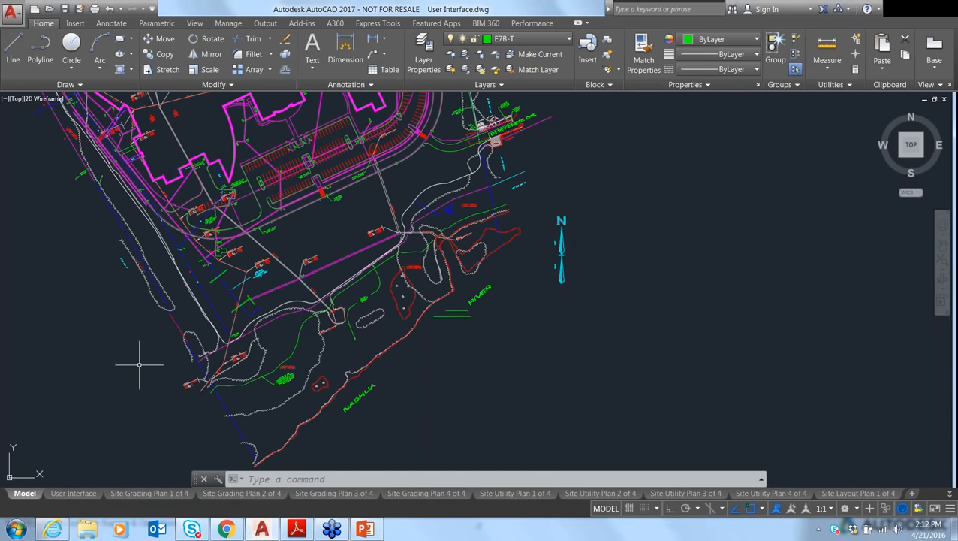
# Look up commands containing PLANE in the command suggestions, and clear the entry without running anything.
pyautogui.write('PLANE')
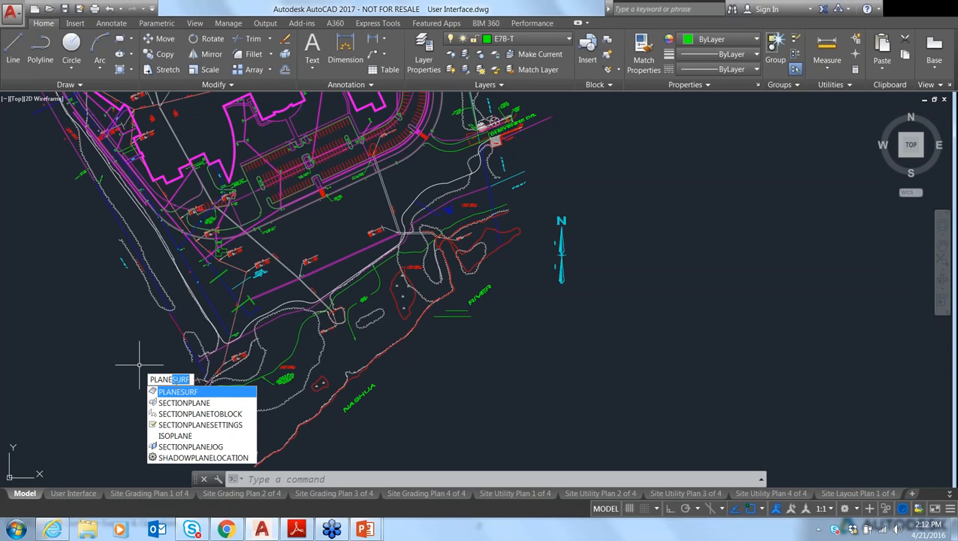
pyautogui.press('BackSpace')
pyautogui.press('BackSpace')
pyautogui.press('BackSpace')
pyautogui.press('BackSpace')
pyautogui.press('BackSpace')
pyautogui.press('BackSpace')
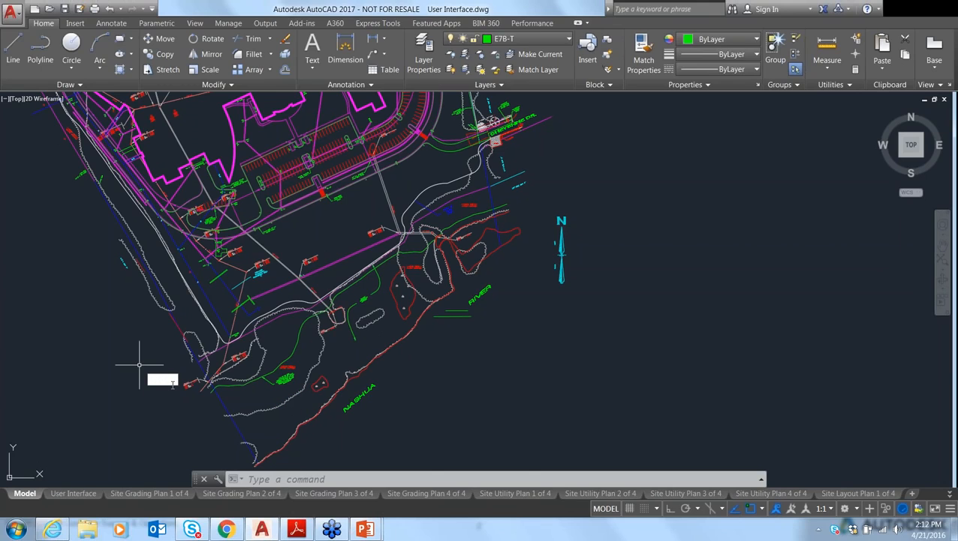
# Browse the suggested commands and system variables for VIEW, and cancel the entry.
pyautogui.write('VIEW')
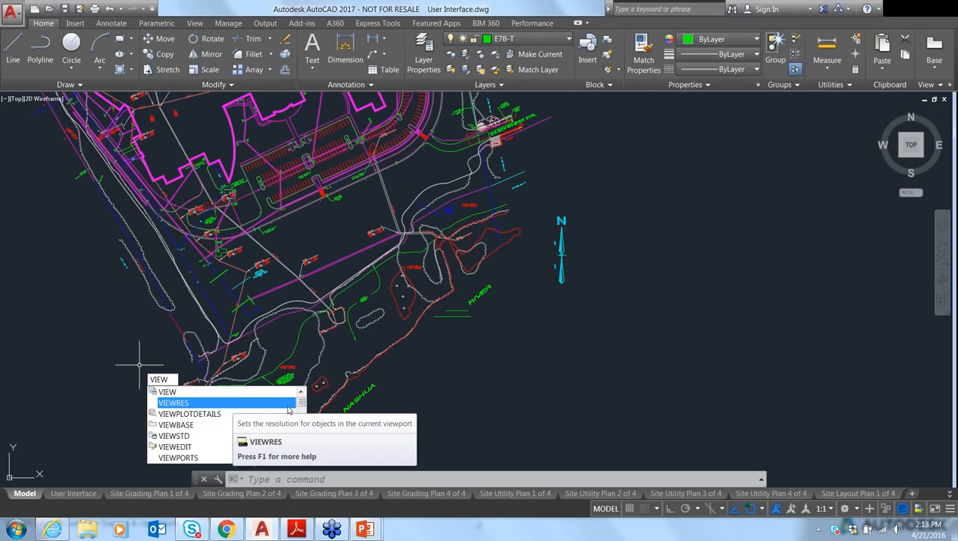
pyautogui.moveTo(302, 405); pyautogui.dragTo(300, 417)
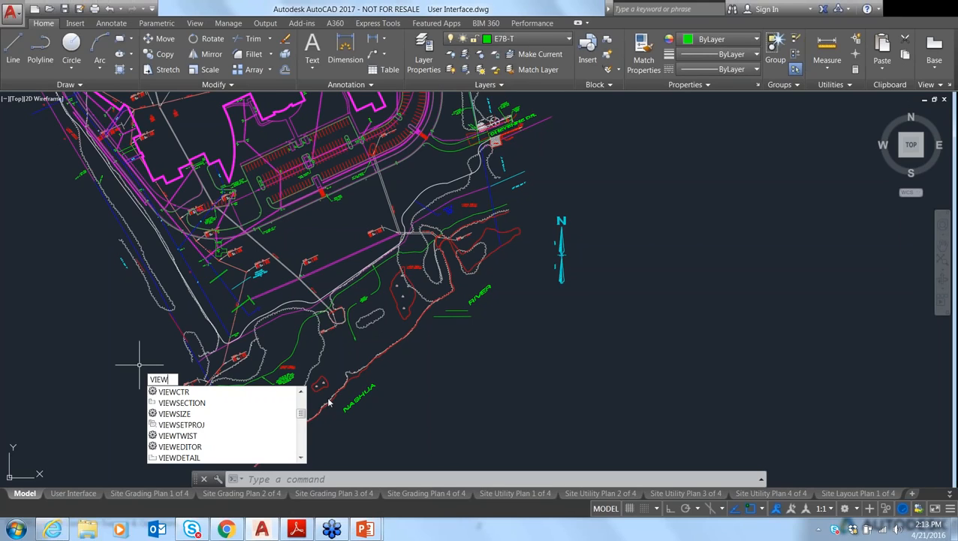
pyautogui.press('Escape')
pyautogui.press('Escape')
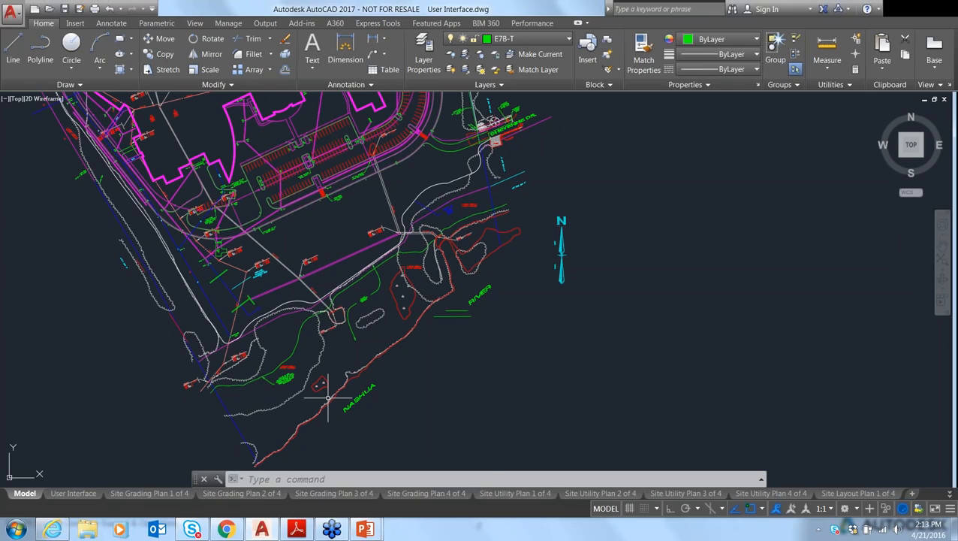
# Check the autocorrect suggestions for the misspelled PURGE command "PRuge", and cancel the entry.
pyautogui.write('PRu')
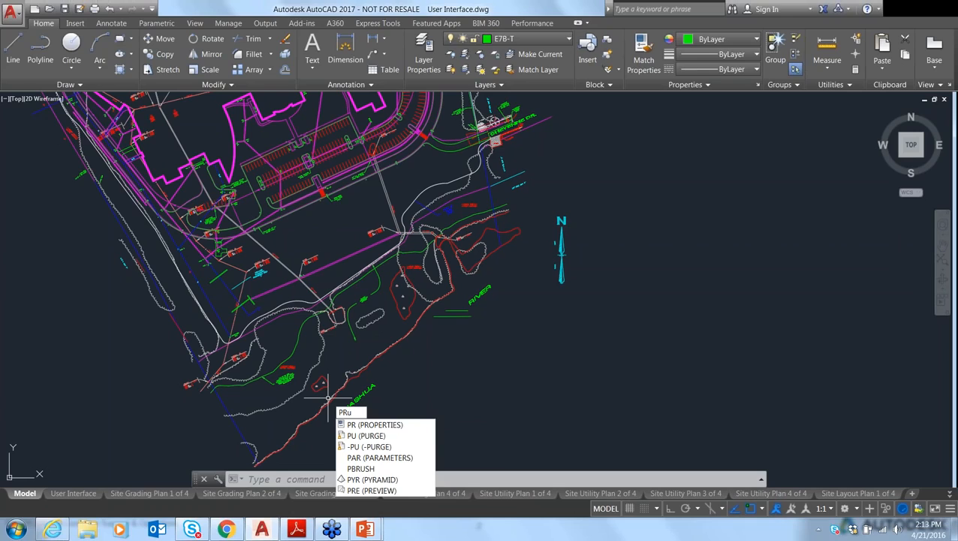
pyautogui.write('ge')
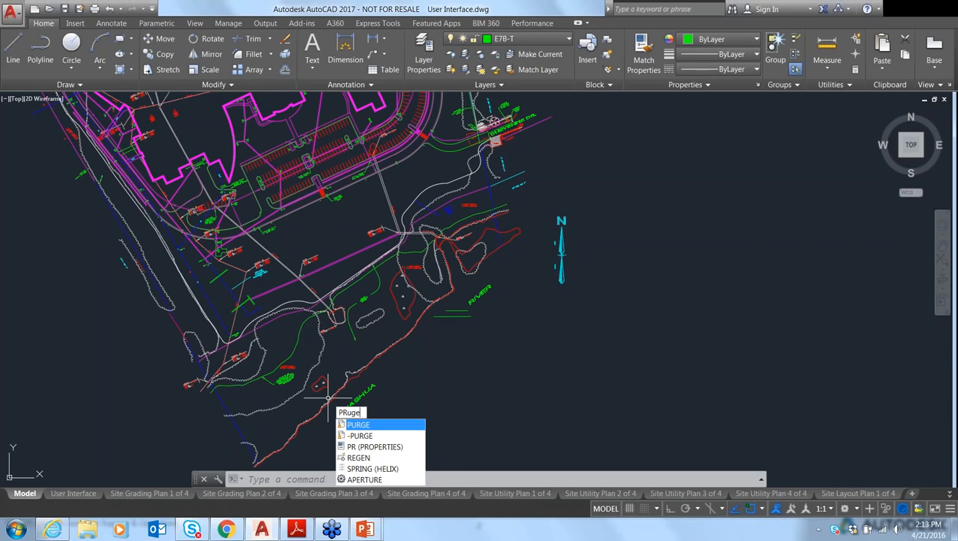
pyautogui.write('r')
pyautogui.press('Escape')
pyautogui.press('Escape')
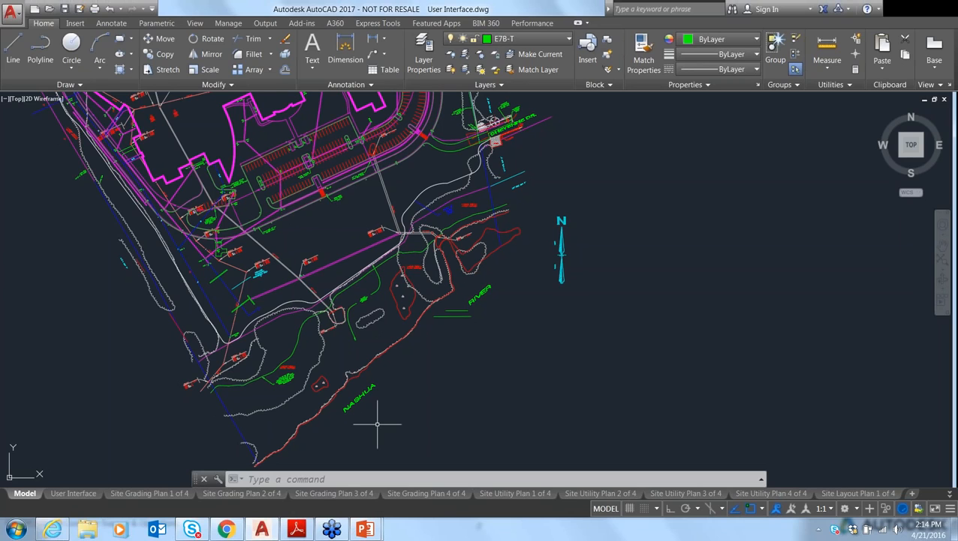
# Select the scalloped treeline polyline beside the dense trees area, and extend the selection to all similar objects.
pyautogui.scroll(8, 373, 394)
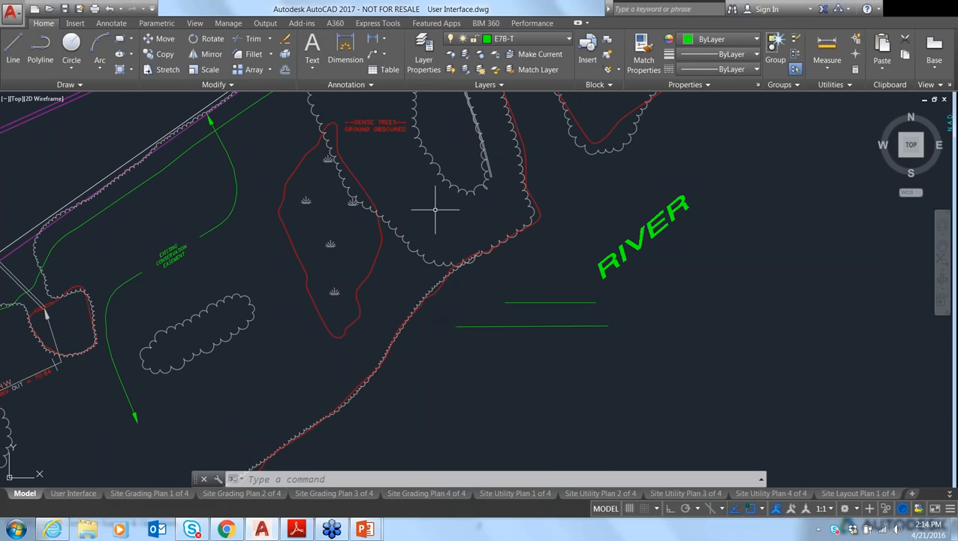
pyautogui.click(388, 216)
pyautogui.rightClick(390, 229)
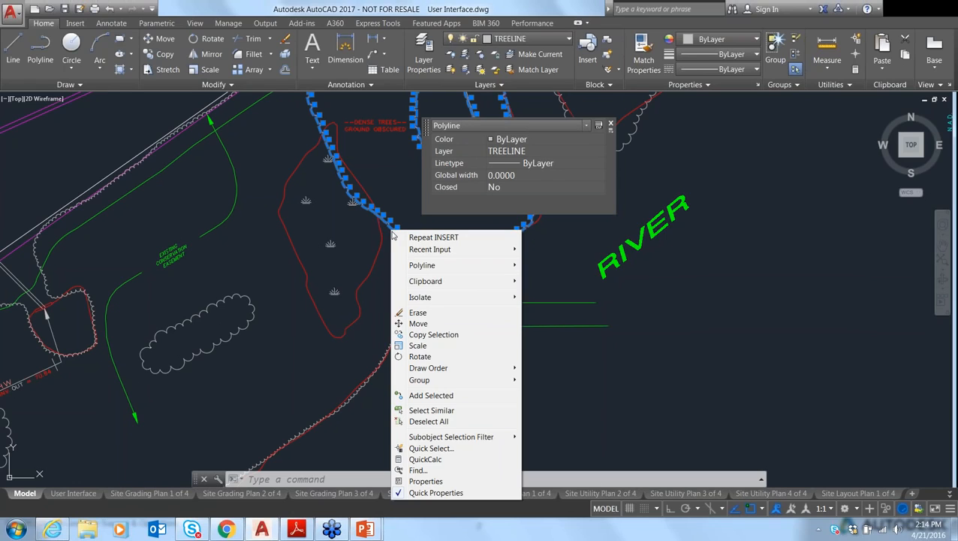
pyautogui.click(435, 410)
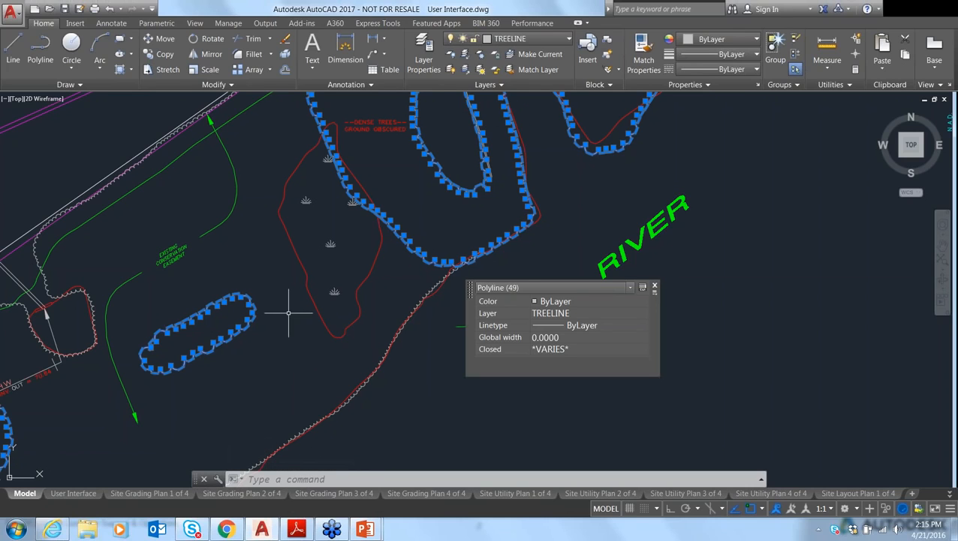
# Examine the selected TREELINE polylines across the whole site drawing, and clear the selection.
pyautogui.scroll(-2, 289, 313)
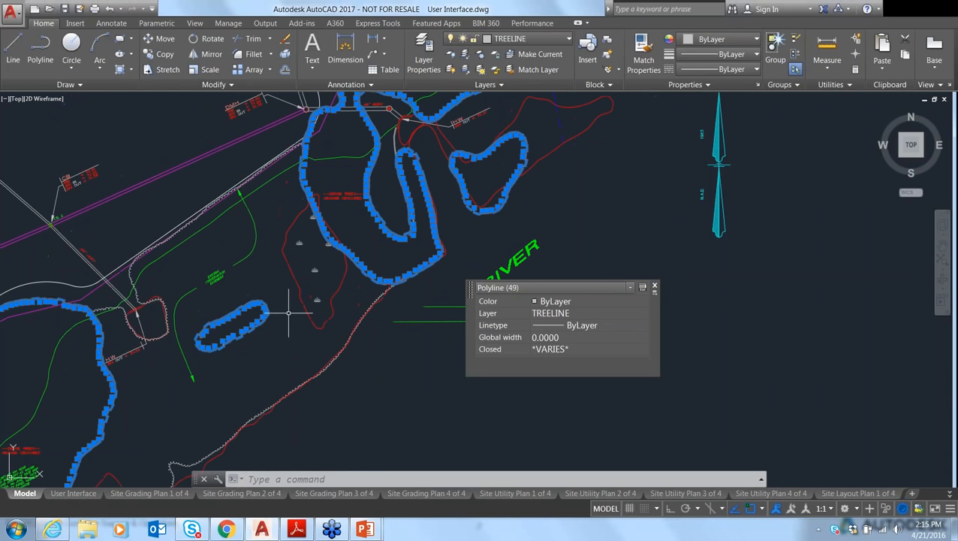
pyautogui.scroll(-3, 289, 312)
pyautogui.scroll(3, 240, 303)
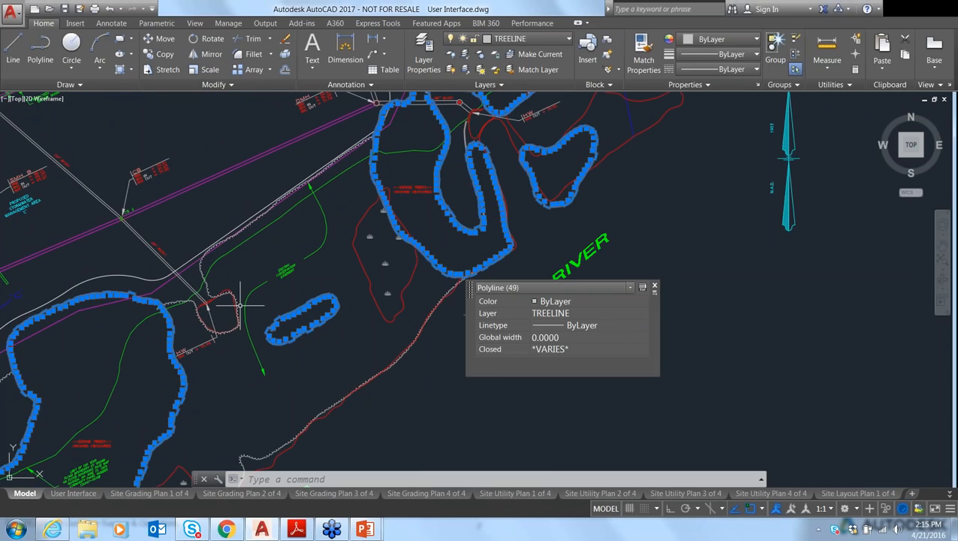
pyautogui.scroll(-4, 240, 302)
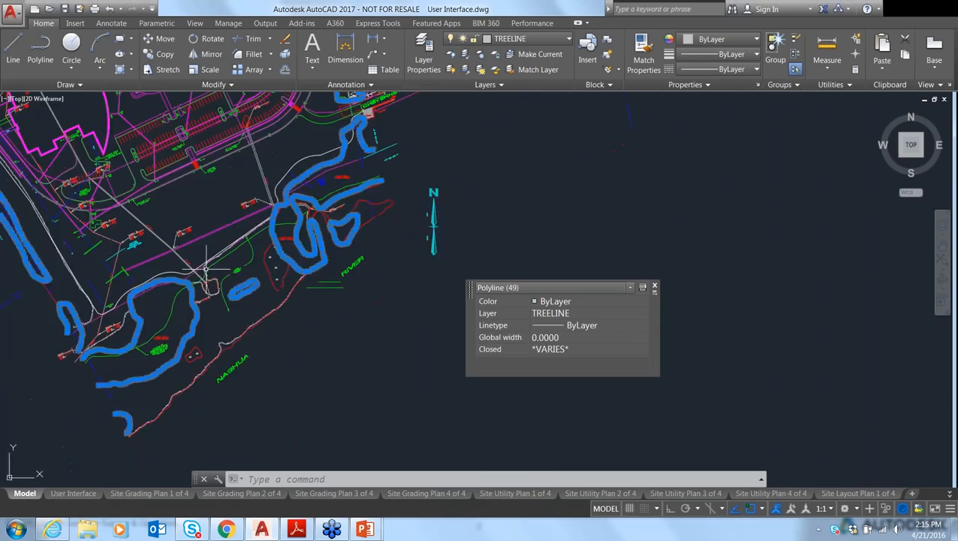
pyautogui.scroll(-2, 208, 276)
pyautogui.moveTo(208, 276); pyautogui.dragTo(361, 401, button='middle')
pyautogui.moveTo(298, 331); pyautogui.dragTo(327, 505, button='middle')
pyautogui.moveTo(440, 465); pyautogui.dragTo(433, 196, button='middle')
pyautogui.scroll(5, 433, 196)
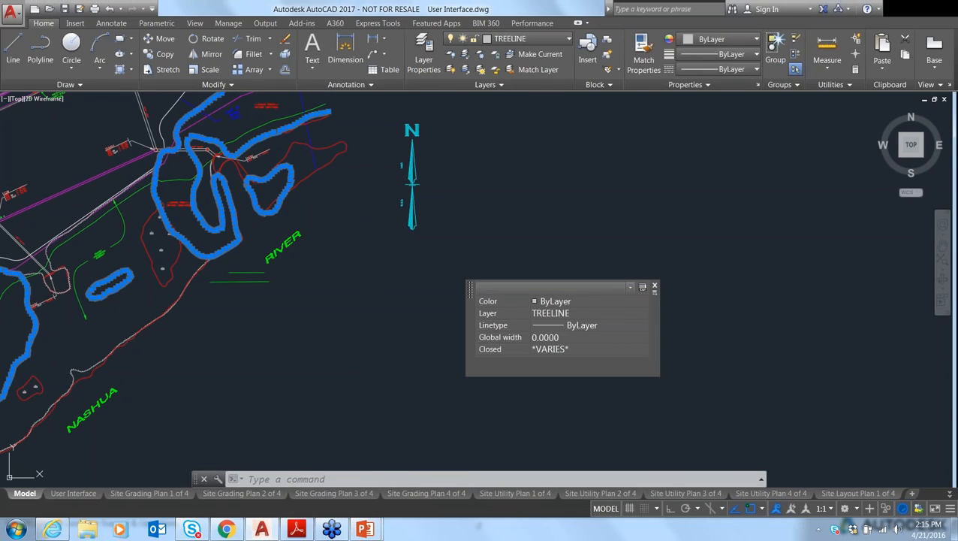
pyautogui.press('Escape')
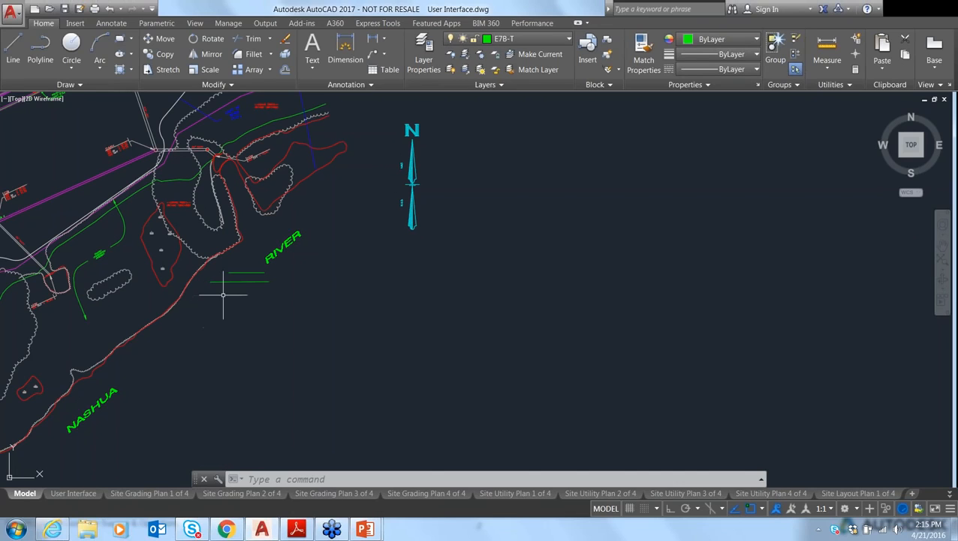
# Set right-click to Repeat Last Command for both Default Mode and Edit Mode in the user preferences, and save the options.
pyautogui.write('options')
pyautogui.press('Return')
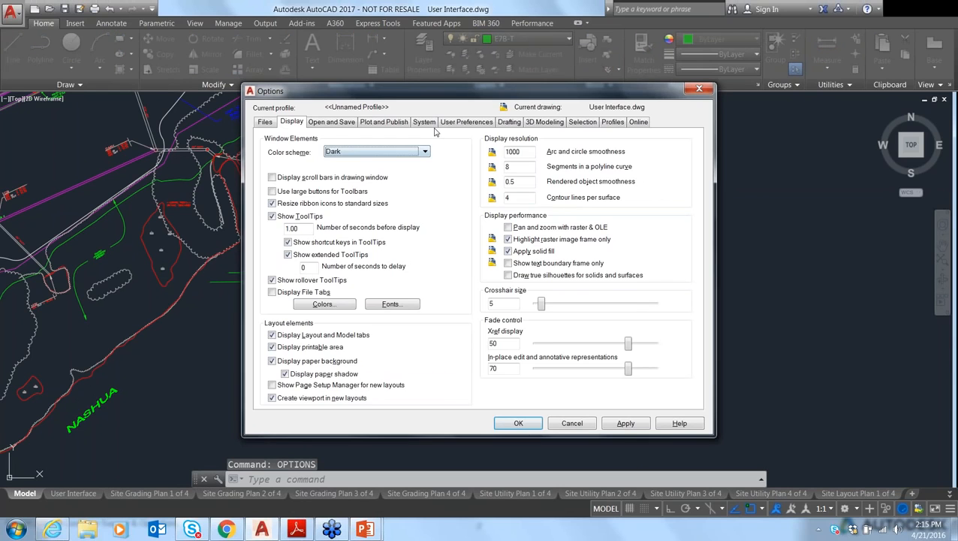
pyautogui.click(459, 123)
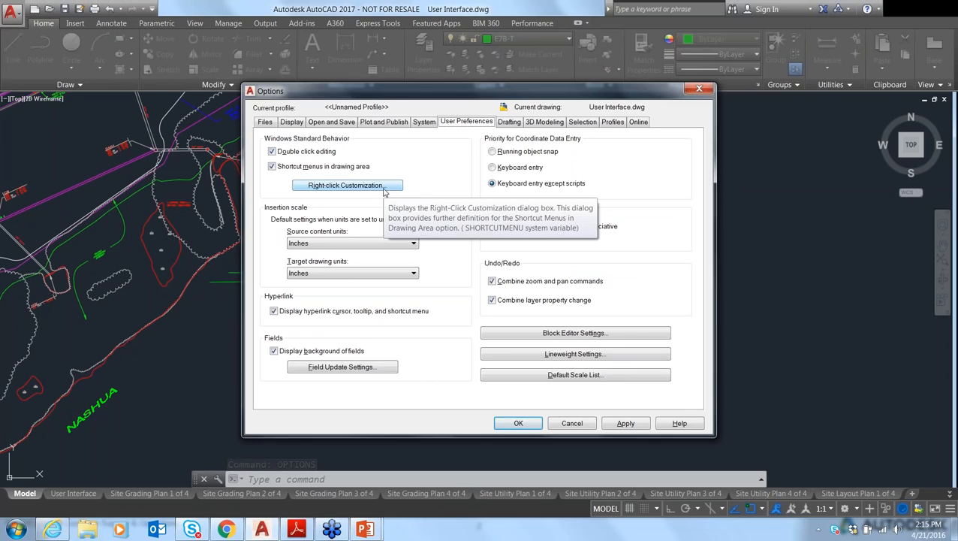
pyautogui.click(384, 187)
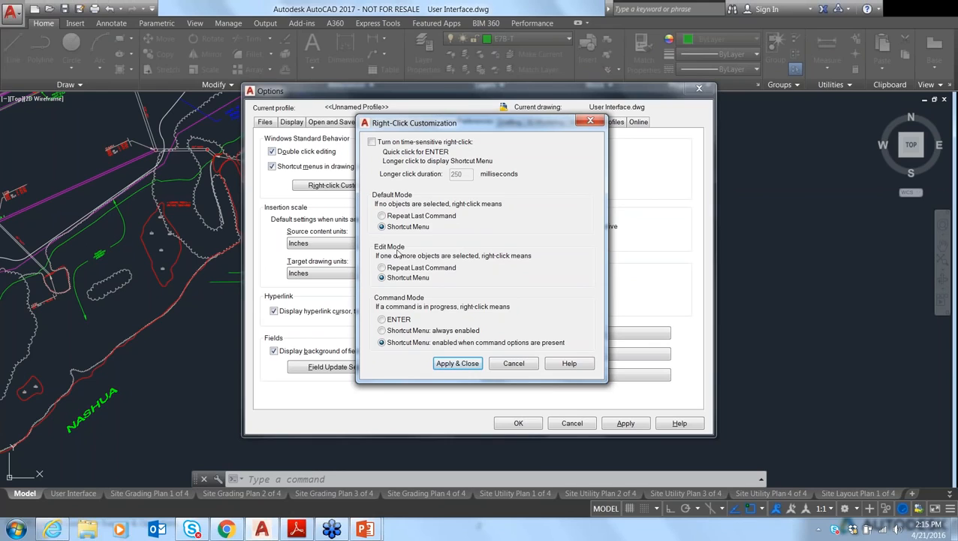
pyautogui.click(382, 217)
pyautogui.click(382, 269)
pyautogui.click(461, 364)
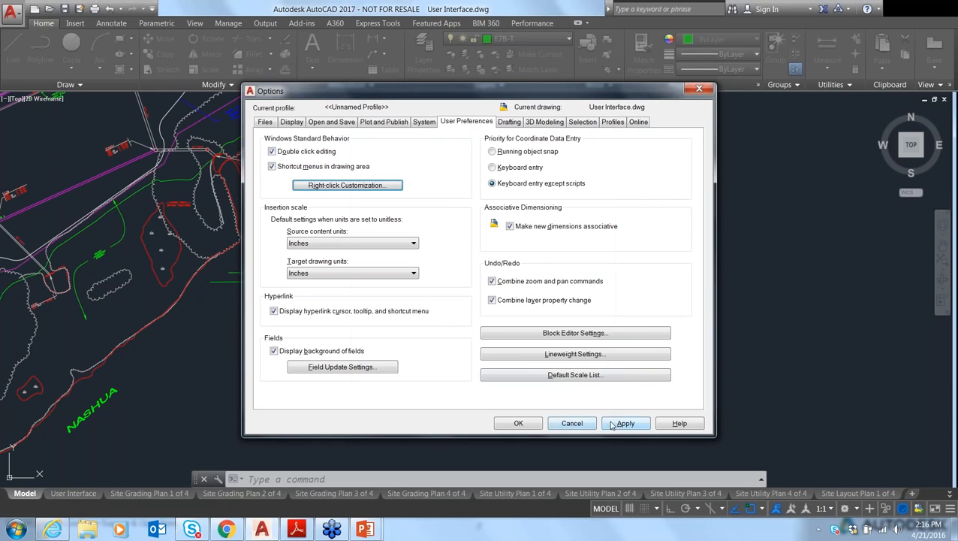
pyautogui.click(534, 424)
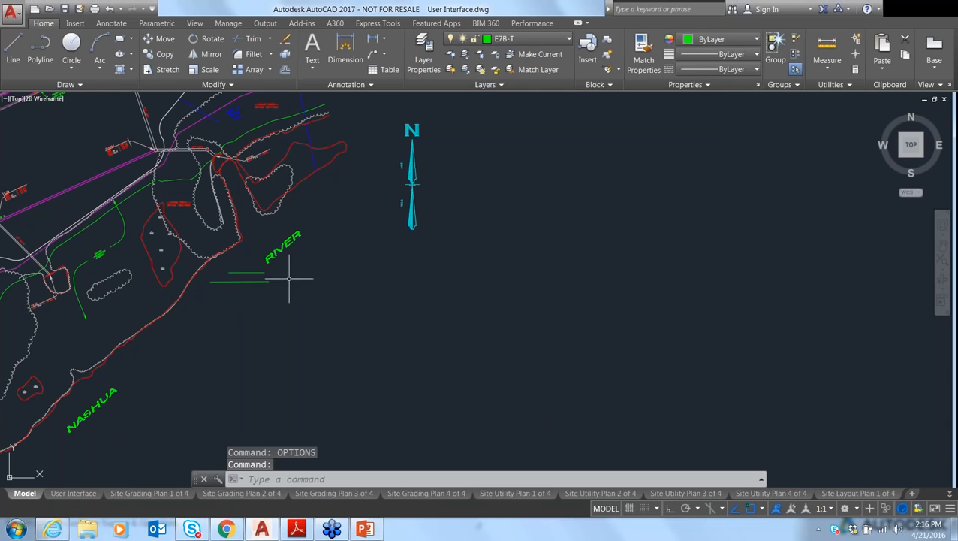
# Move the shorter green line by its left endpoint to the open area just beyond the RIVER label.
pyautogui.scroll(3, 288, 273)
pyautogui.moveTo(187, 270); pyautogui.dragTo(368, 261, button='middle')
pyautogui.scroll(2, 353, 261)
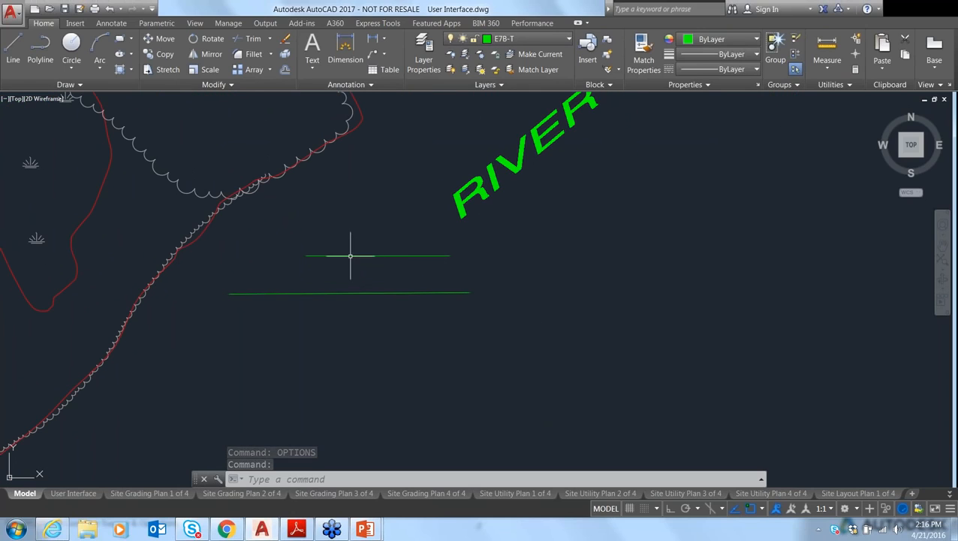
pyautogui.click(350, 255)
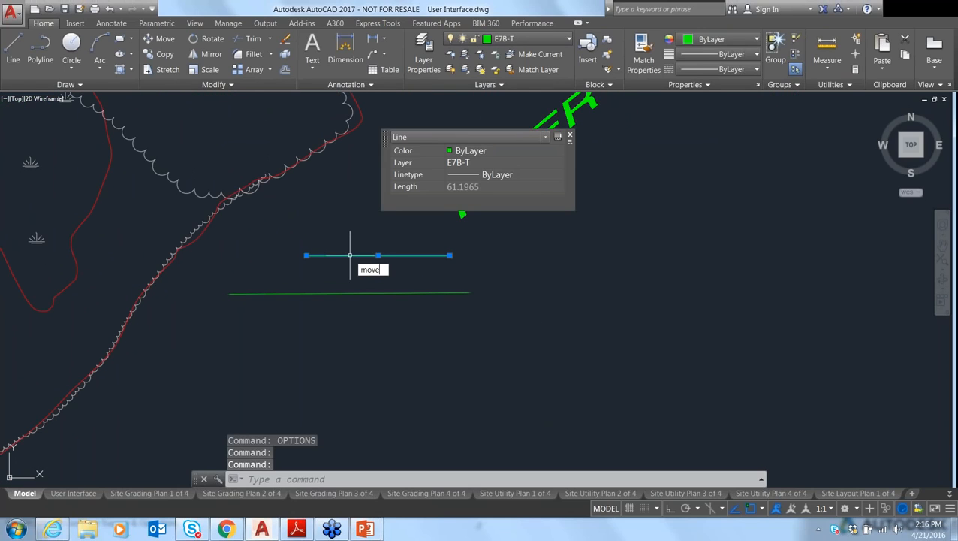
pyautogui.write('m')
pyautogui.press('Return')
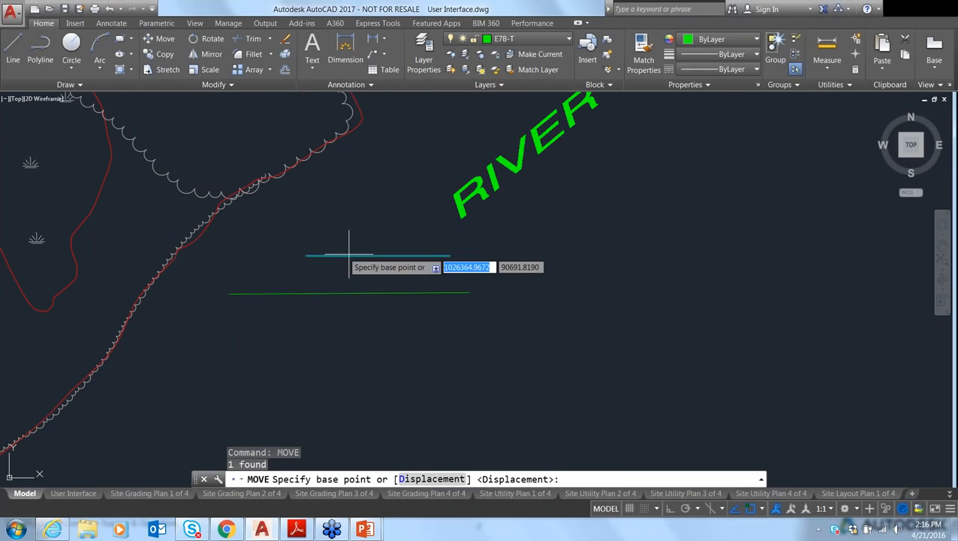
pyautogui.click(306, 256)
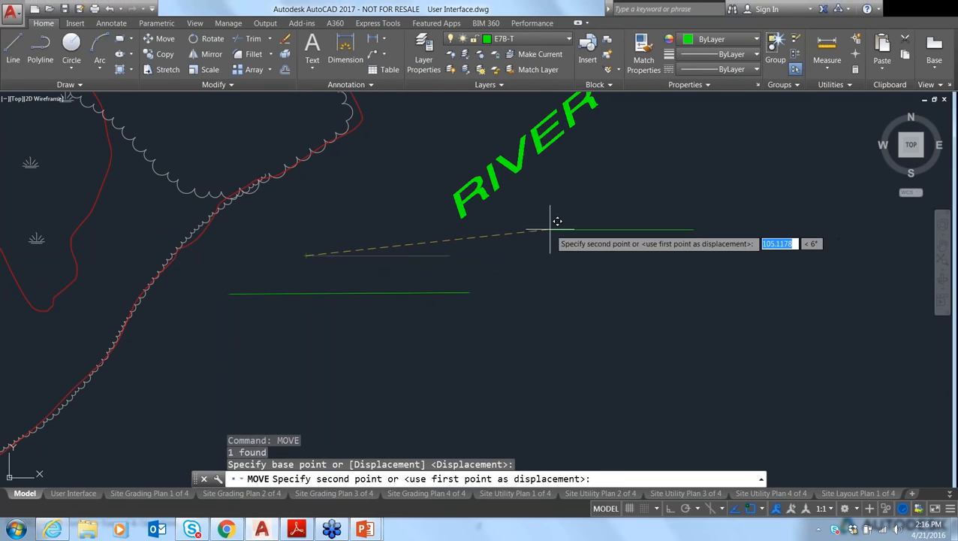
pyautogui.click(523, 238)
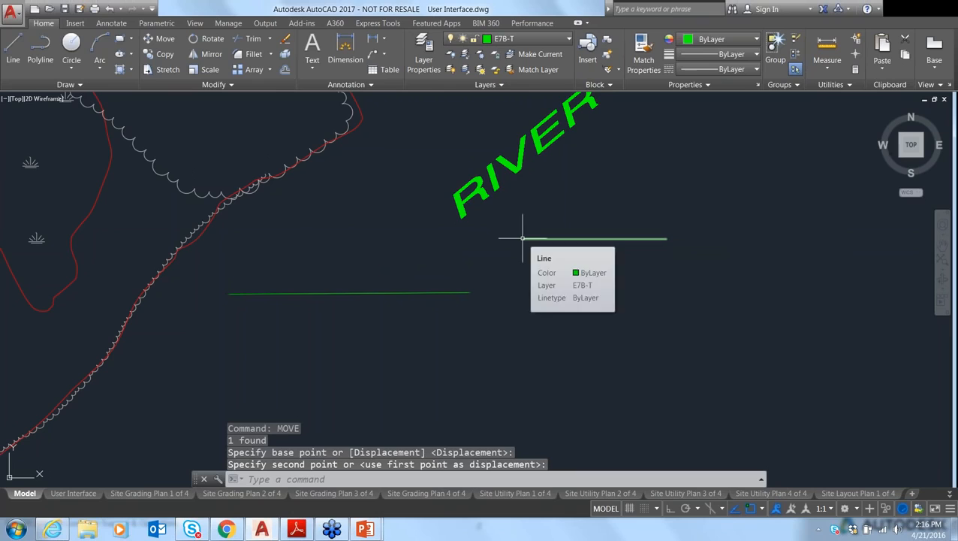
# Move the longer green line by its left endpoint to where its right end was, beneath the shorter line.
pyautogui.click(275, 292)
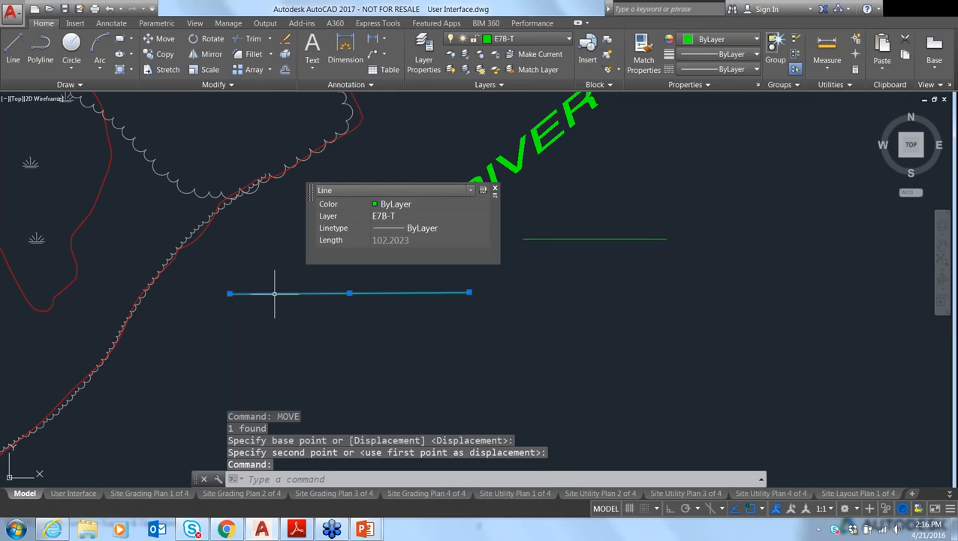
pyautogui.write('m')
pyautogui.press('Return')
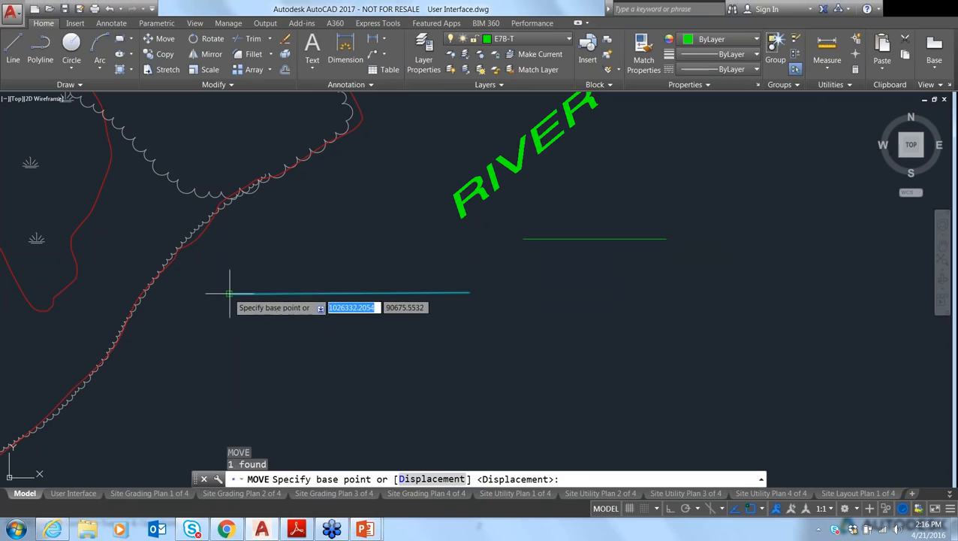
pyautogui.click(230, 293)
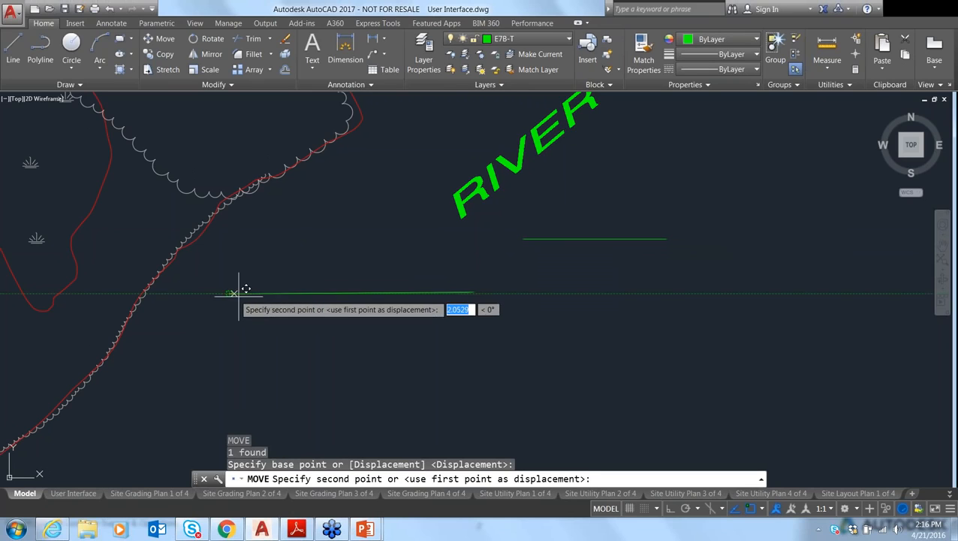
pyautogui.click(472, 288)
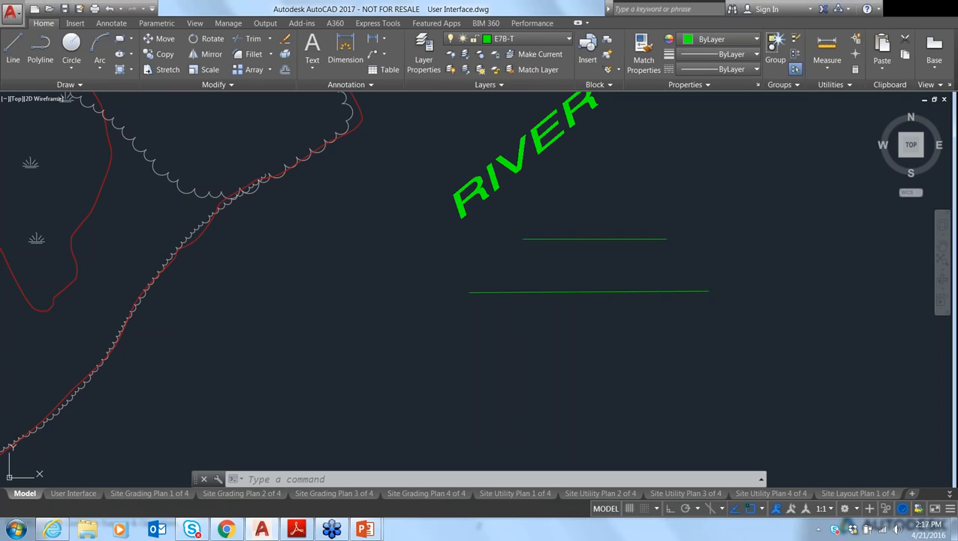
# Erase the shorter green line near the RIVER label, and set the PICKFIRST system variable to 0.
pyautogui.click(551, 238)
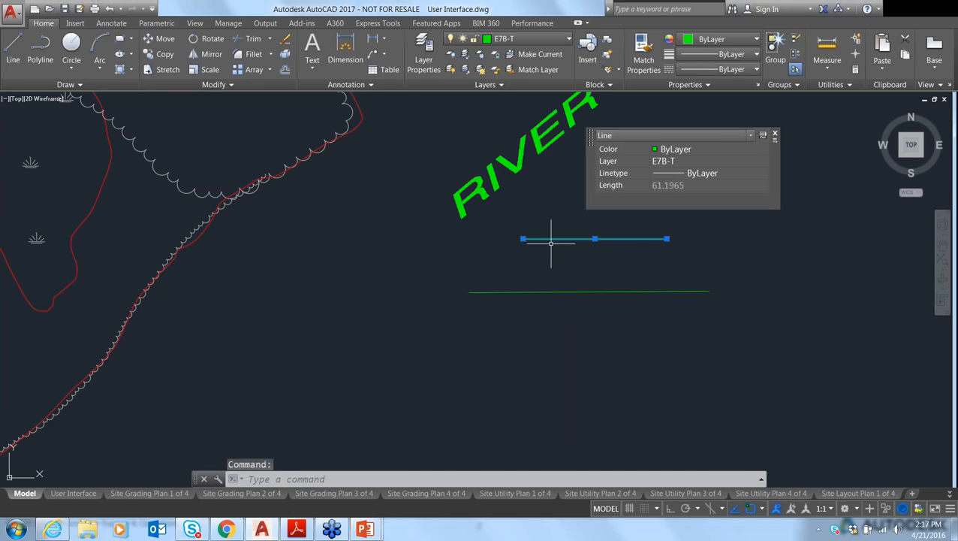
pyautogui.press('Delete')
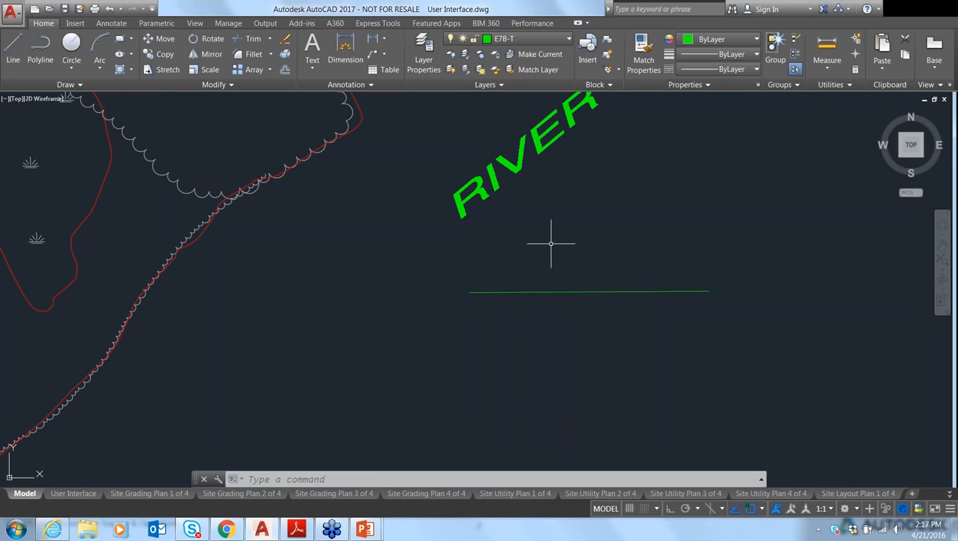
pyautogui.write('pickfirst')
pyautogui.press('Return')
pyautogui.write('0')
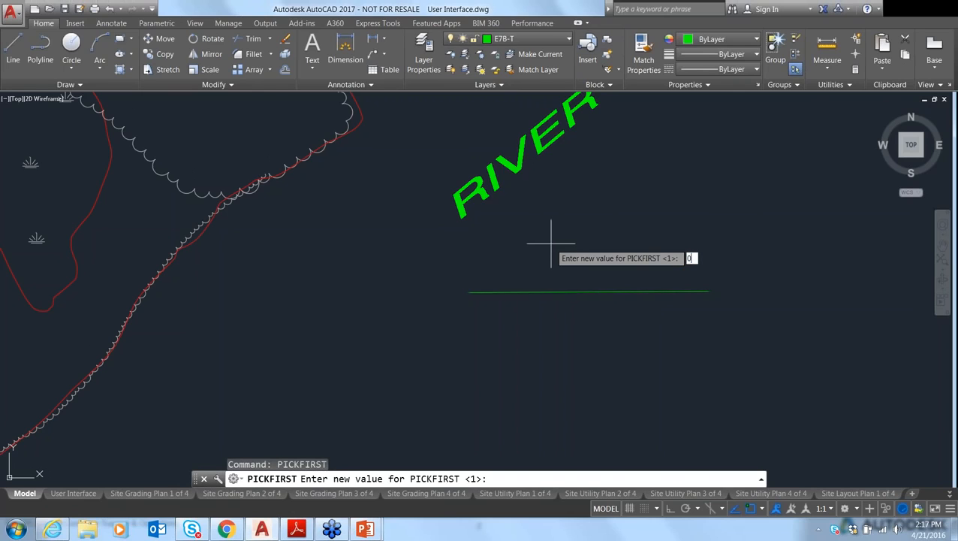
pyautogui.press('Return')
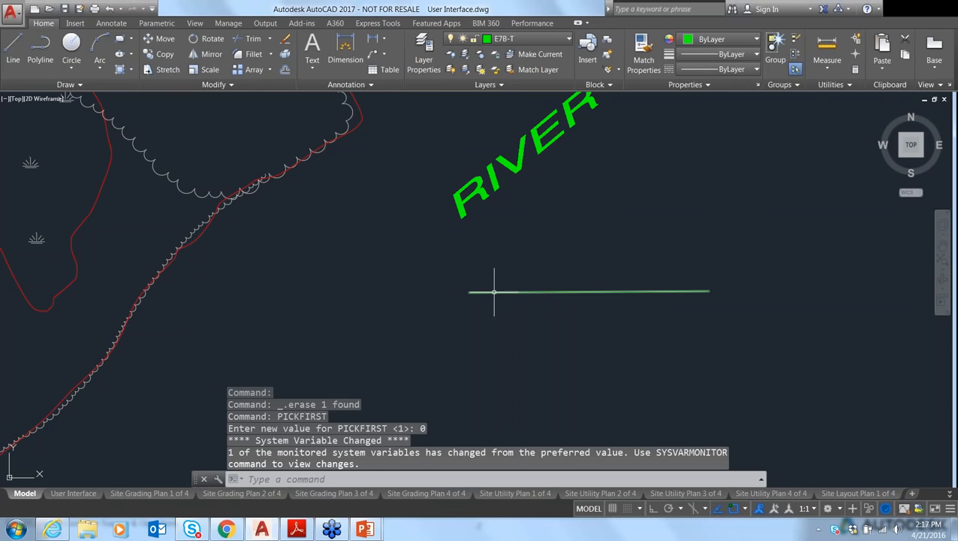
# Delete the remaining green line below the RIVER label, agreeing to turn PICKFIRST back on.
pyautogui.click(494, 291)
pyautogui.press('Delete')
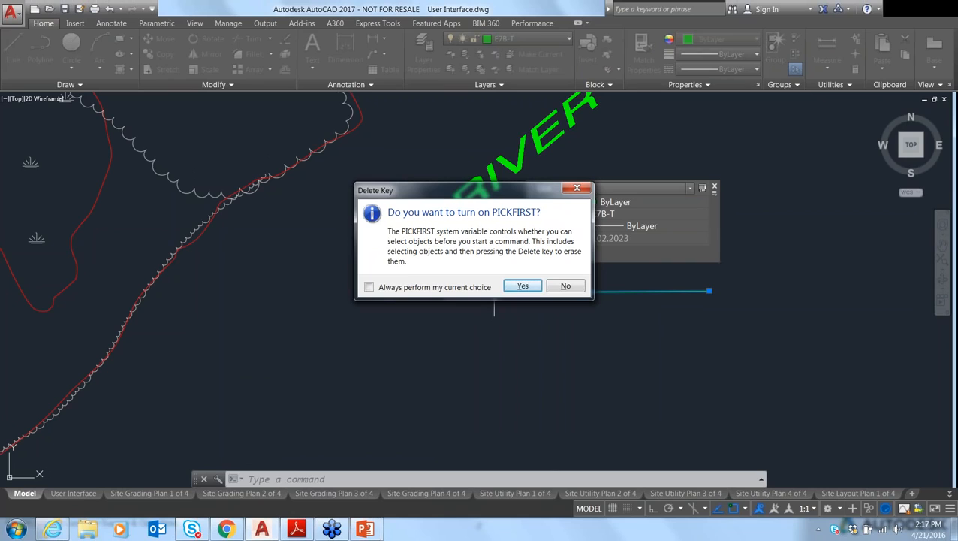
pyautogui.click(523, 286)
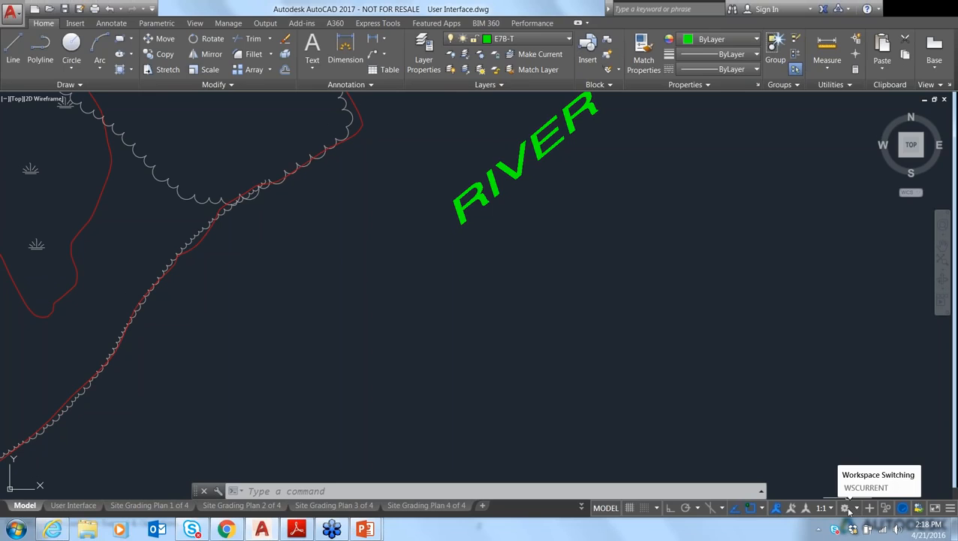
# Switch the workspace to 3D Modeling.
pyautogui.click(856, 508)
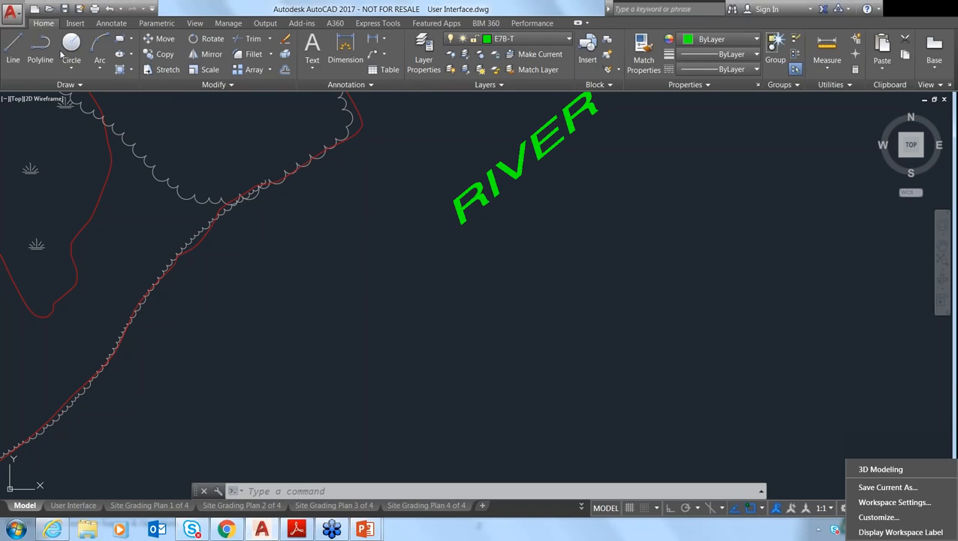
pyautogui.click(882, 470)
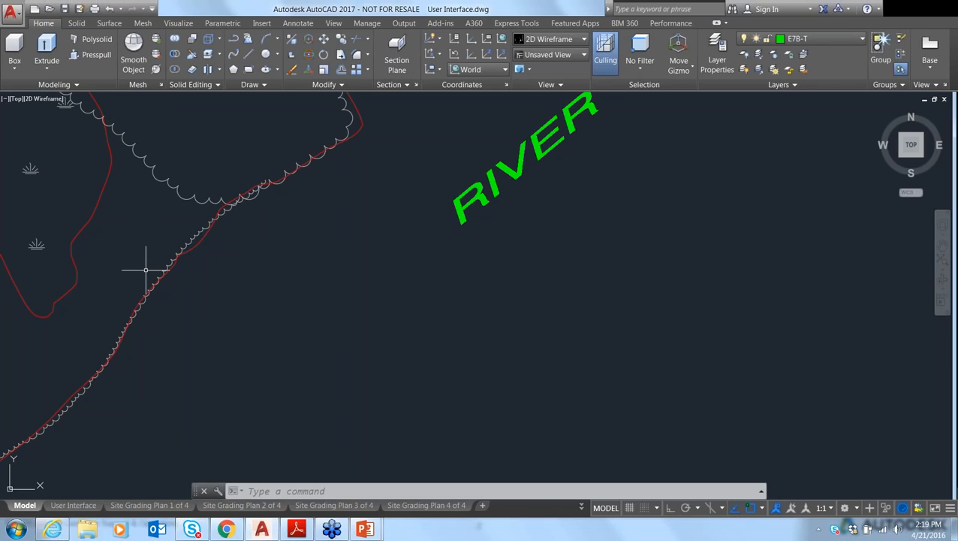
# Review the workspace settings for menu display, order and saving changes when switching, and close them without changes.
pyautogui.click(860, 511)
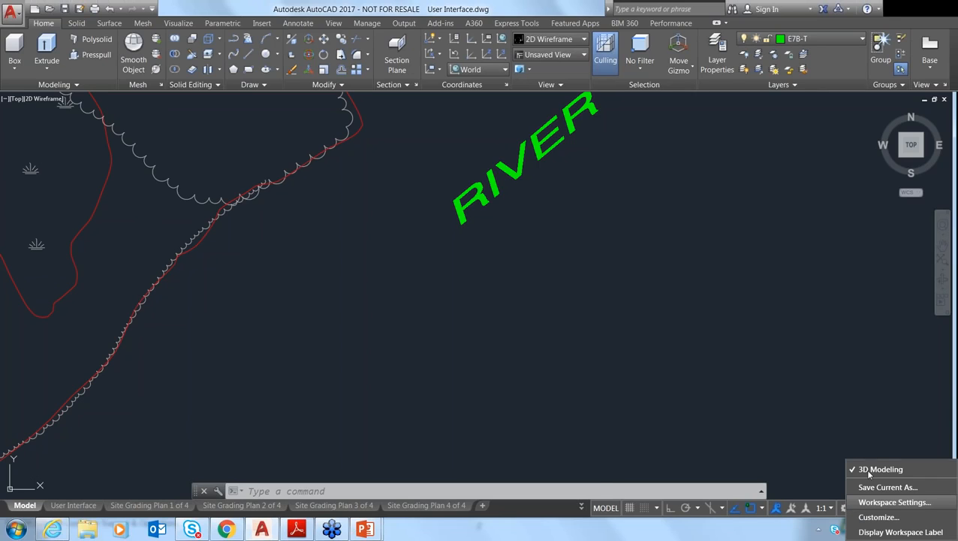
pyautogui.click(889, 503)
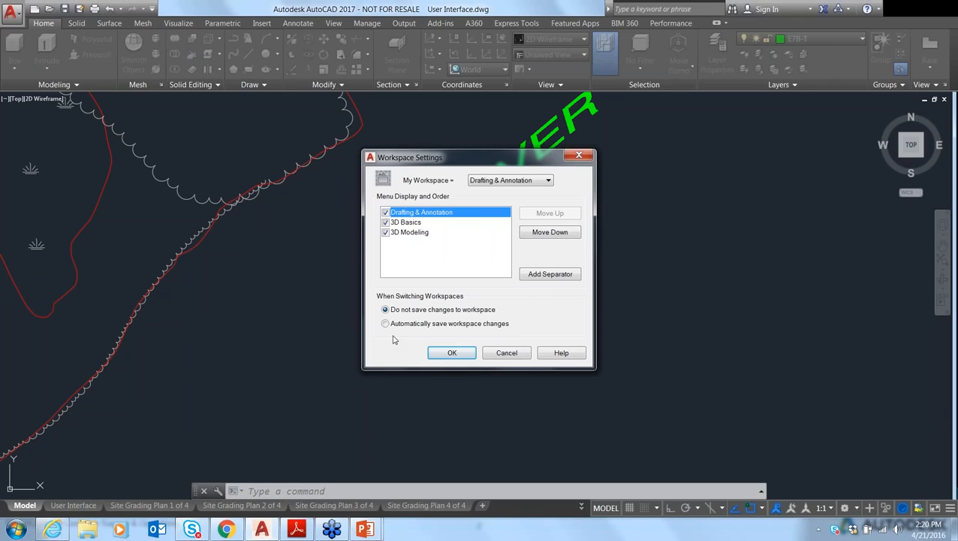
pyautogui.click(515, 358)
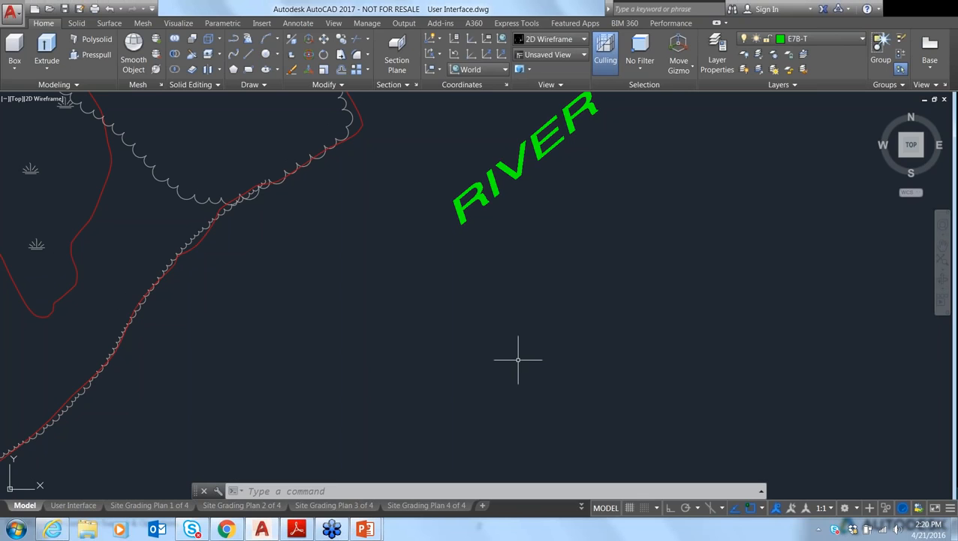
# Switch to the Tips and Tricks presentation in PowerPoint, and go to slide 8 with the keyboard chart.
pyautogui.moveTo(365, 528)
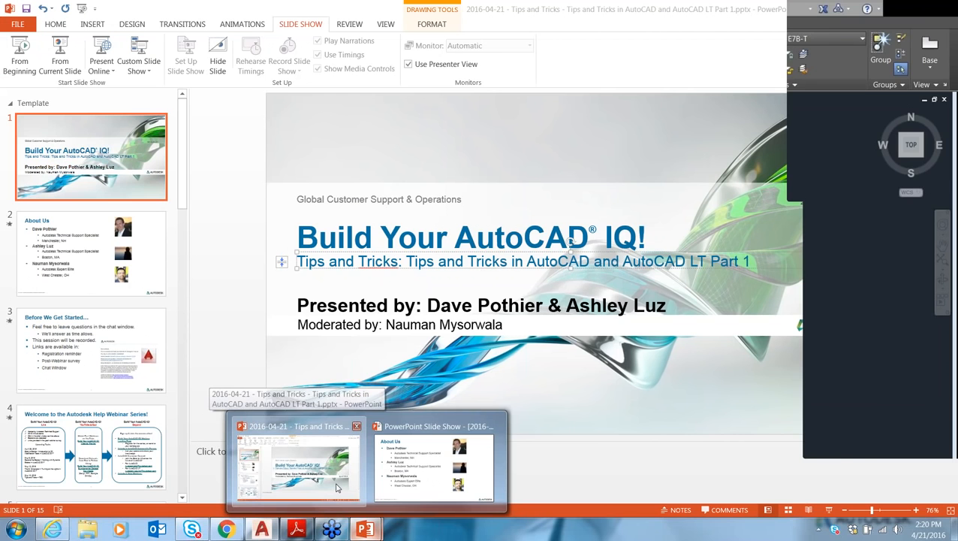
pyautogui.click(336, 488)
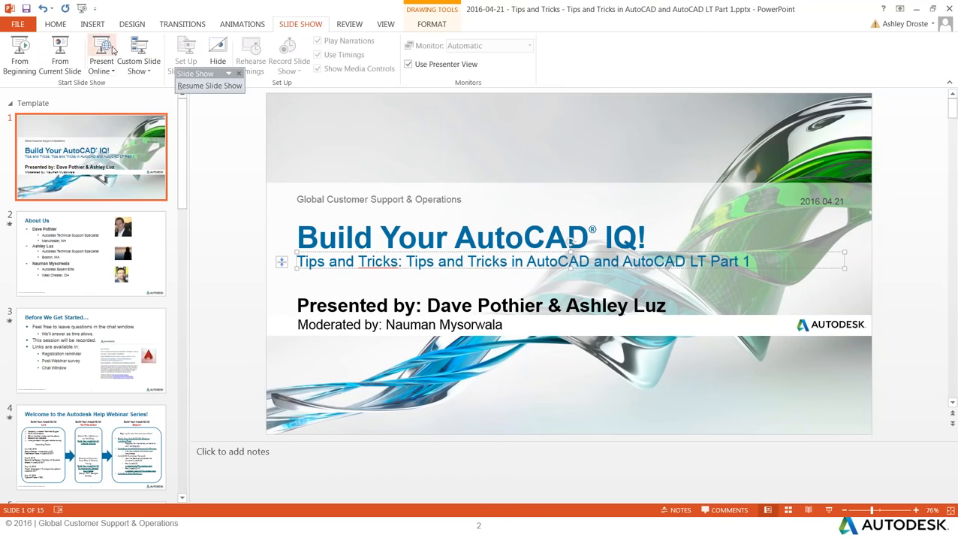
pyautogui.click(126, 307)
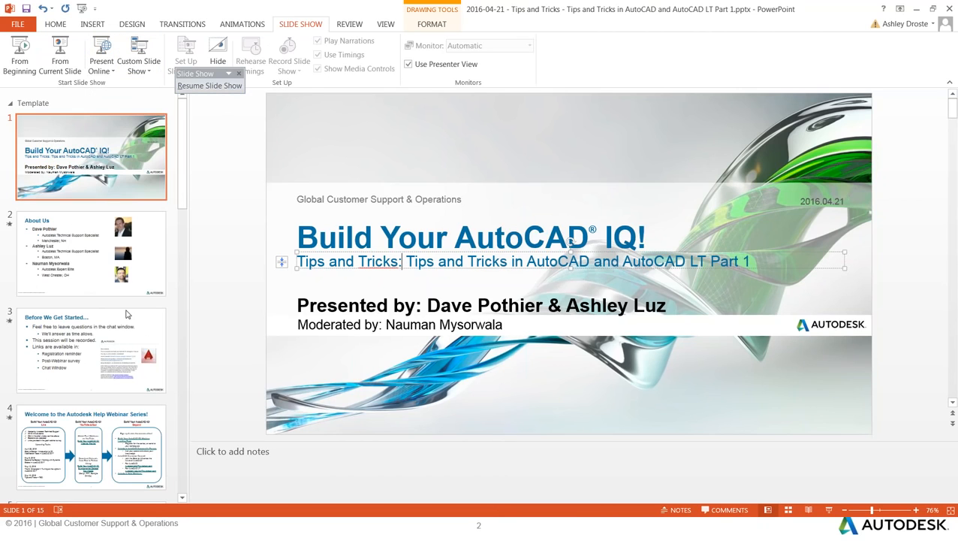
pyautogui.scroll(-4, 138, 273)
pyautogui.scroll(-3, 138, 276)
pyautogui.click(99, 237)
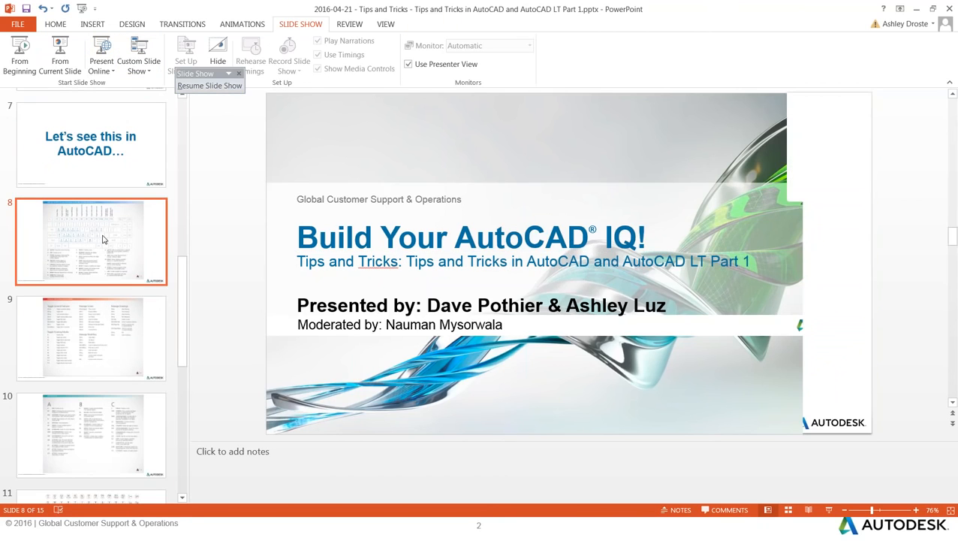
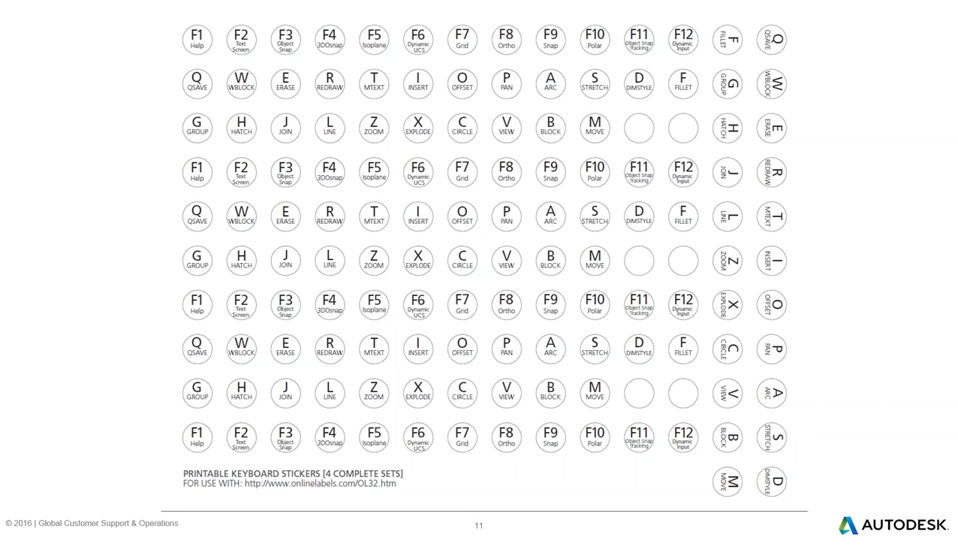
# View the Additional Resources slide, return to the printable keyboard stickers slide, and end the slide show.
pyautogui.press('Right')
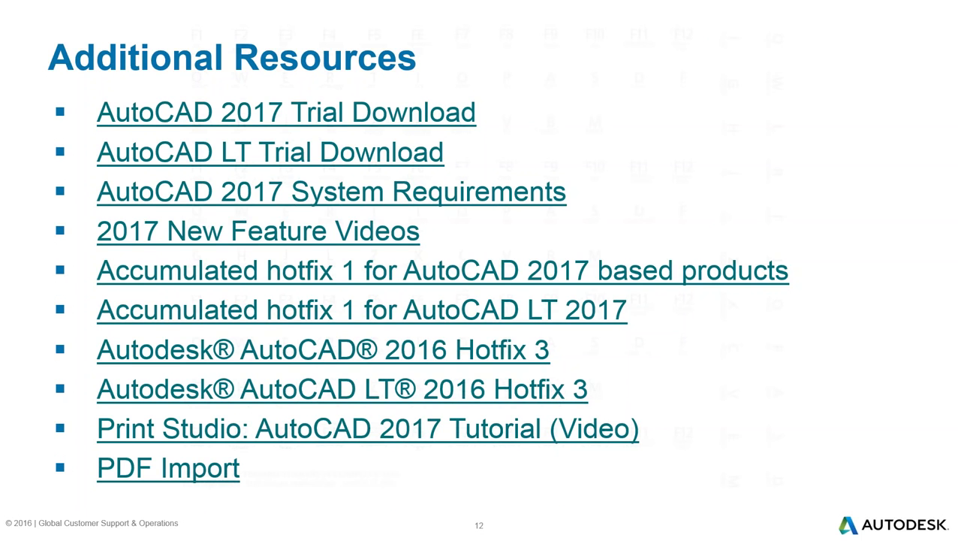
pyautogui.press('Left')
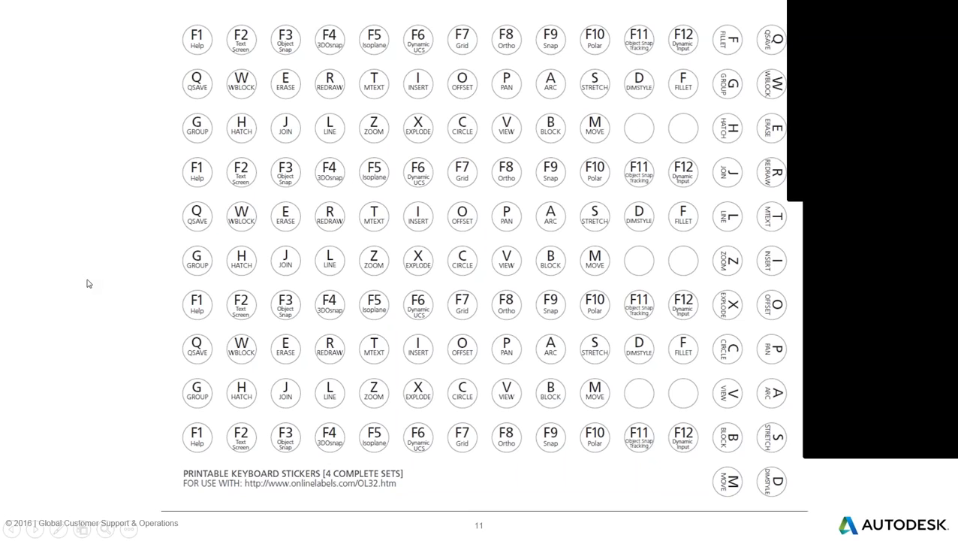
pyautogui.press('Escape')
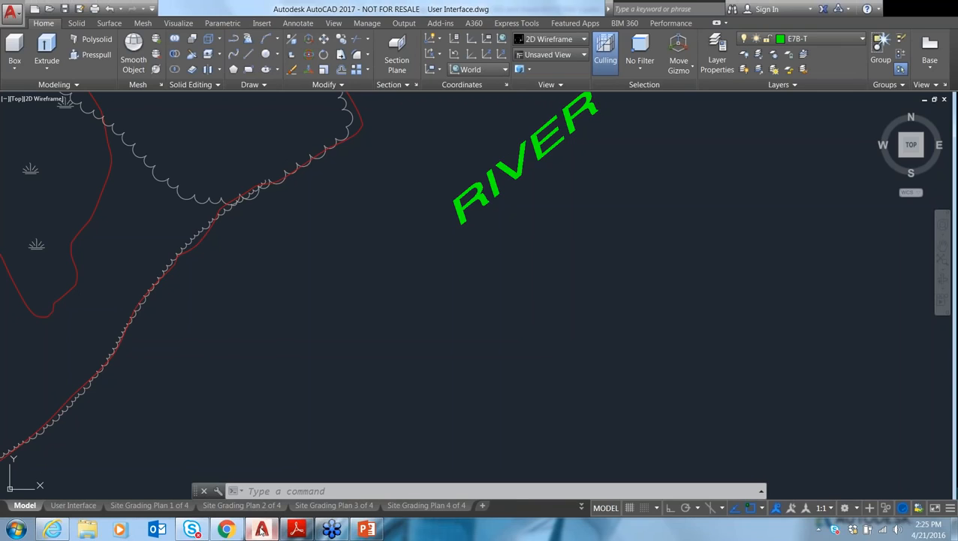
pyautogui.click(858, 508)
pyautogui.click(858, 507)
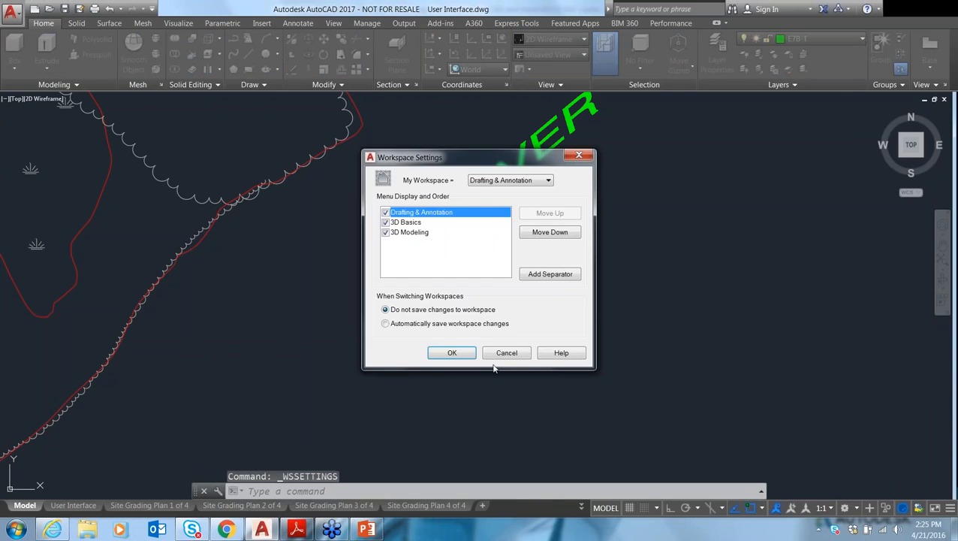
pyautogui.click(506, 352)
# Switch the workspace to Drafting & Annotation.
pyautogui.click(858, 511)
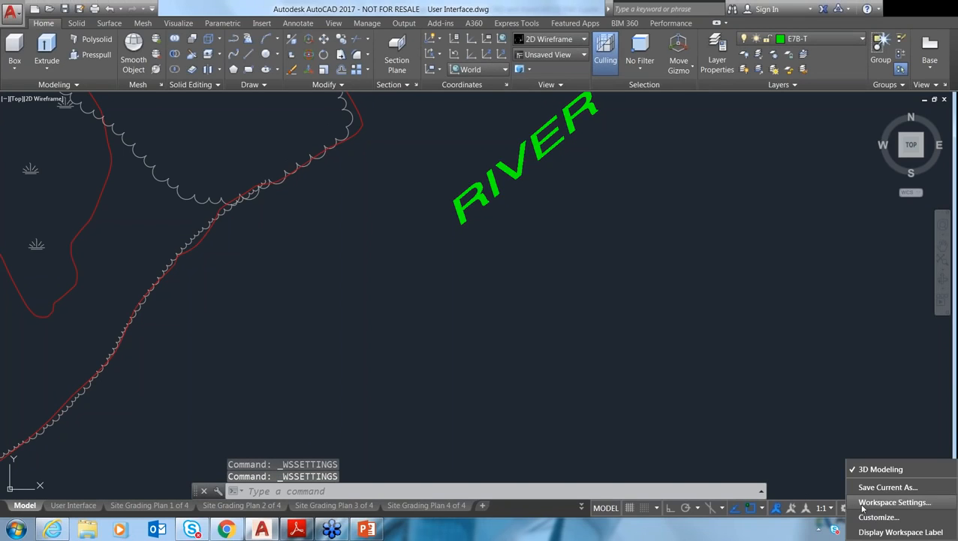
pyautogui.click(883, 444)
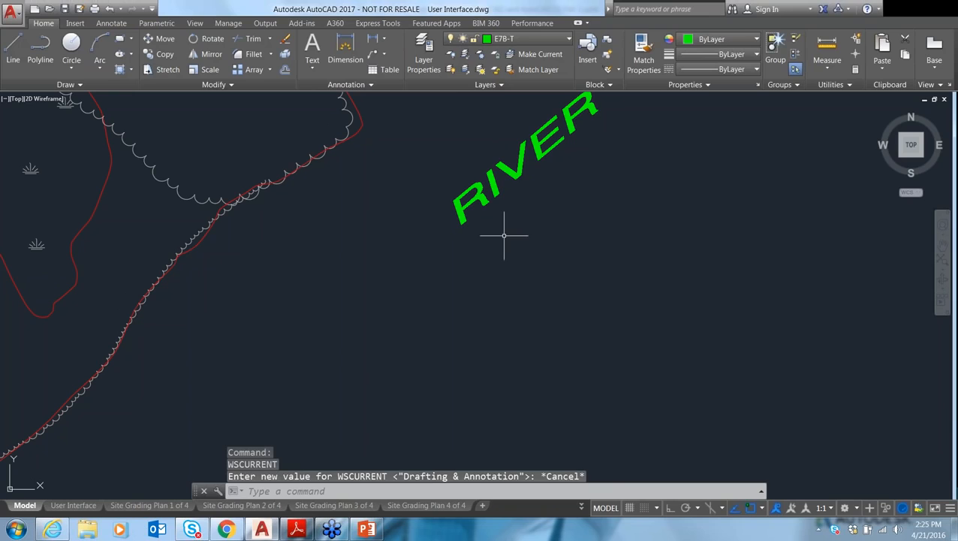
# Set the GALLERYVIEW system variable to 1 for the block insertion gallery.
pyautogui.click(75, 24)
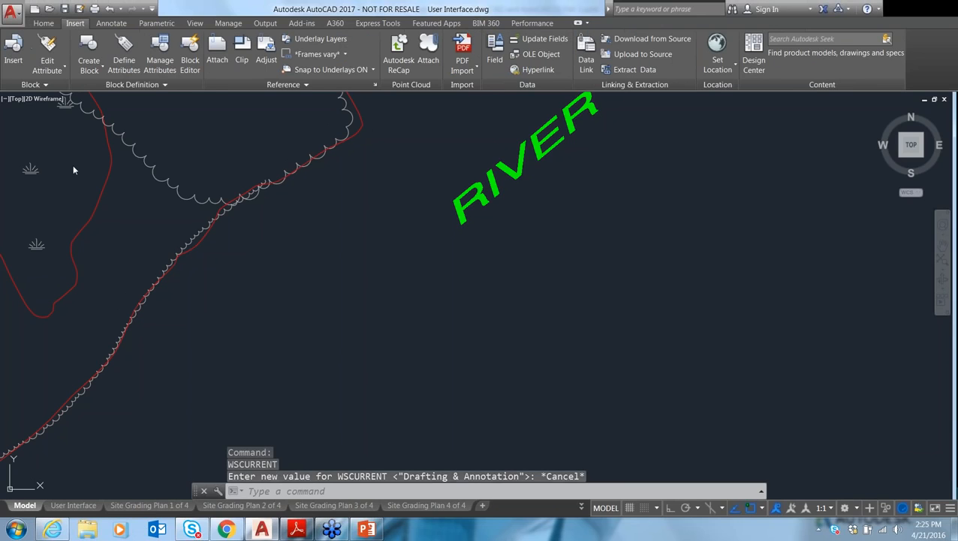
pyautogui.write('galleryview')
pyautogui.press('Return')
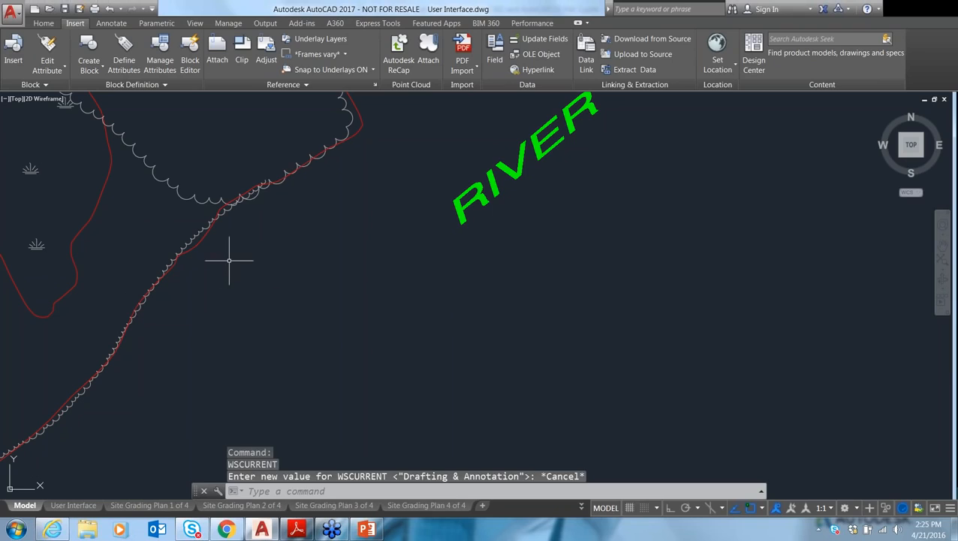
pyautogui.write('1')
pyautogui.press('Return')
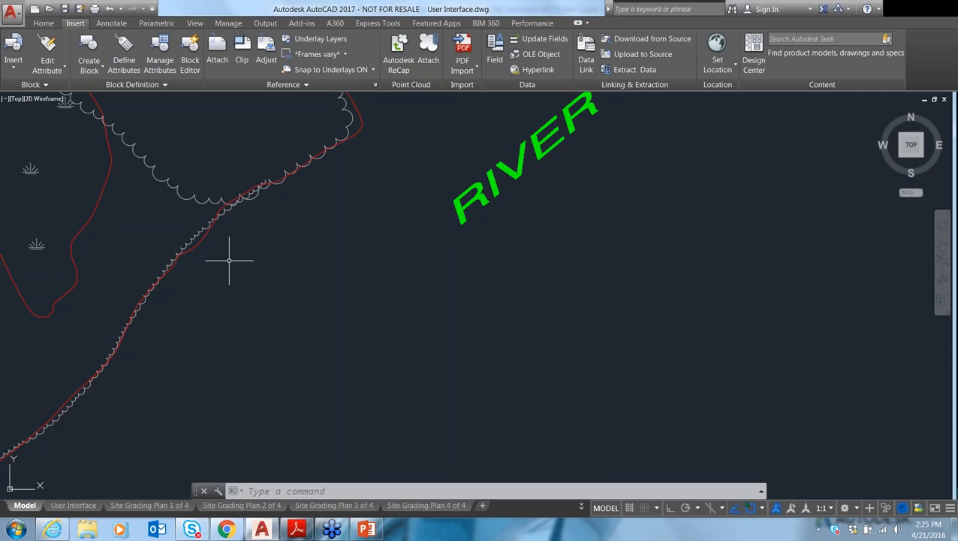
# Browse the drawing's blocks in the block insertion gallery, enlarge the gallery to seven blocks per row, and close it.
pyautogui.scroll(-4, 35, 248)
pyautogui.moveTo(107, 205)
pyautogui.mouseDown(button='middle')
pyautogui.moveTo(571, 312)
pyautogui.moveTo(572, 296)
pyautogui.mouseUp(button='middle')
pyautogui.click(15, 66)
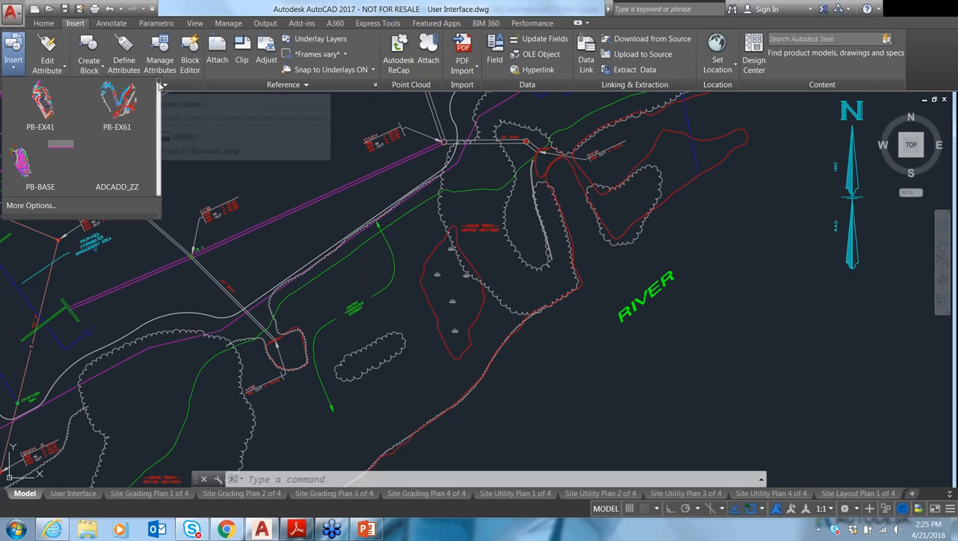
pyautogui.scroll(-2, 158, 84)
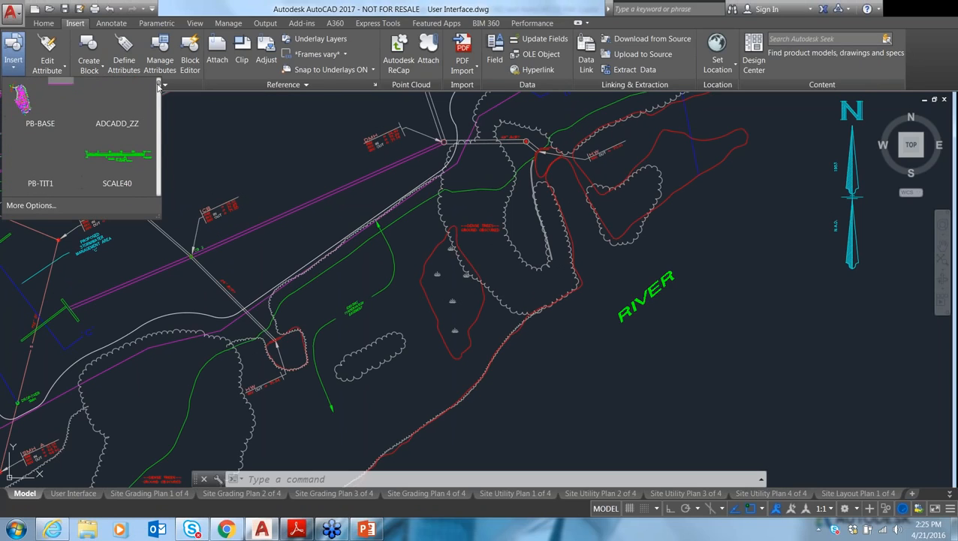
pyautogui.scroll(-1, 147, 197)
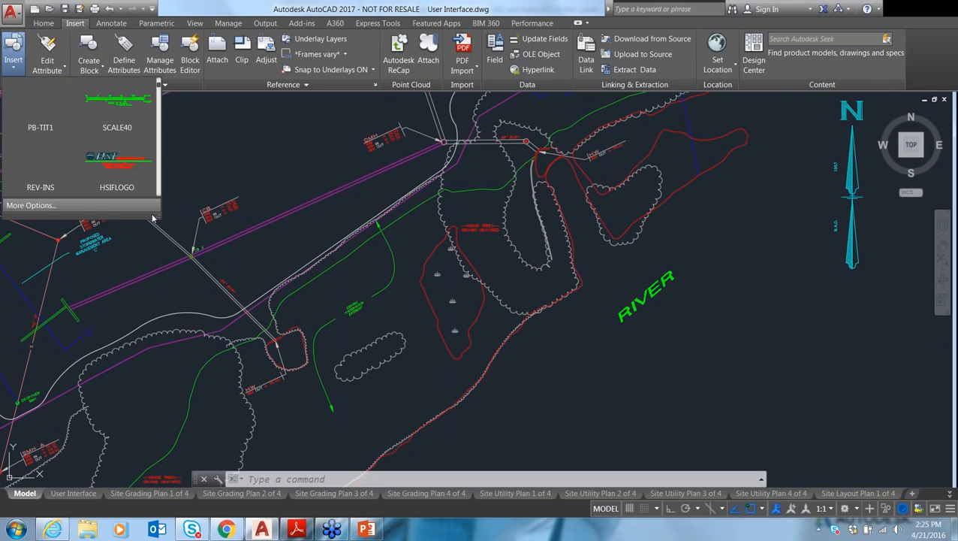
pyautogui.moveTo(157, 218); pyautogui.dragTo(552, 277)
pyautogui.moveTo(540, 122); pyautogui.dragTo(545, 88)
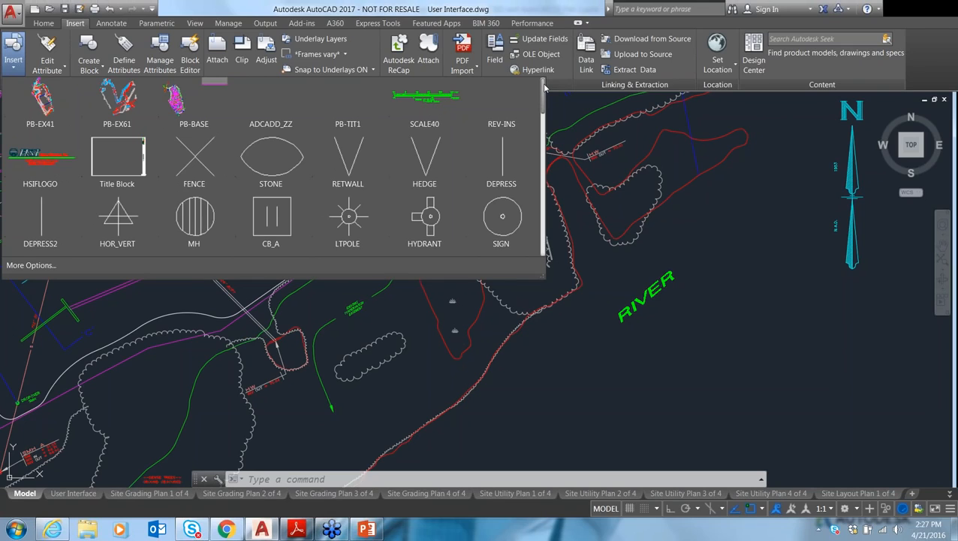
pyautogui.click(544, 85)
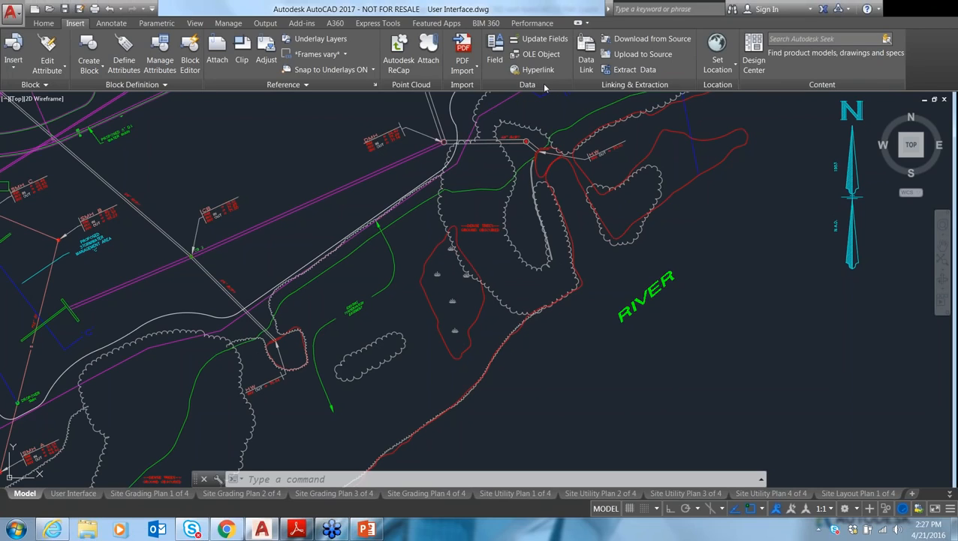
# Open the classic Insert dialog with the INSERT command and close it without inserting a block.
pyautogui.click(417, 339)
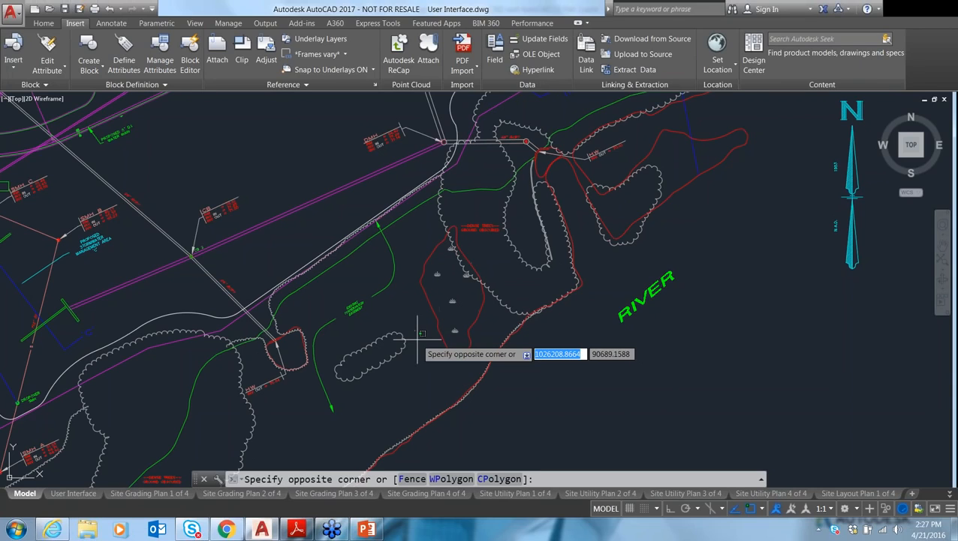
pyautogui.press('Escape')
pyautogui.write('INSERT')
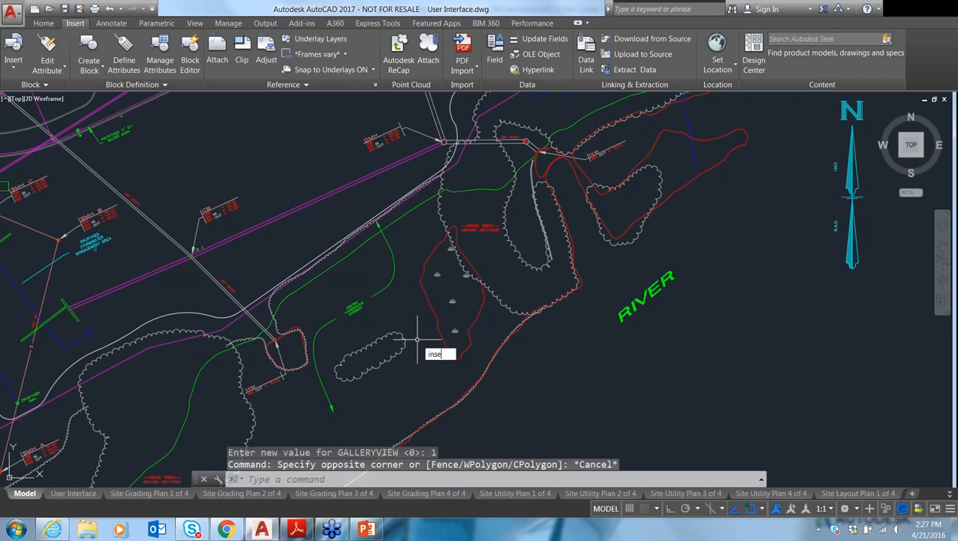
pyautogui.press('Return')
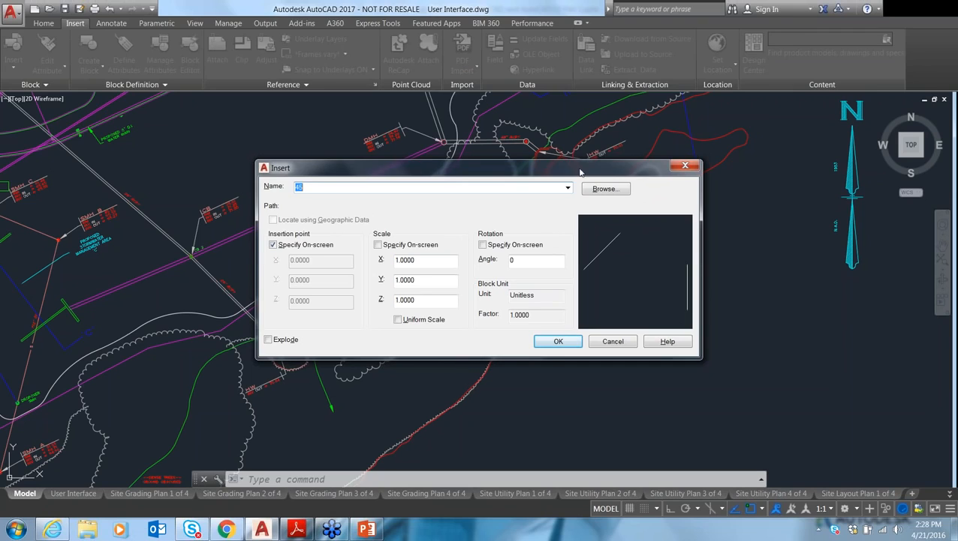
pyautogui.click(685, 165)
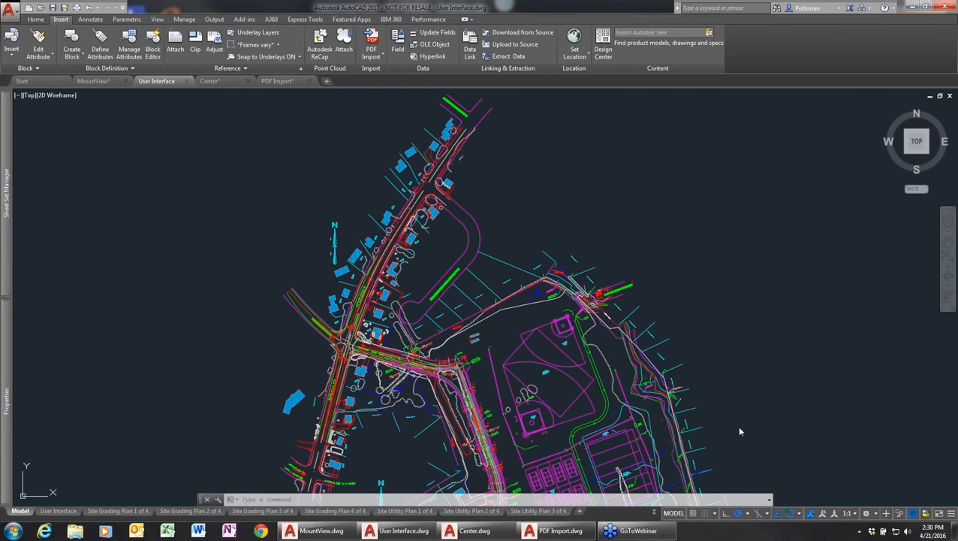
# Edit the LOT 474 label below Broadcrest Lane to read LOT 474, MAP 'F'.
pyautogui.click(668, 287)
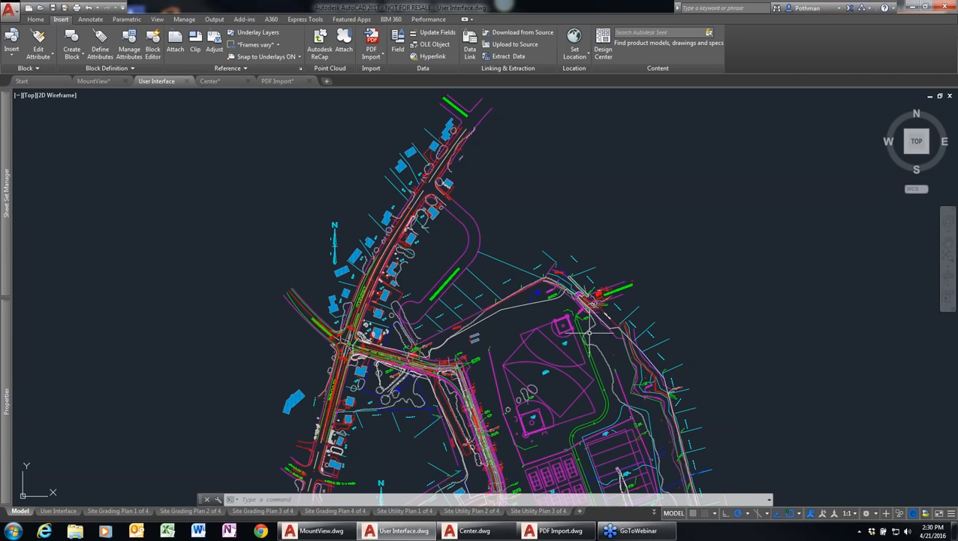
pyautogui.moveTo(589, 332)
pyautogui.scroll(4, 521, 322)
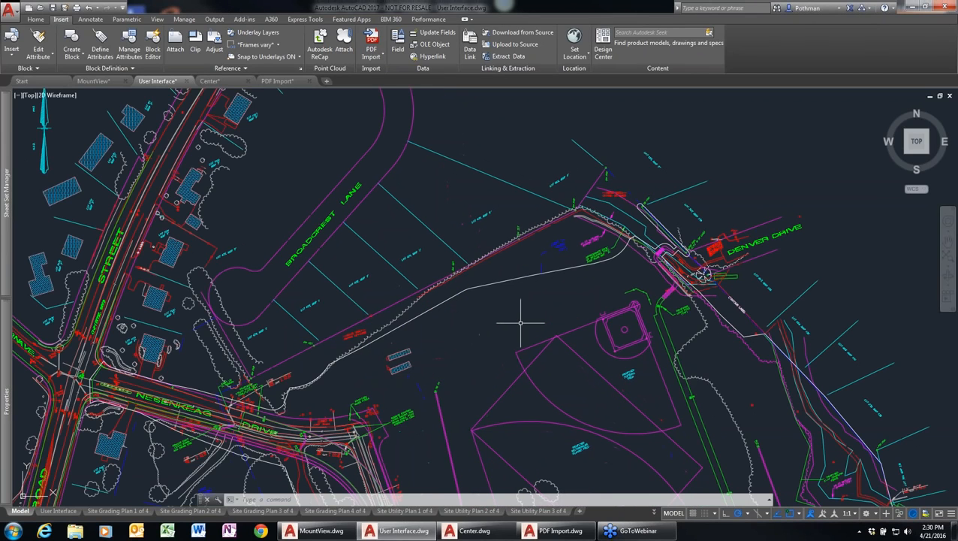
pyautogui.scroll(2, 521, 323)
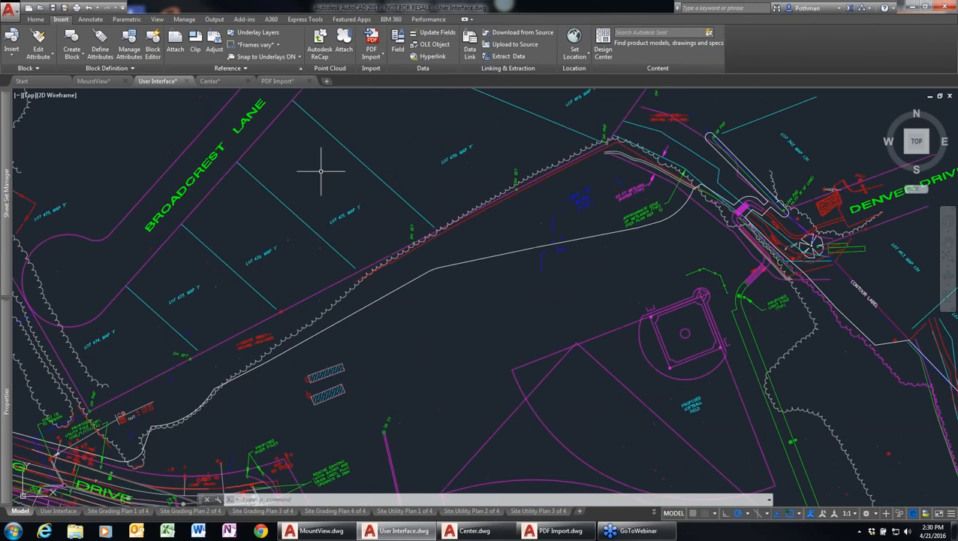
pyautogui.moveTo(321, 171); pyautogui.dragTo(398, 264, button='middle')
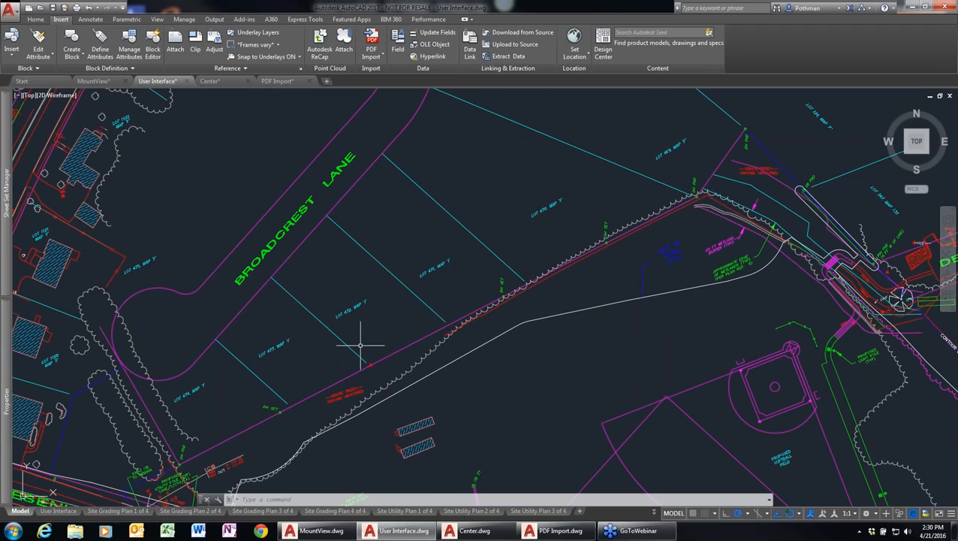
pyautogui.click(199, 388)
pyautogui.rightClick(201, 389)
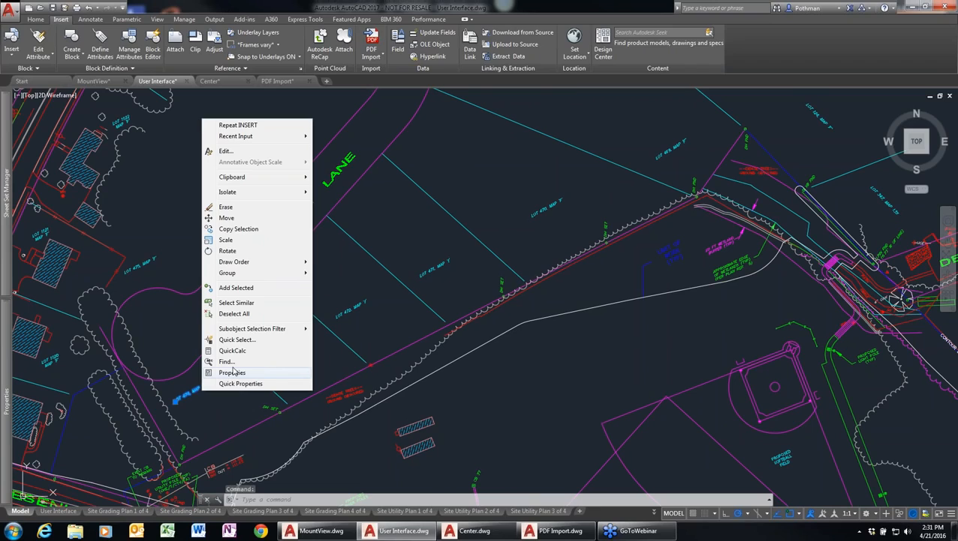
pyautogui.click(233, 151)
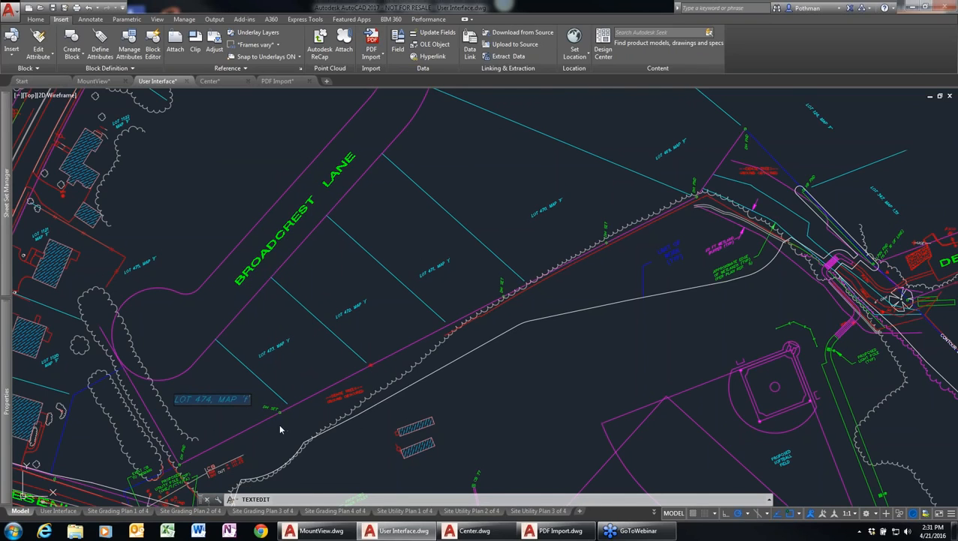
pyautogui.click(248, 400)
pyautogui.scroll(4, 234, 396)
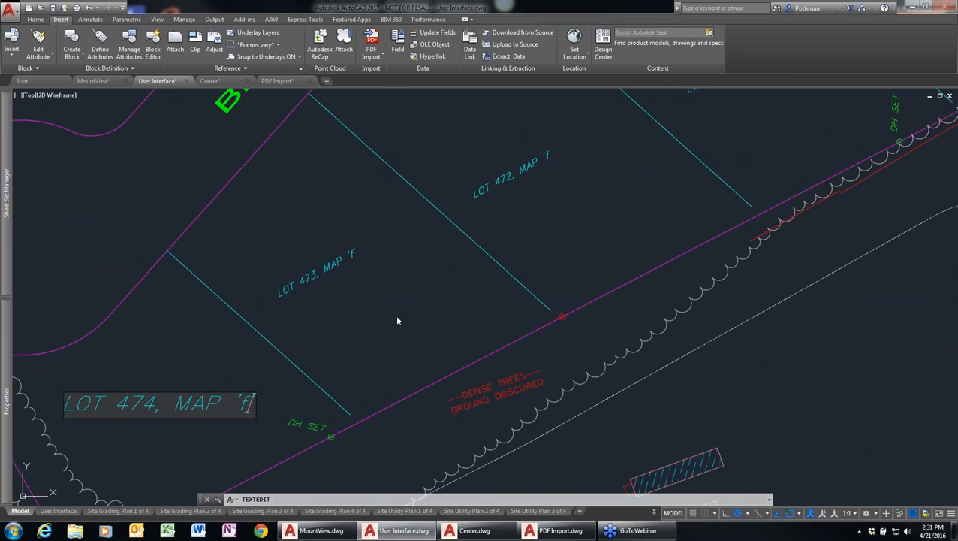
pyautogui.press('BackSpace')
pyautogui.press('BackSpace')
pyautogui.press('BackSpace')
pyautogui.write("'F'")
pyautogui.click(389, 314)
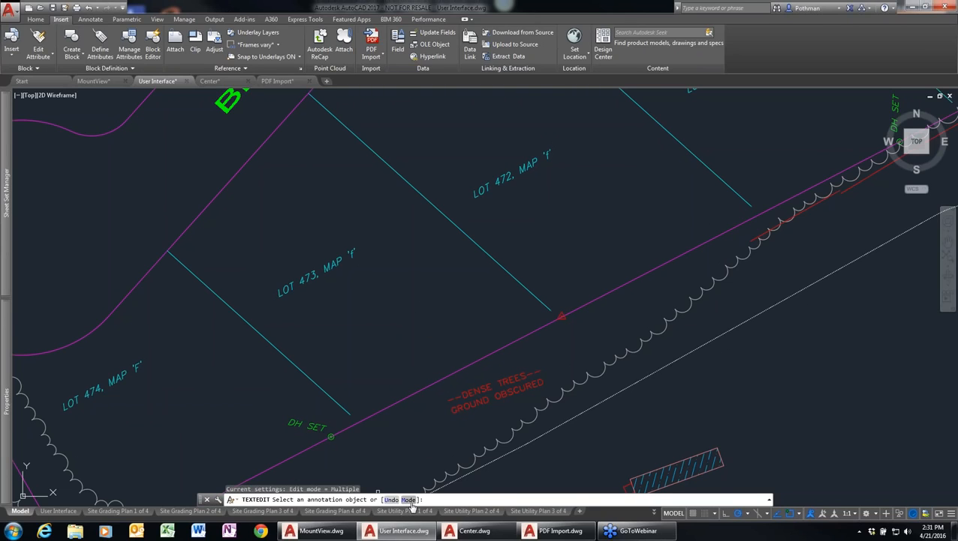
# Choose Multiple as the text edit mode and change the LOT 473 label to read LOT 473, MAP 'F'.
pyautogui.click(410, 499)
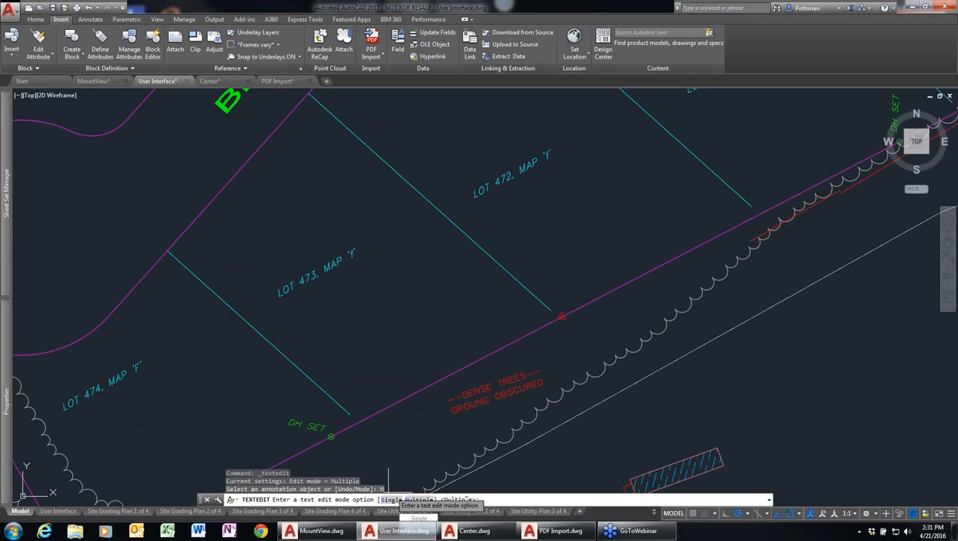
pyautogui.click(422, 498)
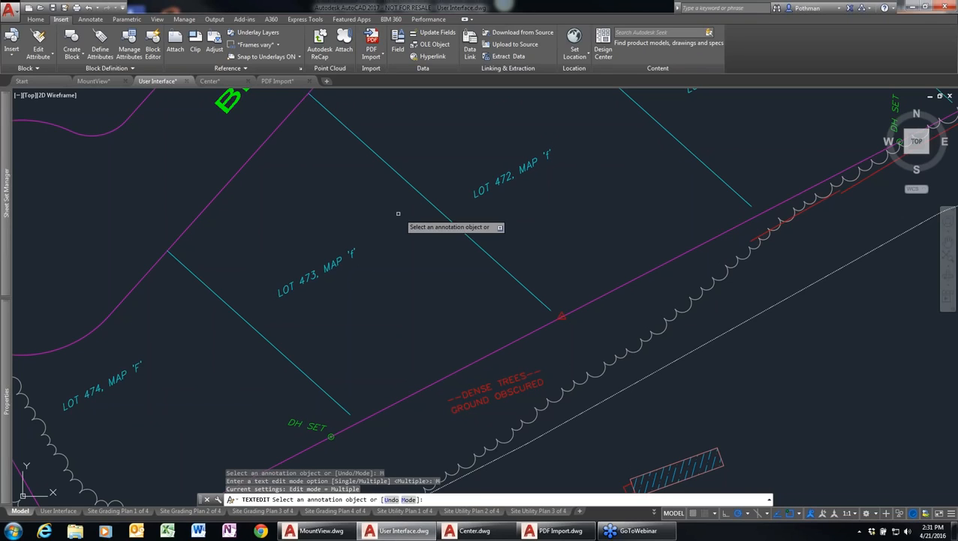
pyautogui.click(356, 259)
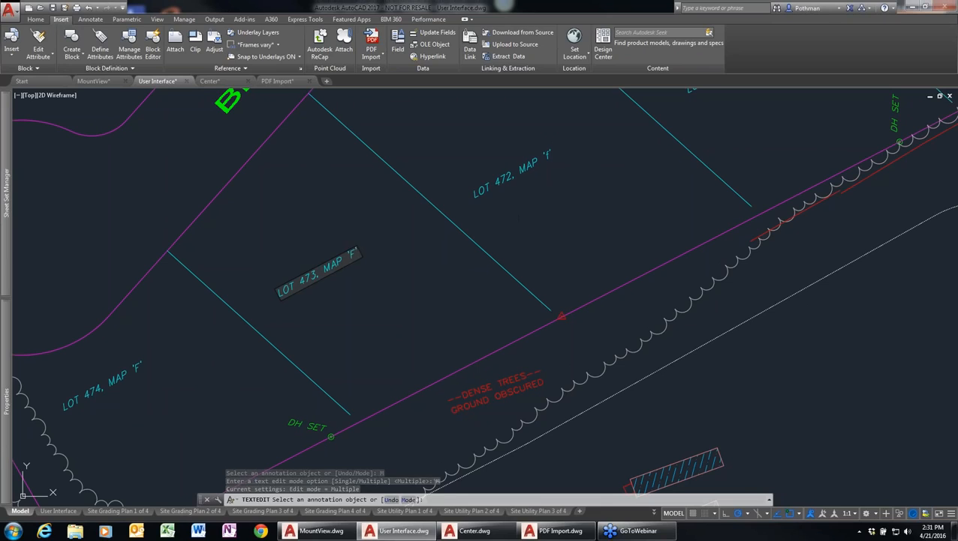
# Change the LOT 472 label to read LOT 472, MAP 'F', and end text editing.
pyautogui.click(549, 160)
pyautogui.click(550, 159)
pyautogui.click(550, 155)
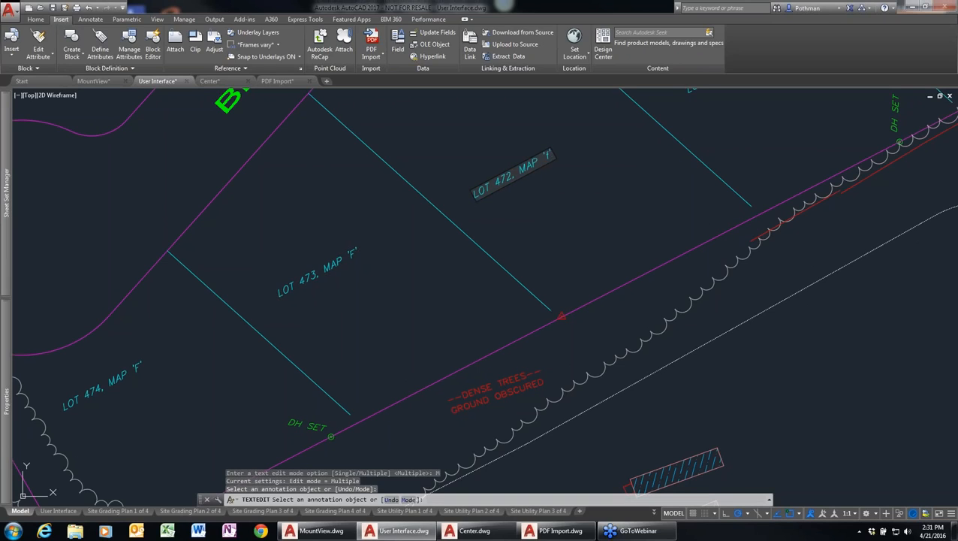
pyautogui.press('BackSpace')
pyautogui.write('F')
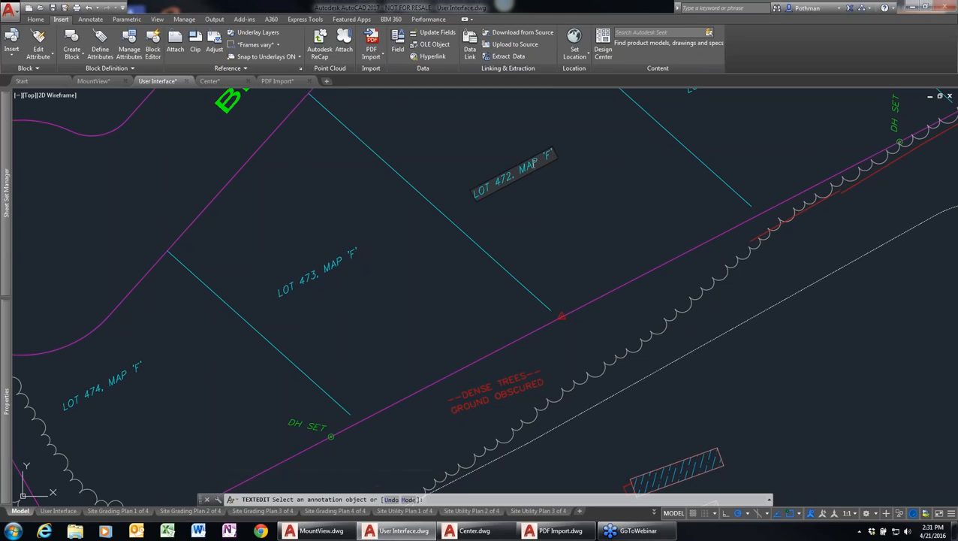
pyautogui.press('Return')
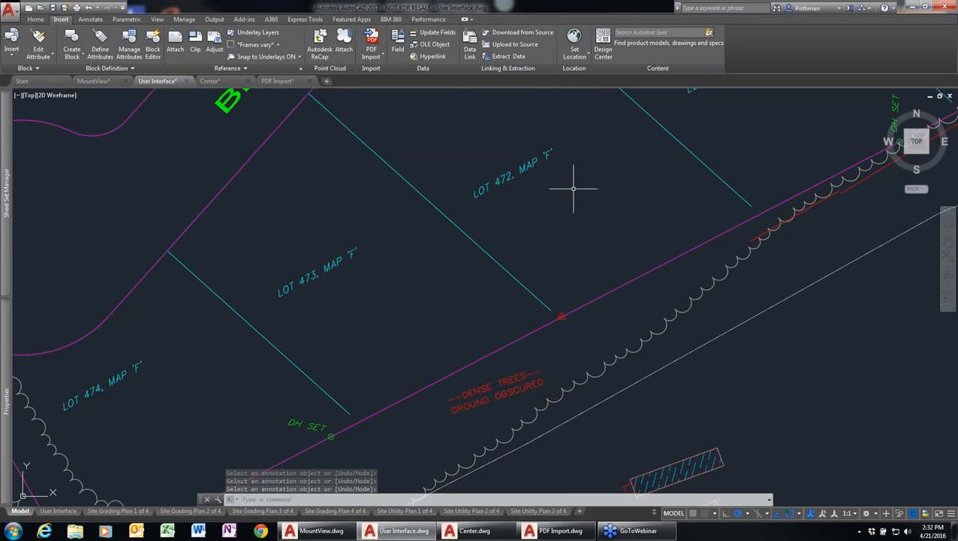
# Switch to the MountView drawing and bring the Flag Notes list into close view.
pyautogui.click(94, 81)
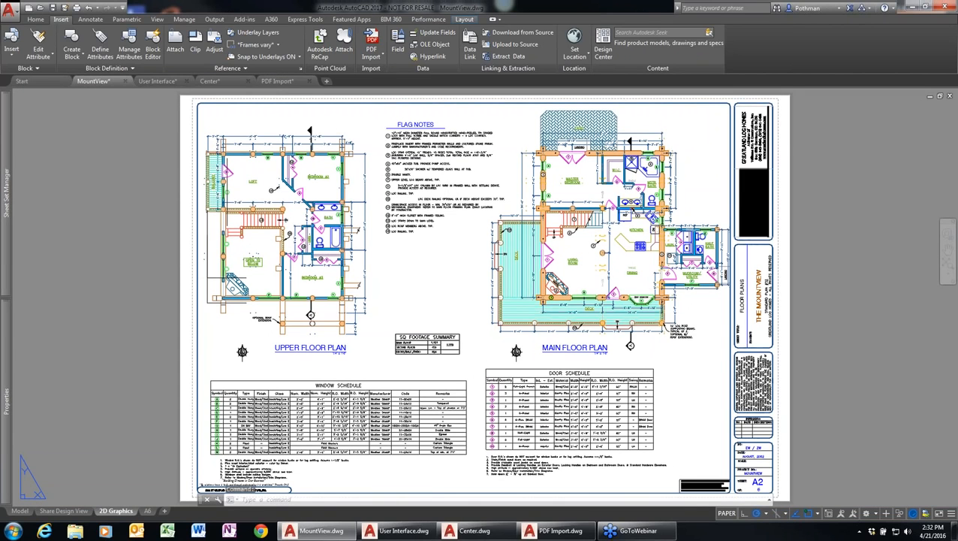
pyautogui.moveTo(439, 198); pyautogui.dragTo(426, 246, button='middle')
pyautogui.scroll(2, 442, 208)
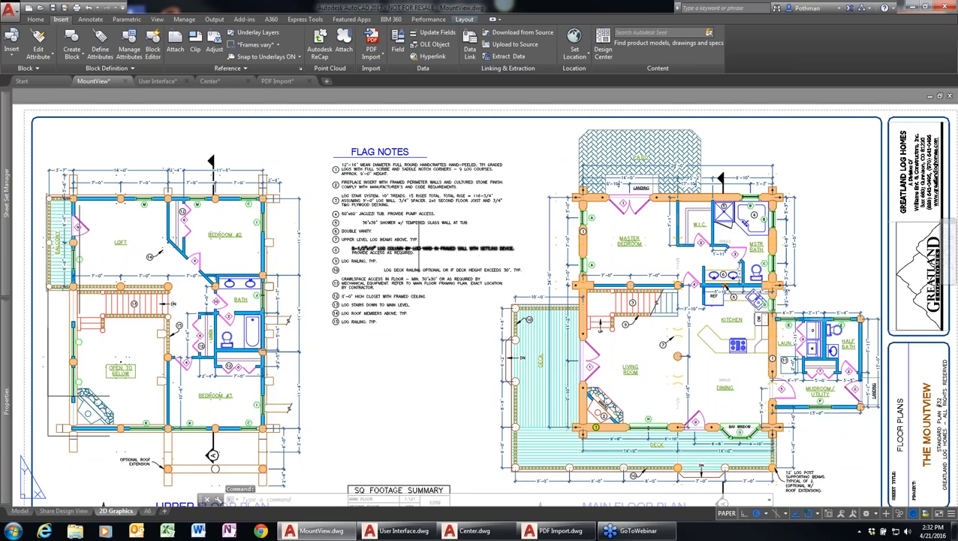
pyautogui.scroll(2, 423, 202)
pyautogui.moveTo(398, 391); pyautogui.dragTo(398, 401, button='middle')
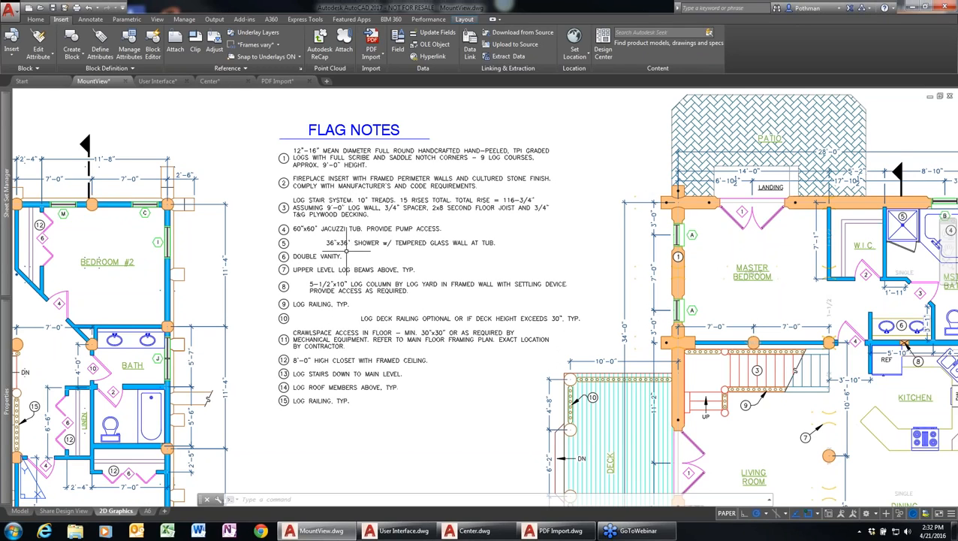
pyautogui.click(88, 19)
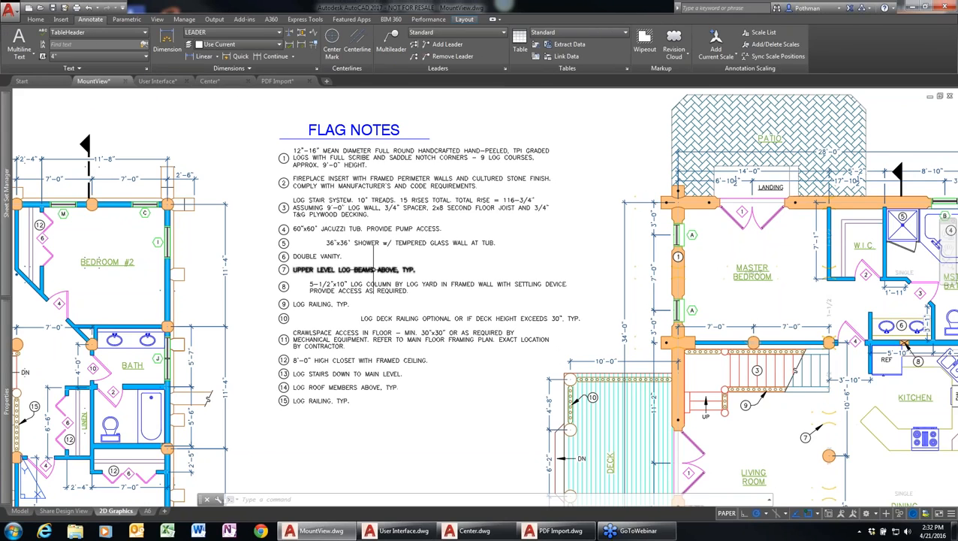
pyautogui.write('TEXT')
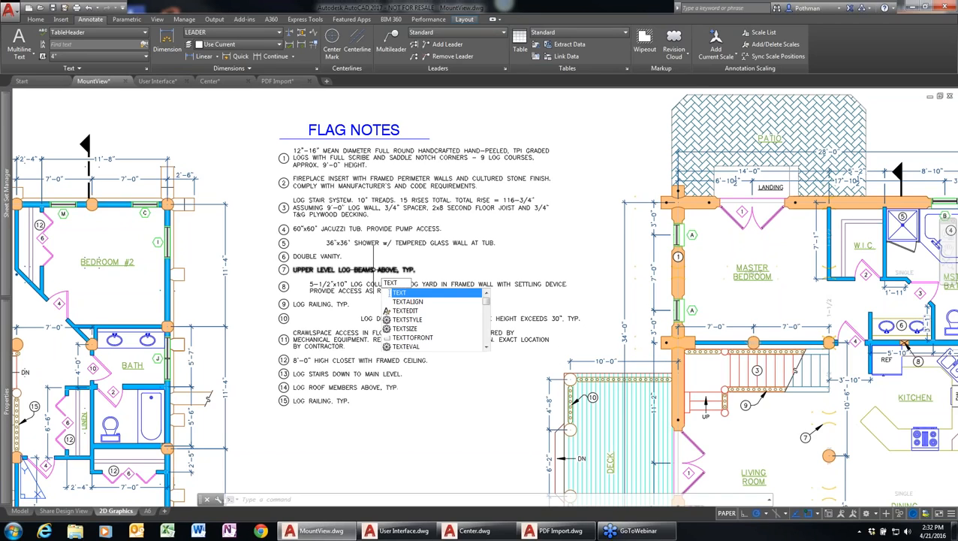
pyautogui.press('Down')
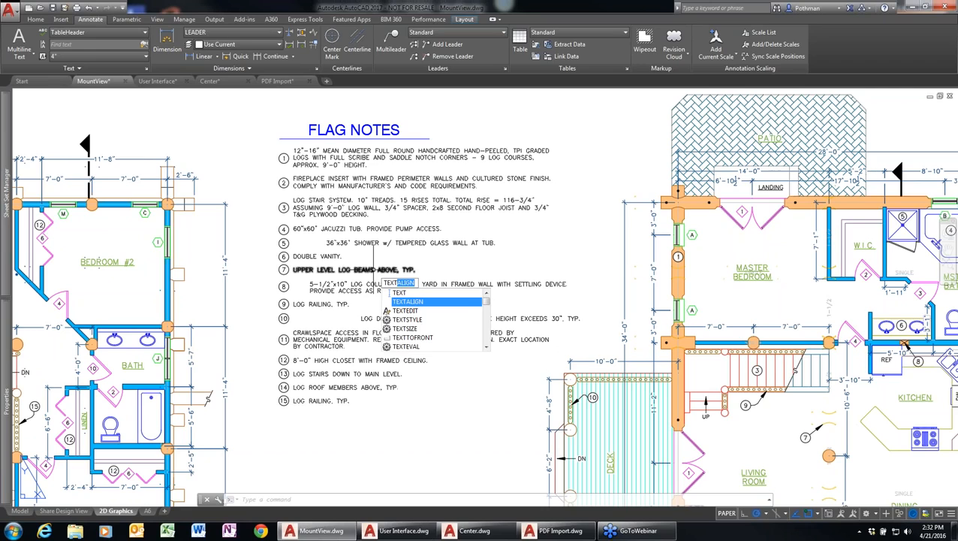
pyautogui.press('Return')
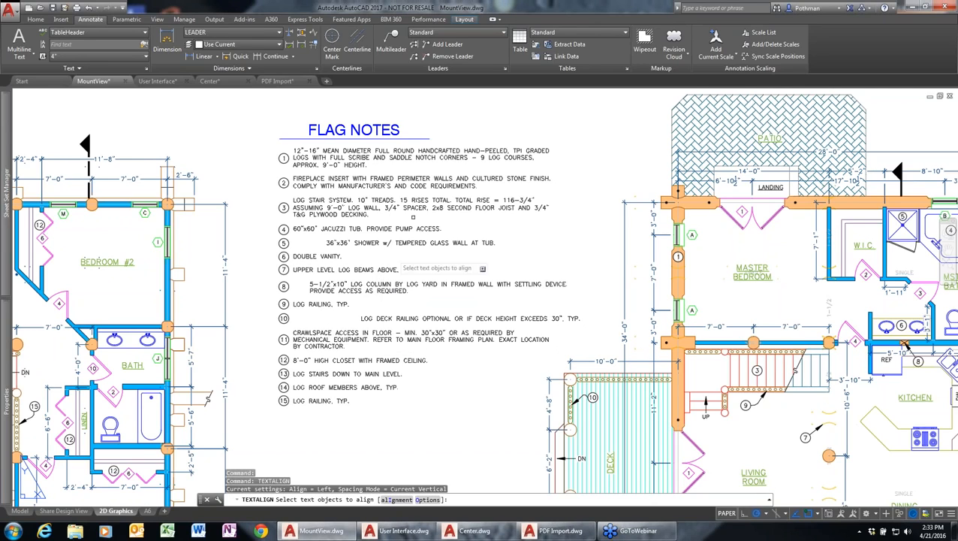
pyautogui.click(422, 425)
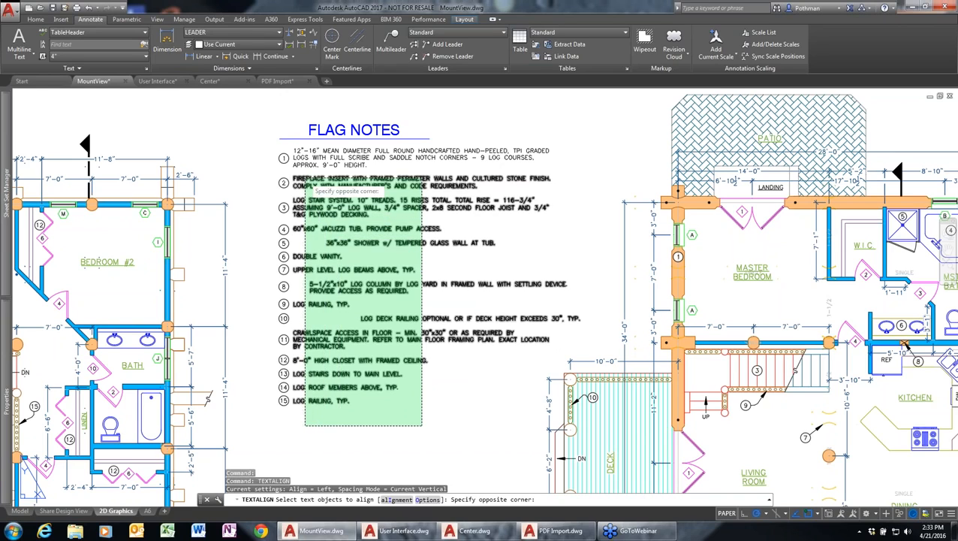
pyautogui.click(302, 171)
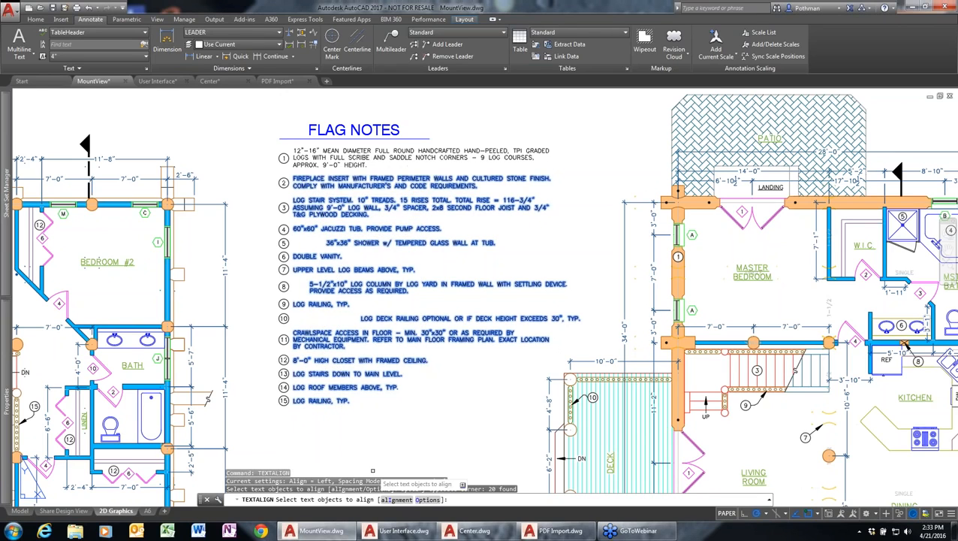
pyautogui.click(431, 499)
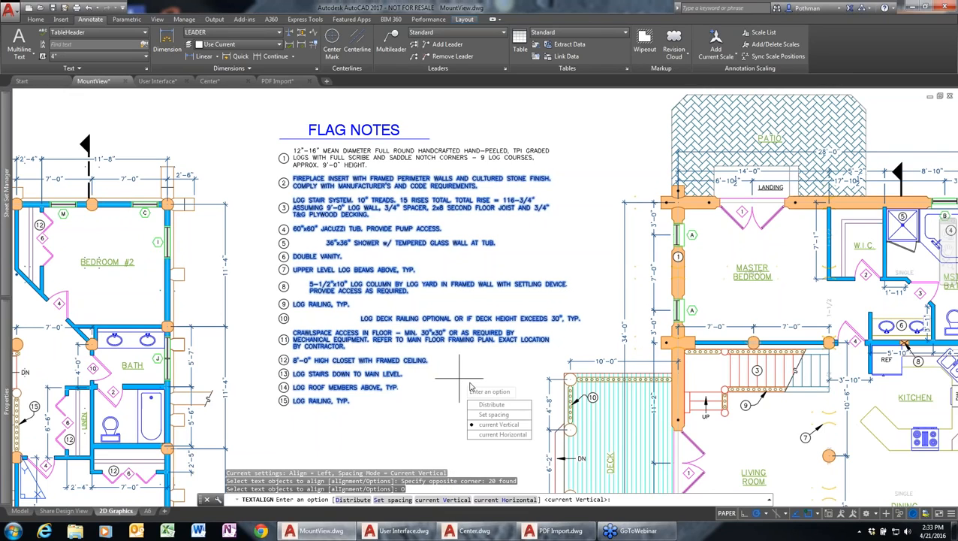
pyautogui.click(495, 424)
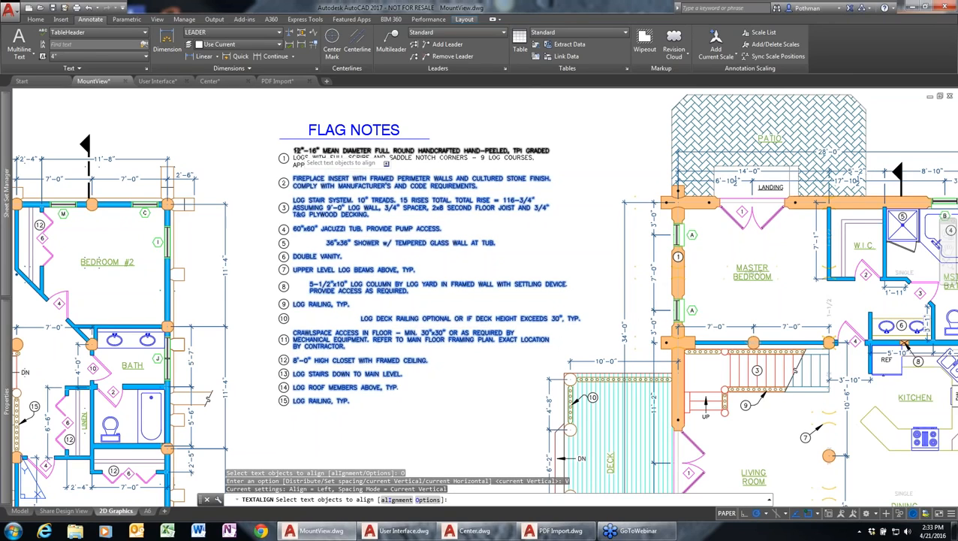
pyautogui.click(386, 163)
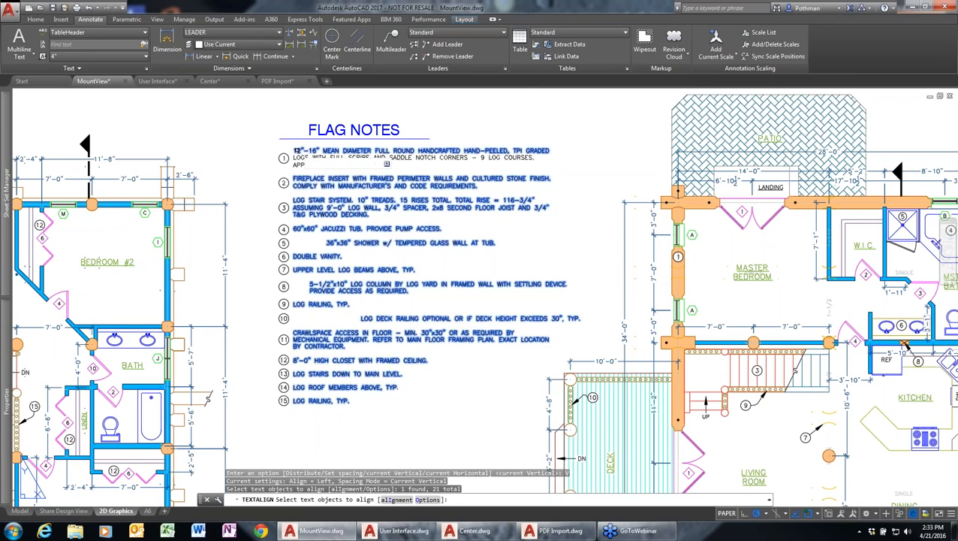
pyautogui.write('\\')
pyautogui.press('Return')
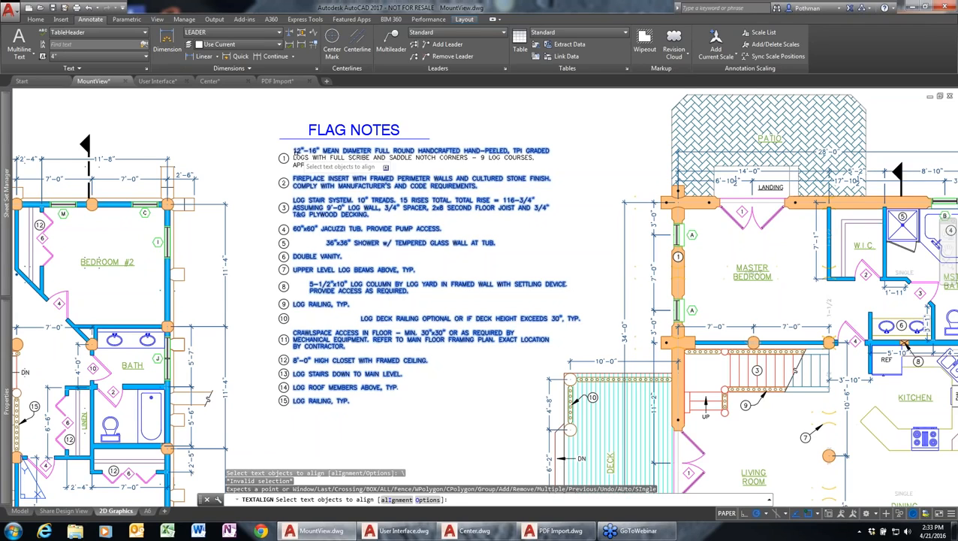
pyautogui.press('Return')
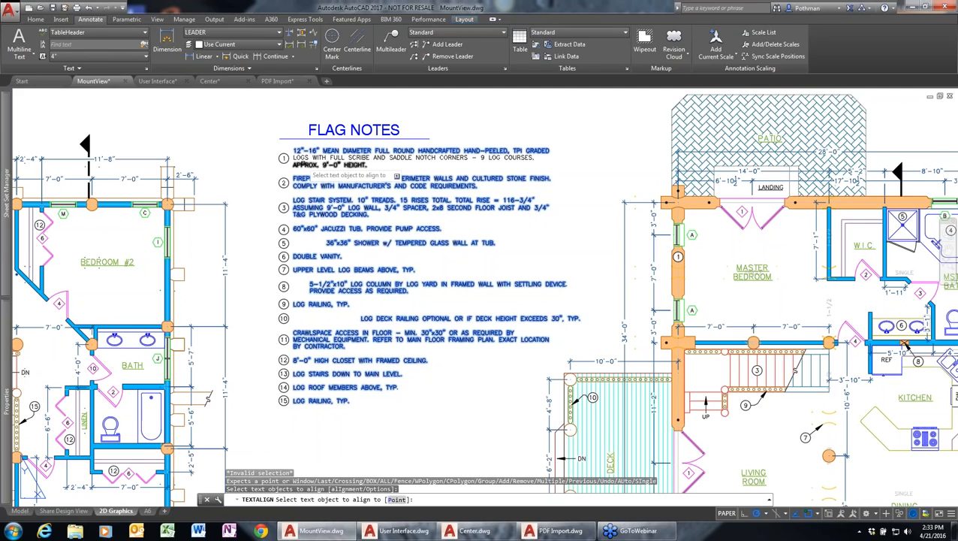
pyautogui.press('Escape')
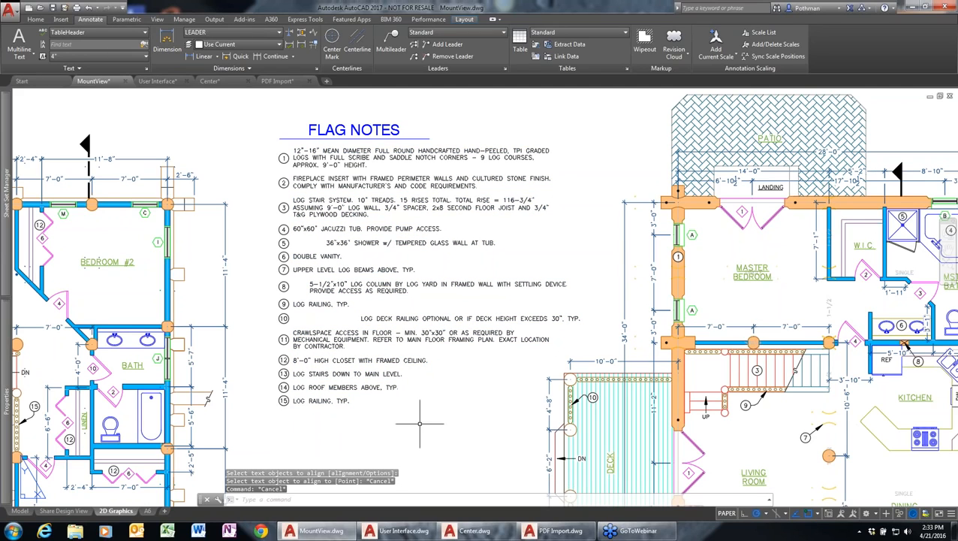
# Left-align the text of flag notes 2 through 15 vertically with TEXTALIGN, using the first line of note 2 as the alignment reference.
pyautogui.press('Return')
pyautogui.click(419, 424)
pyautogui.click(309, 179)
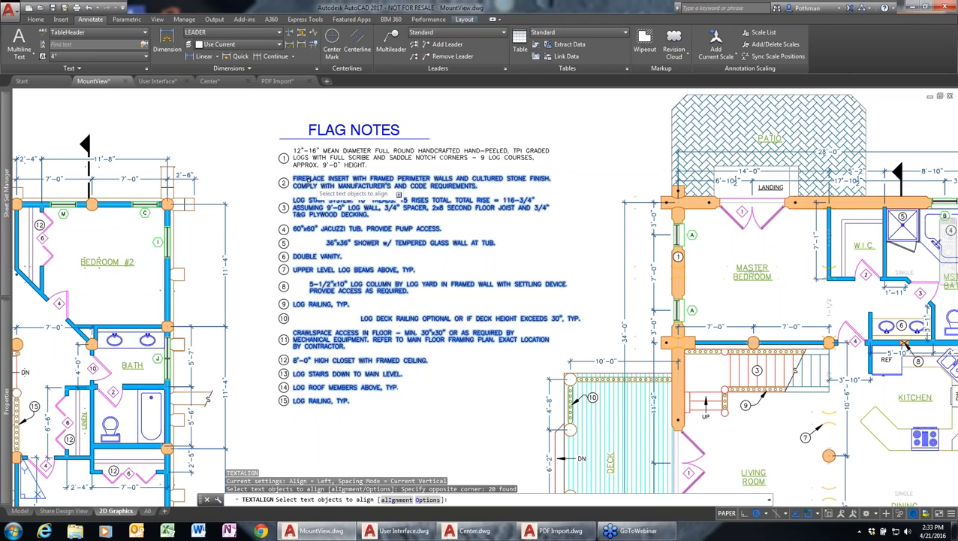
pyautogui.press('Return')
pyautogui.click(308, 179)
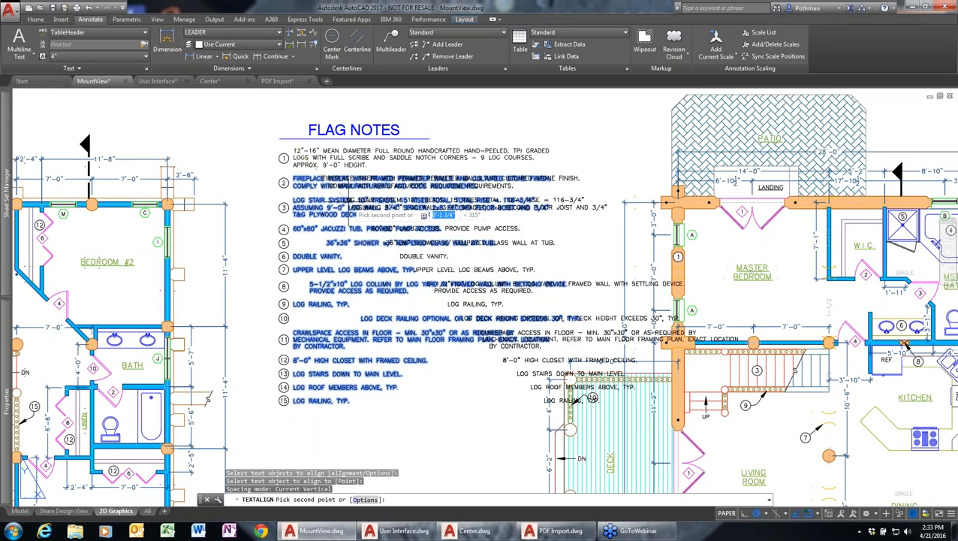
pyautogui.click(294, 430)
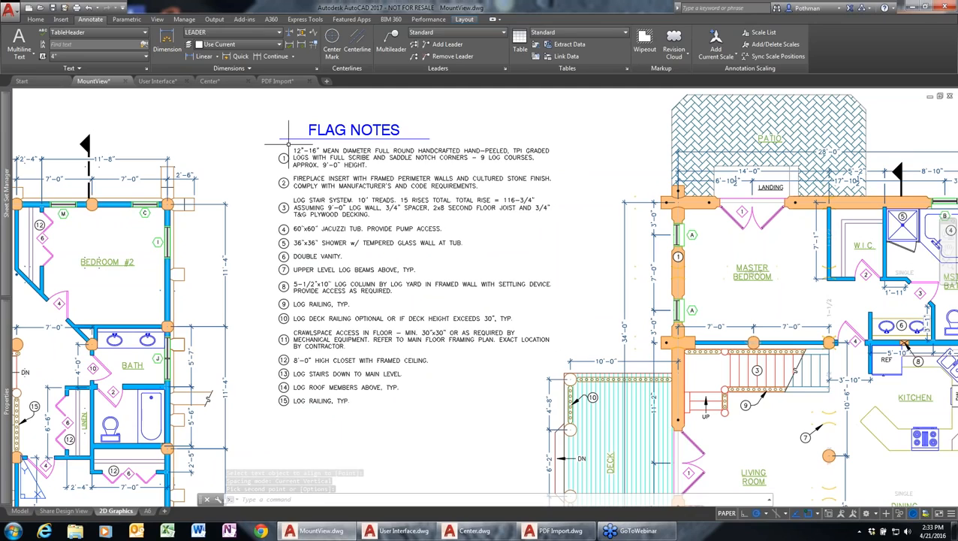
# Draw a vertical check line about 6-9/16" long from note 1's insertion point down past note 15, and delete it.
pyautogui.write('l')
pyautogui.press('Return')
pyautogui.write('ins')
pyautogui.press('Return')
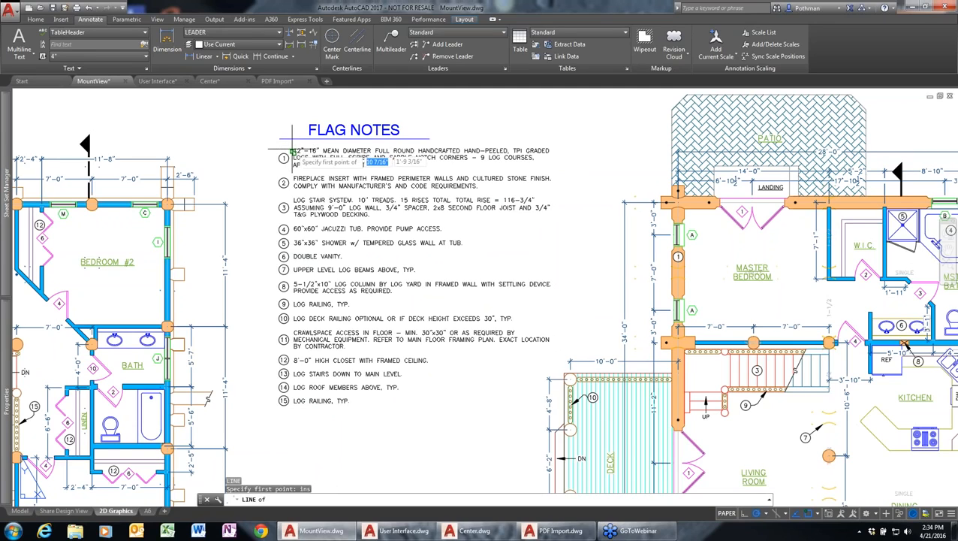
pyautogui.click(292, 152)
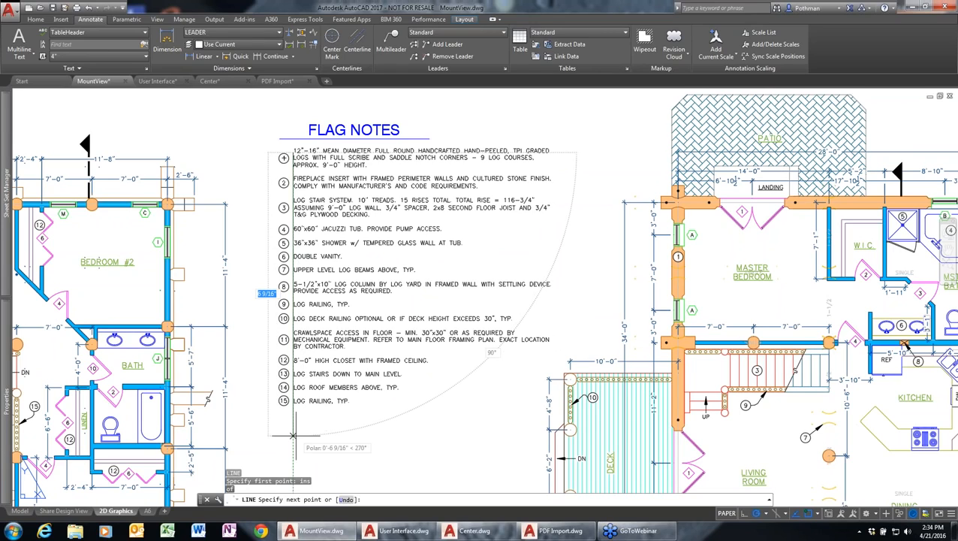
pyautogui.click(293, 434)
pyautogui.press('Return')
pyautogui.click(283, 412)
pyautogui.press('Delete')
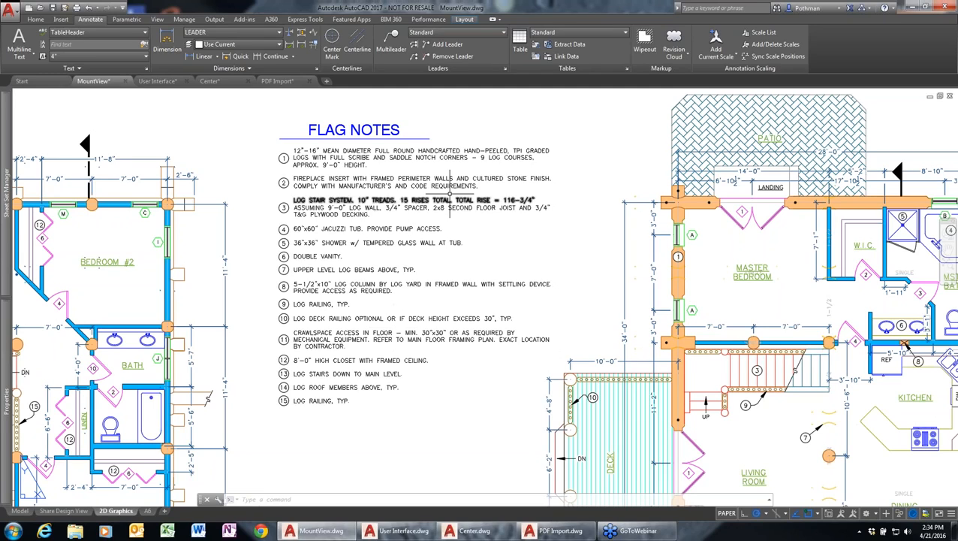
# Switch to model space and try to erase the front elevation of the house with a crossing window.
pyautogui.click(20, 511)
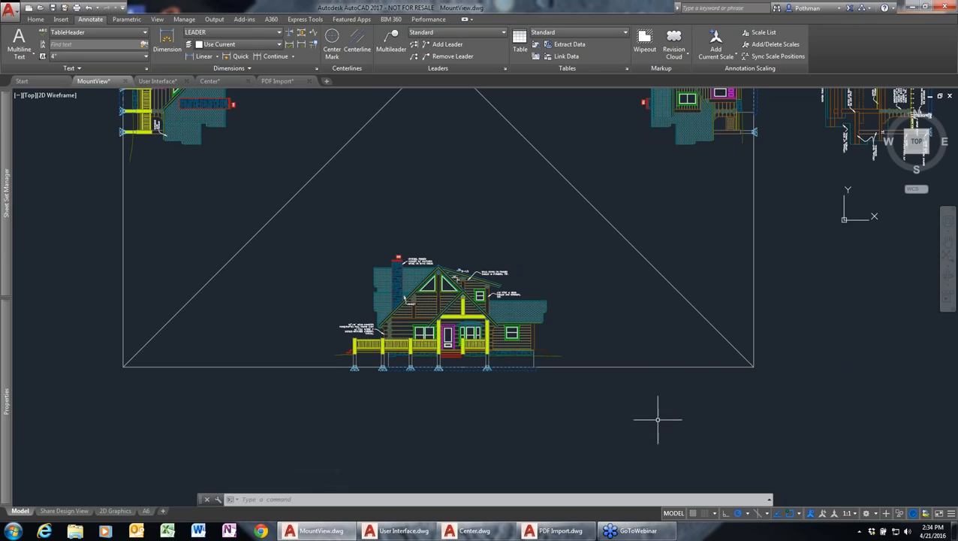
pyautogui.write('e')
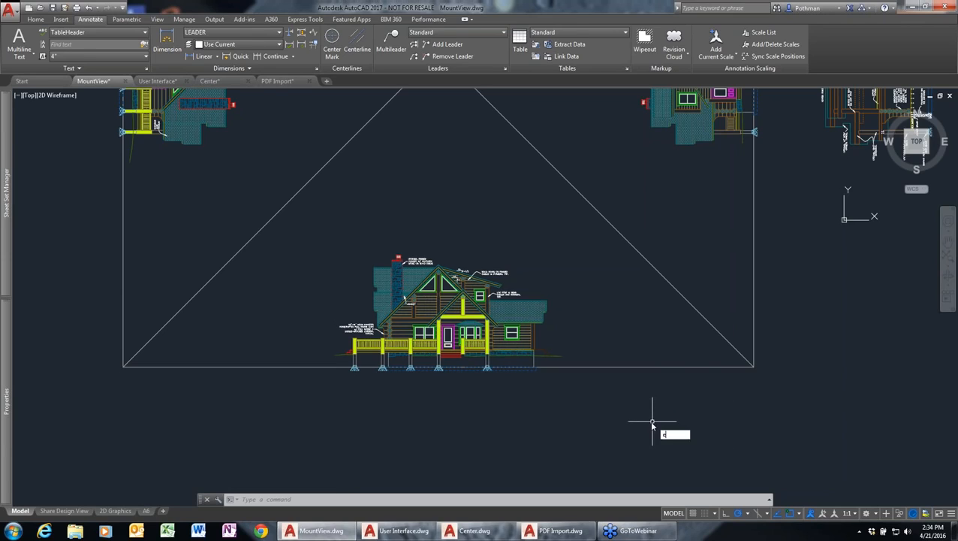
pyautogui.press('Return')
pyautogui.click(601, 430)
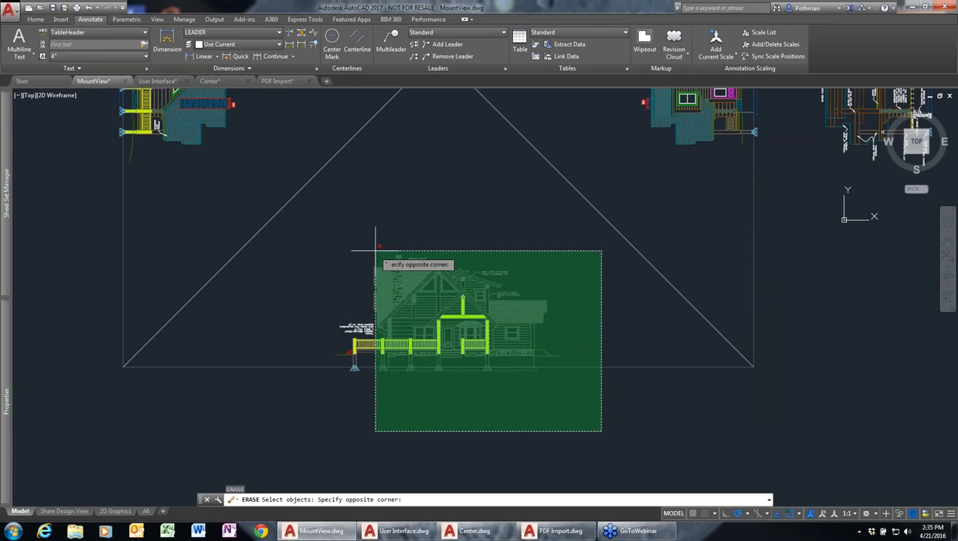
pyautogui.press('Escape')
pyautogui.press('Escape')
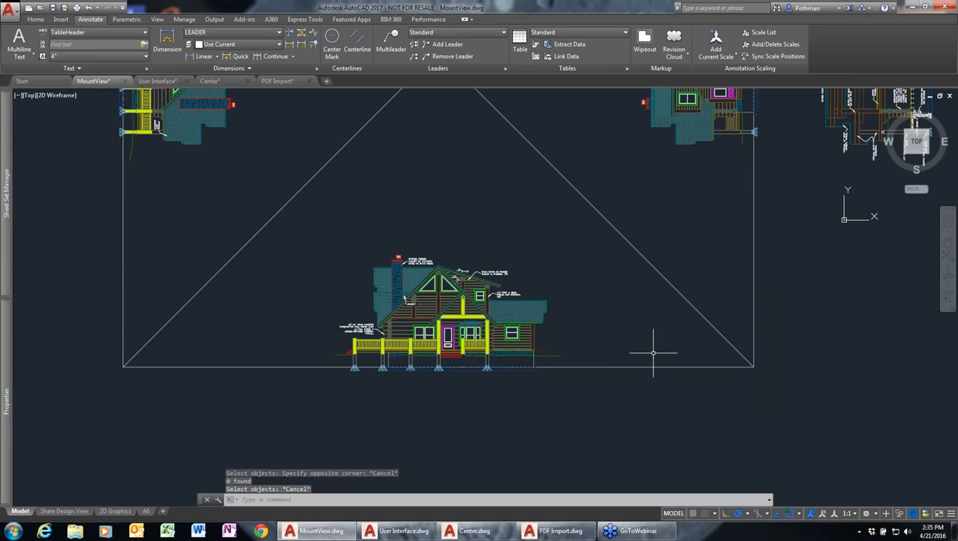
# Select both triangular gable windows of the front elevation with a lasso and delete them.
pyautogui.click(661, 402)
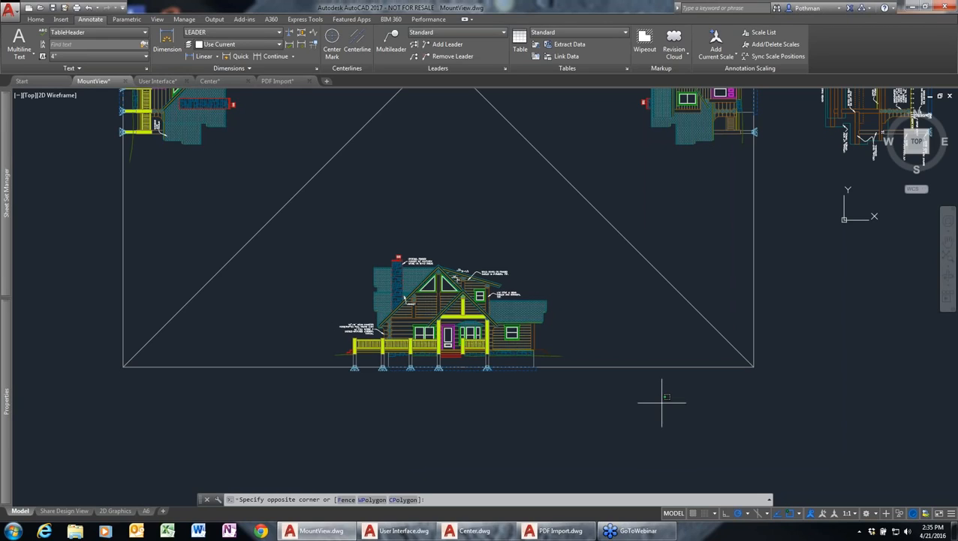
pyautogui.moveTo(661, 402)
pyautogui.mouseDown()
pyautogui.moveTo(751, 415)
pyautogui.moveTo(822, 380)
pyautogui.moveTo(797, 308)
pyautogui.moveTo(716, 293)
pyautogui.moveTo(704, 254)
pyautogui.moveTo(614, 188)
pyautogui.moveTo(539, 233)
pyautogui.moveTo(605, 292)
pyautogui.moveTo(605, 381)
pyautogui.moveTo(573, 419)
pyautogui.moveTo(639, 453)
pyautogui.moveTo(640, 399)
pyautogui.moveTo(627, 402)
pyautogui.mouseUp()
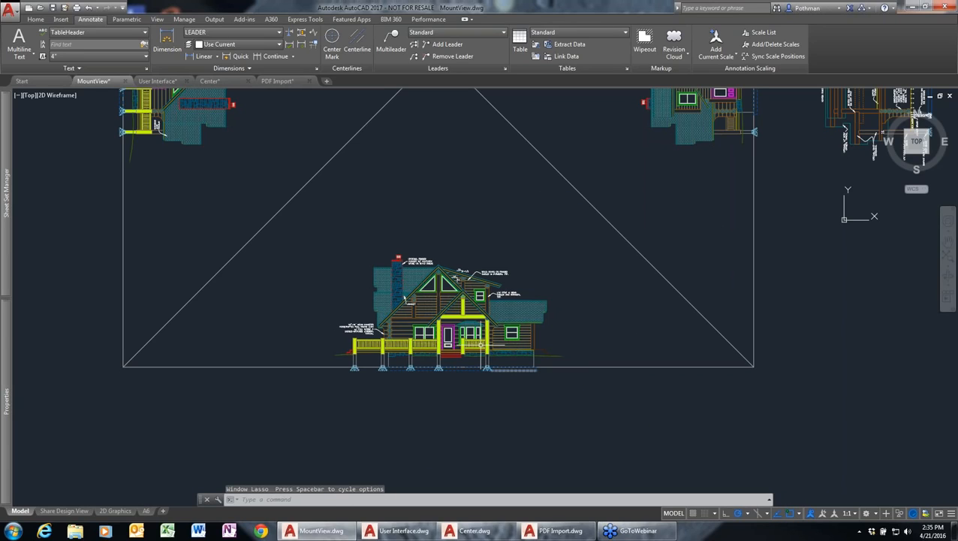
pyautogui.scroll(8, 417, 288)
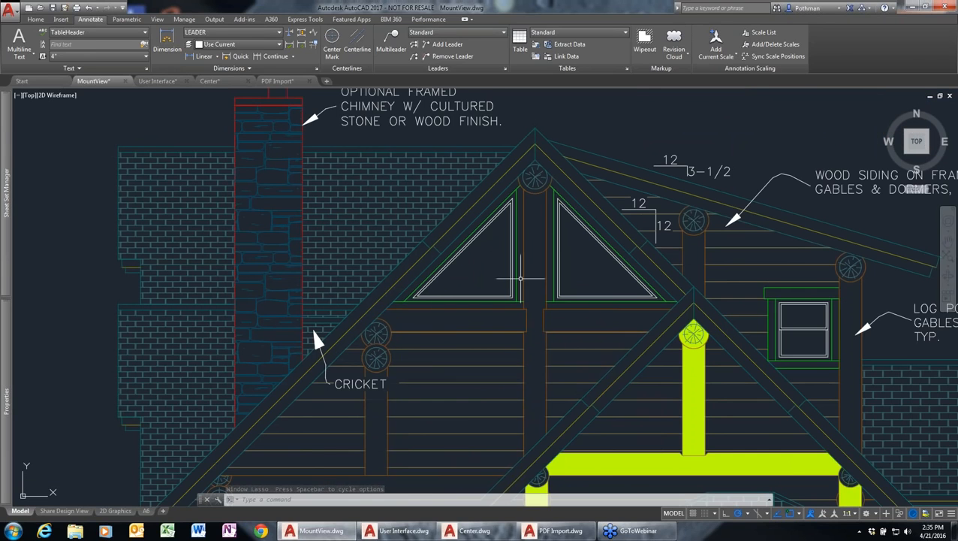
pyautogui.scroll(2, 518, 281)
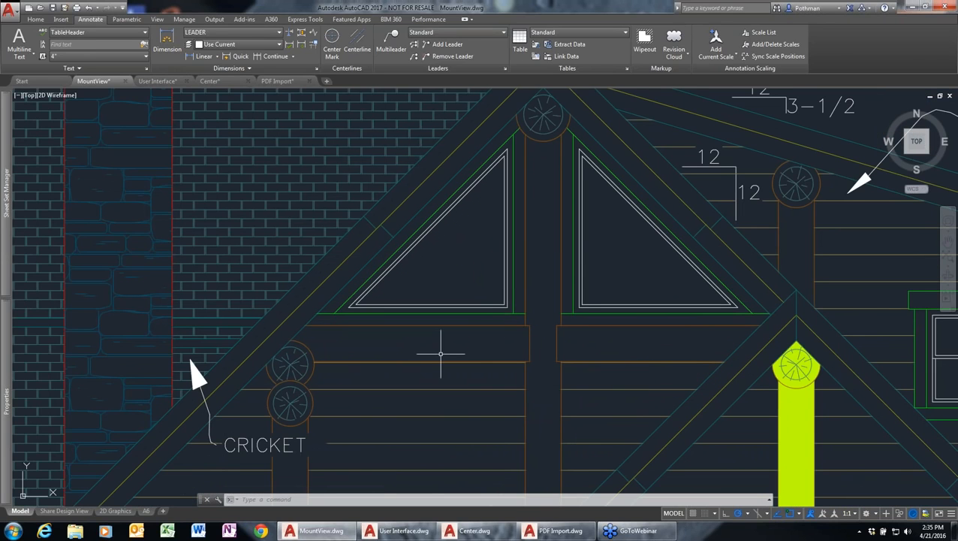
pyautogui.moveTo(437, 355)
pyautogui.mouseDown(button='middle')
pyautogui.moveTo(431, 368)
pyautogui.moveTo(451, 350)
pyautogui.mouseUp(button='middle')
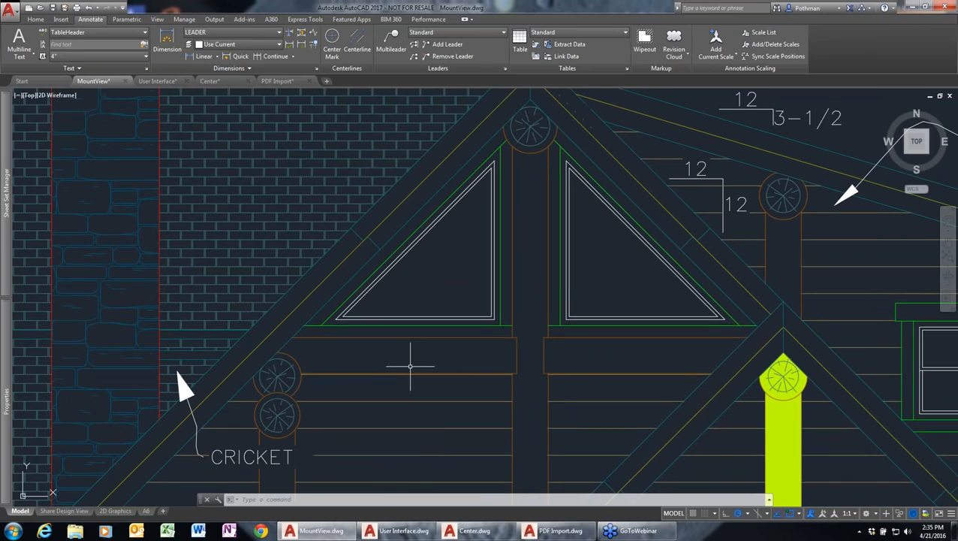
pyautogui.moveTo(351, 361); pyautogui.dragTo(348, 370, button='middle')
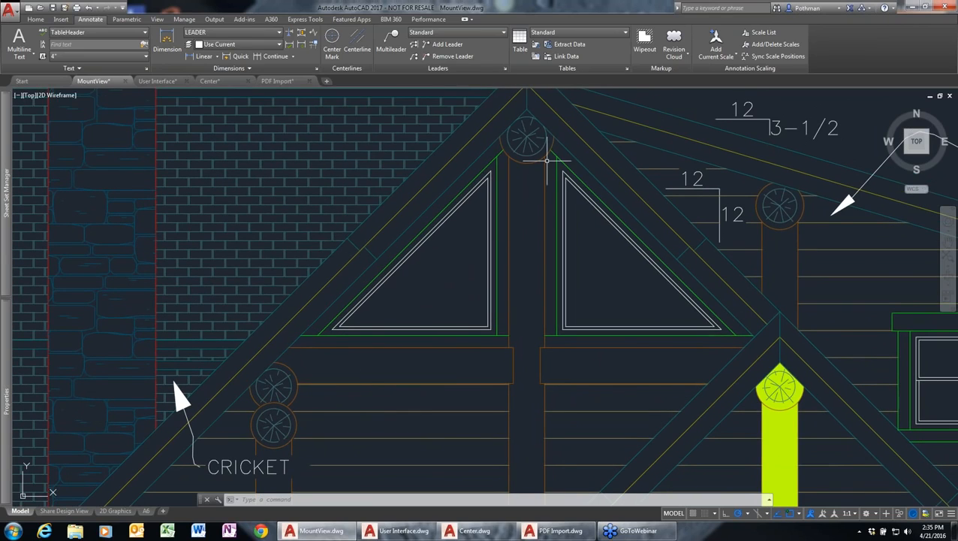
pyautogui.moveTo(280, 341)
pyautogui.mouseDown()
pyautogui.moveTo(763, 336)
pyautogui.moveTo(680, 218)
pyautogui.moveTo(618, 203)
pyautogui.moveTo(582, 154)
pyautogui.moveTo(552, 137)
pyautogui.moveTo(509, 128)
pyautogui.moveTo(499, 144)
pyautogui.mouseUp()
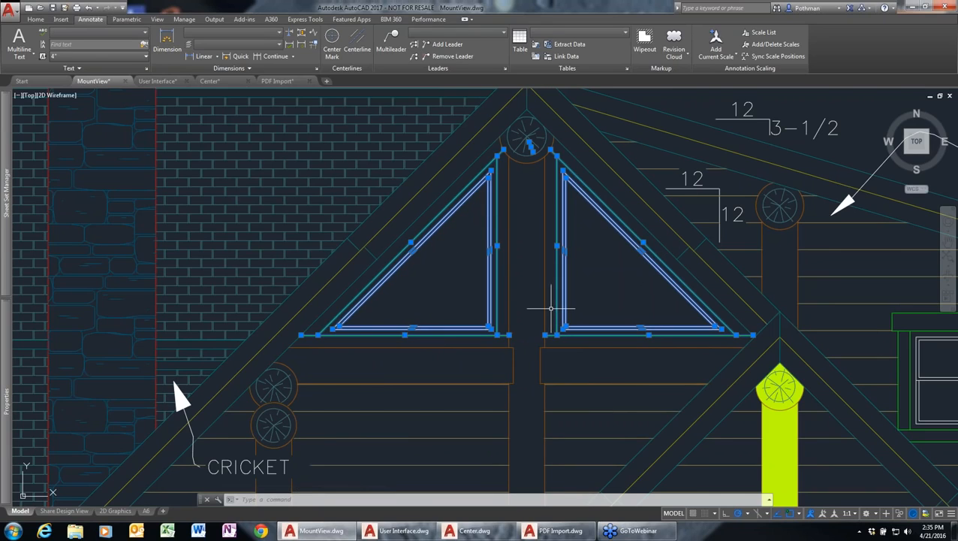
pyautogui.press('Delete')
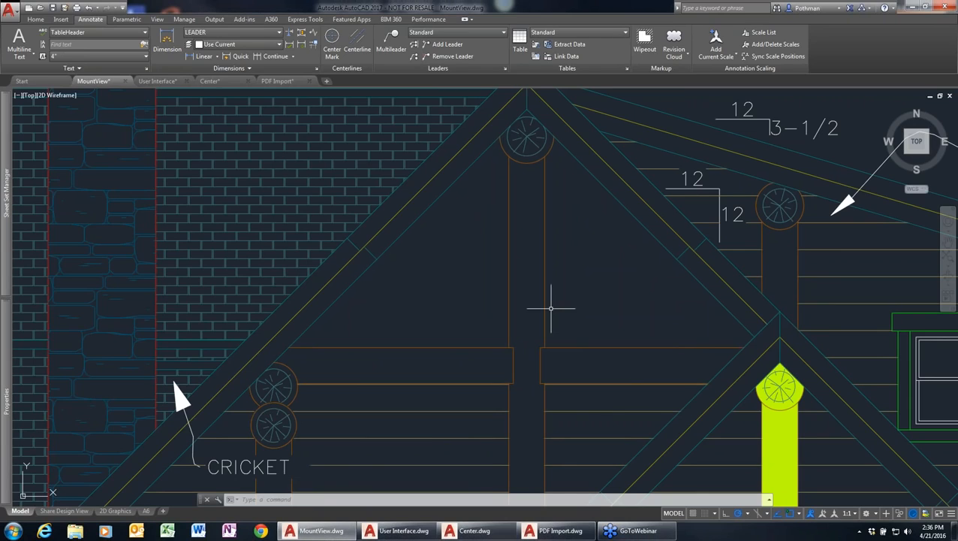
# Erase the siding lines, centre log post and crossbeams around the gable with two crossing windows, and undo both erasures.
pyautogui.write('e')
pyautogui.press('Return')
pyautogui.click(625, 399)
pyautogui.click(568, 383)
pyautogui.press('Return')
pyautogui.press('Return')
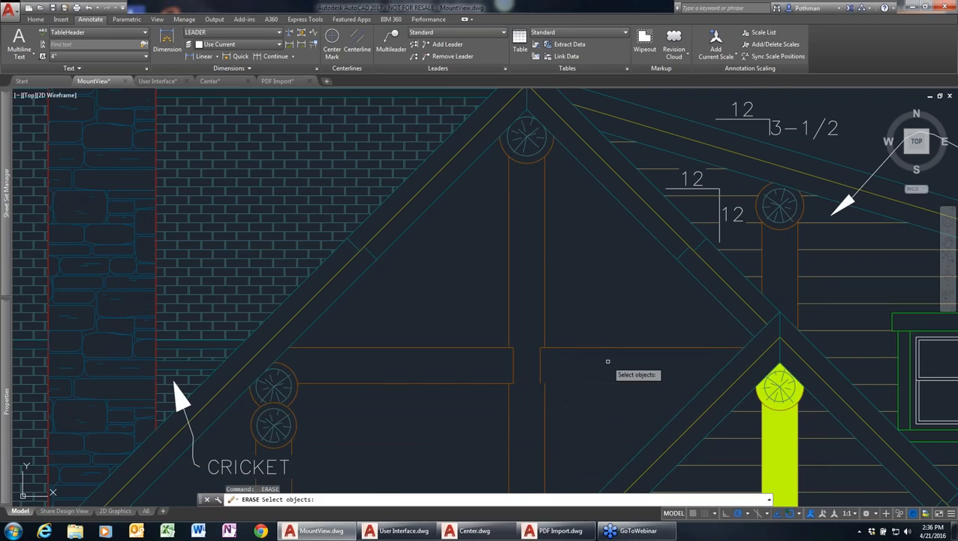
pyautogui.click(531, 336)
pyautogui.click(515, 379)
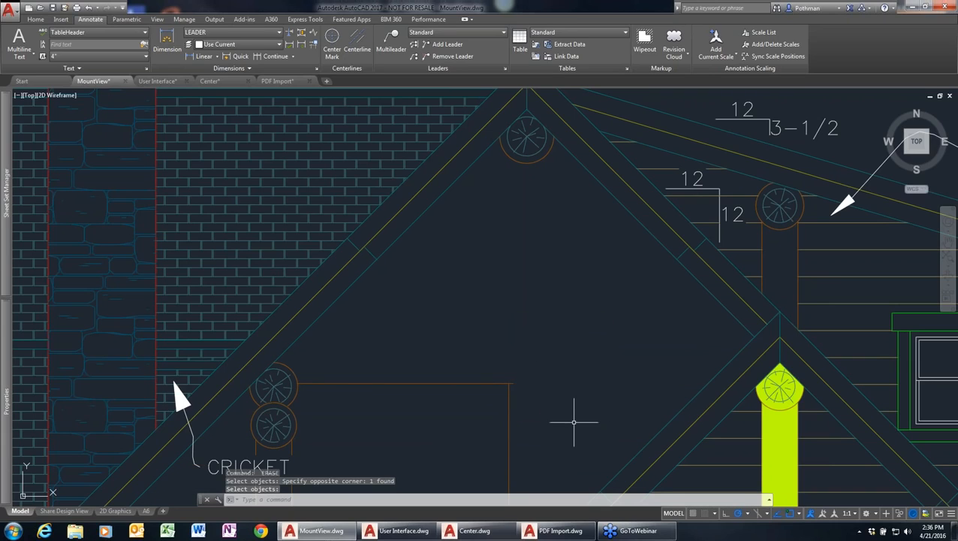
pyautogui.hotkey('ctrl', 'z')
pyautogui.hotkey('ctrl', 'z')
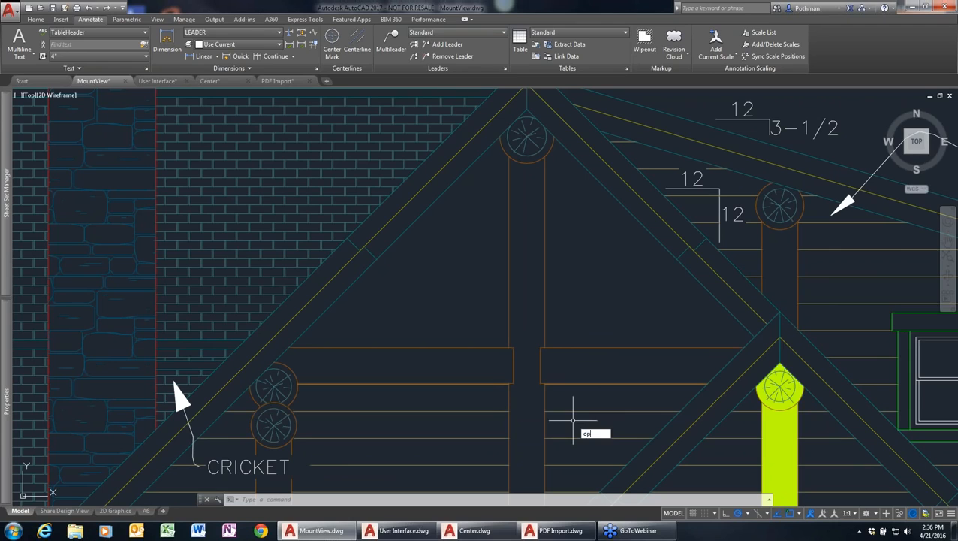
# Open the Options dialog to view the user preferences, and close it.
pyautogui.write('OP')
pyautogui.press('Return')
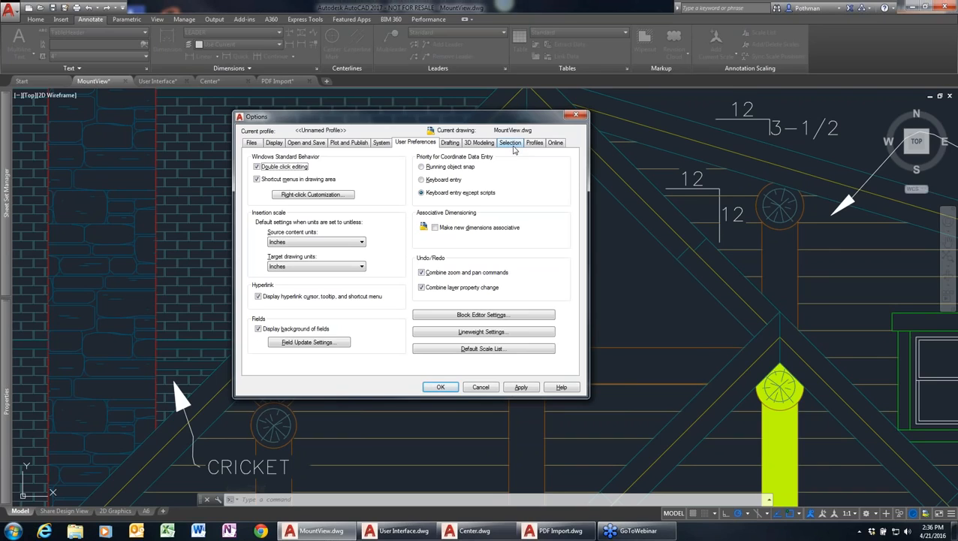
pyautogui.press('Escape')
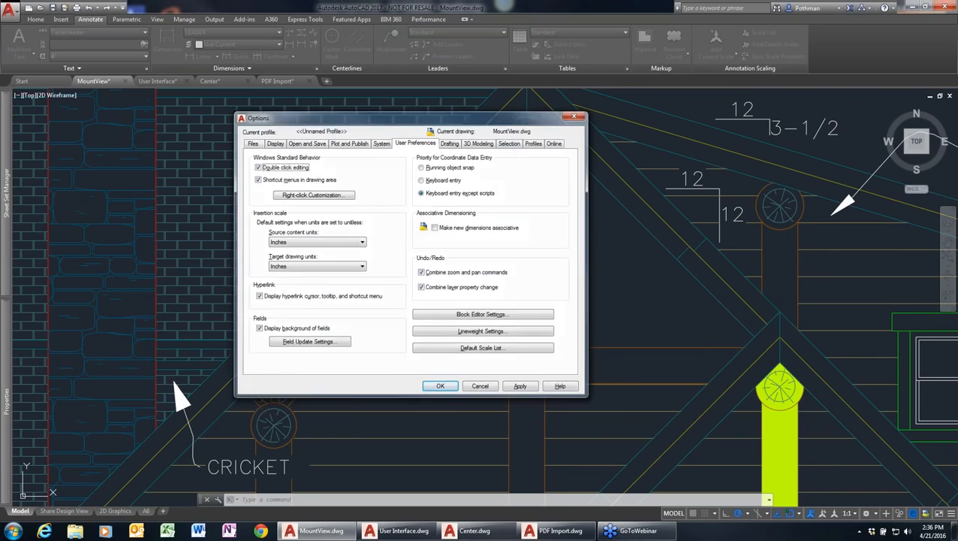
# Show the different ways of reaching the Options dialog, closing each one without changing any setting.
pyautogui.rightClick(485, 500)
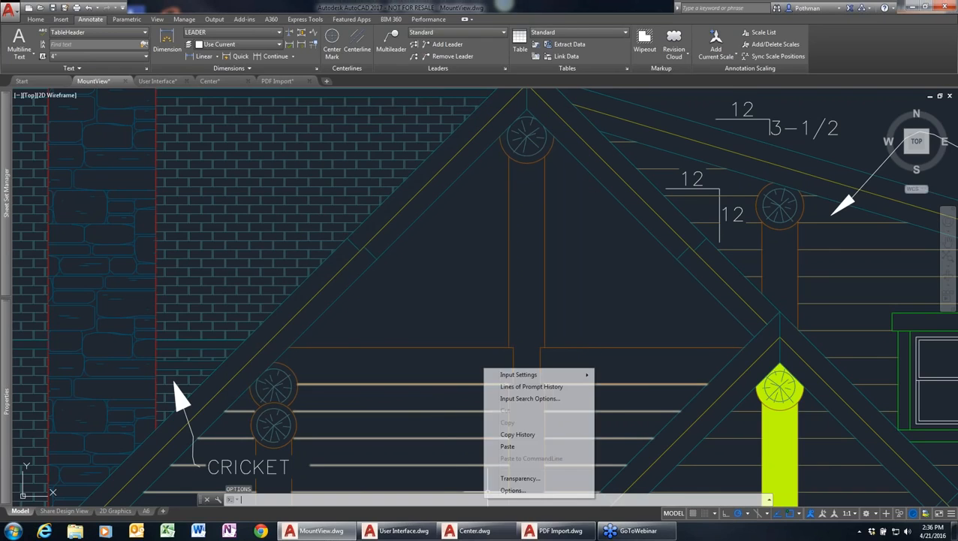
pyautogui.click(489, 492)
pyautogui.press('Escape')
pyautogui.write('OP')
pyautogui.press('Return')
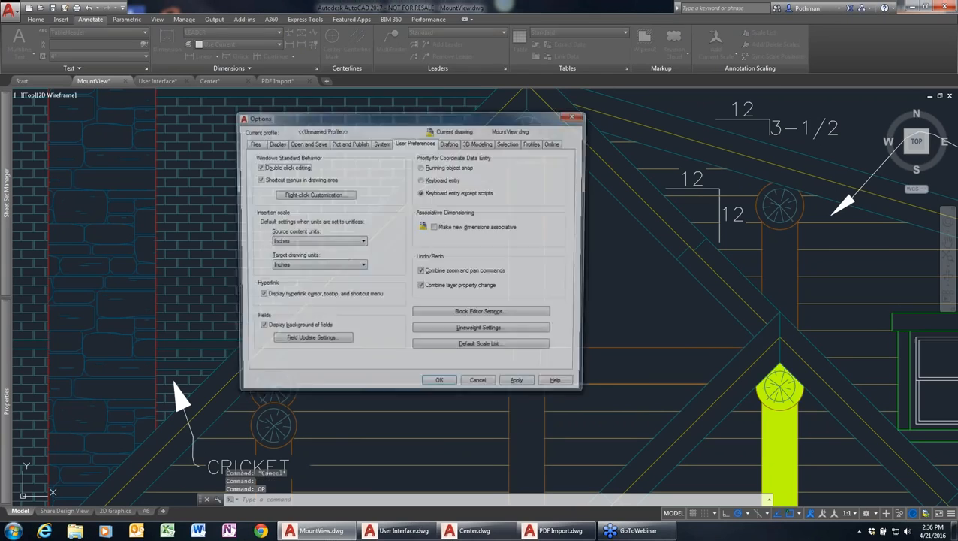
pyautogui.press('Escape')
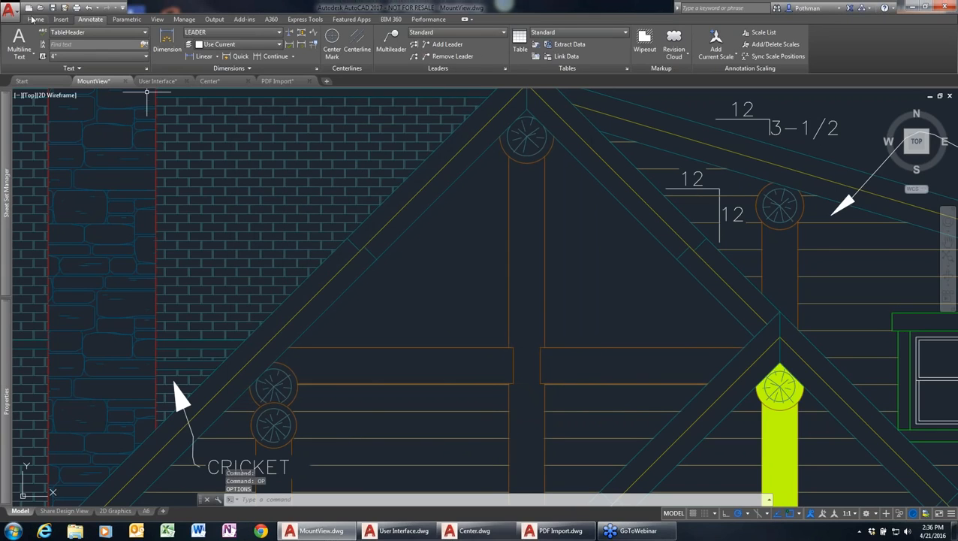
pyautogui.click(9, 9)
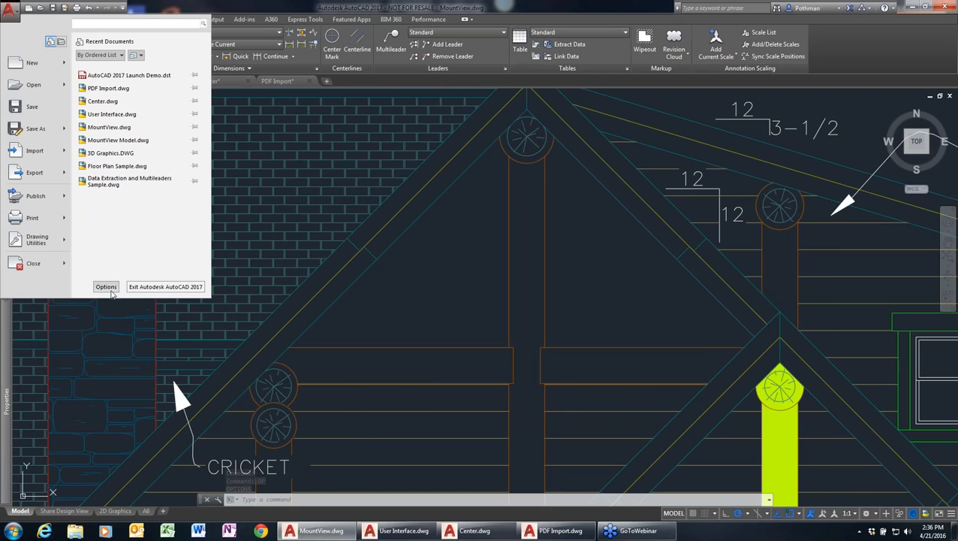
pyautogui.press('Escape')
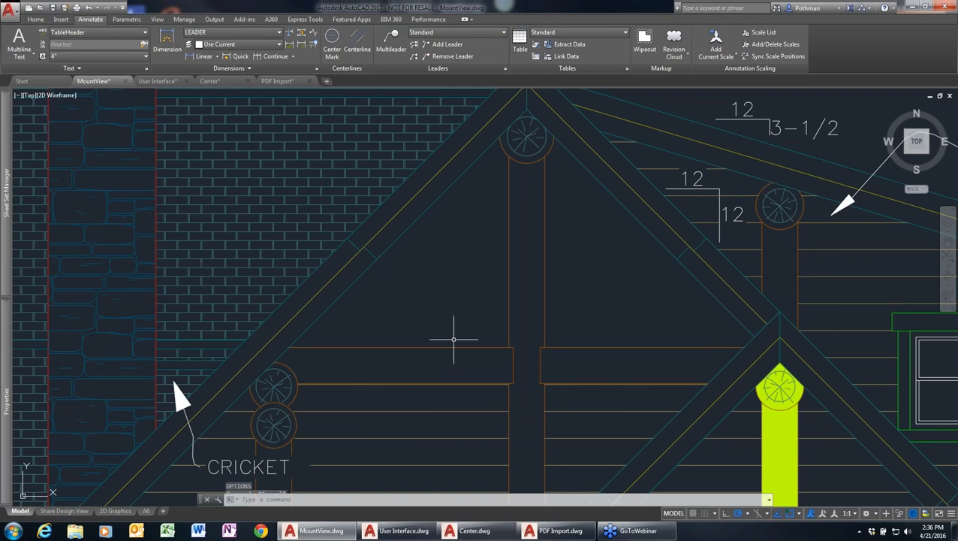
# Disable "Allow press and drag for Lasso" in the selection options and apply the change.
pyautogui.write('op')
pyautogui.press('Return')
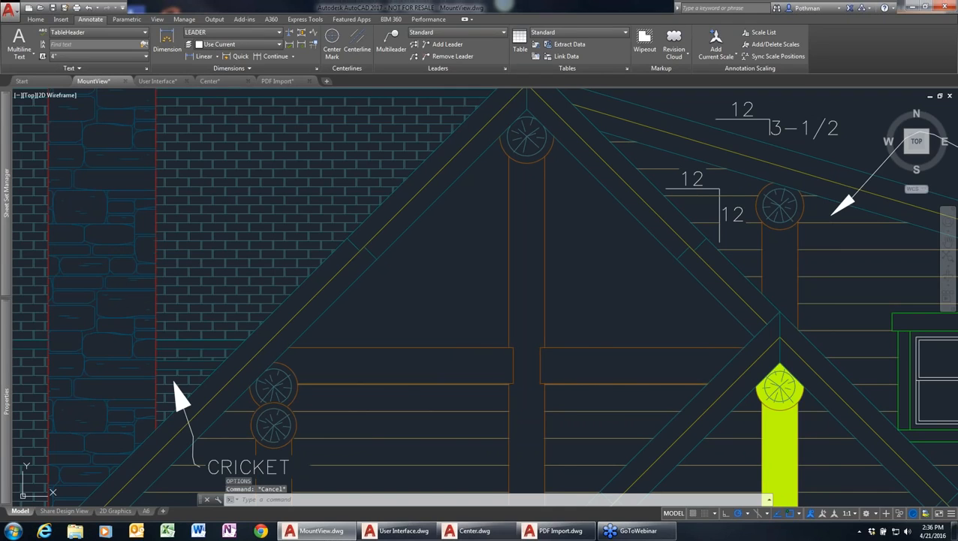
pyautogui.click(509, 142)
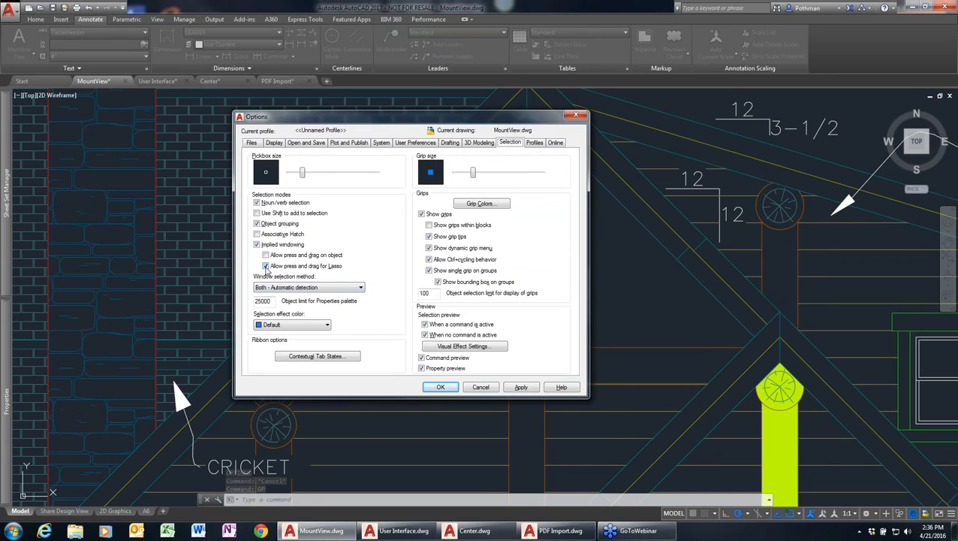
pyautogui.click(266, 267)
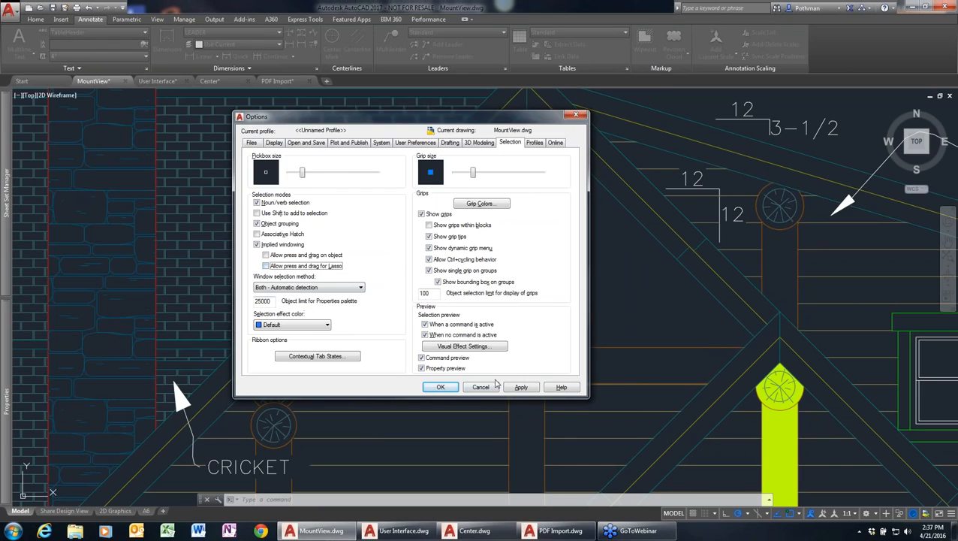
pyautogui.press('Return')
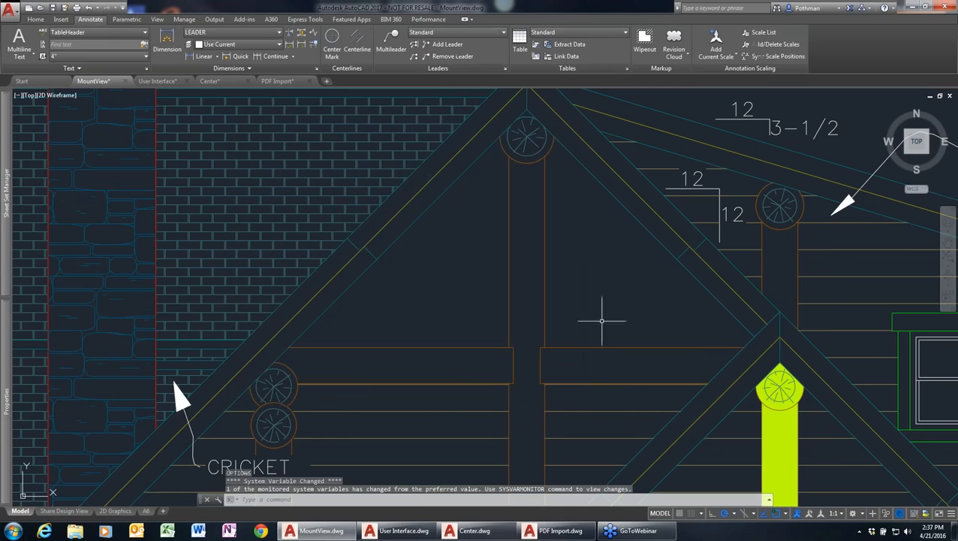
# Test a crossing window over the centre log post inside the gable, and cancel the selection.
pyautogui.click(605, 321)
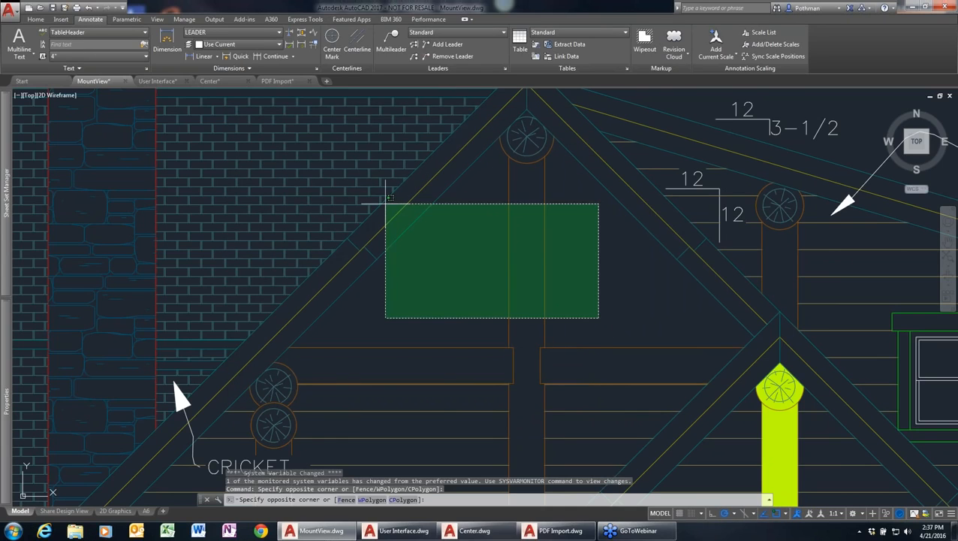
pyautogui.click(585, 243)
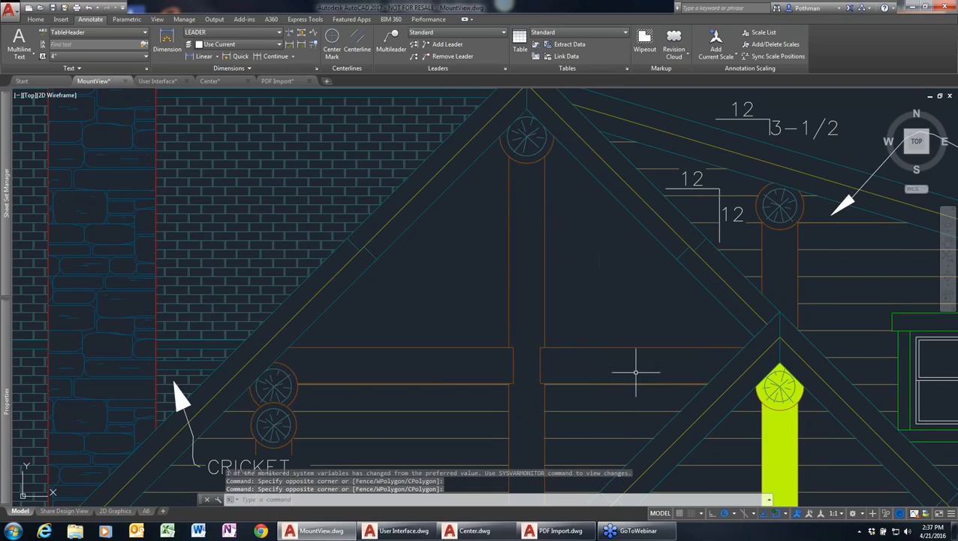
pyautogui.press('Escape')
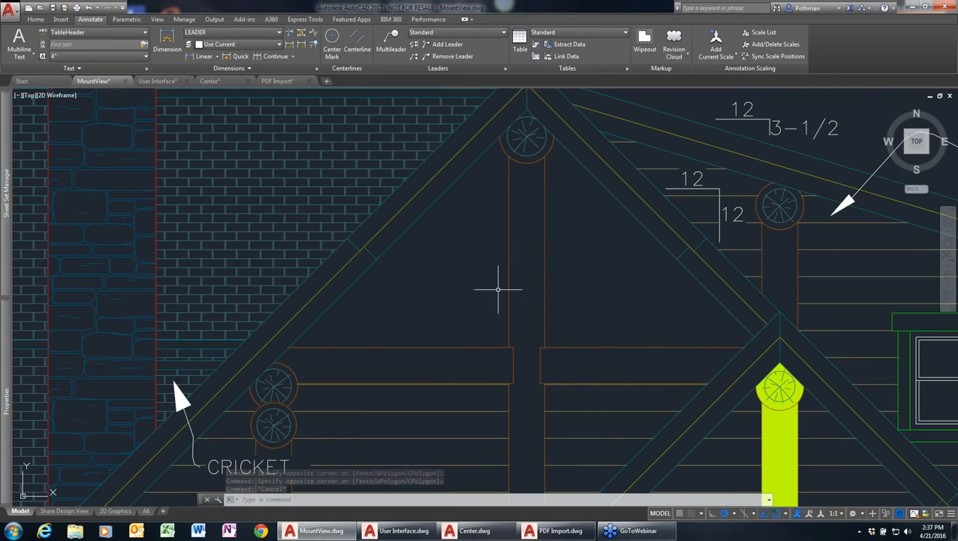
# With the DIM command, dimension the roof's top edge beside the chimney, placing the dimension above the roof.
pyautogui.scroll(-5, 450, 310)
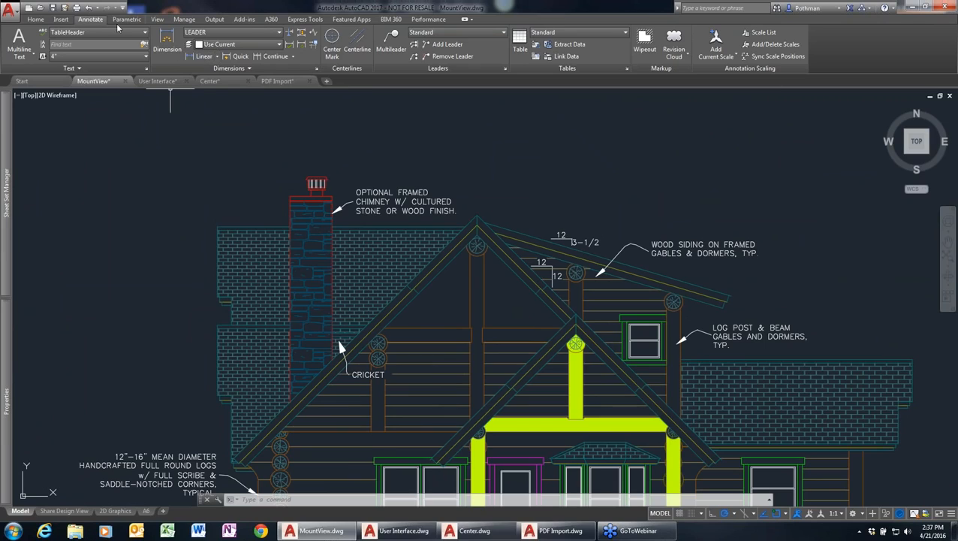
pyautogui.click(217, 56)
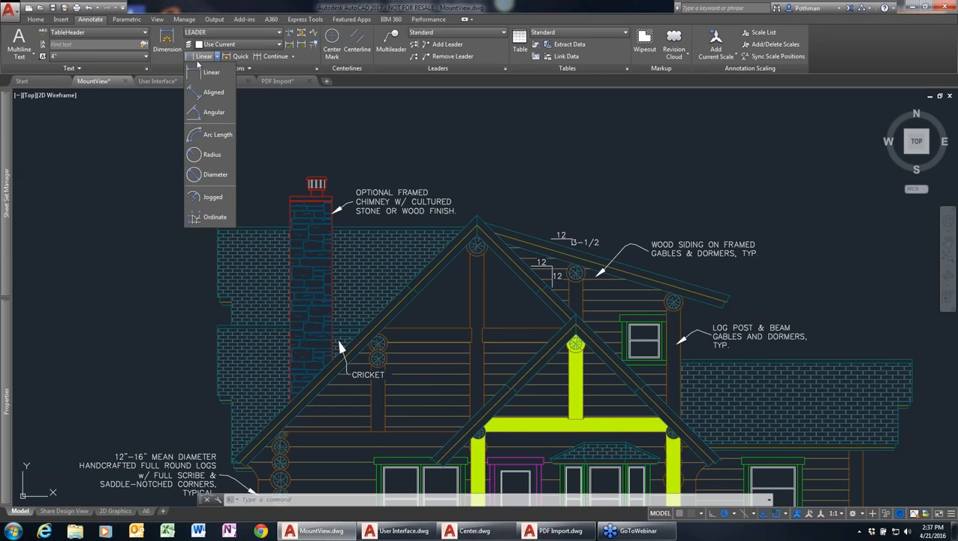
pyautogui.click(160, 147)
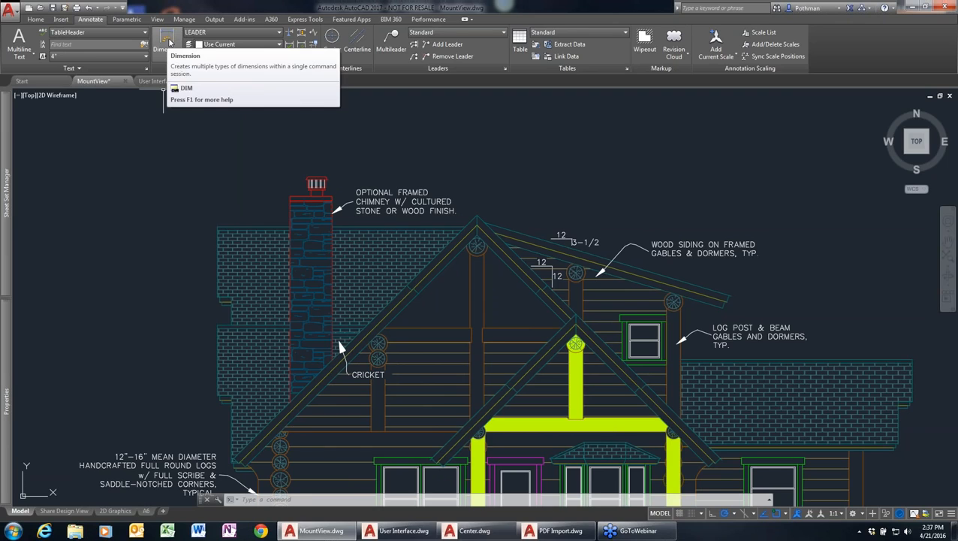
pyautogui.click(168, 41)
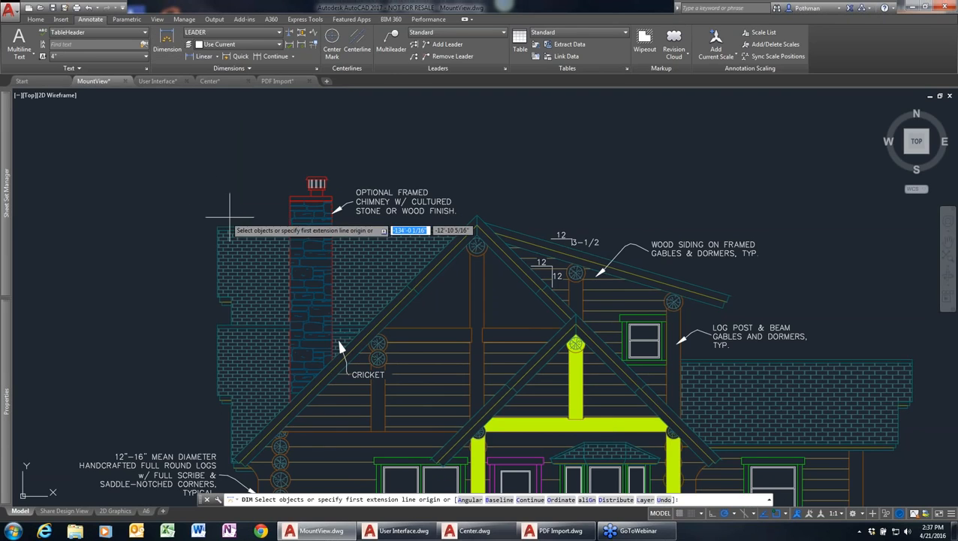
pyautogui.scroll(4, 248, 227)
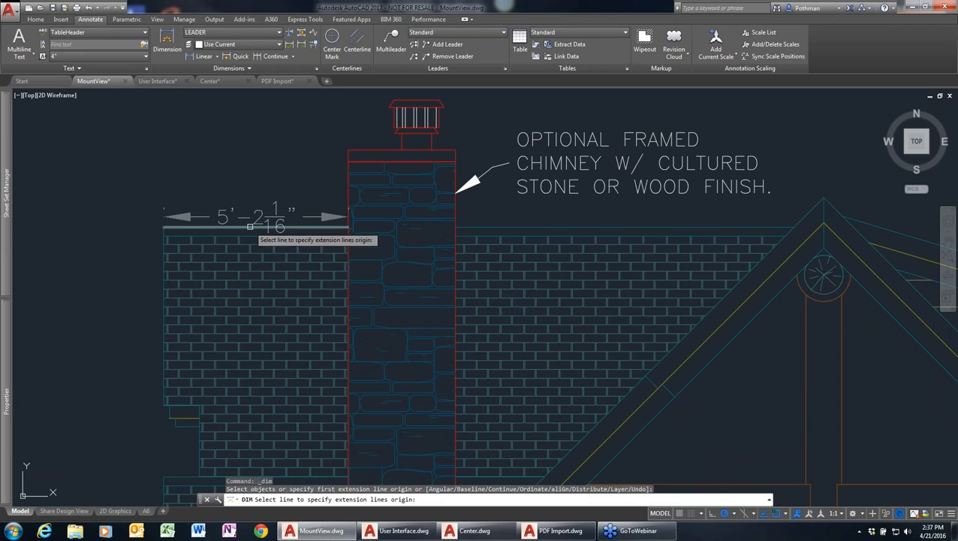
pyautogui.click(248, 225)
pyautogui.scroll(-2, 254, 163)
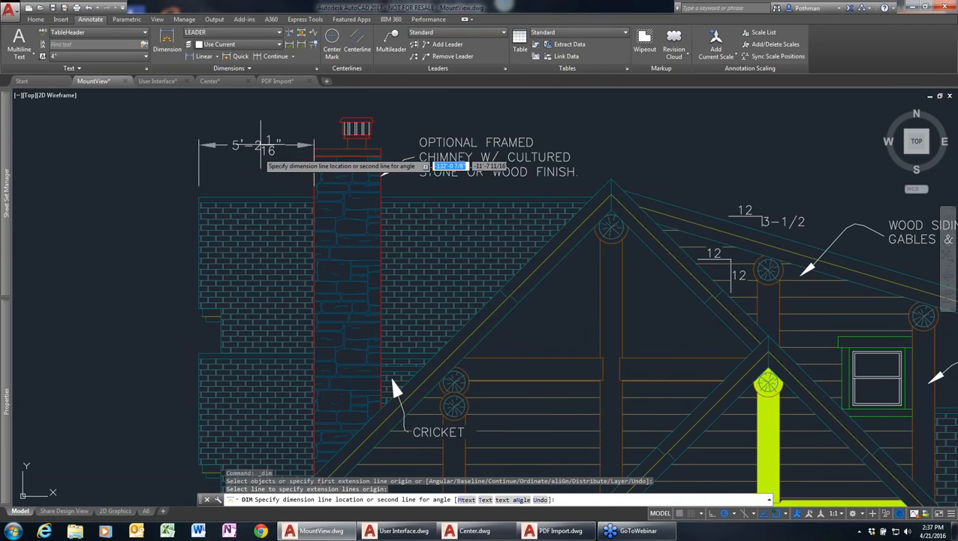
pyautogui.click(261, 132)
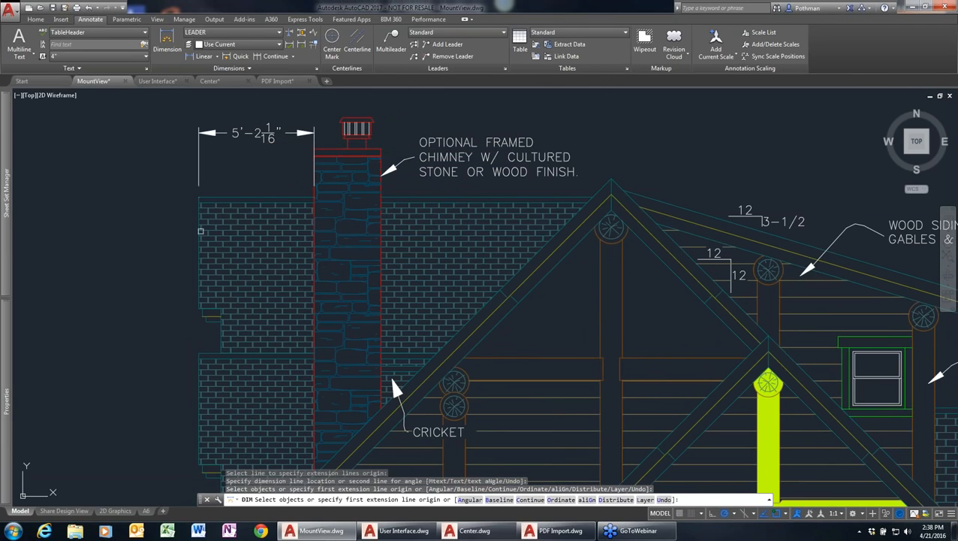
# Dimension the upper roof's outer vertical edge and add an aligned dimension along the main gable's left slope.
pyautogui.click(198, 237)
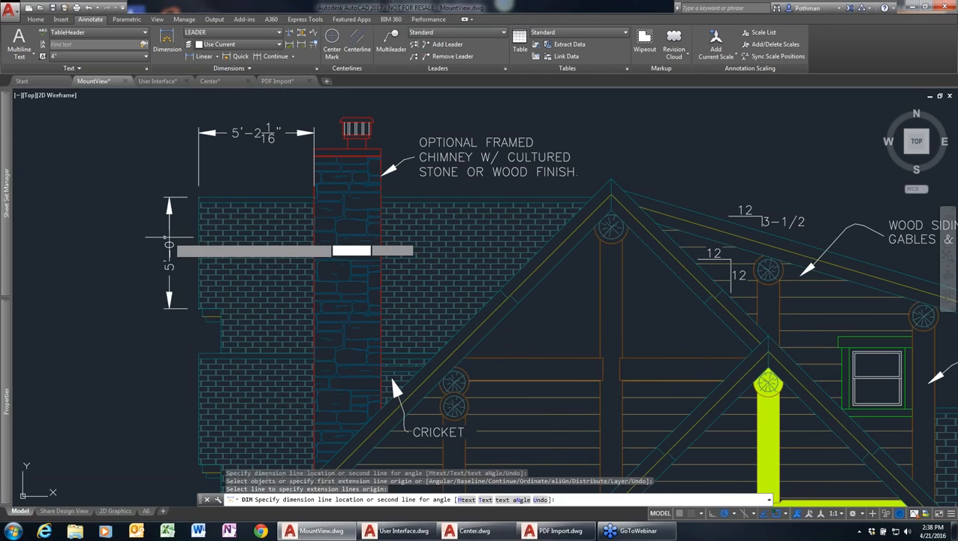
pyautogui.click(169, 252)
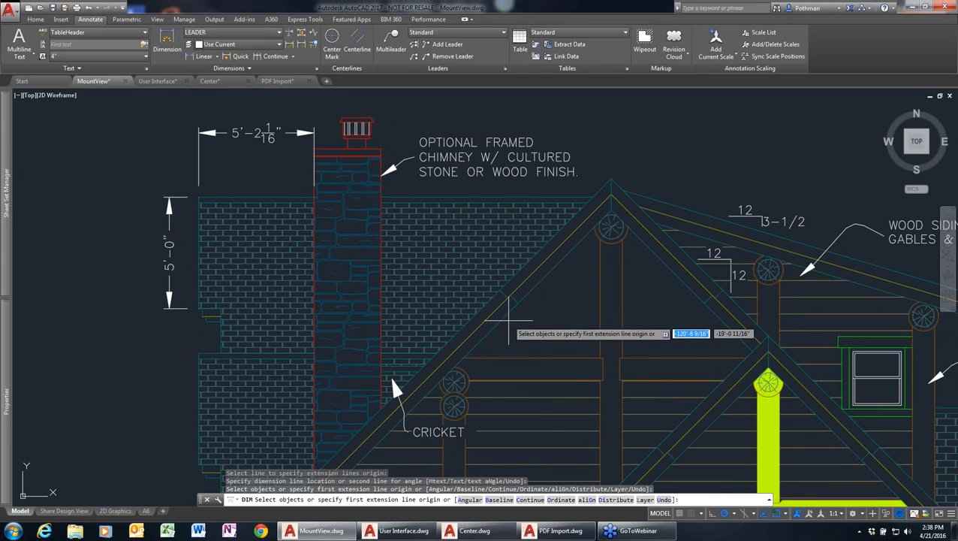
pyautogui.click(482, 307)
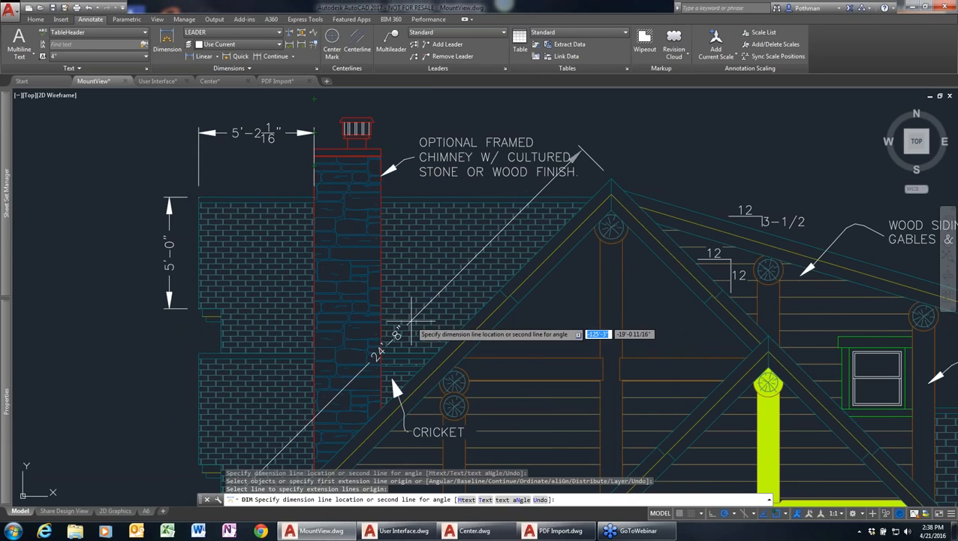
pyautogui.click(425, 331)
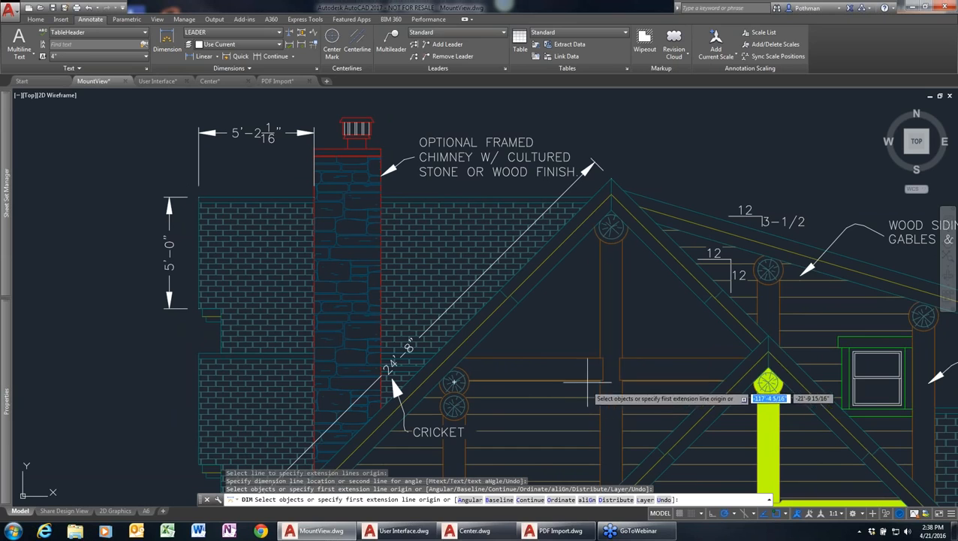
# Add a radius dimension to the arc around the log end at the gable peak, placed inside the gable.
pyautogui.scroll(3, 649, 259)
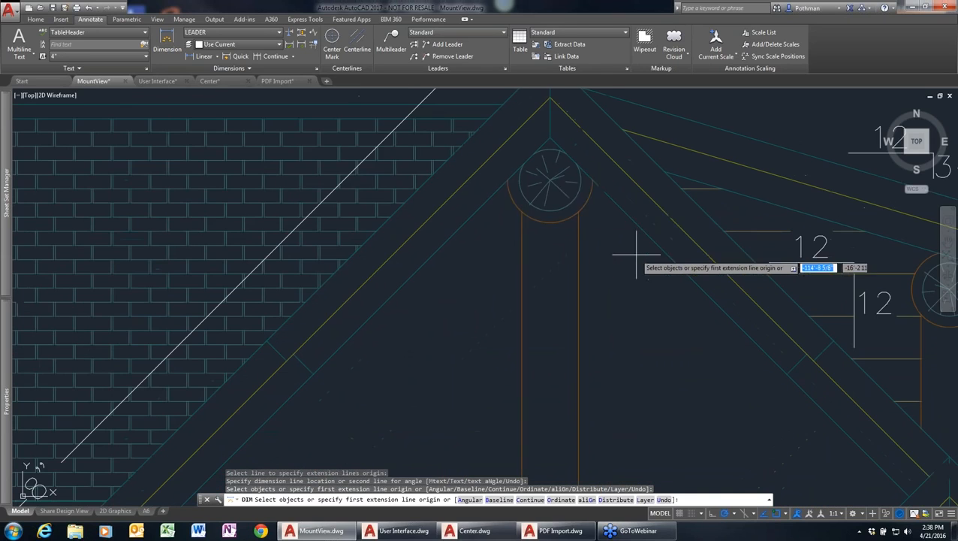
pyautogui.click(583, 208)
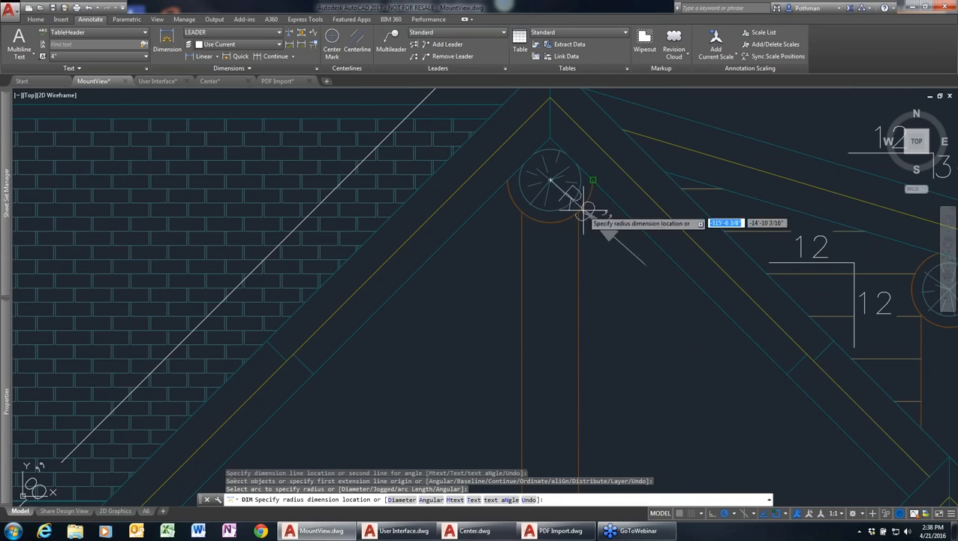
pyautogui.click(645, 321)
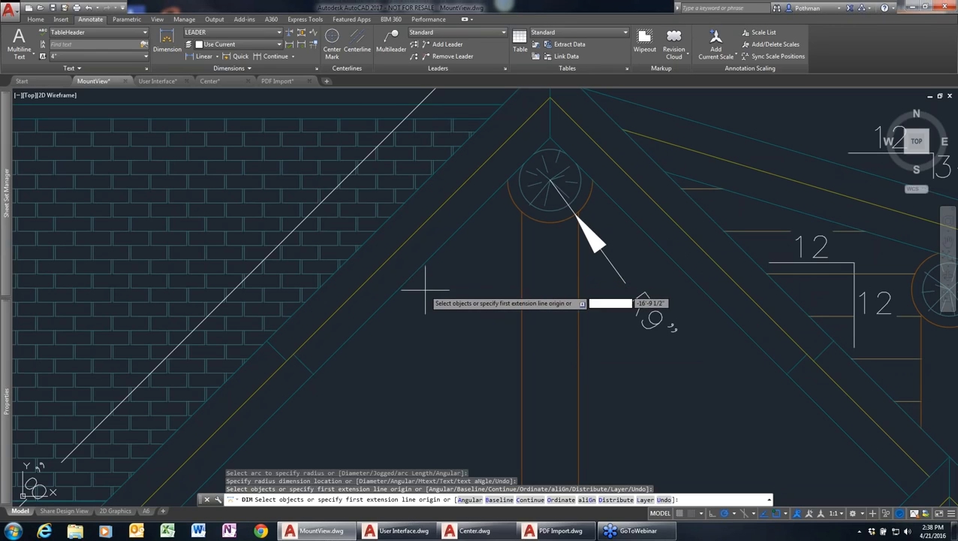
pyautogui.press('Escape')
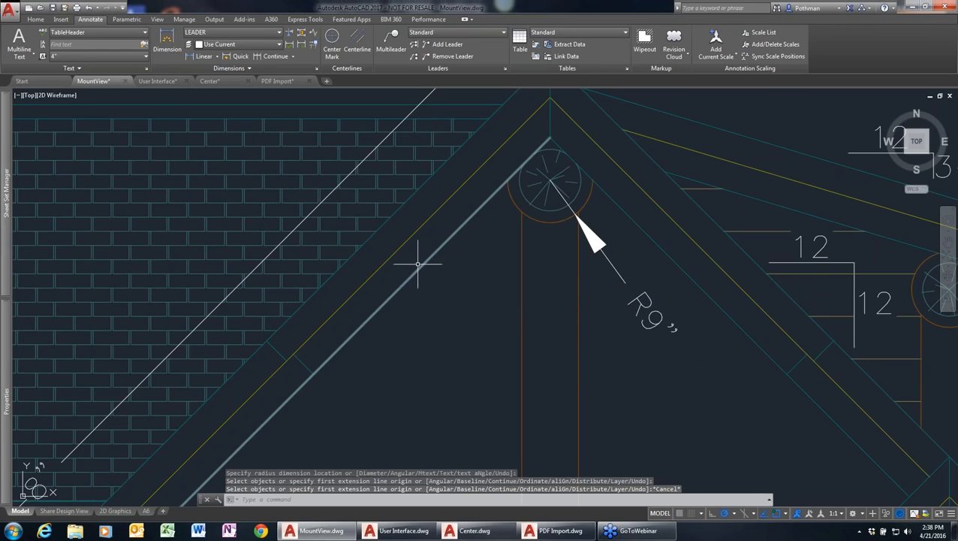
# Add an angular dimension between the two inner sloped lines of the main gable, placed across the centre post.
pyautogui.click(167, 41)
pyautogui.click(429, 261)
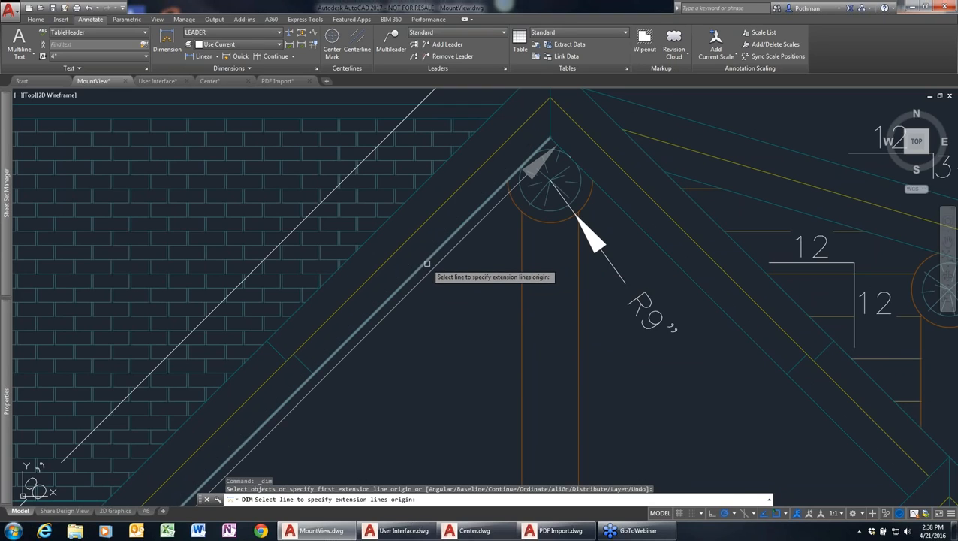
pyautogui.click(428, 262)
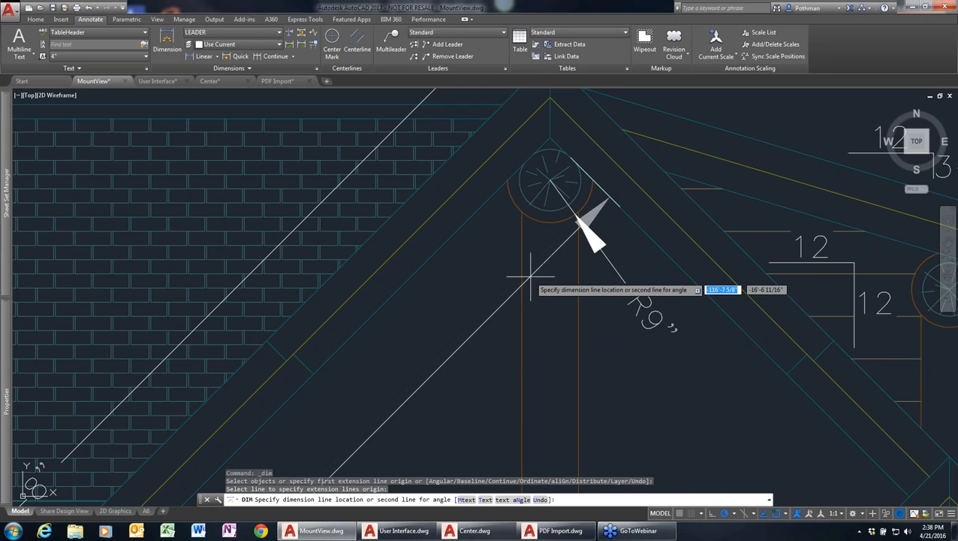
pyautogui.click(661, 250)
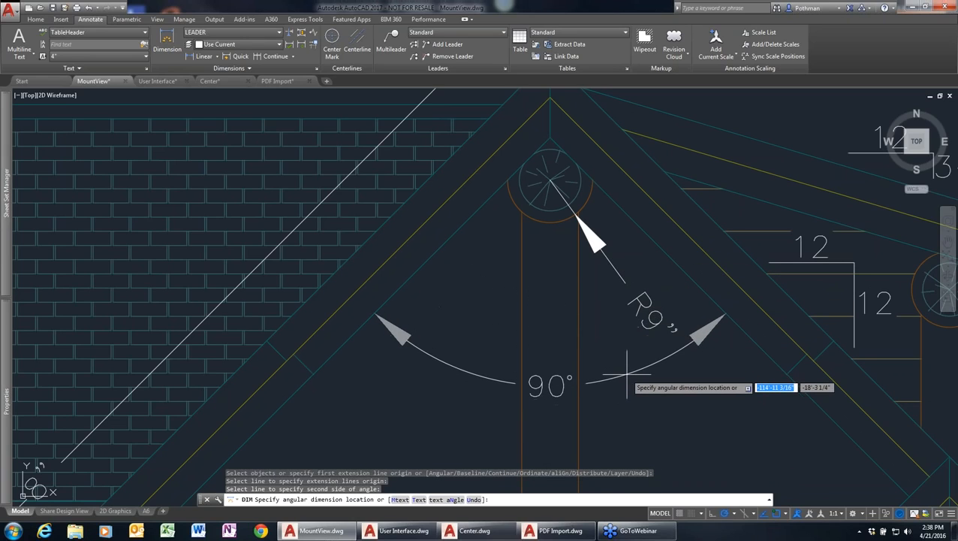
pyautogui.click(626, 375)
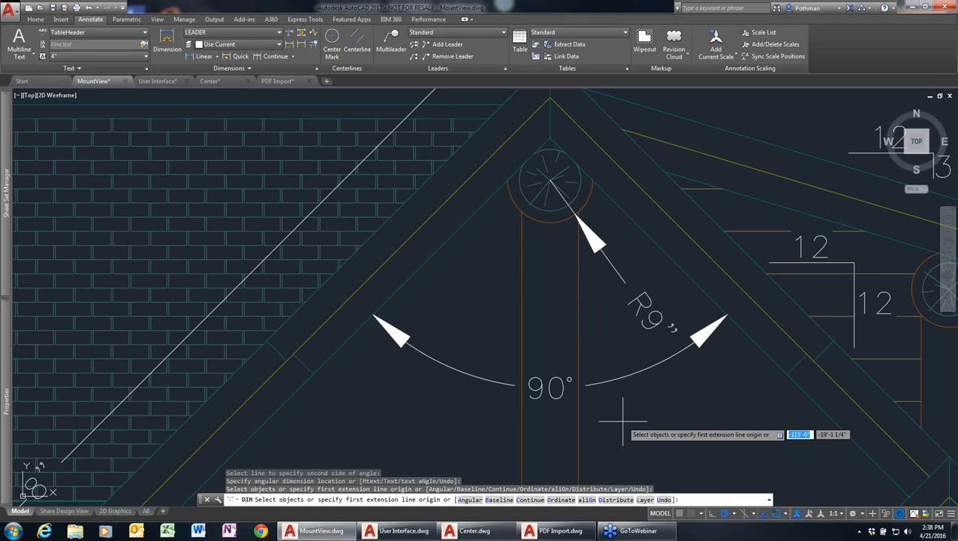
pyautogui.press('Return')
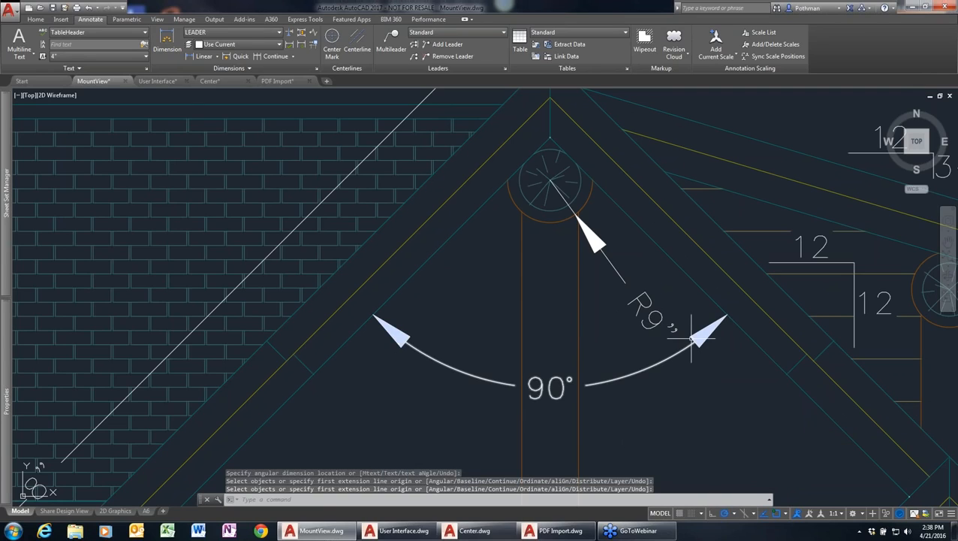
pyautogui.scroll(-4, 692, 340)
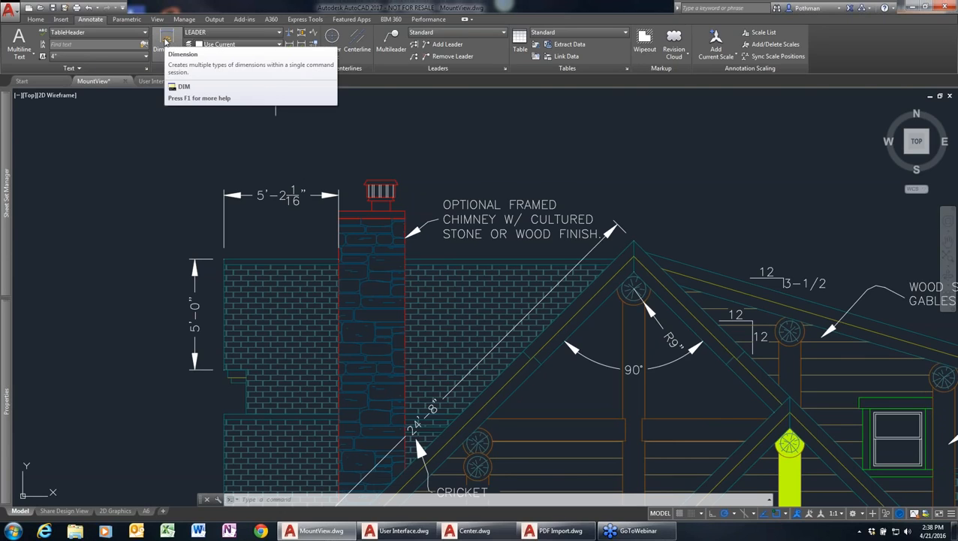
pyautogui.write('dim')
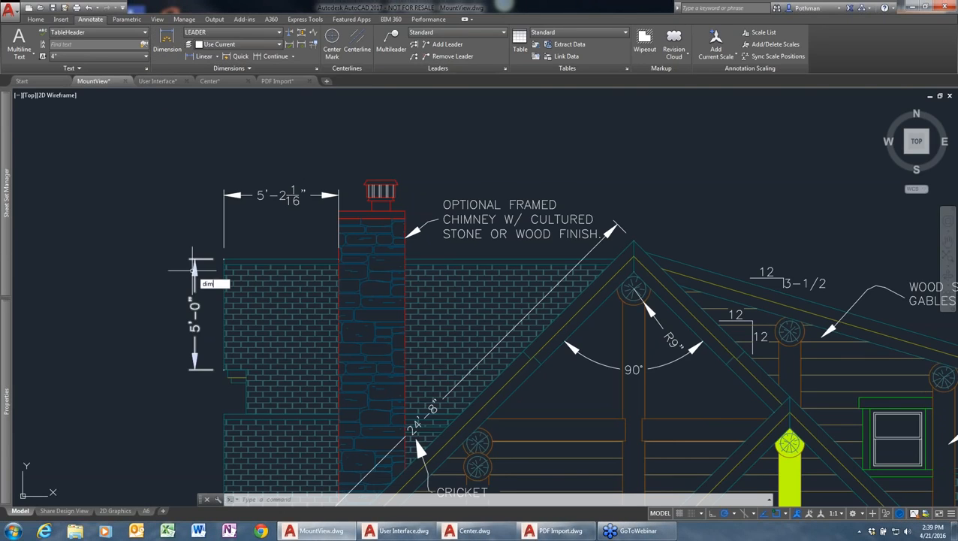
pyautogui.press('Return')
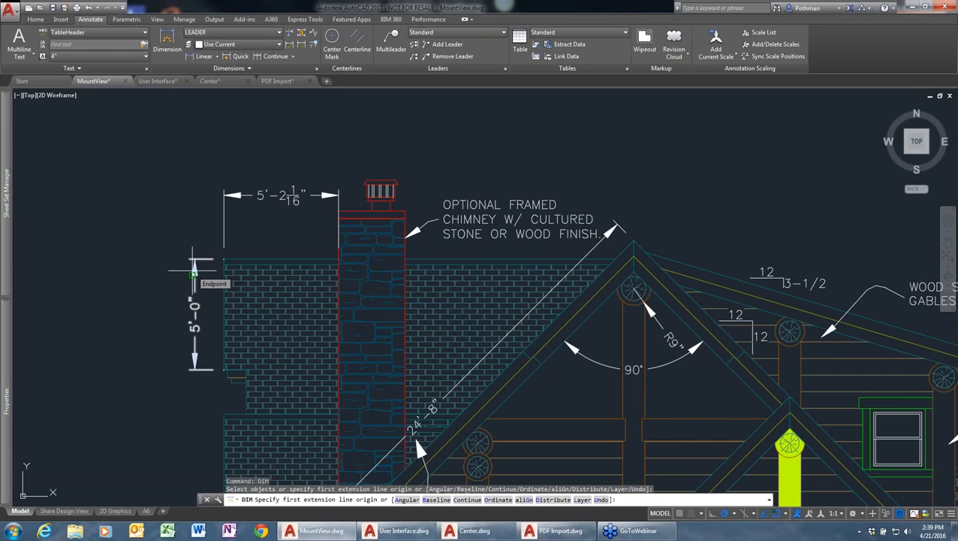
pyautogui.press('Escape')
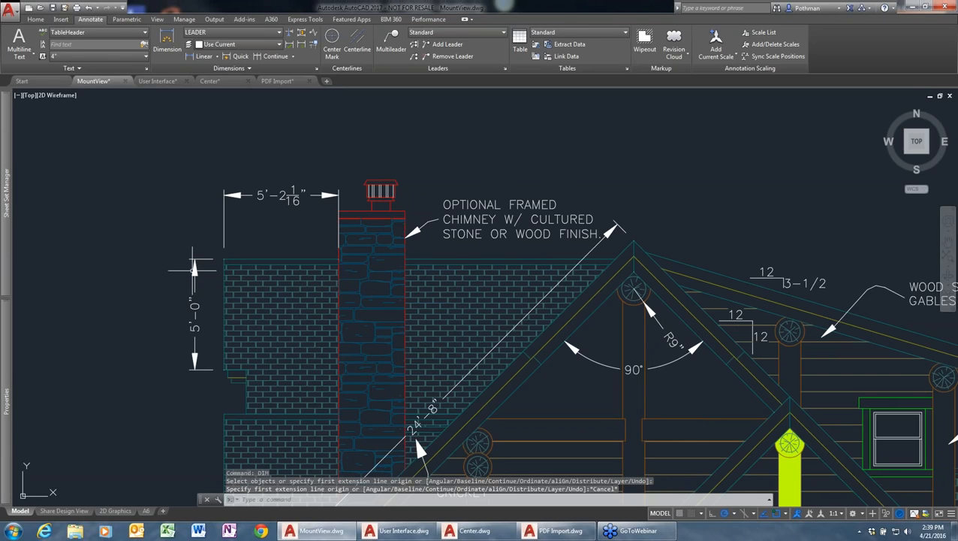
# Open the help from the DIM command entry and search it for "dim".
pyautogui.write('DIM')
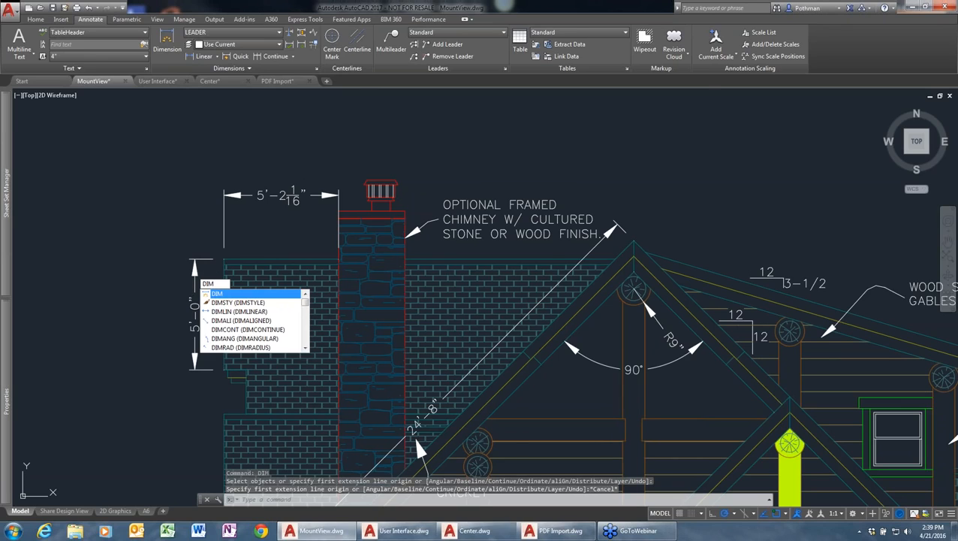
pyautogui.press('F1')
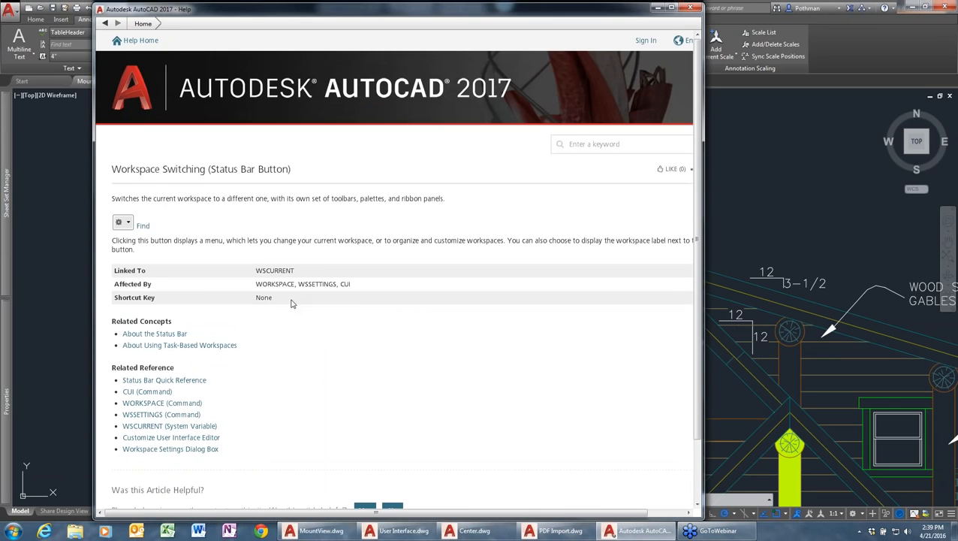
pyautogui.click(601, 145)
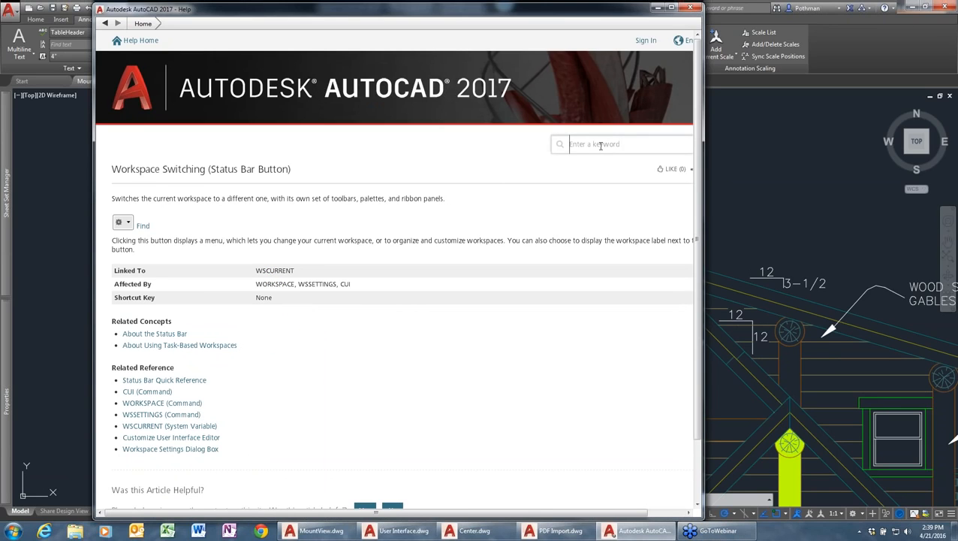
pyautogui.write('dim')
pyautogui.press('Return')
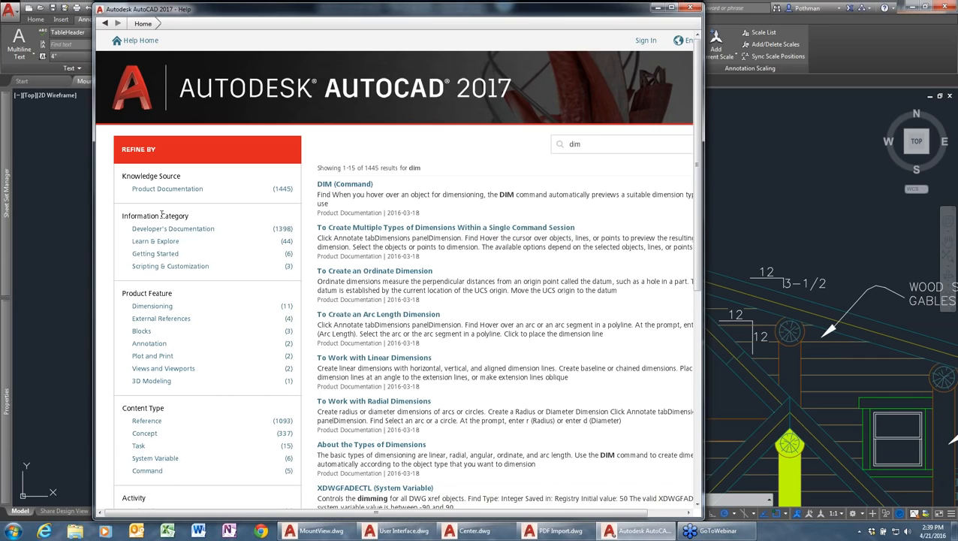
# Look through the help results on the DIM command and dimension types, and close the help.
pyautogui.scroll(-3, 435, 234)
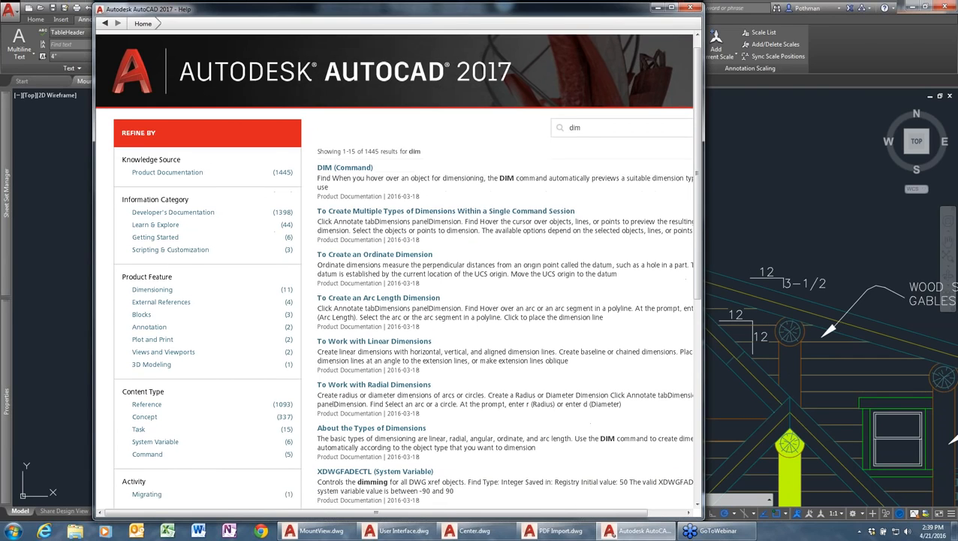
pyautogui.scroll(-3, 422, 286)
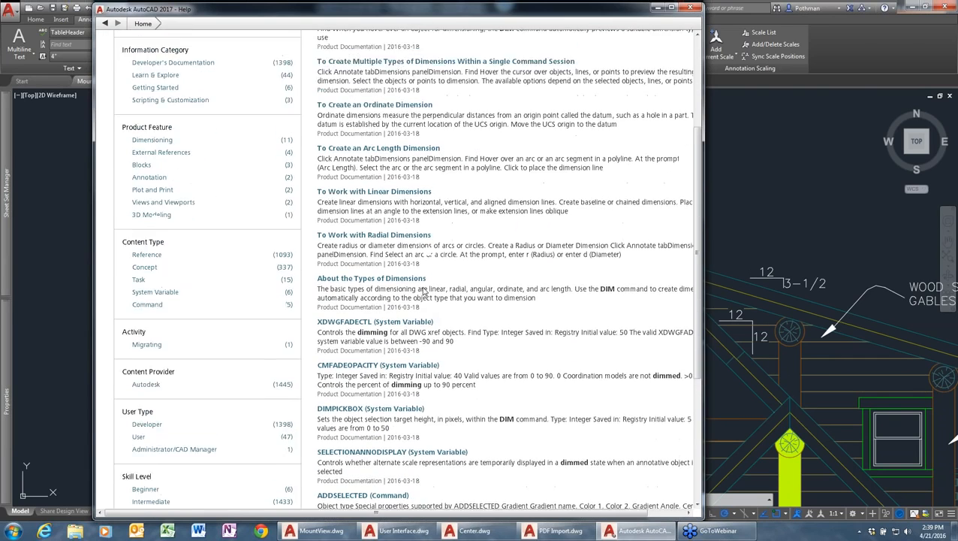
pyautogui.scroll(3, 422, 285)
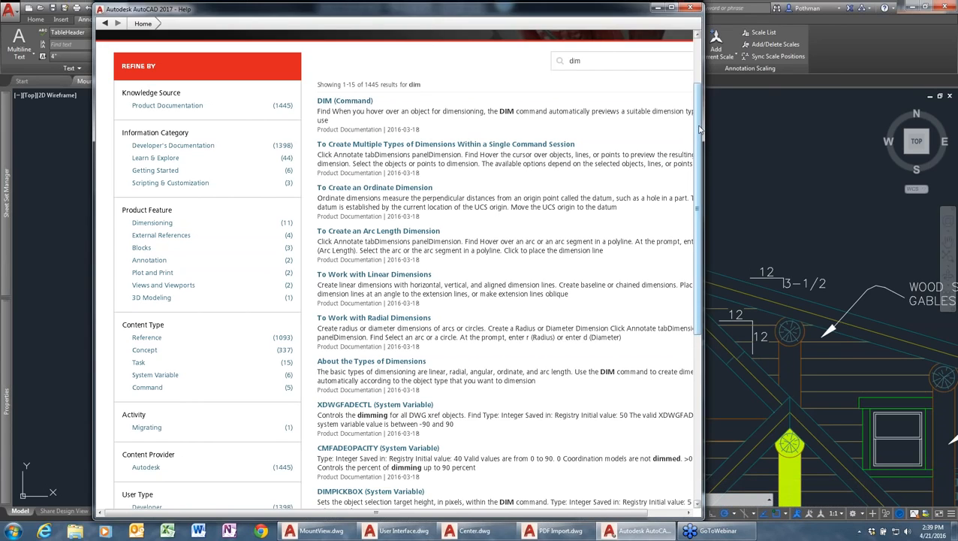
pyautogui.moveTo(698, 129); pyautogui.dragTo(698, 203)
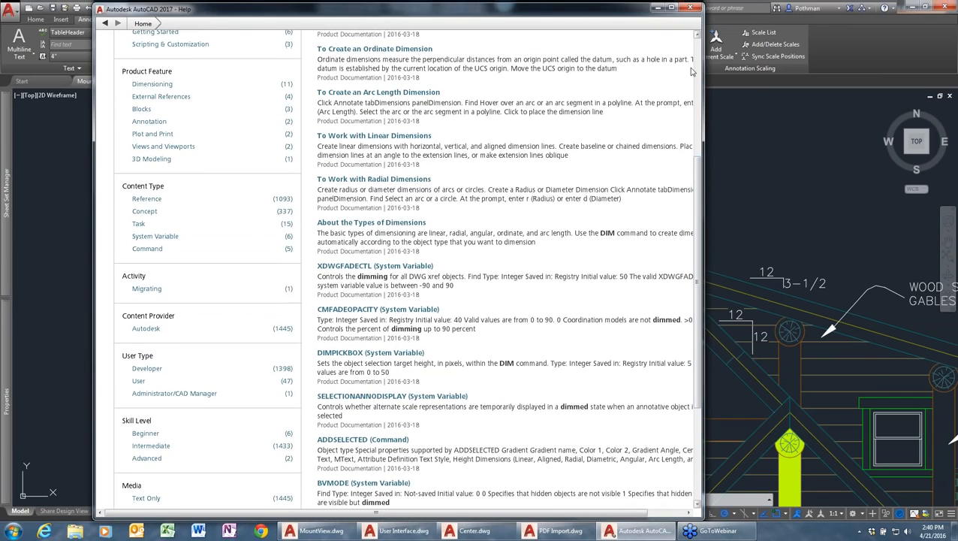
pyautogui.click(691, 8)
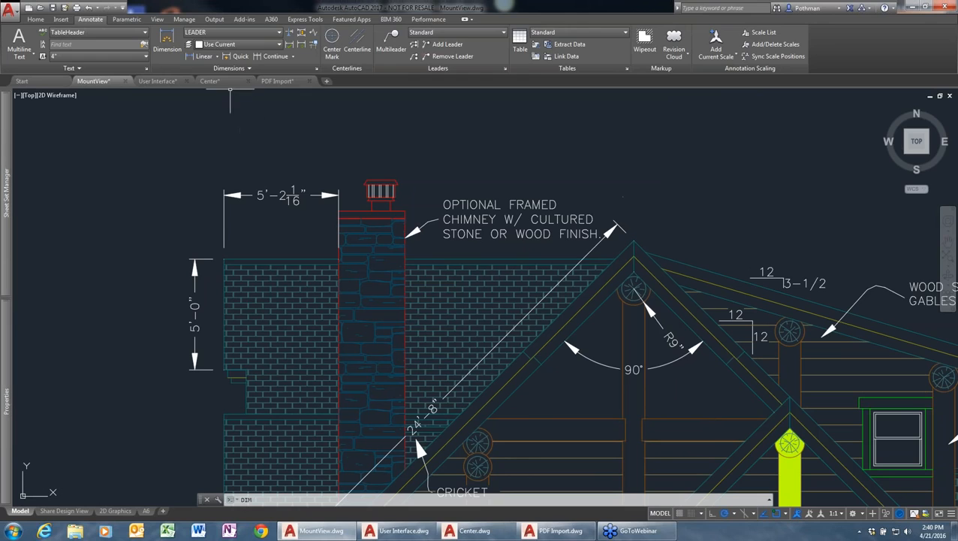
# Switch to the Center drawing and show its model space.
pyautogui.moveTo(220, 85)
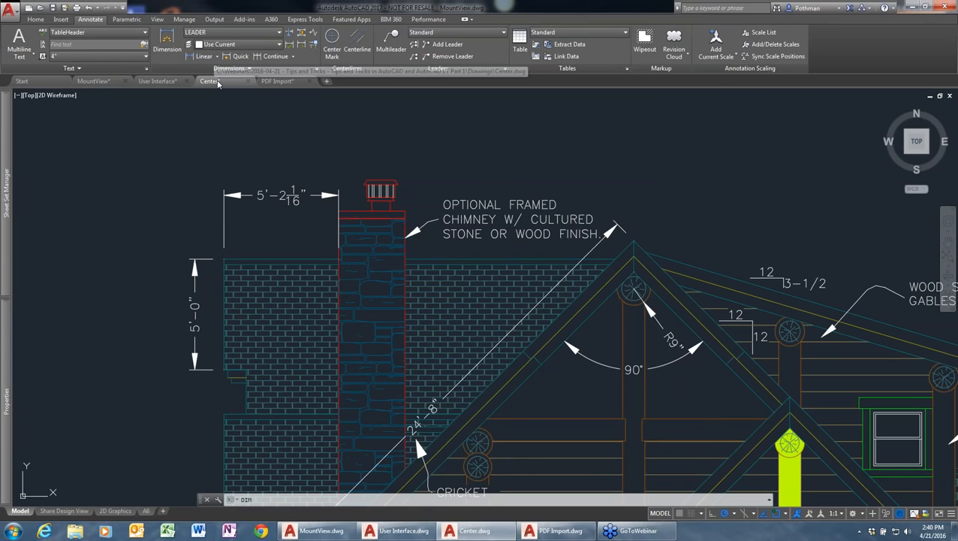
pyautogui.click(218, 83)
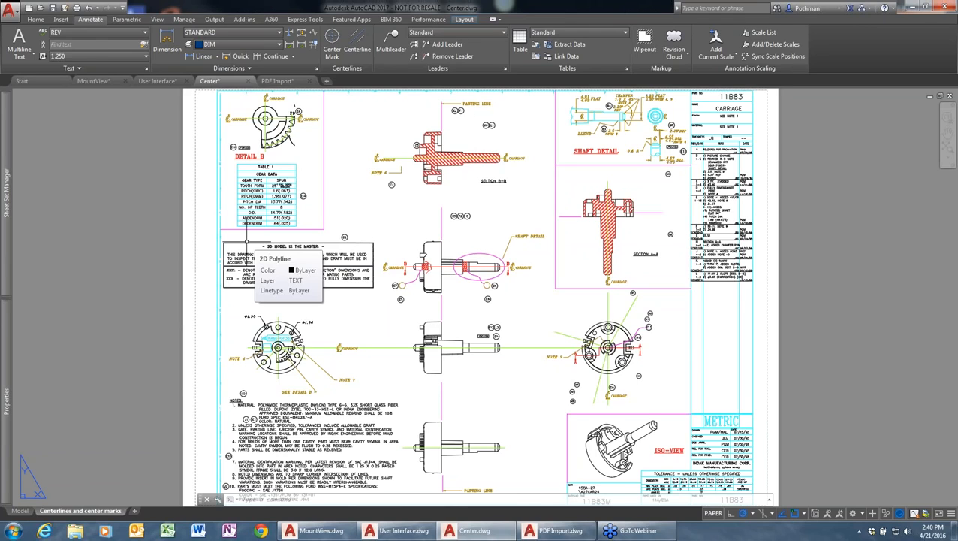
pyautogui.click(21, 511)
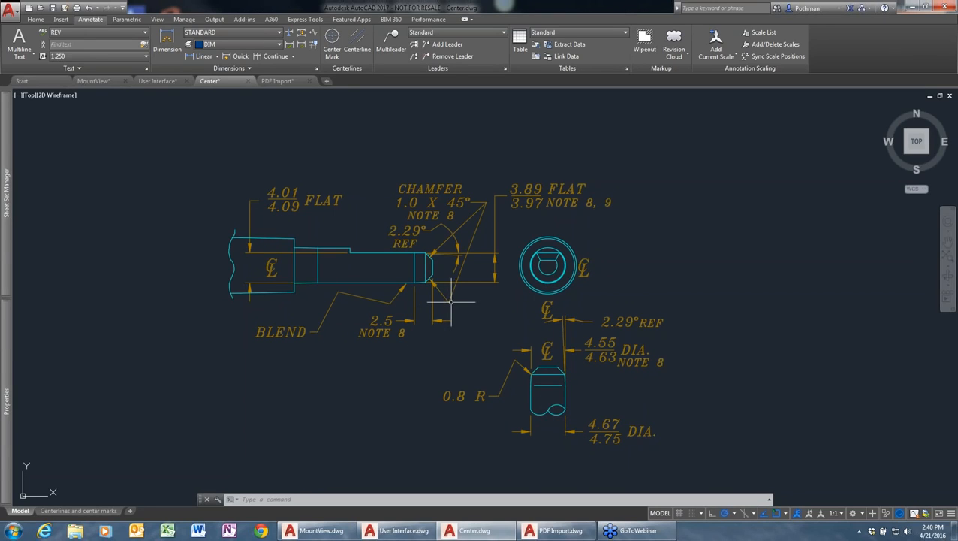
# Add a centerline between the upper and lower edges of the widest section of the horizontal shaft.
pyautogui.scroll(2, 277, 255)
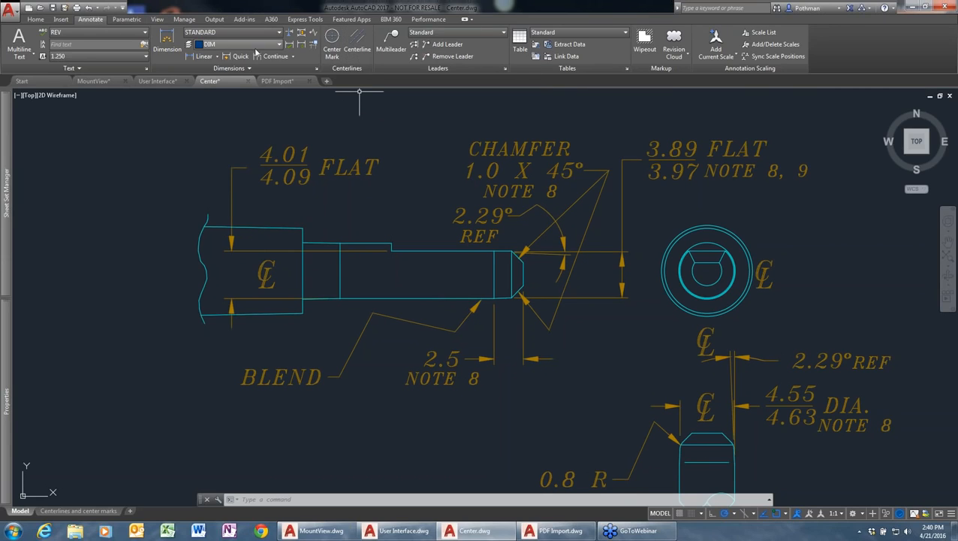
pyautogui.click(360, 49)
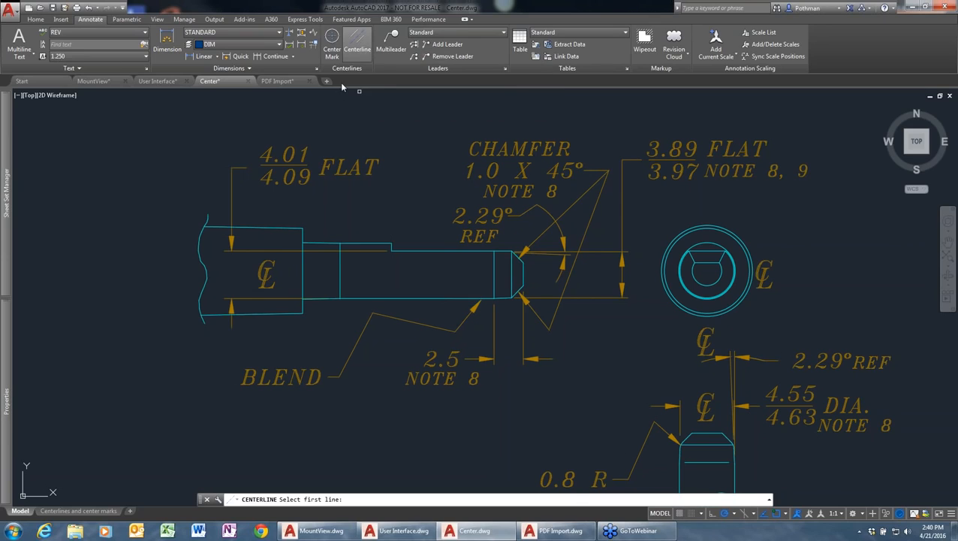
pyautogui.click(283, 226)
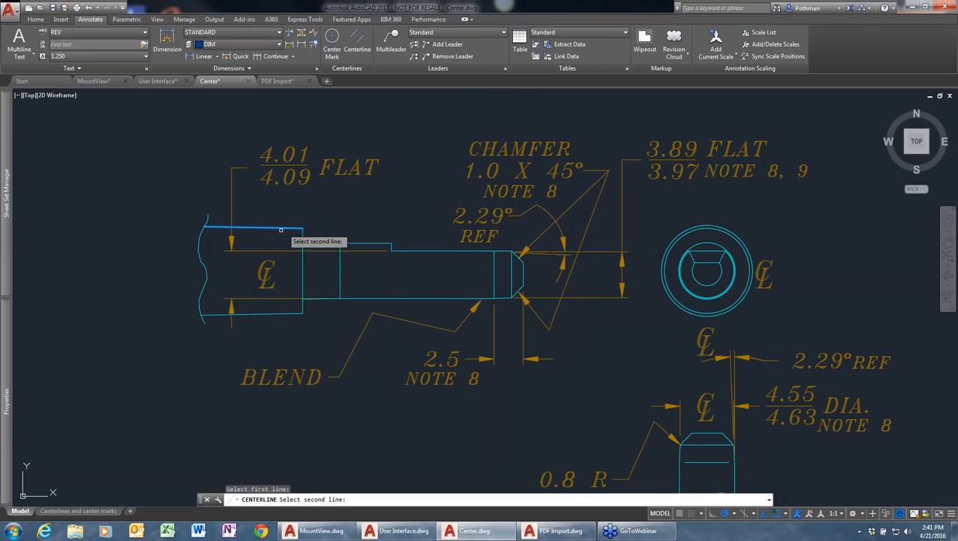
pyautogui.click(277, 313)
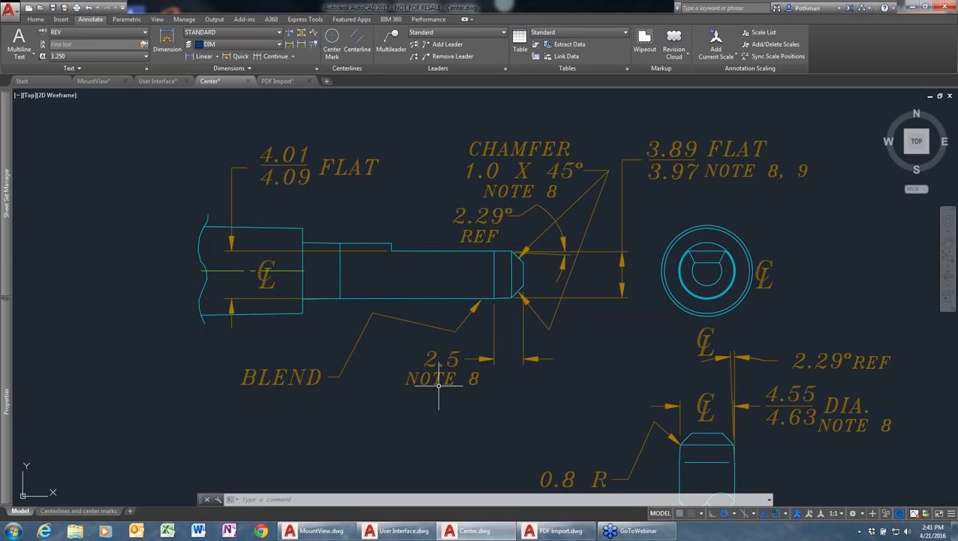
# Add a centerline between the two vertical sides of the small shaft view below the circles.
pyautogui.press('Return')
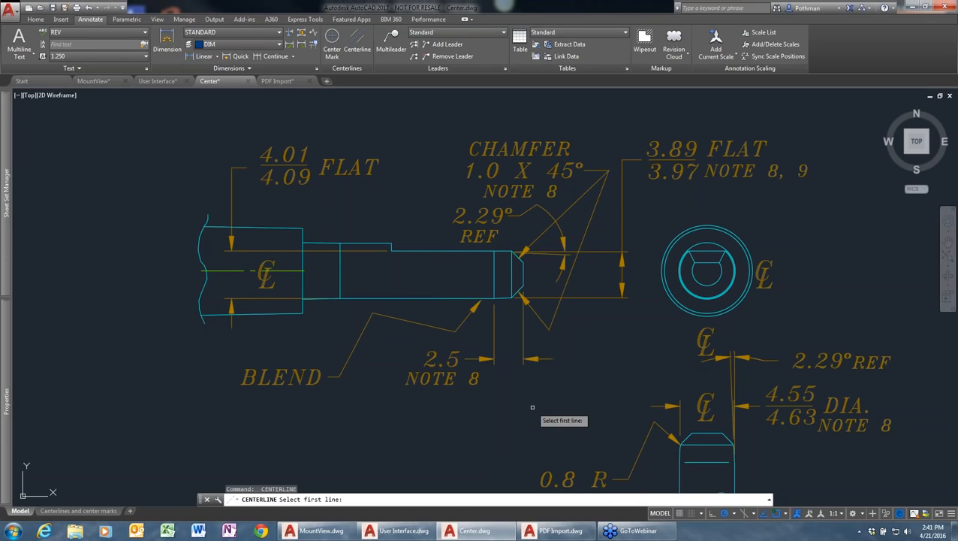
pyautogui.moveTo(589, 412); pyautogui.dragTo(555, 366, button='middle')
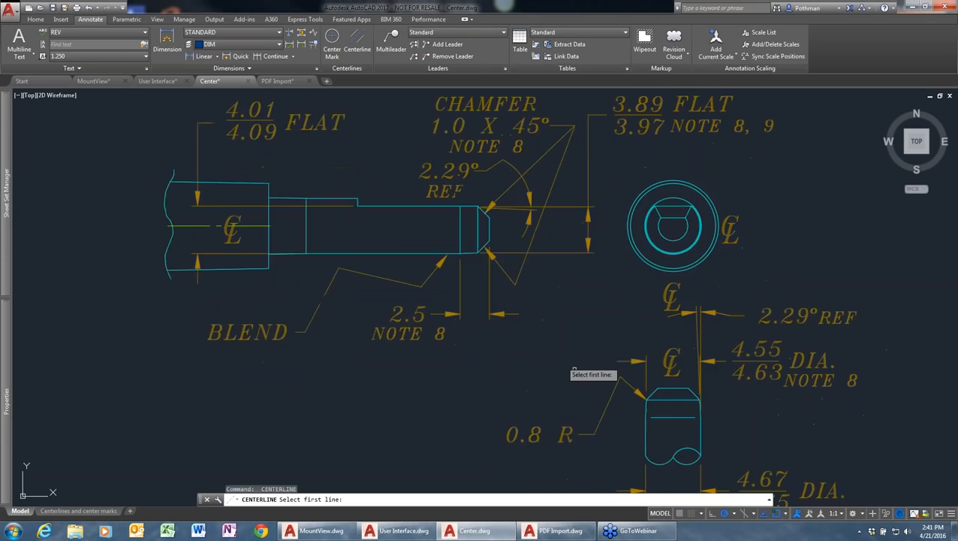
pyautogui.click(646, 428)
pyautogui.click(699, 439)
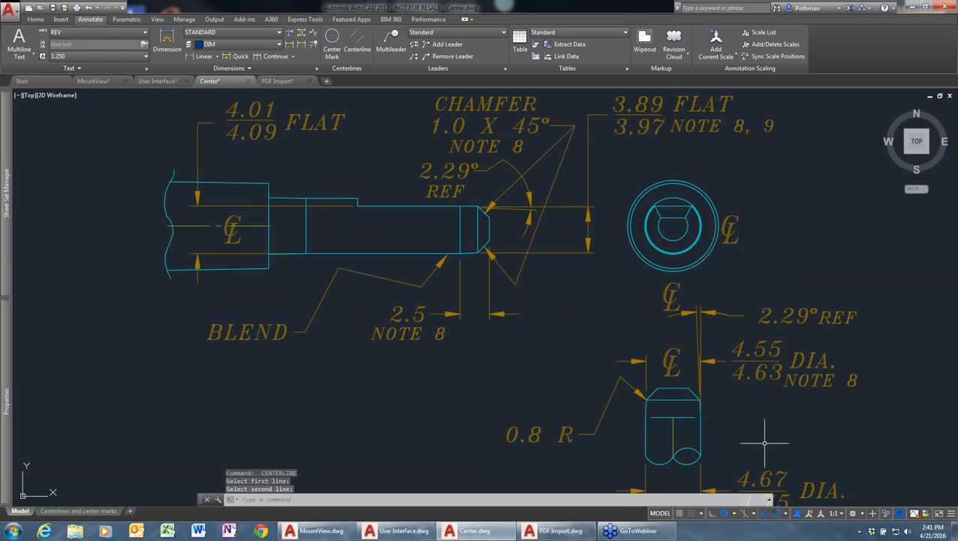
# Add a center mark to the outermost circle of the shaft's end view and move that circle up and to the right.
pyautogui.click(332, 46)
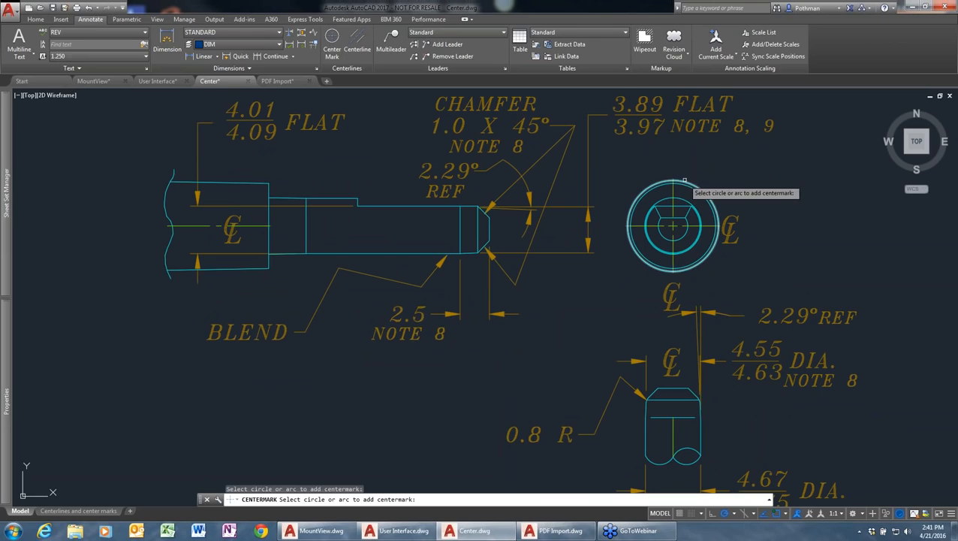
pyautogui.click(703, 227)
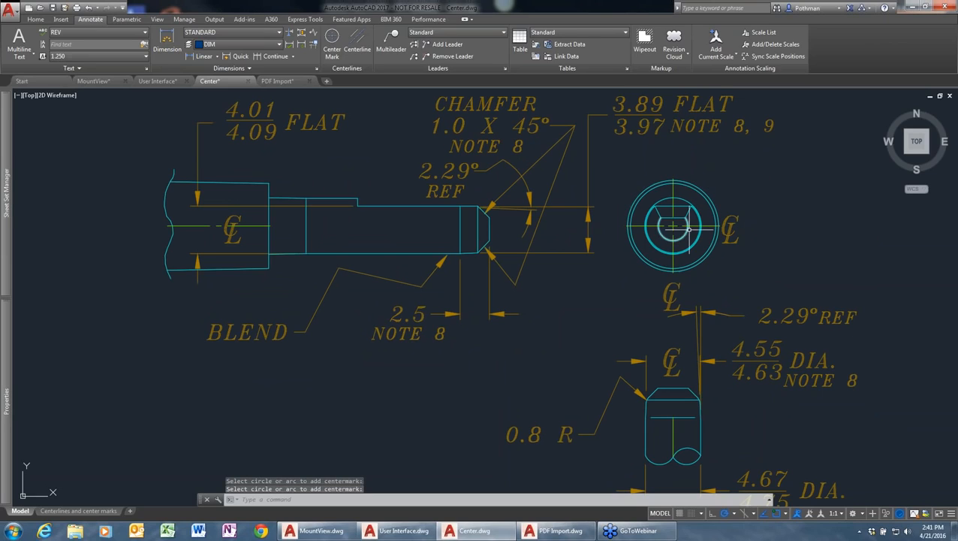
pyautogui.write('m')
pyautogui.press('Return')
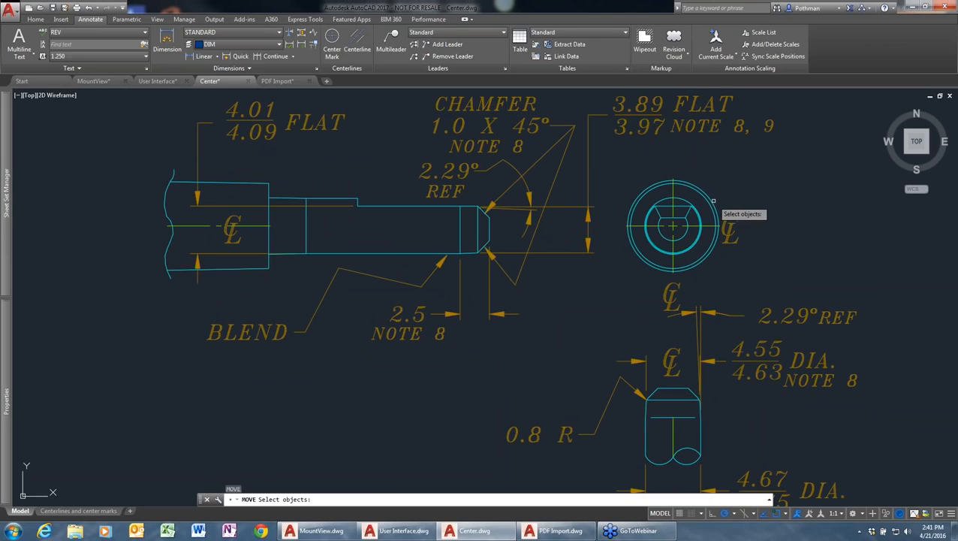
pyautogui.click(714, 201)
pyautogui.press('Return')
pyautogui.click(747, 214)
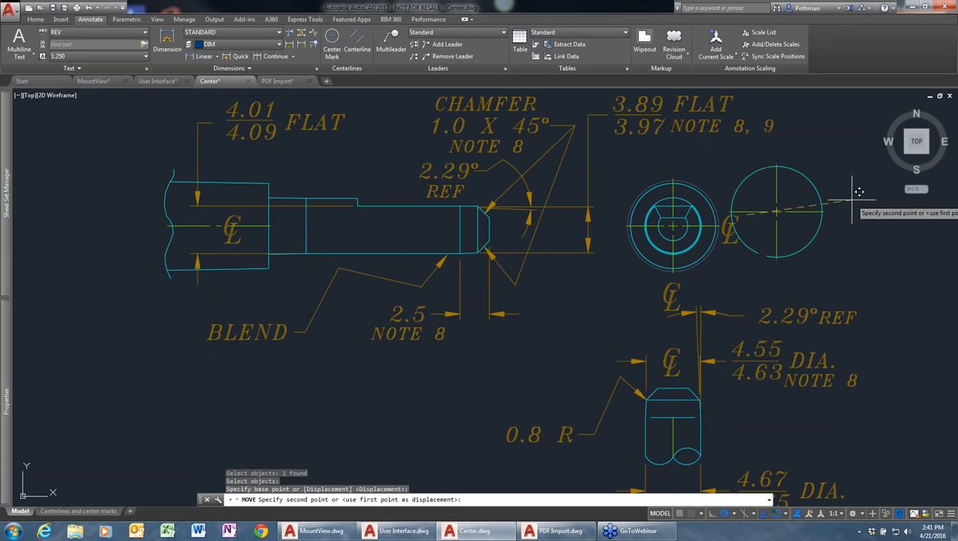
pyautogui.click(860, 153)
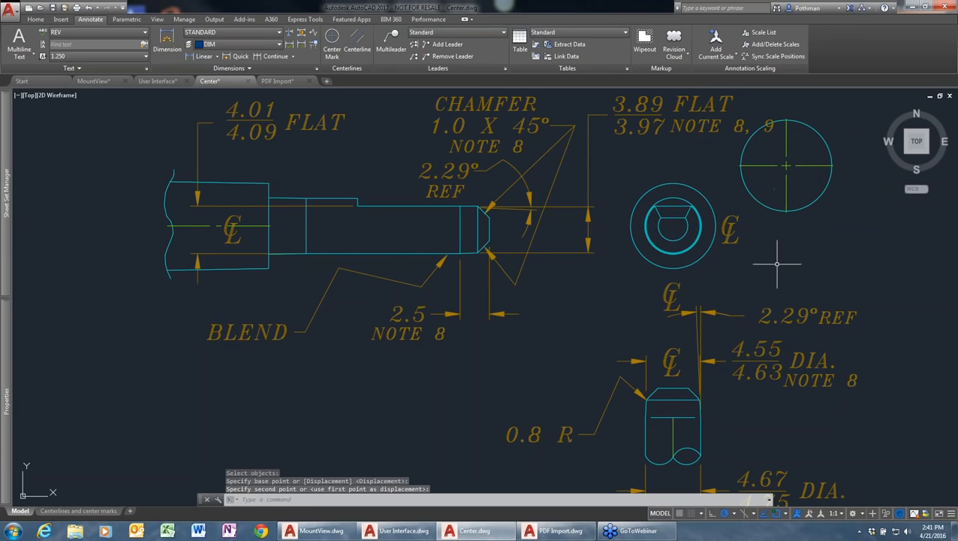
# Undo the circle's move, the center mark and both centerlines.
pyautogui.hotkey('ctrl', 'z')
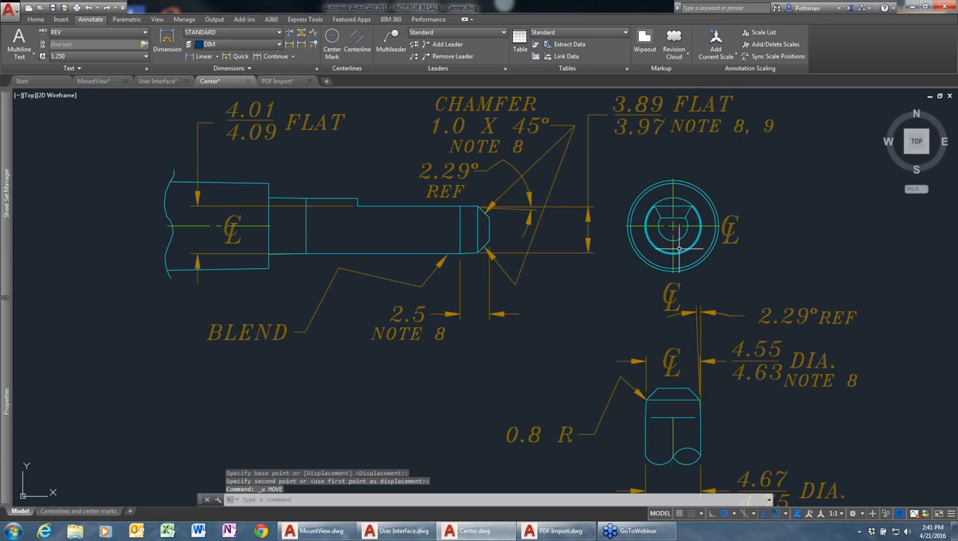
pyautogui.hotkey('ctrl', 'z')
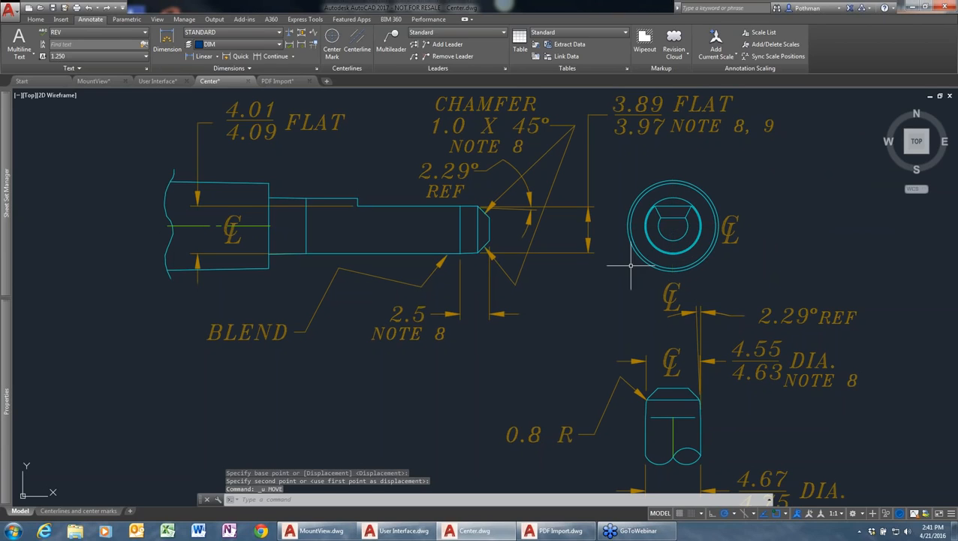
pyautogui.hotkey('ctrl', 'z')
pyautogui.hotkey('ctrl', 'z')
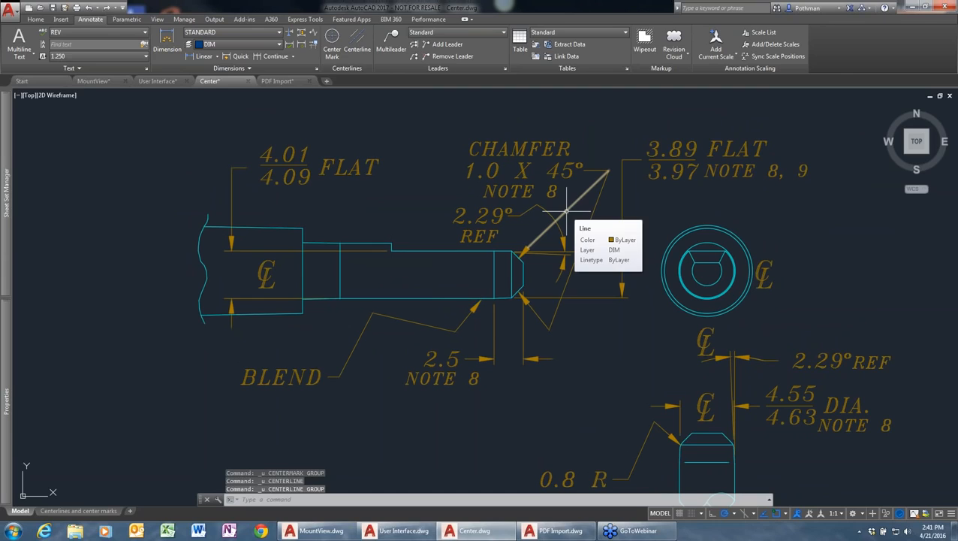
# Look up the current value of the CENTEREXE system variable and leave it as it is.
pyautogui.write('c')
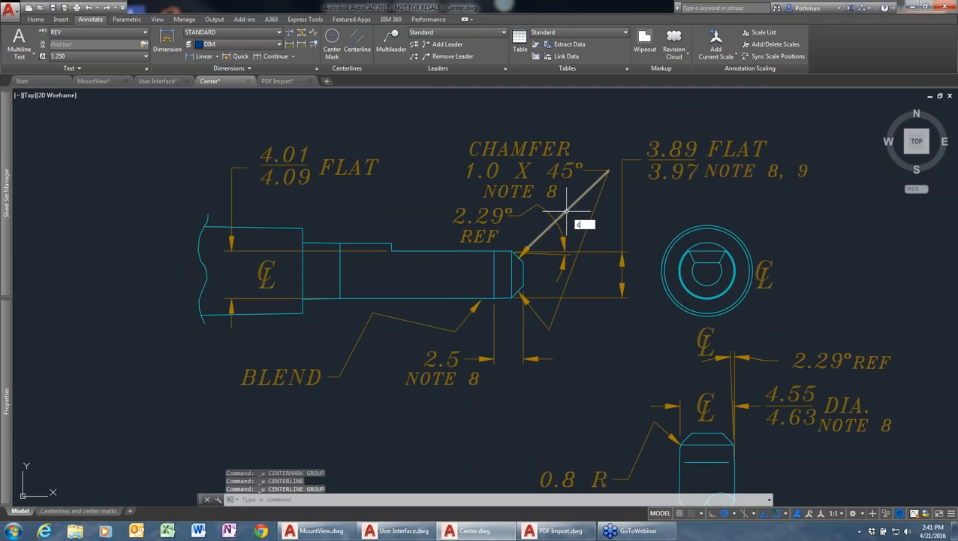
pyautogui.write('enet')
pyautogui.press('BackSpace')
pyautogui.press('BackSpace')
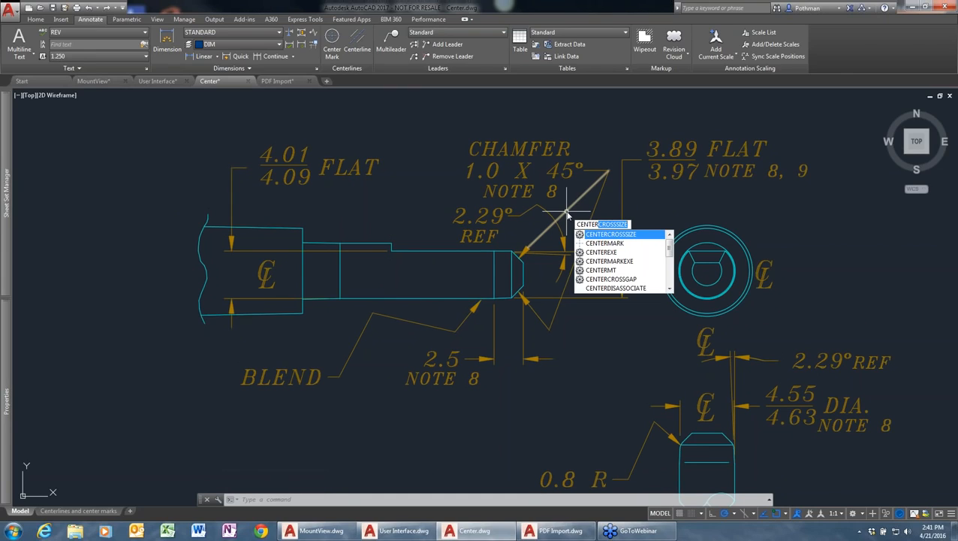
pyautogui.press('Down')
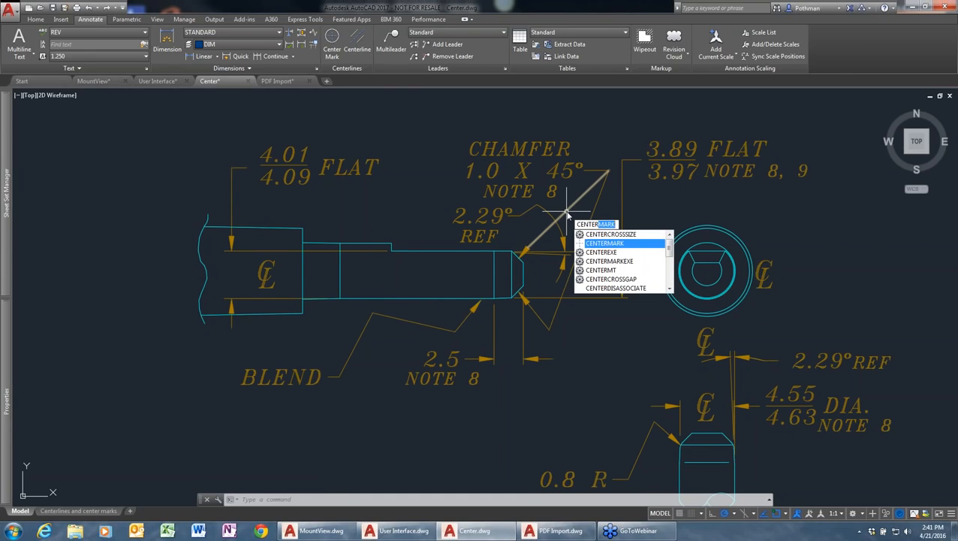
pyautogui.press('Down')
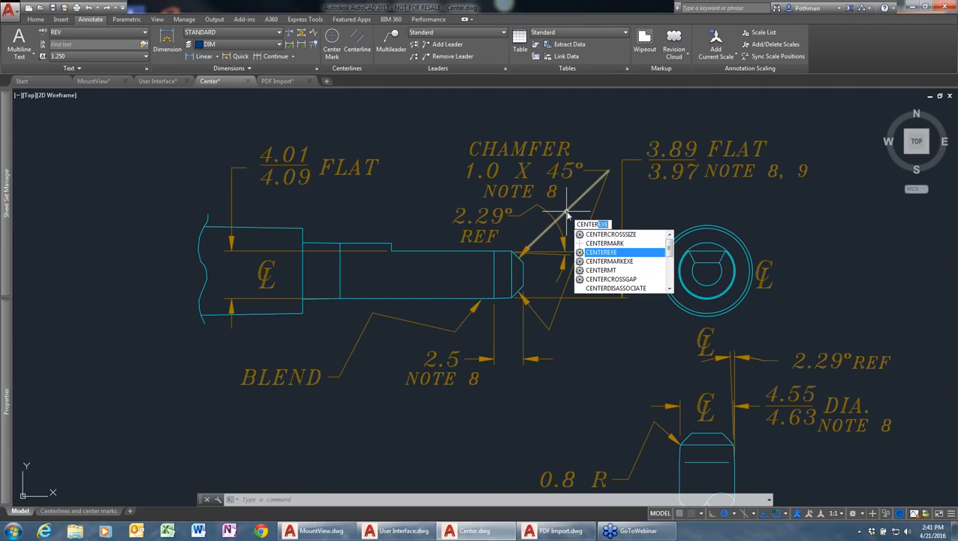
pyautogui.press('Return')
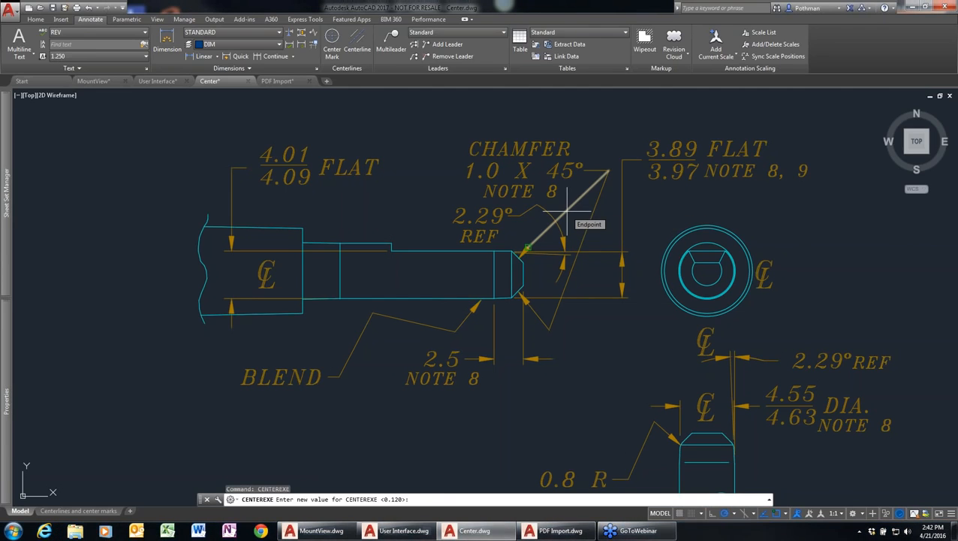
pyautogui.press('Return')
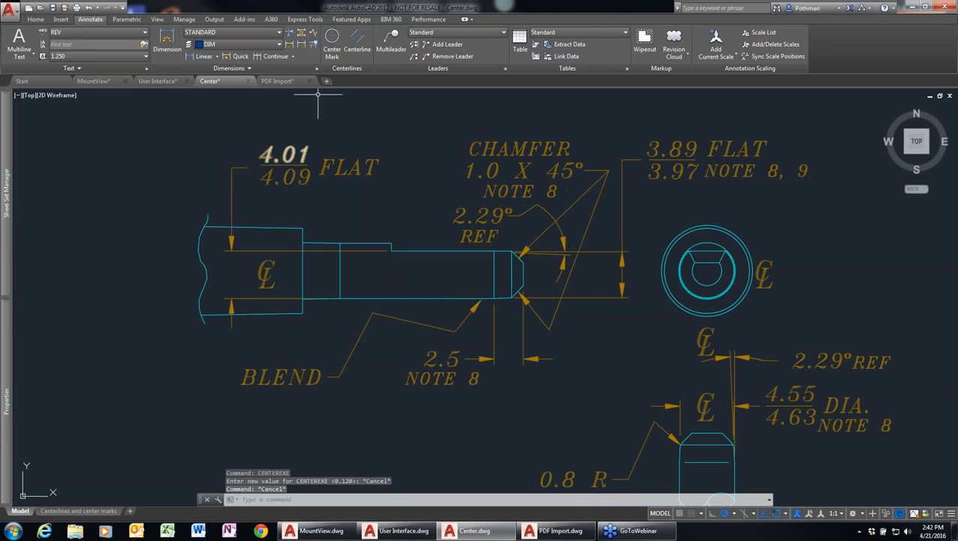
# Try a centerline between the upper and lower edges of the shaft's widest section and undo it.
pyautogui.click(358, 49)
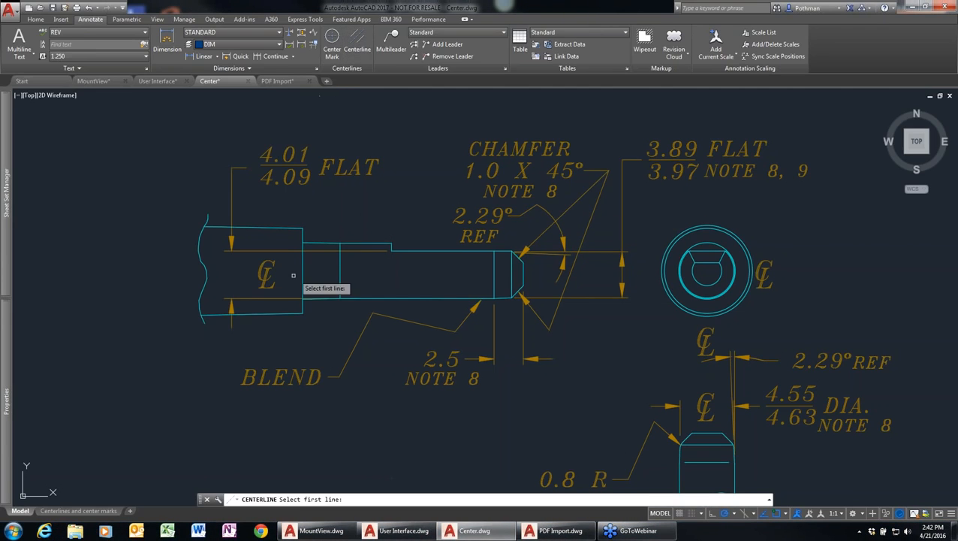
pyautogui.click(281, 229)
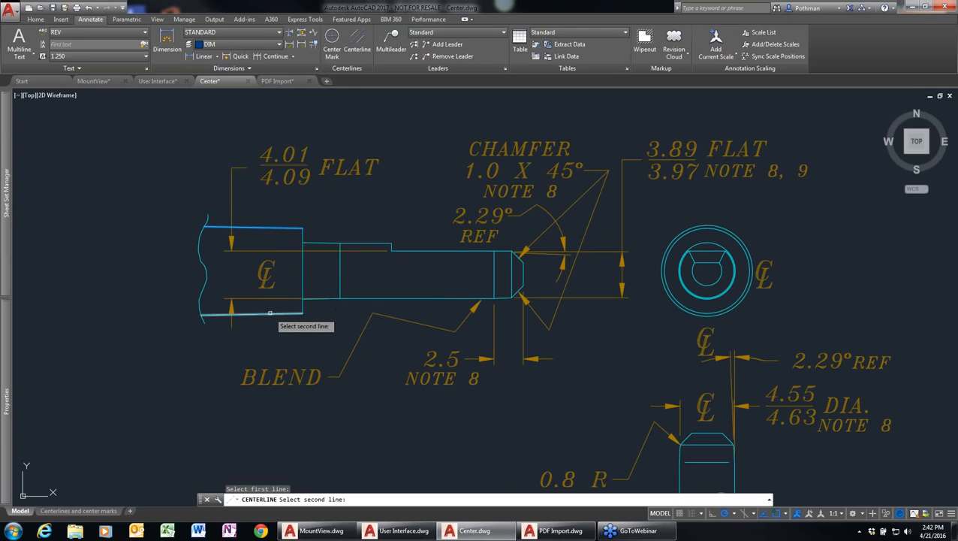
pyautogui.click(273, 313)
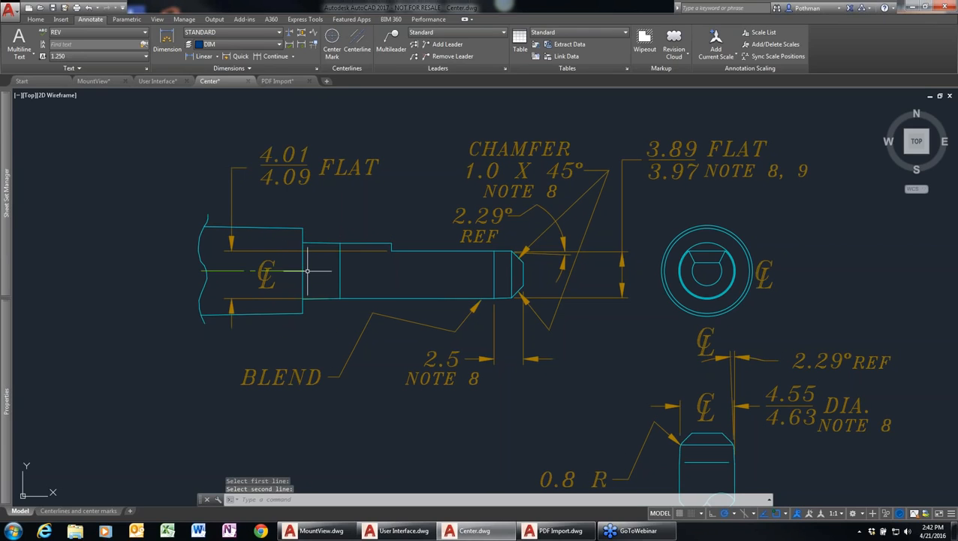
pyautogui.scroll(5, 307, 270)
pyautogui.scroll(-4, 306, 321)
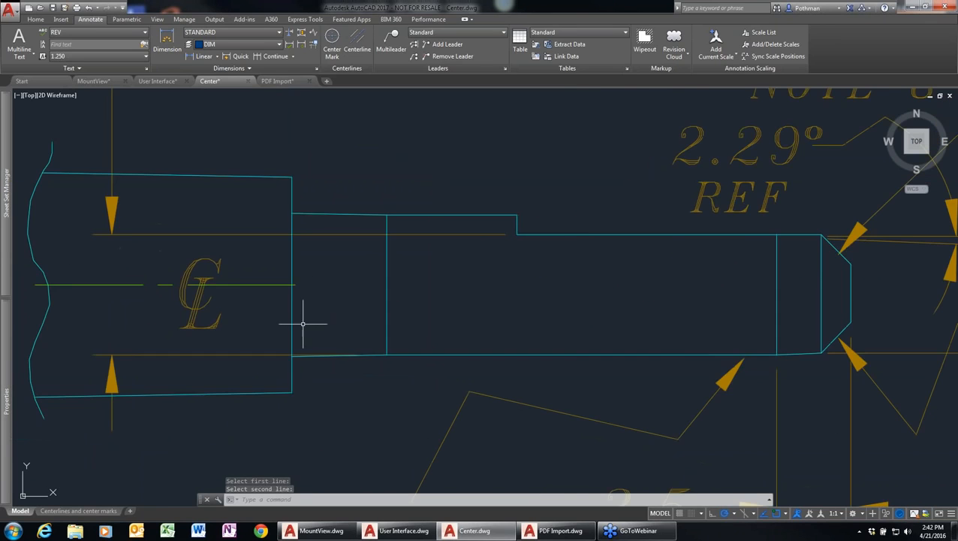
pyautogui.hotkey('ctrl', 'z')
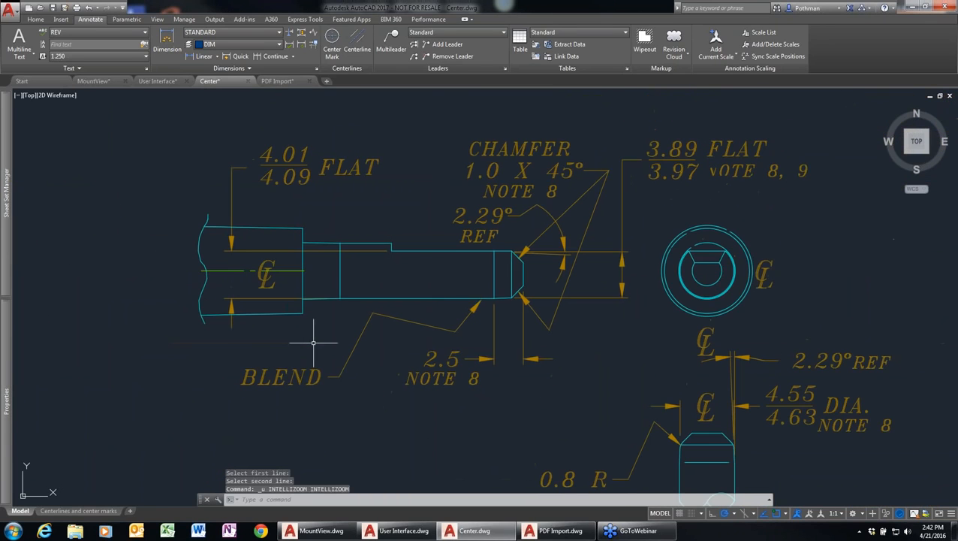
pyautogui.hotkey('ctrl', 'z')
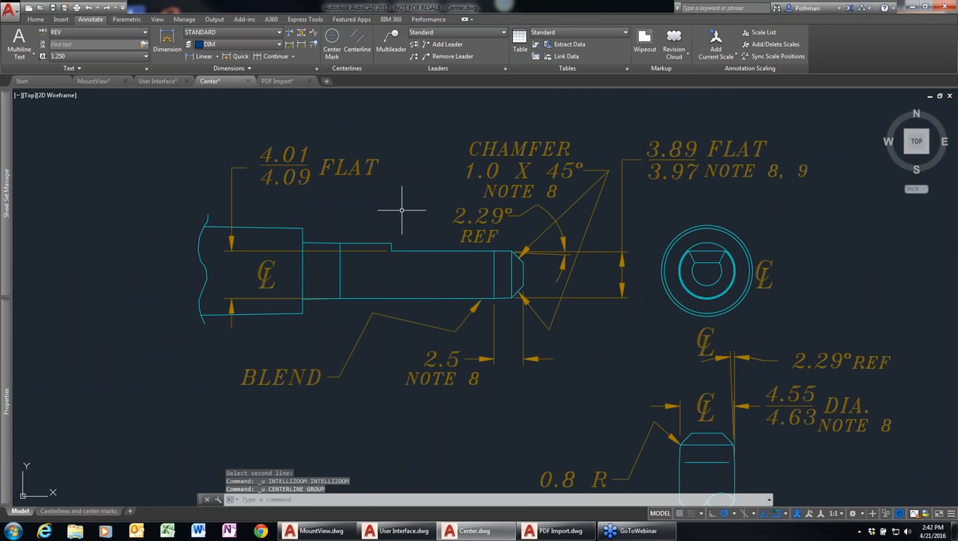
# Set the CENTEREXE system variable to 1.5.
pyautogui.write('cenetexe')
pyautogui.press('Return')
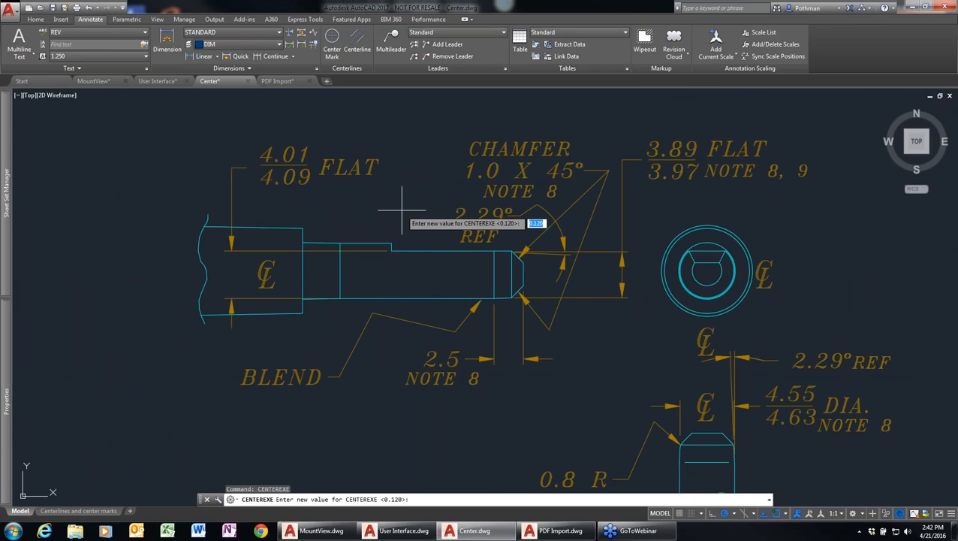
pyautogui.write('1.5')
pyautogui.press('Return')
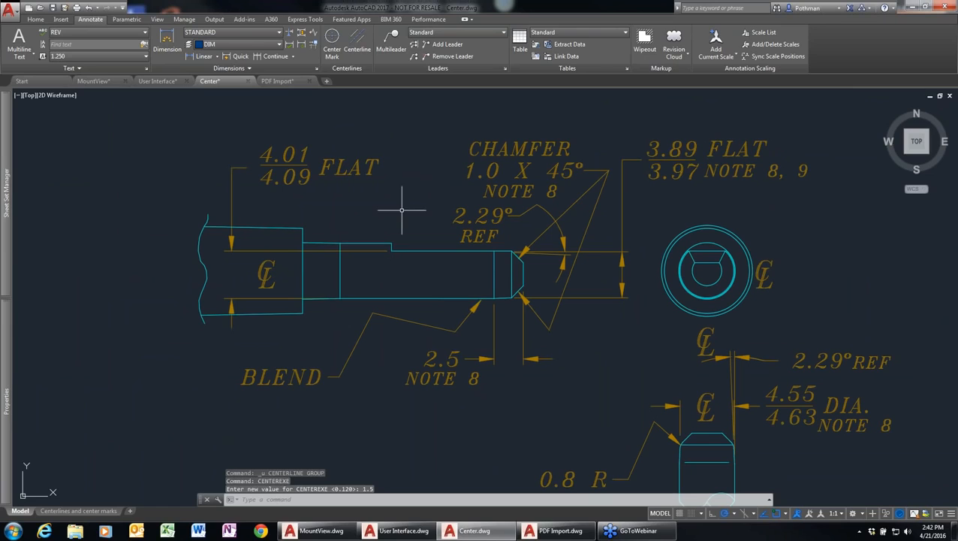
# Add centerlines between the upper and lower edges of the shaft's widest section and between the vertical sides of the small shaft view.
pyautogui.click(363, 45)
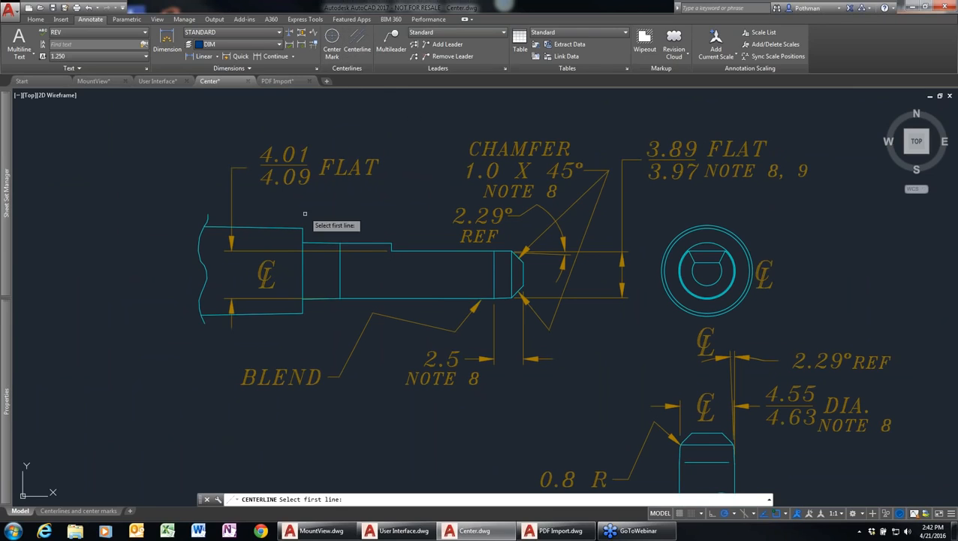
pyautogui.click(292, 229)
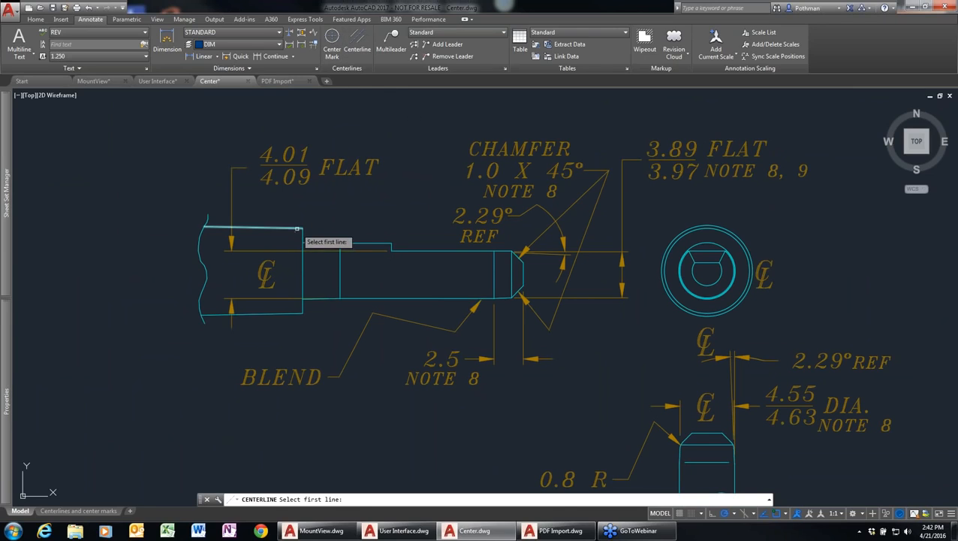
pyautogui.click(290, 312)
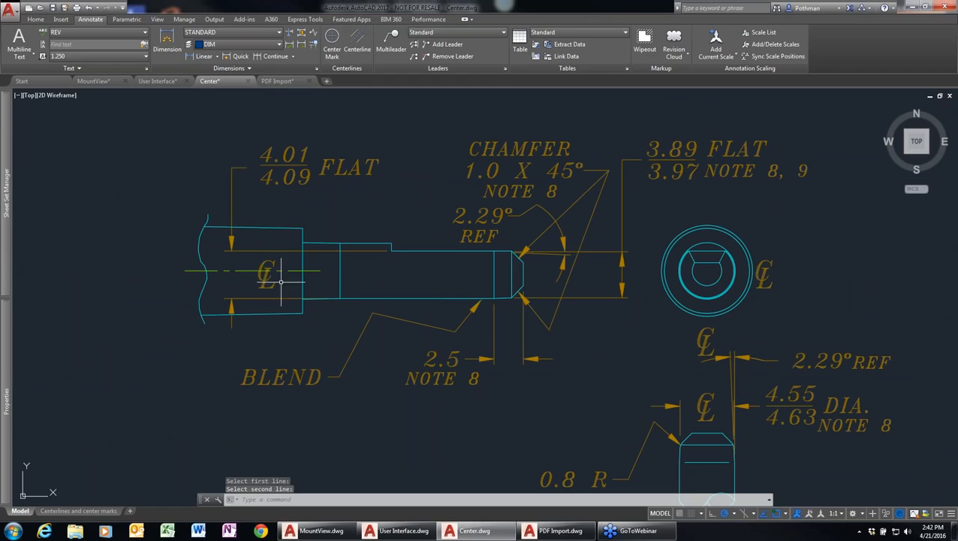
pyautogui.press('Return')
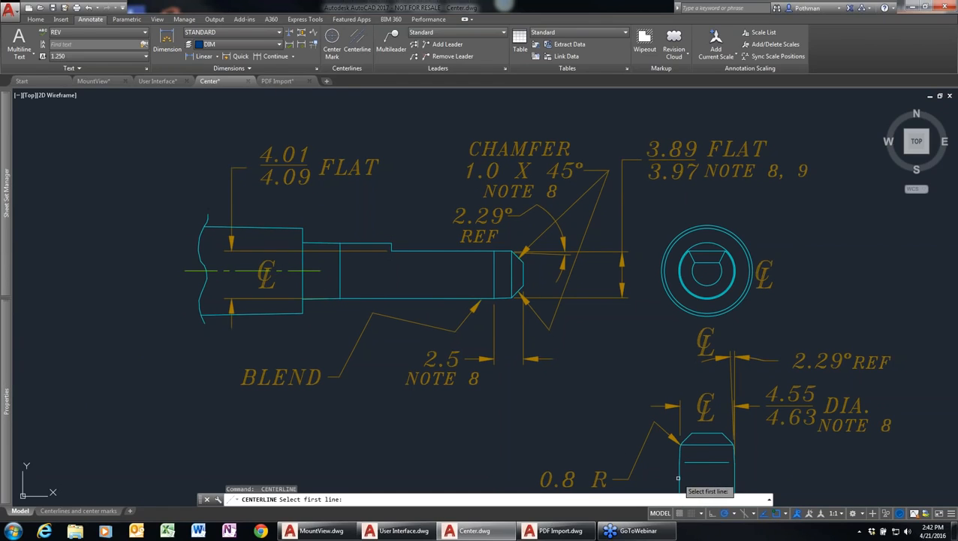
pyautogui.click(680, 473)
pyautogui.click(732, 475)
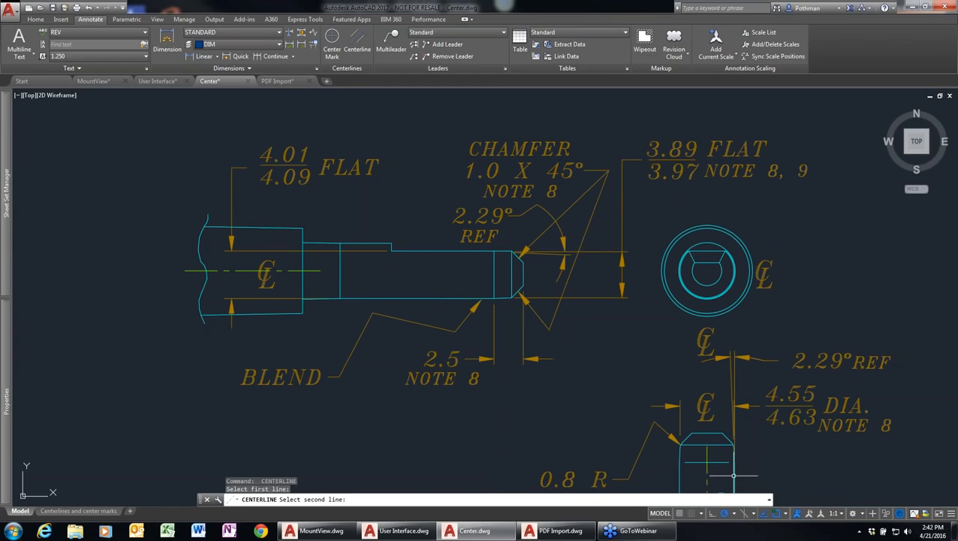
# Add a center mark to the outermost circle of the shaft's end view.
pyautogui.click(332, 42)
pyautogui.click(708, 224)
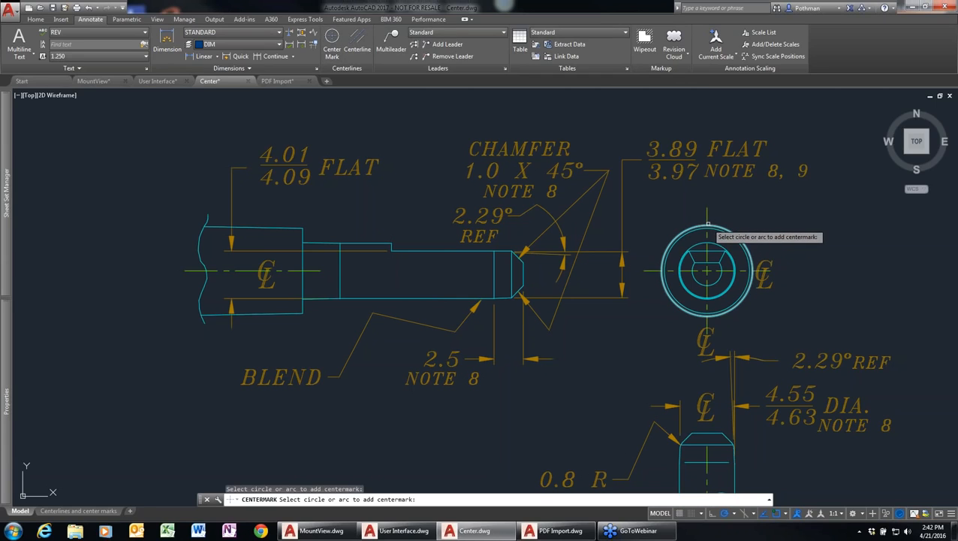
pyautogui.press('Return')
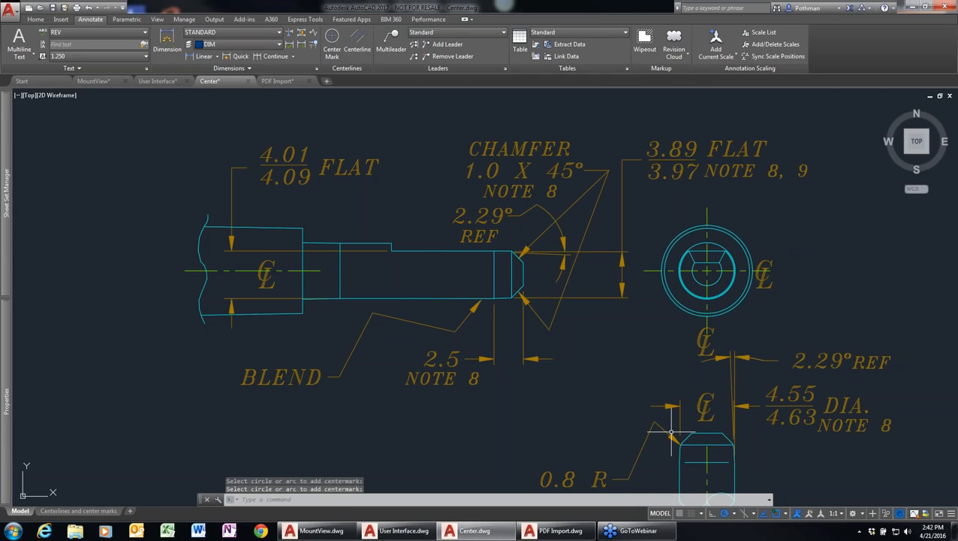
# Extend the horizontal shaft's centerline rightward to meet the end of the circle's center mark.
pyautogui.click(308, 270)
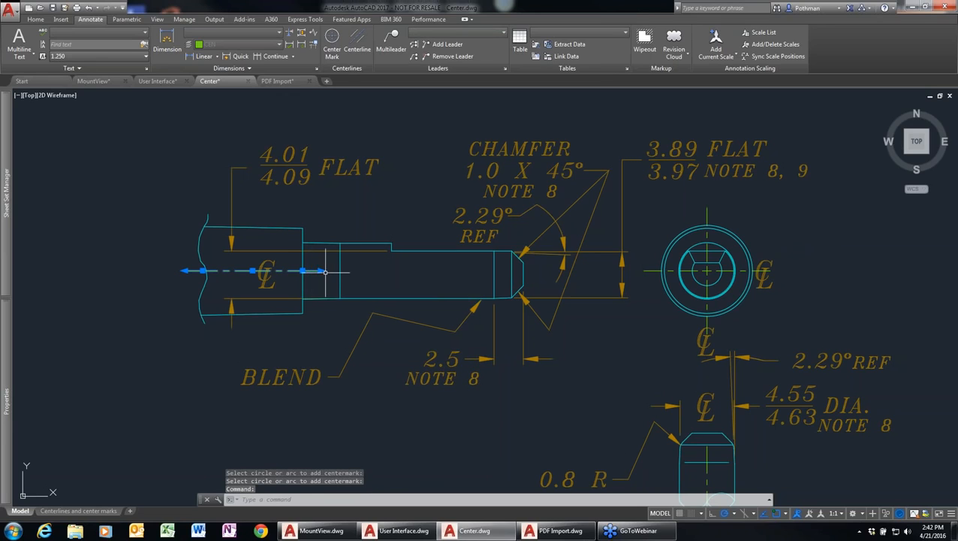
pyautogui.click(320, 270)
pyautogui.click(644, 271)
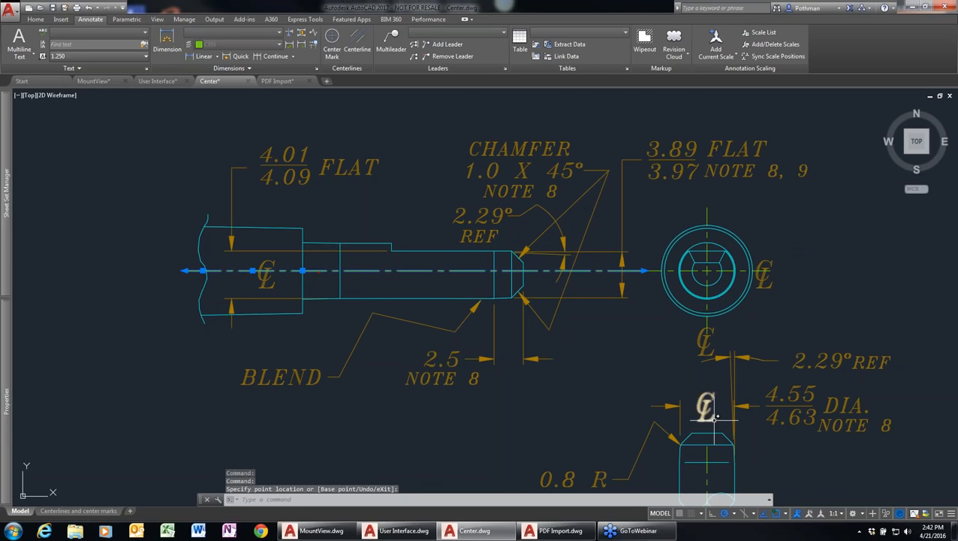
# Extend the small shaft view's vertical centerline upward to meet the lower end of the circle's center mark.
pyautogui.press('Return')
pyautogui.click(706, 452)
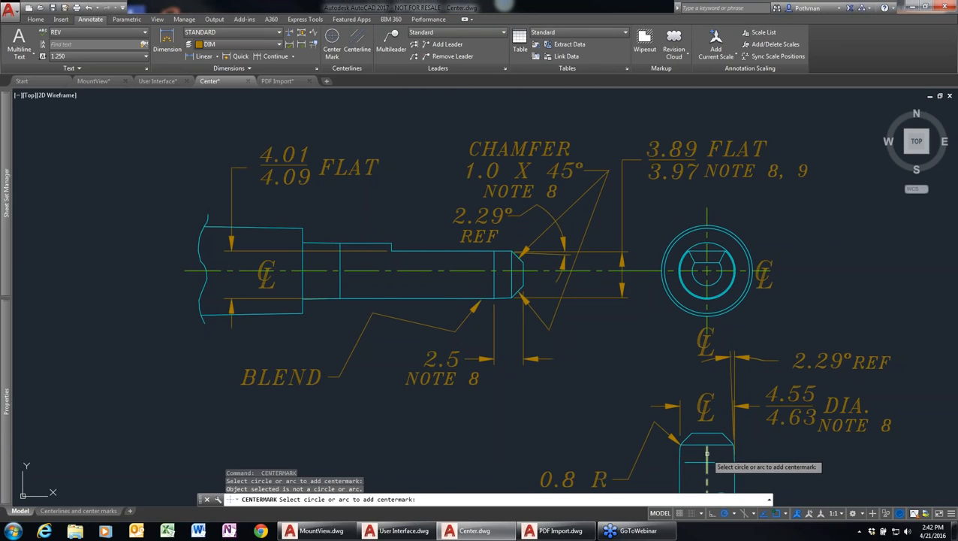
pyautogui.press('Escape')
pyautogui.click(706, 452)
pyautogui.click(707, 447)
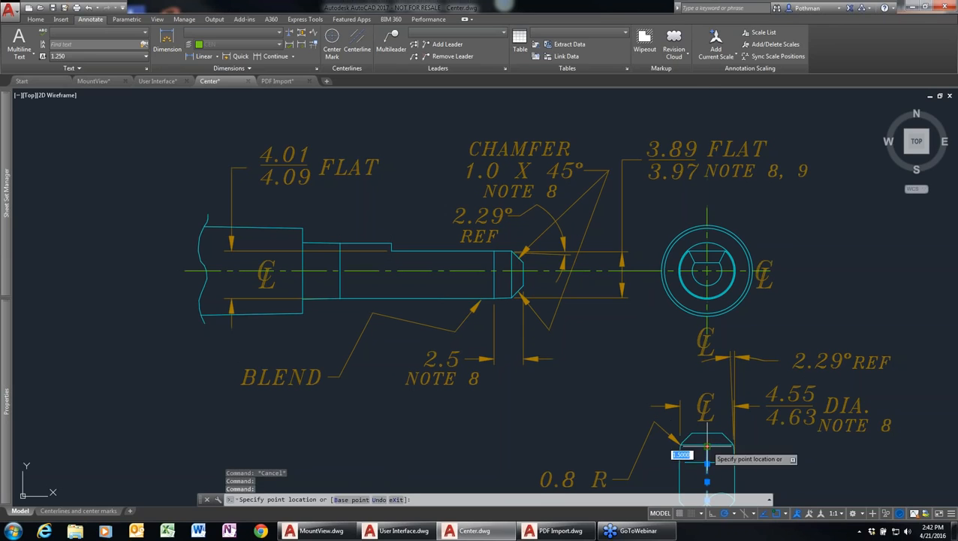
pyautogui.press('Escape')
pyautogui.scroll(-2, 551, 385)
pyautogui.moveTo(552, 385)
pyautogui.mouseDown(button='middle')
pyautogui.moveTo(536, 359)
pyautogui.moveTo(470, 341)
pyautogui.mouseUp(button='middle')
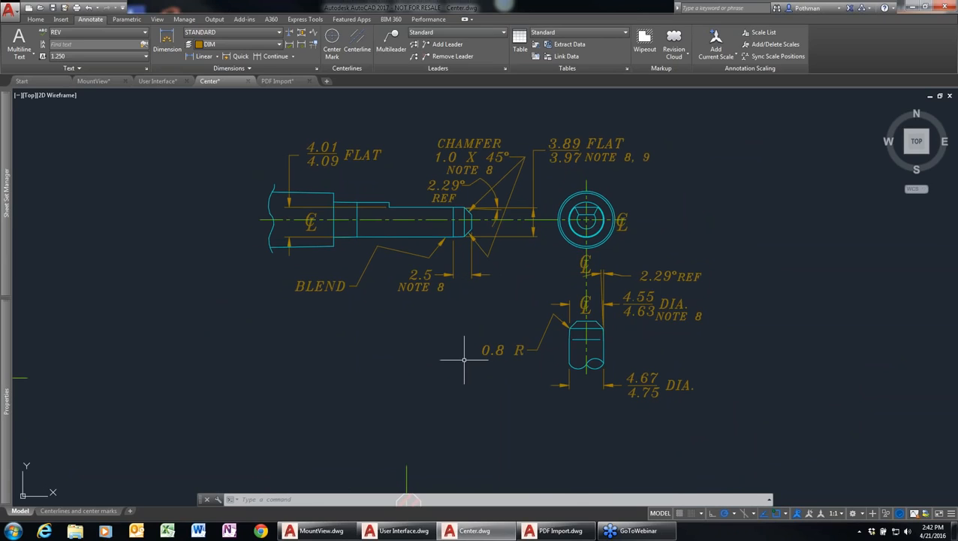
# Stretch the outermost circle of the end view outward to a larger radius.
pyautogui.click(615, 216)
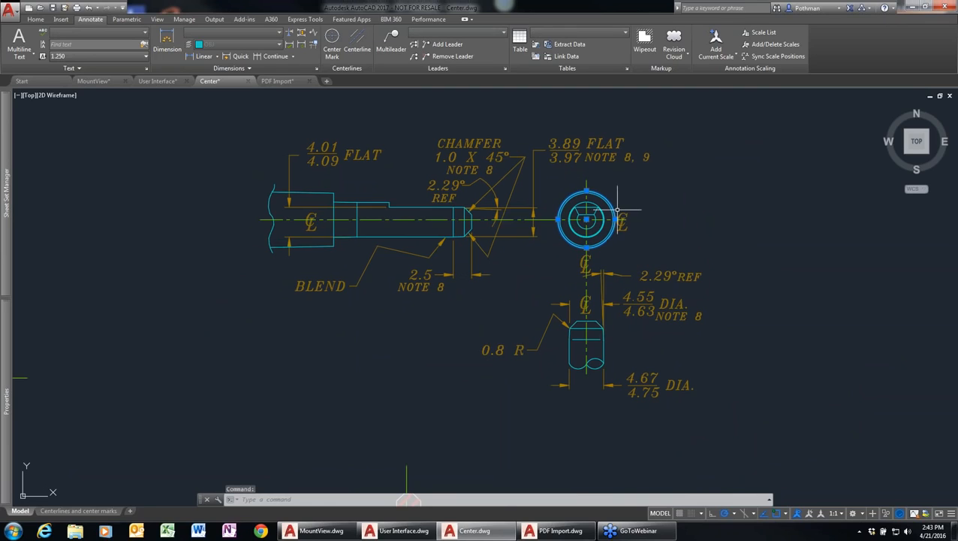
pyautogui.click(614, 219)
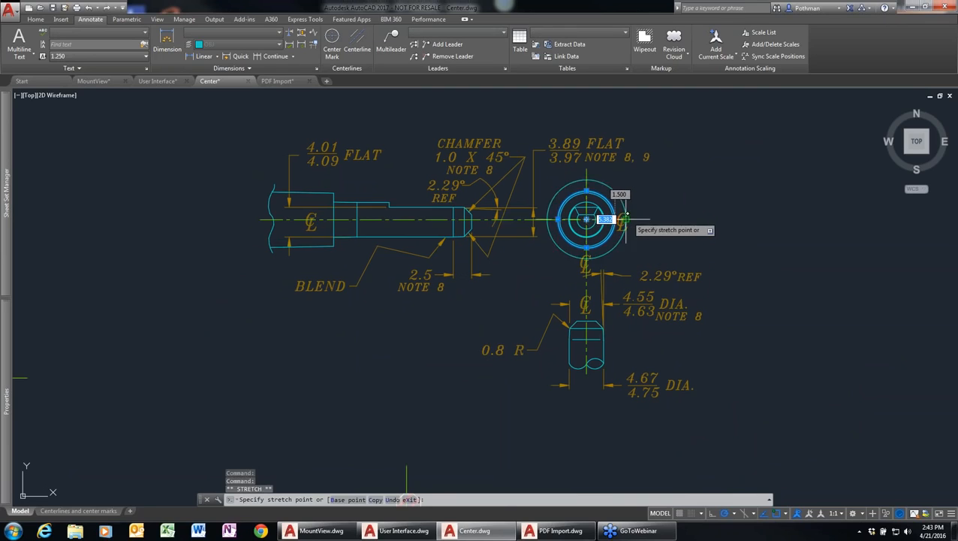
pyautogui.click(635, 219)
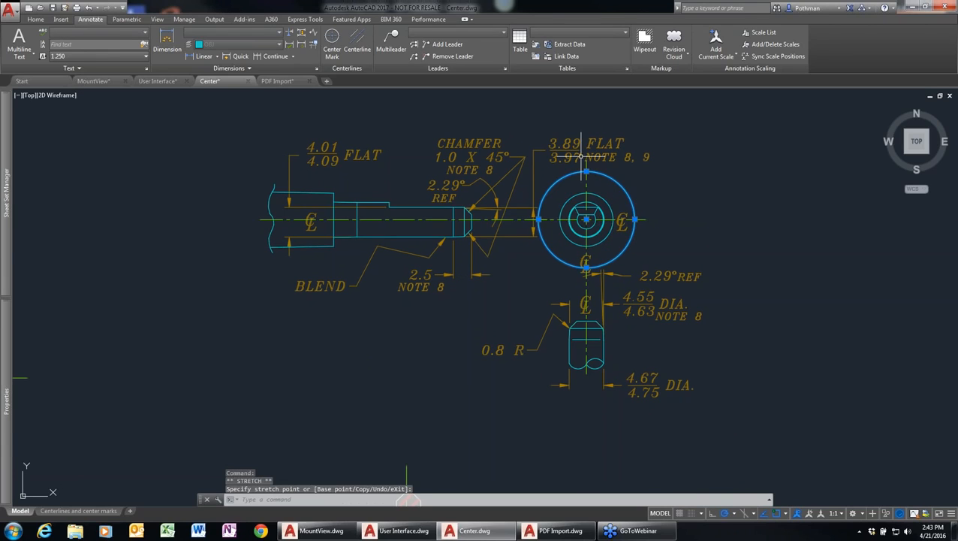
pyautogui.press('Escape')
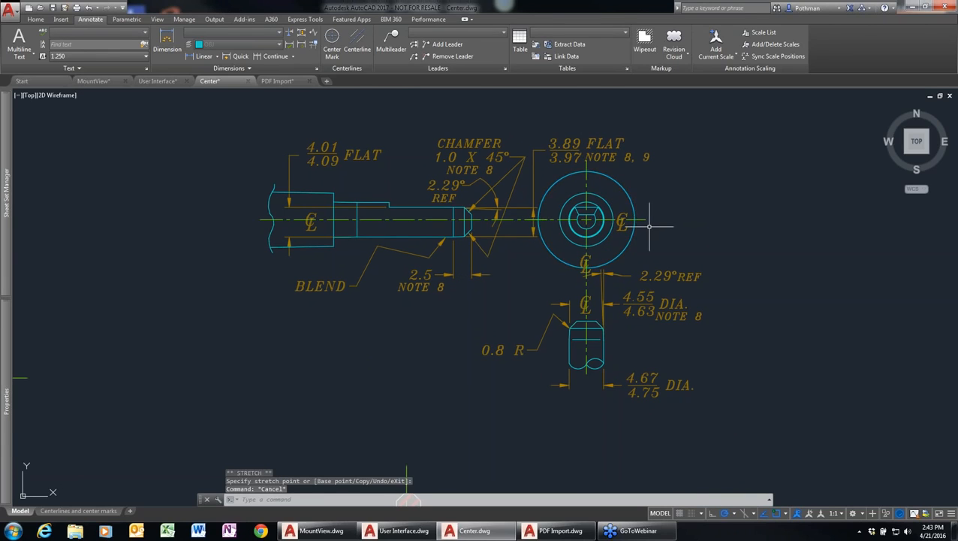
# Enlarge the end view's outermost circle further and shrink it back to a radius moderately larger than the next circle inside.
pyautogui.scroll(2, 635, 218)
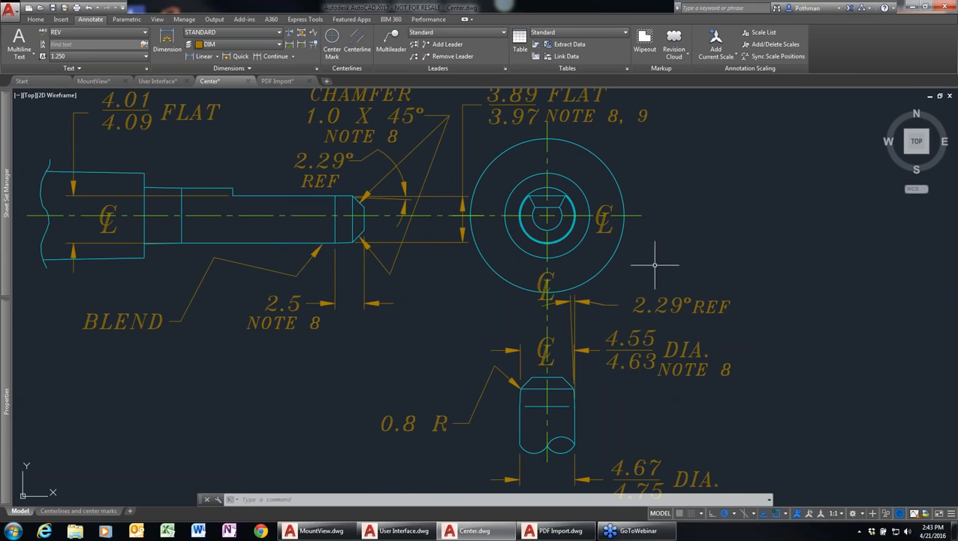
pyautogui.click(614, 259)
pyautogui.click(624, 215)
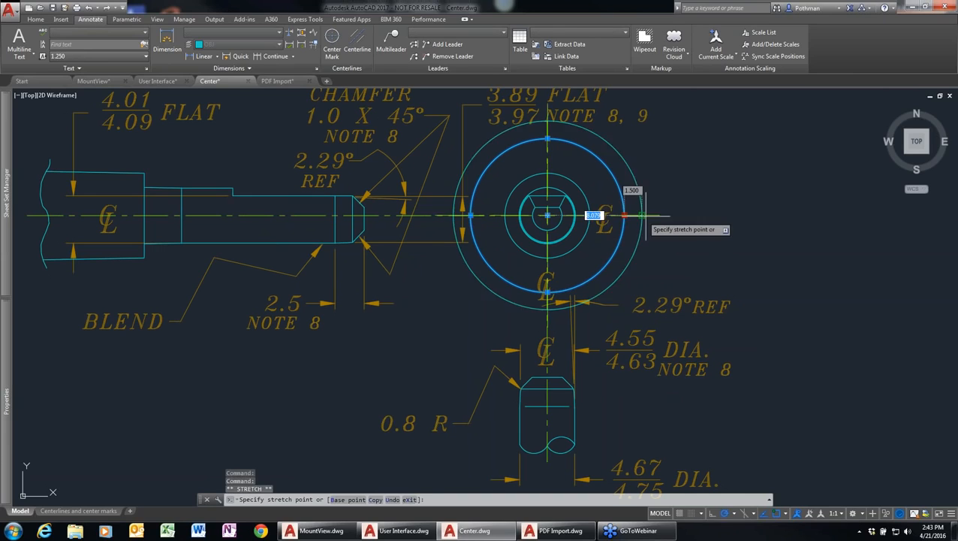
pyautogui.click(659, 215)
pyautogui.click(658, 216)
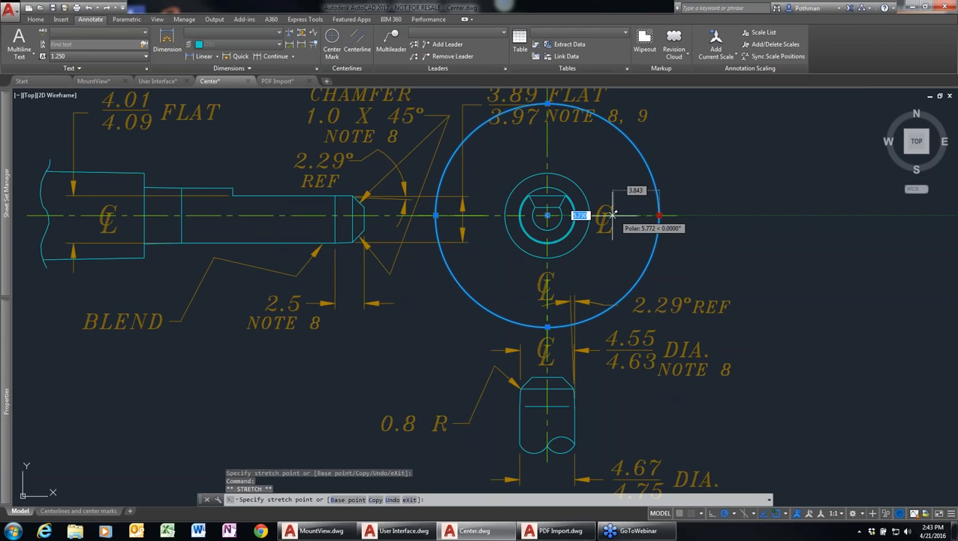
pyautogui.click(606, 215)
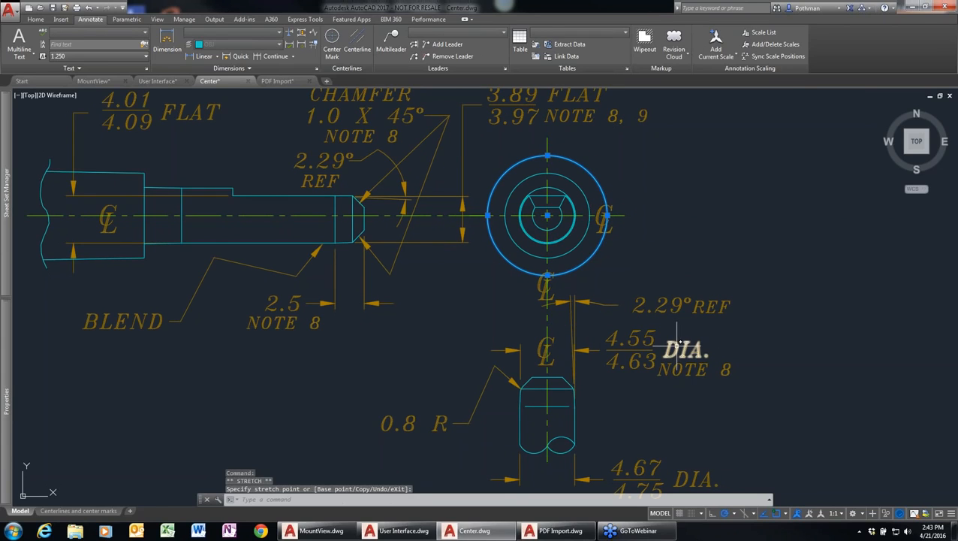
pyautogui.press('Escape')
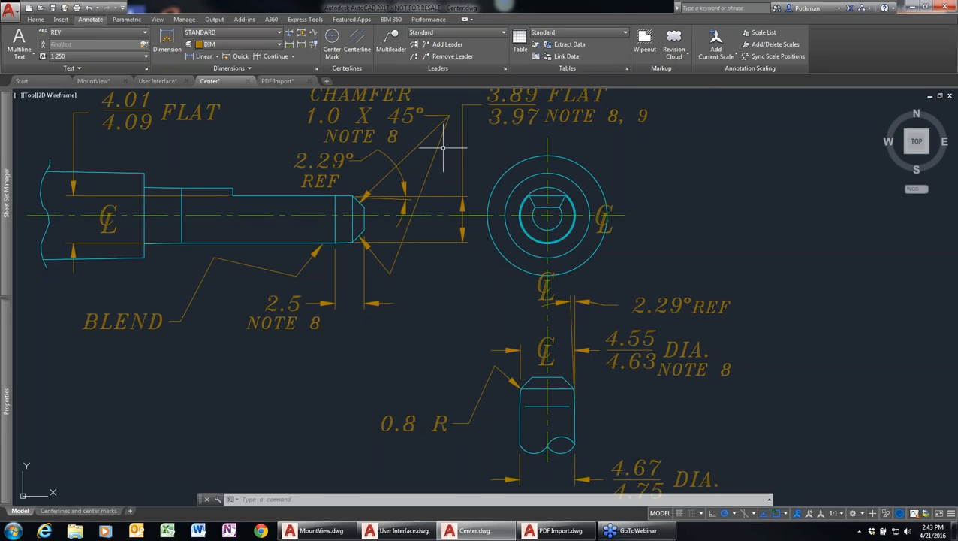
# Search the Help for "center" and refine the search to "centermark".
pyautogui.press('F1')
pyautogui.click(580, 139)
pyautogui.write('center')
pyautogui.press('Return')
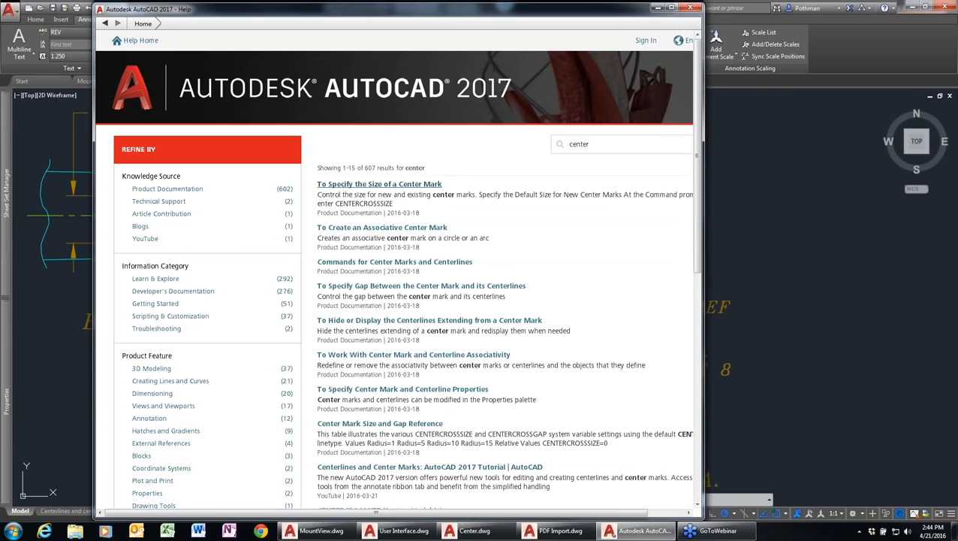
pyautogui.click(602, 146)
pyautogui.write('mart')
pyautogui.press('Return')
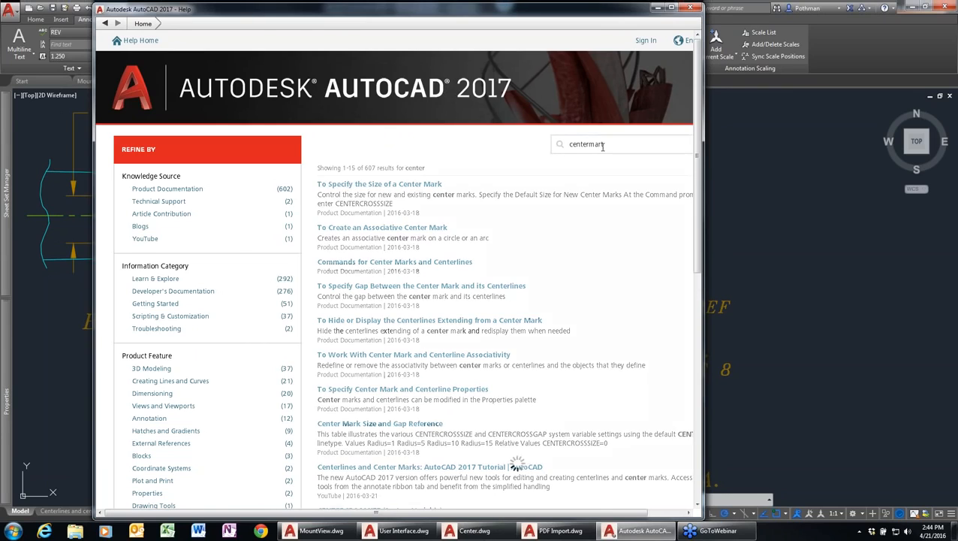
pyautogui.click(612, 144)
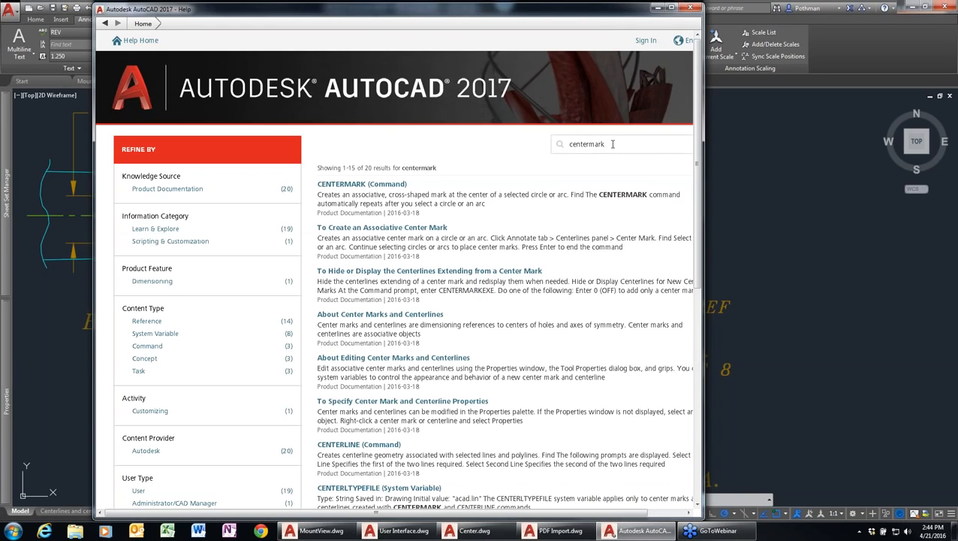
# Review the CENTERMARK command article and its related list of center mark and centerline commands and system variables, and close the Help.
pyautogui.click(337, 186)
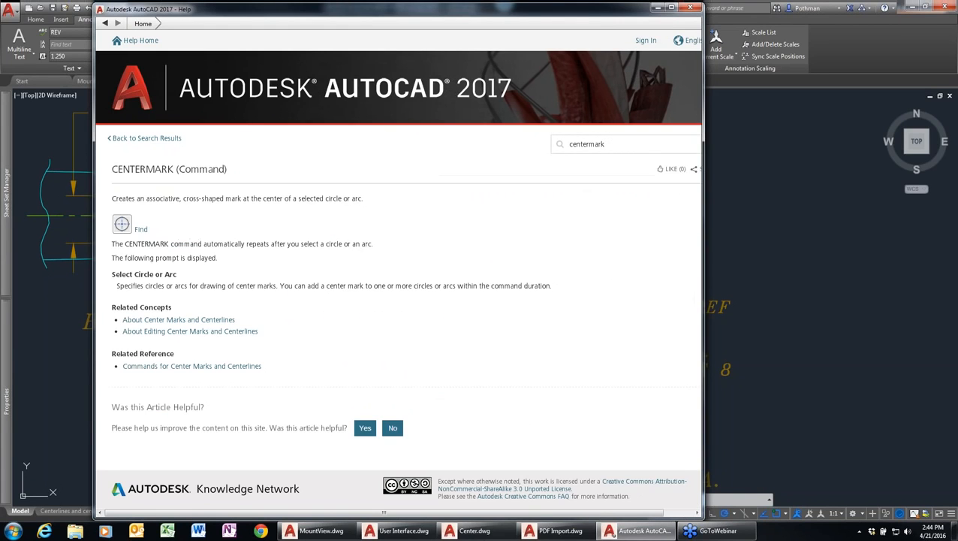
pyautogui.click(202, 367)
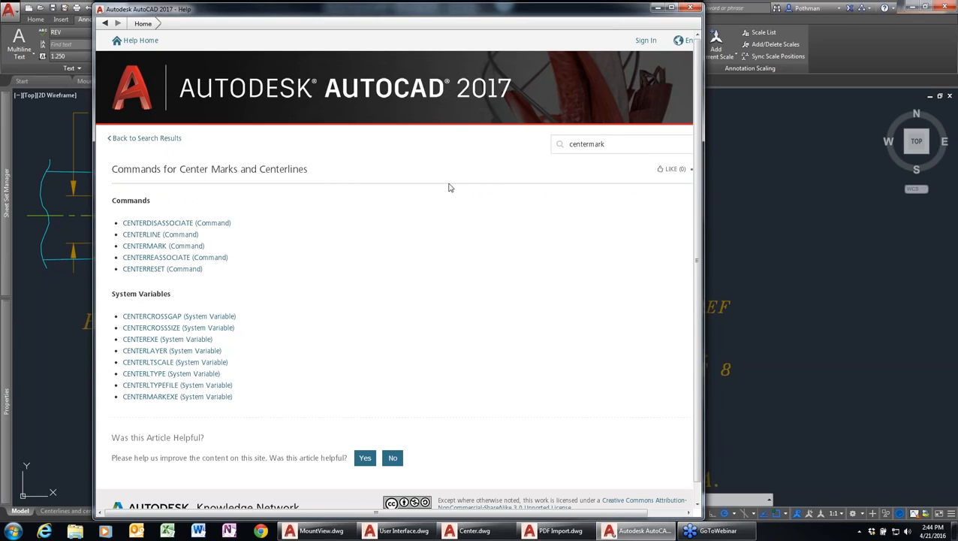
pyautogui.click(691, 8)
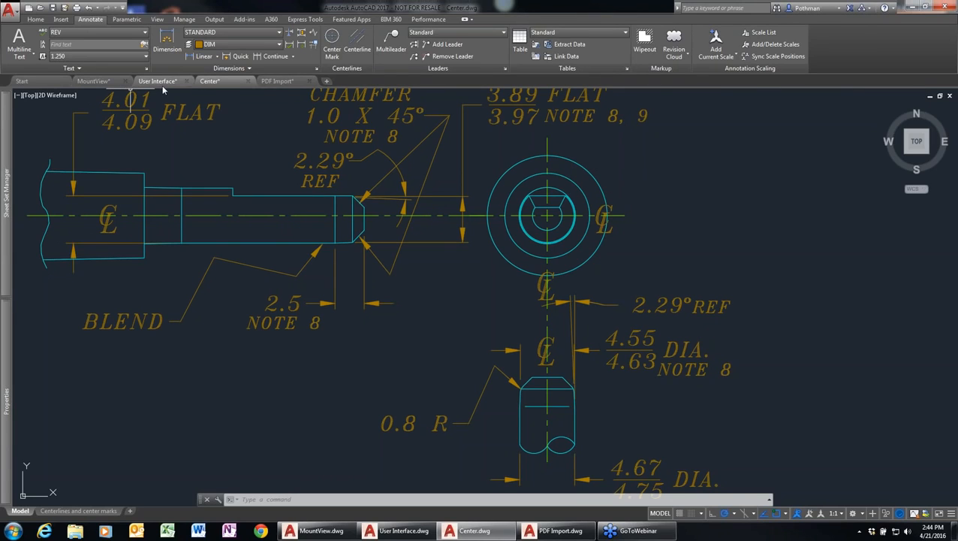
# Switch to the PDF Import drawing.
pyautogui.moveTo(162, 84)
pyautogui.click(113, 154)
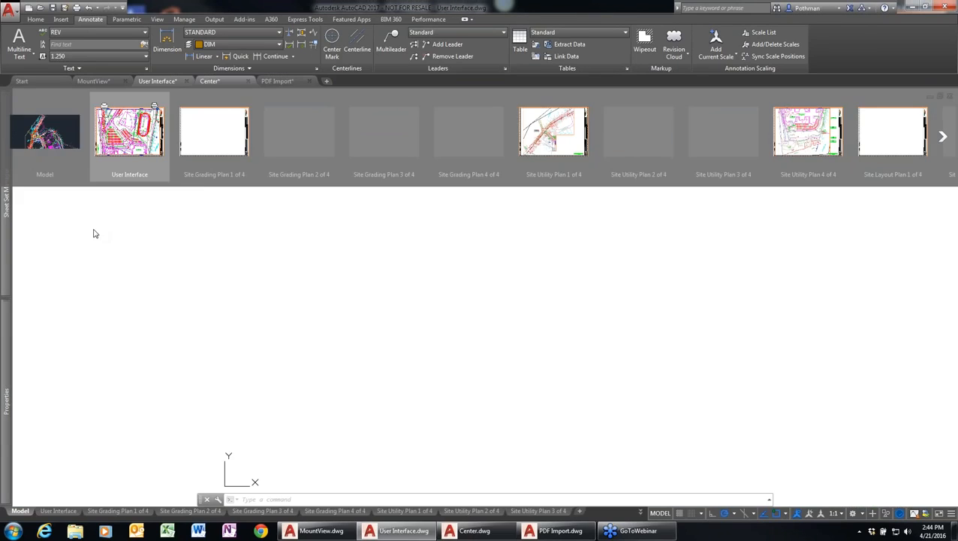
pyautogui.click(285, 82)
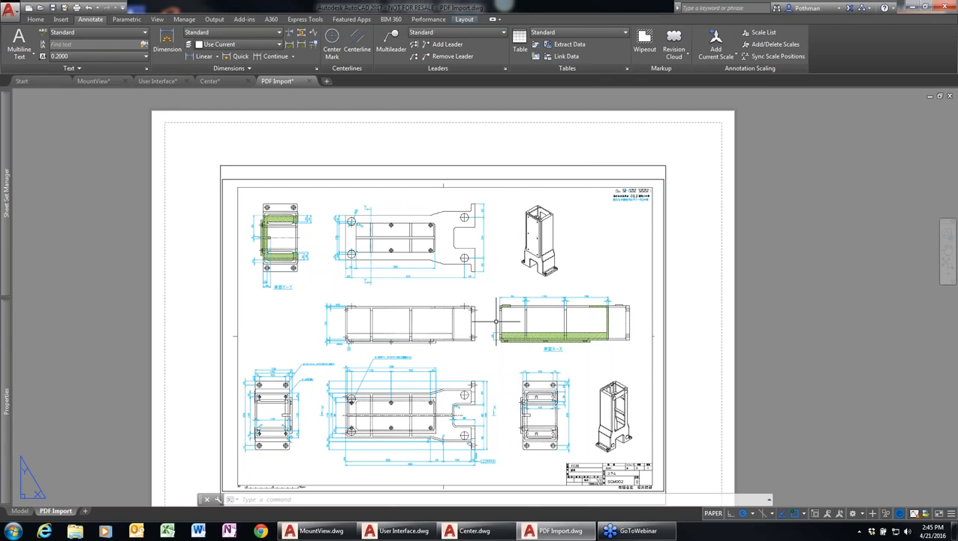
pyautogui.click(495, 166)
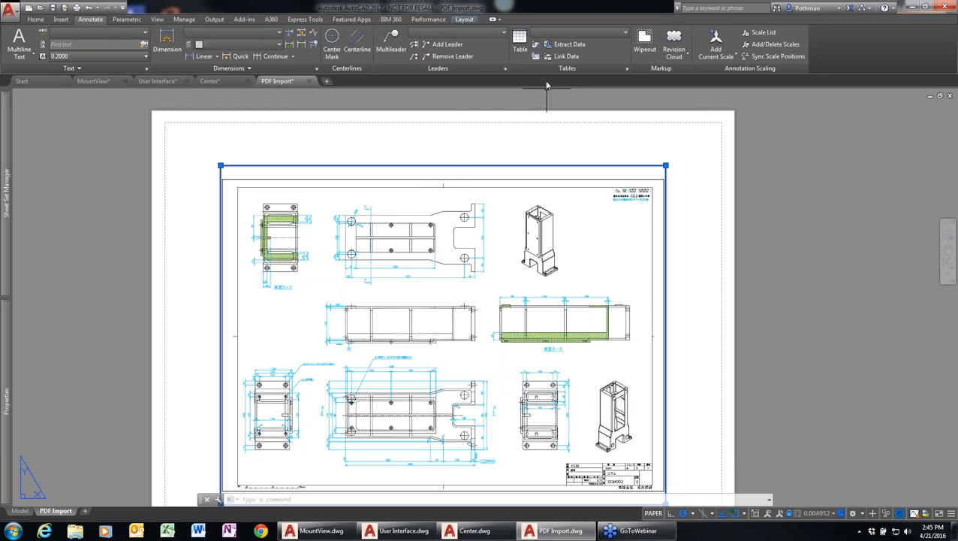
pyautogui.press('Escape')
pyautogui.click(459, 168)
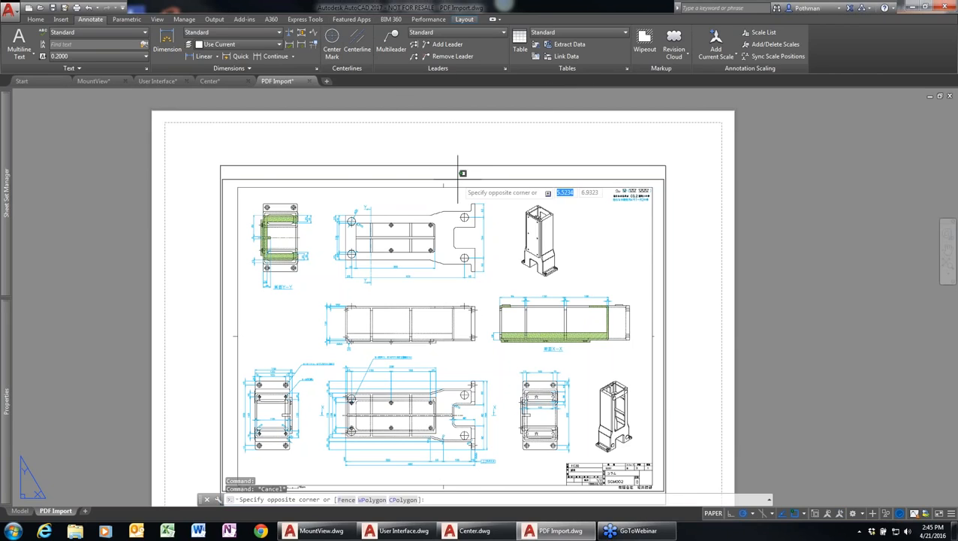
pyautogui.press('Escape')
pyautogui.press('Escape')
pyautogui.click(473, 165)
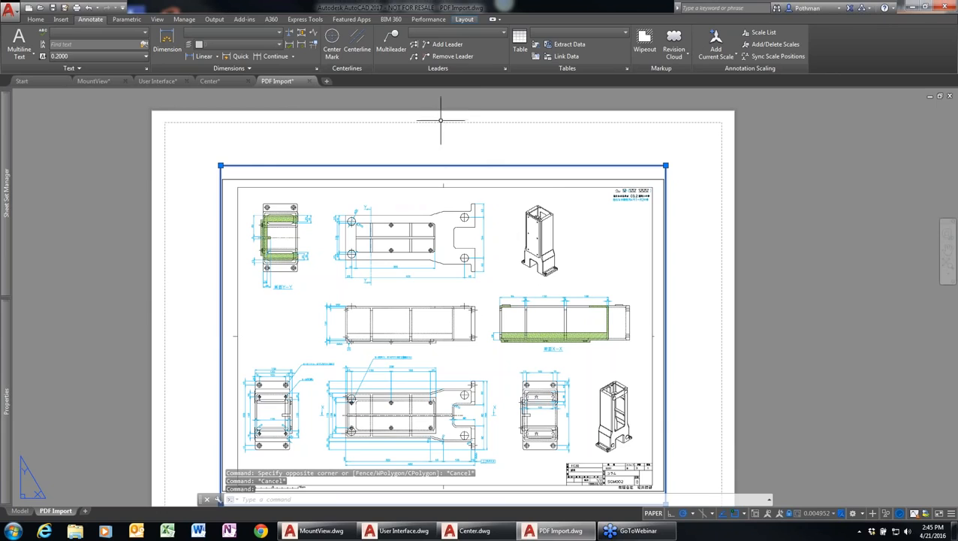
pyautogui.press('Escape')
pyautogui.click(580, 177)
pyautogui.press('Escape')
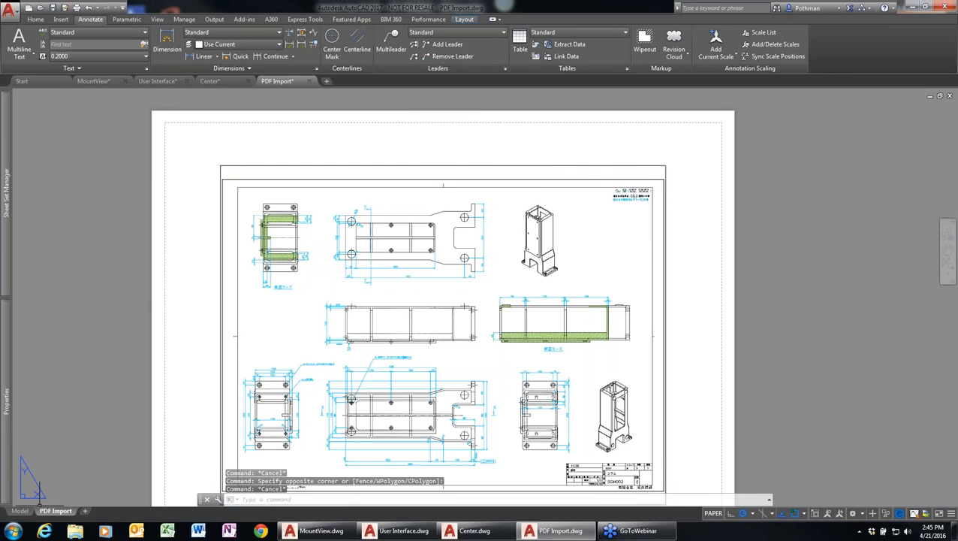
# Select the PDF underlay in model space and turn off the grid display.
pyautogui.click(21, 511)
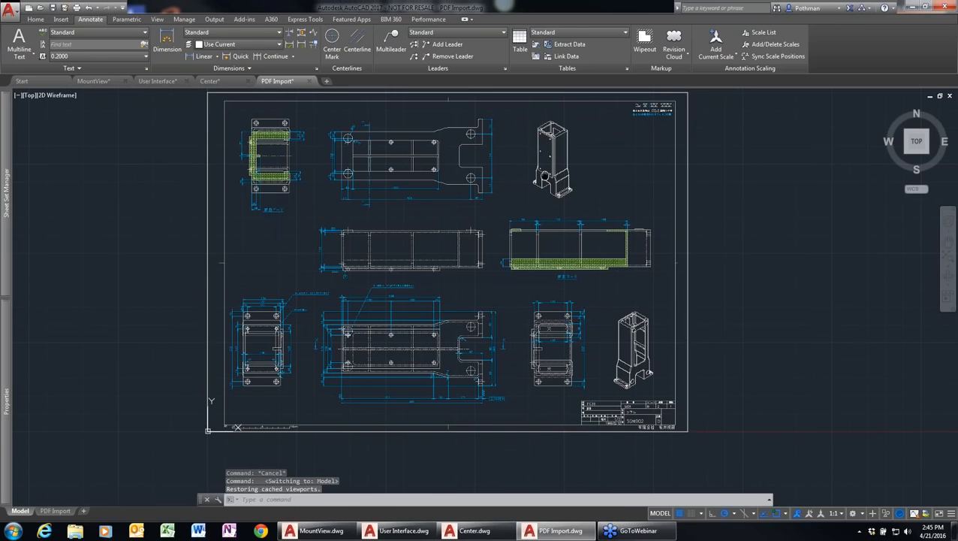
pyautogui.moveTo(545, 175); pyautogui.dragTo(540, 195, button='middle')
pyautogui.click(540, 189)
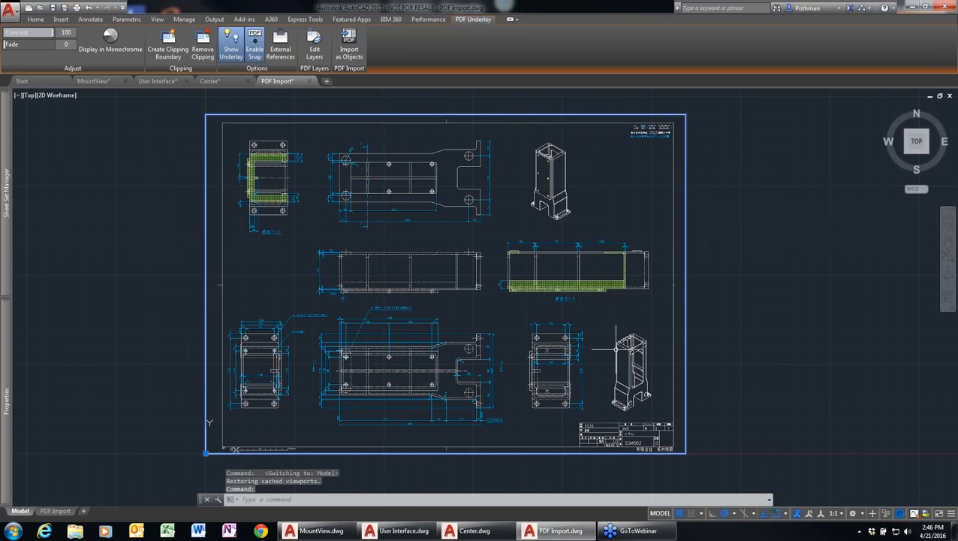
pyautogui.press('F7')
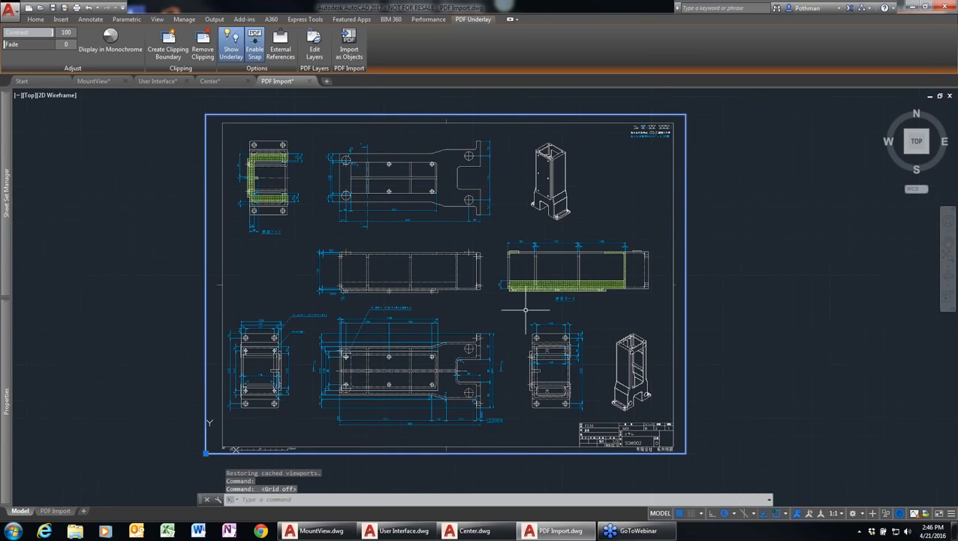
# Turn off the underlay layers 0, Comments and Markups, Dim, HATCH and Title, keeping only the Column layer on.
pyautogui.click(319, 51)
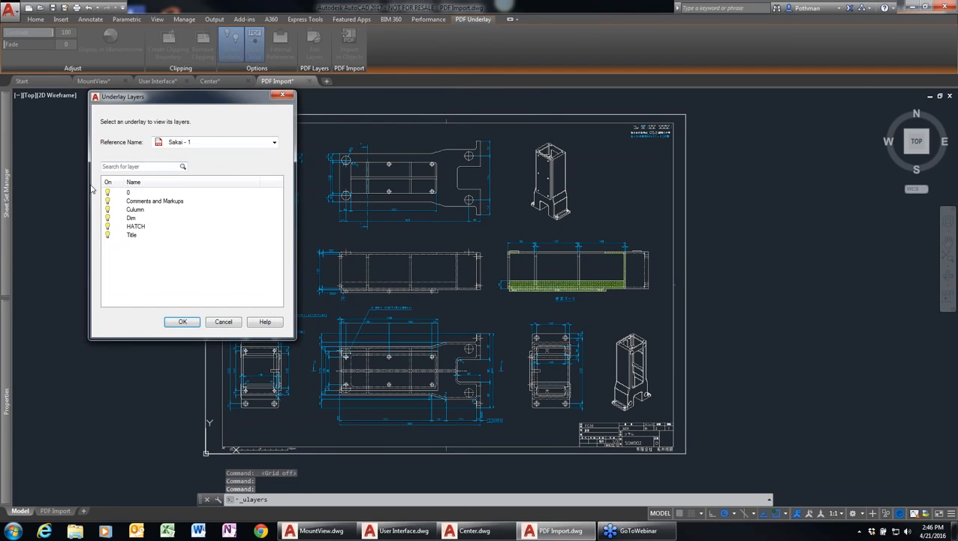
pyautogui.click(107, 193)
pyautogui.click(107, 201)
pyautogui.click(107, 218)
pyautogui.click(108, 226)
pyautogui.click(107, 235)
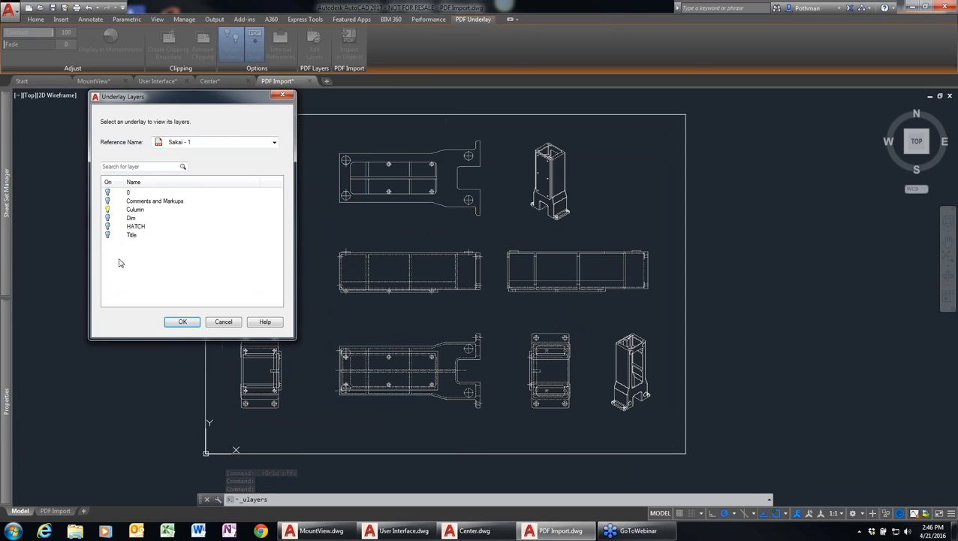
pyautogui.click(182, 322)
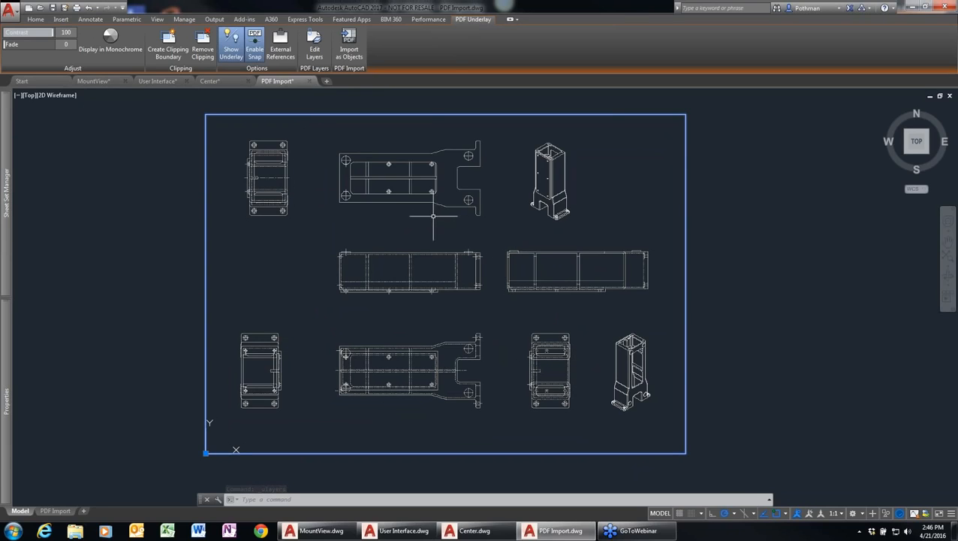
# Import the upper middle plate view of the underlay as objects using a rectangular area, and detach the PDF underlay.
pyautogui.click(351, 55)
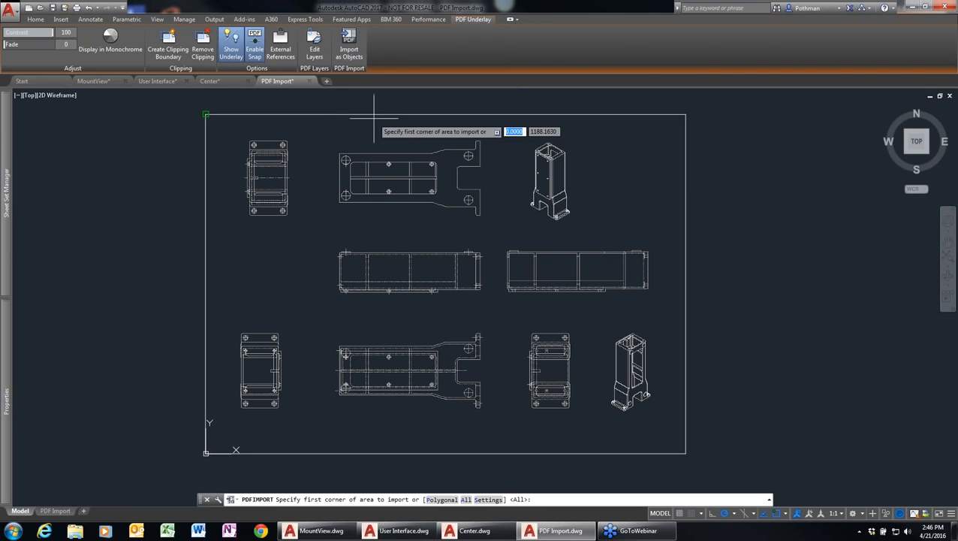
pyautogui.click(321, 129)
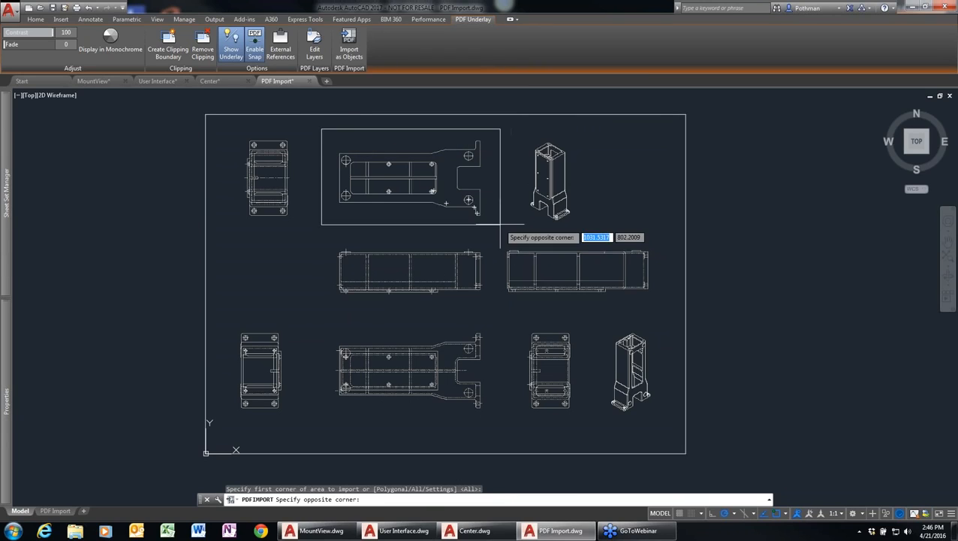
pyautogui.click(500, 223)
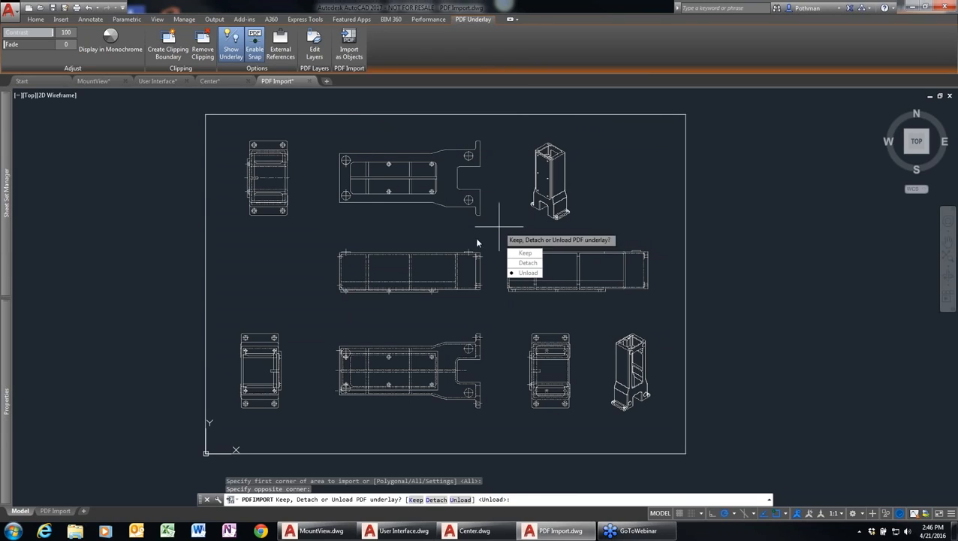
pyautogui.click(527, 263)
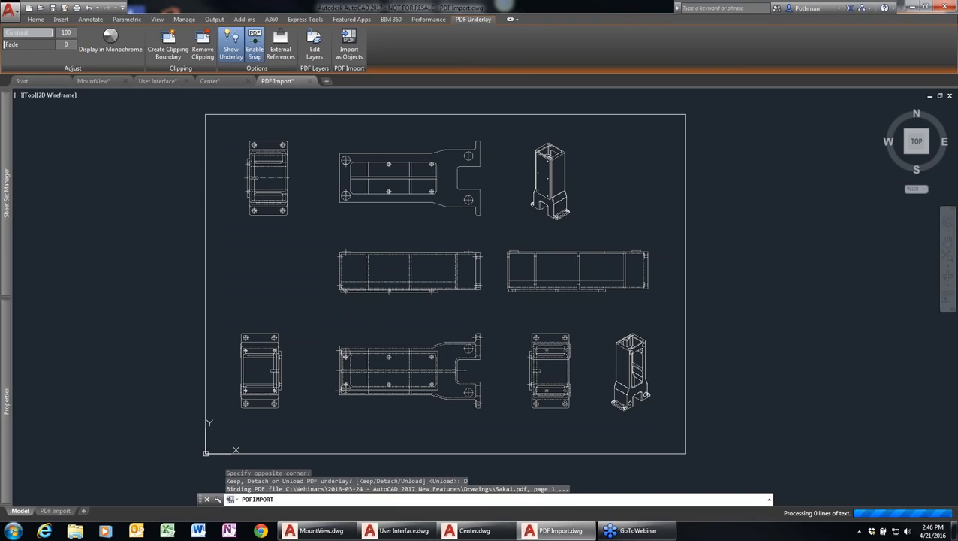
# Examine the imported geometry by selecting the plate's outline polylines and its upper hole circle, and clear the selection.
pyautogui.scroll(4, 412, 155)
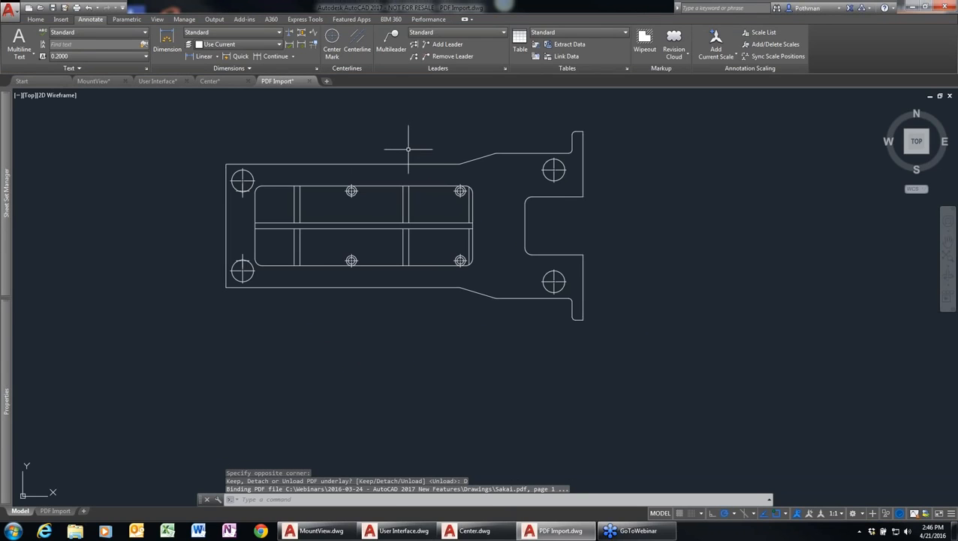
pyautogui.click(406, 162)
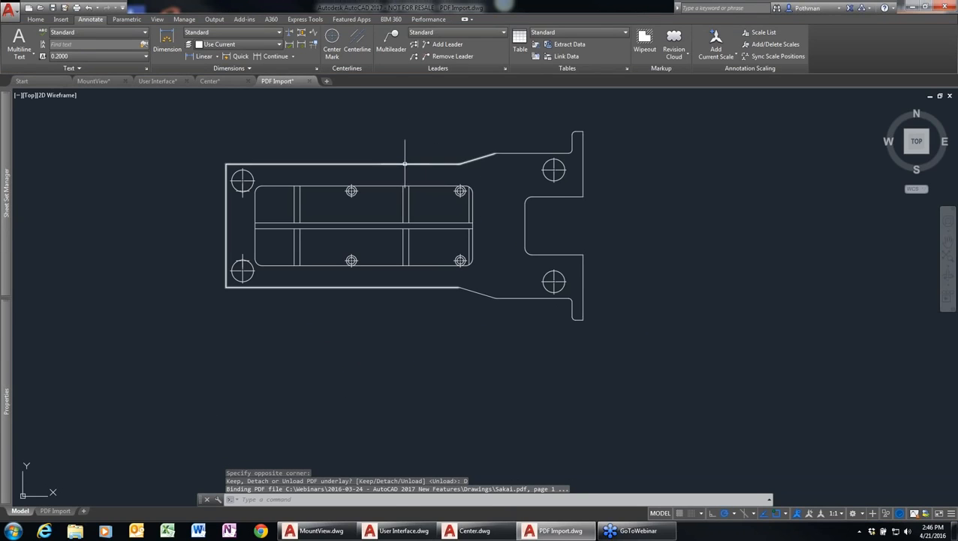
pyautogui.click(533, 153)
pyautogui.click(544, 176)
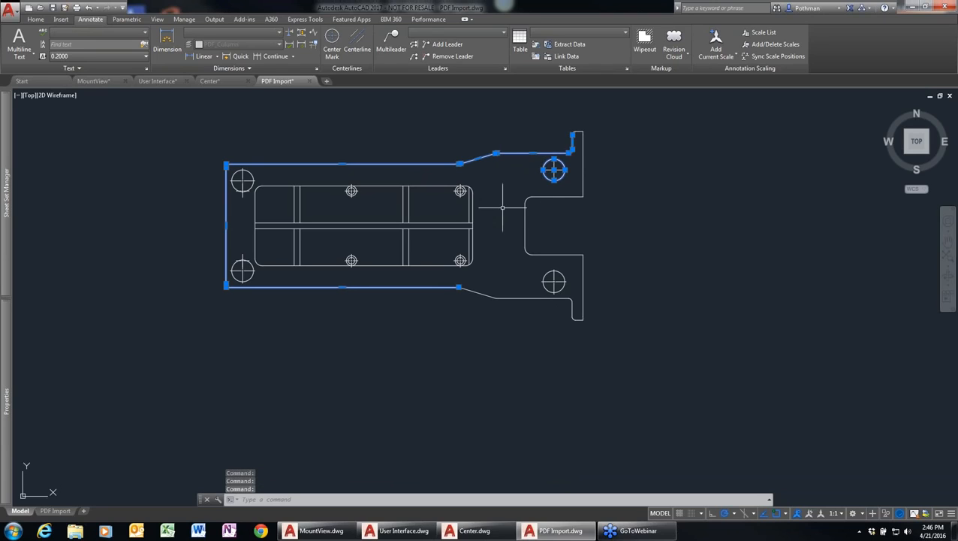
pyautogui.press('Escape')
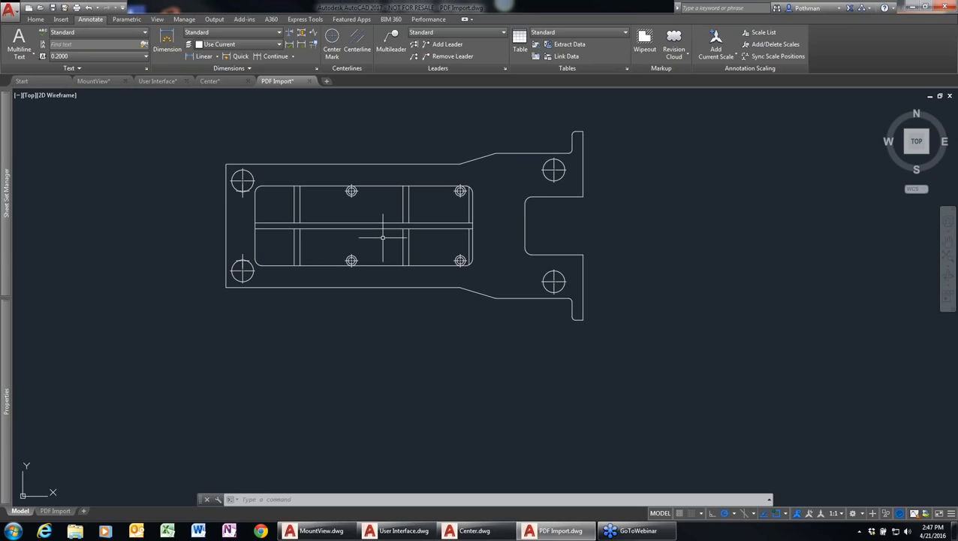
# Erase all of the imported plate geometry using a crossing window.
pyautogui.scroll(-2, 382, 237)
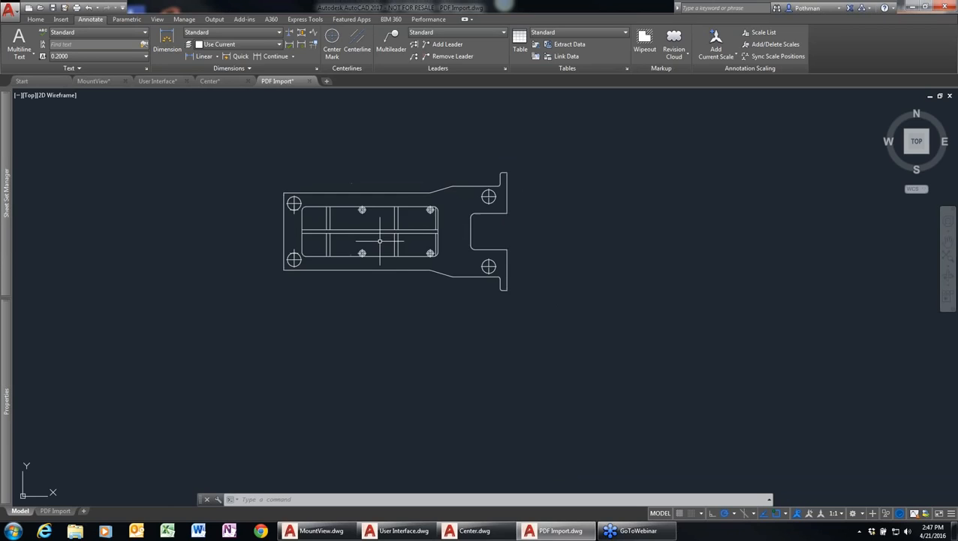
pyautogui.scroll(-2, 380, 241)
pyautogui.click(510, 306)
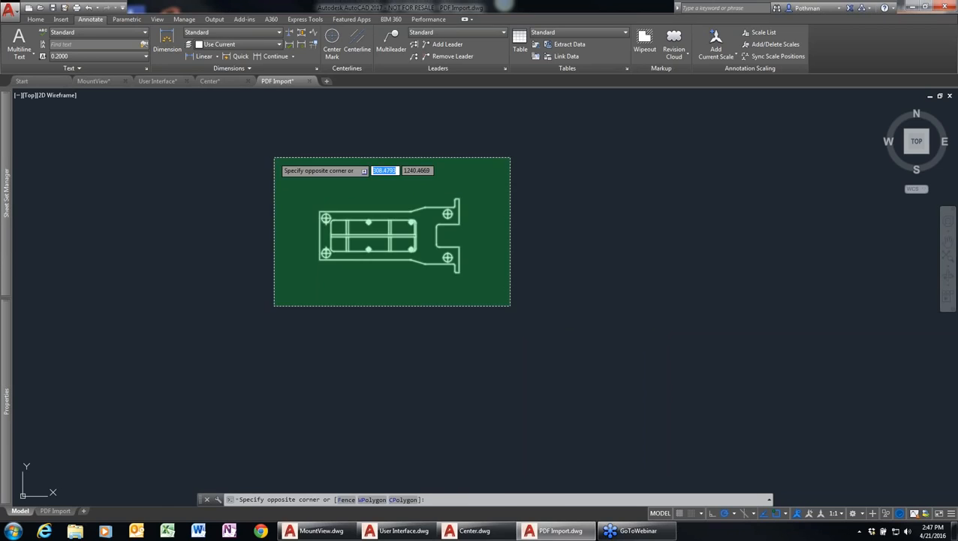
pyautogui.click(275, 158)
pyautogui.press('Delete')
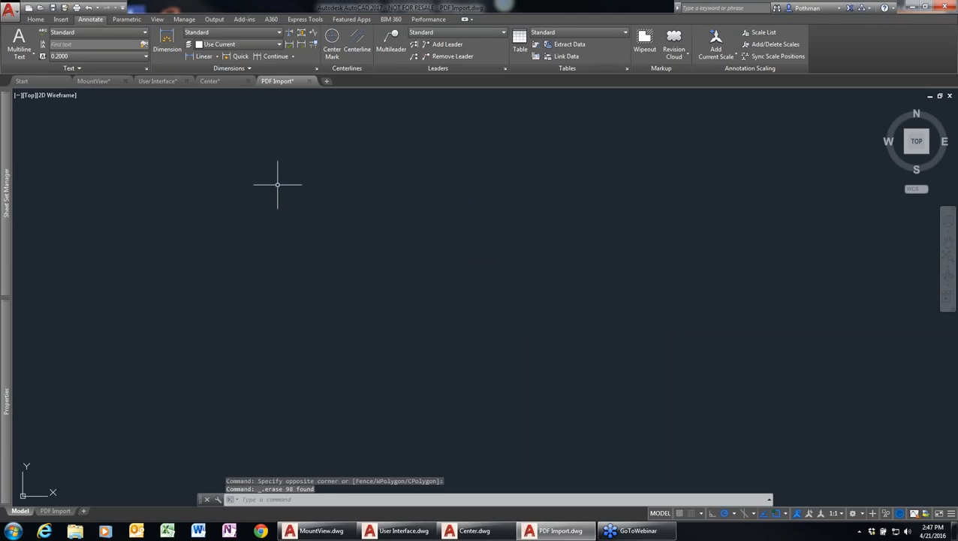
# Start a PDF import from file and choose Mount View Cabin.pdf from the Drawings folder.
pyautogui.scroll(-2, 359, 256)
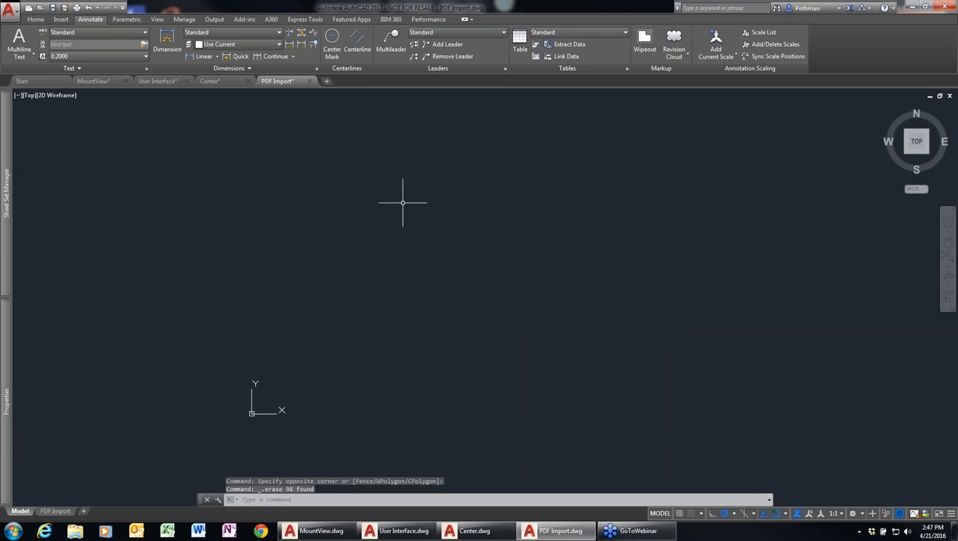
pyautogui.click(61, 20)
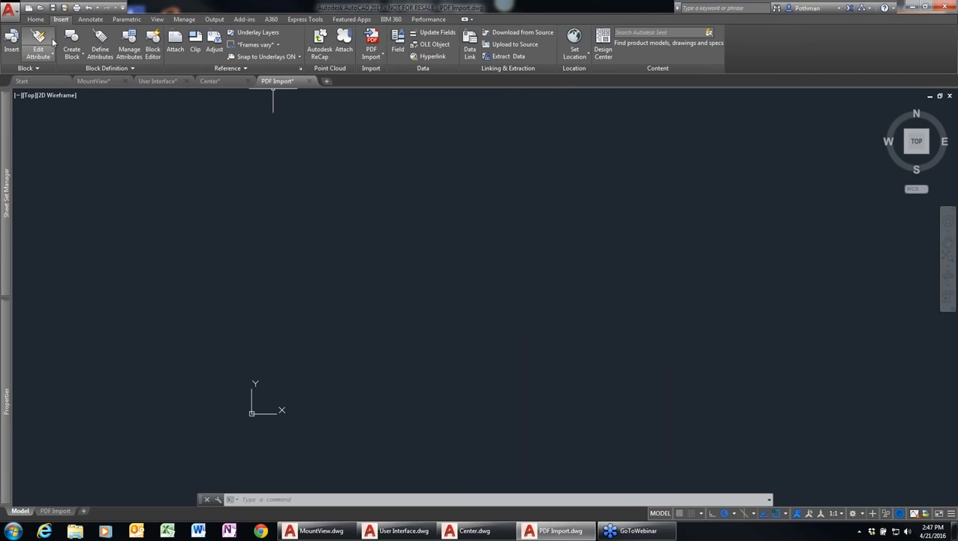
pyautogui.click(14, 48)
pyautogui.press('Escape')
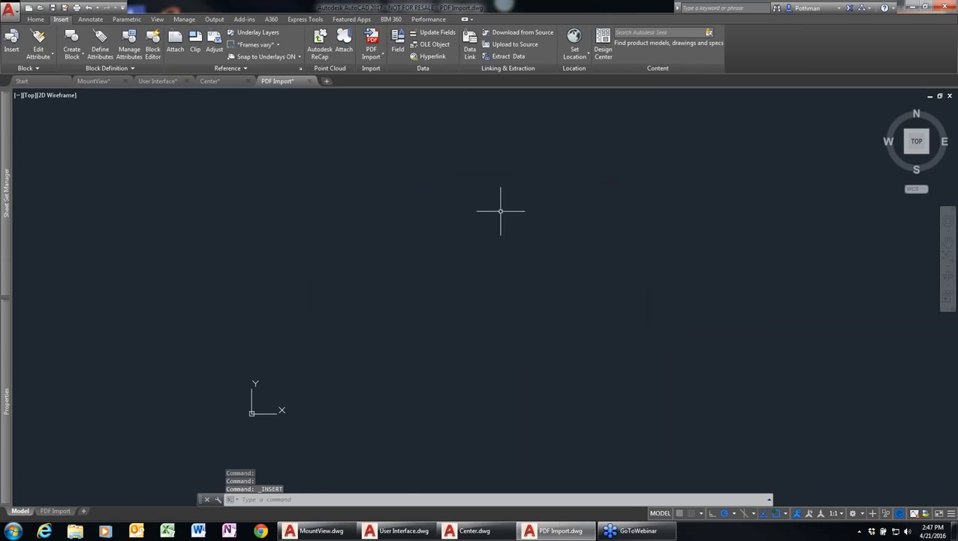
pyautogui.click(375, 38)
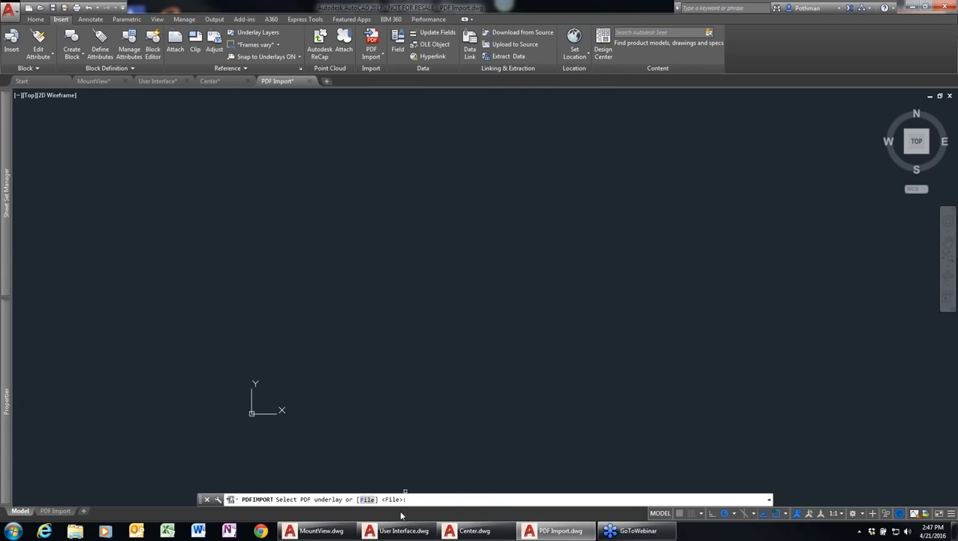
pyautogui.click(367, 500)
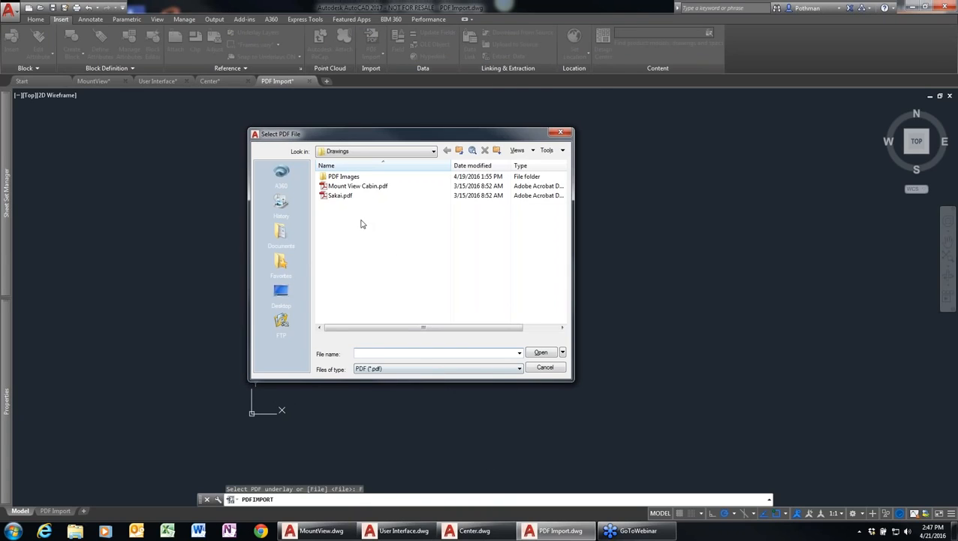
pyautogui.click(366, 186)
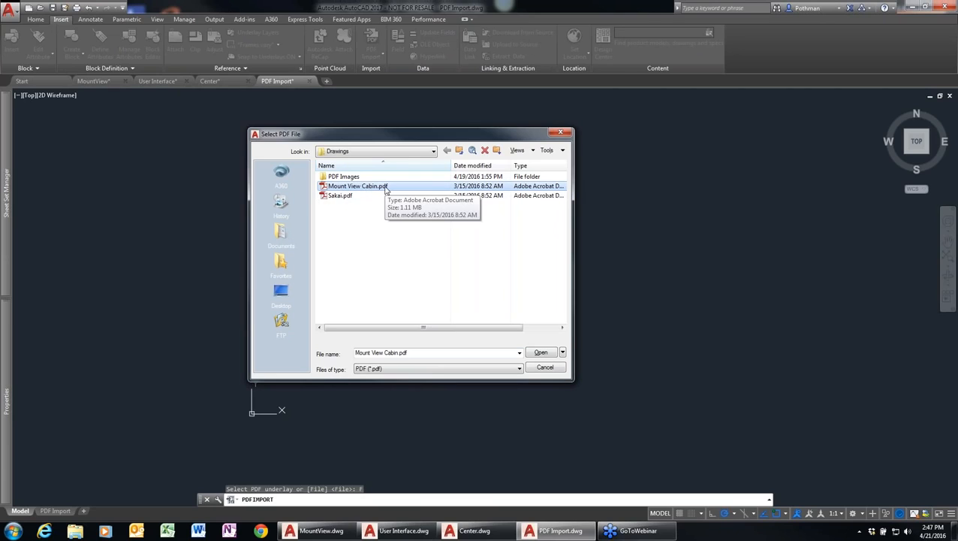
pyautogui.click(541, 352)
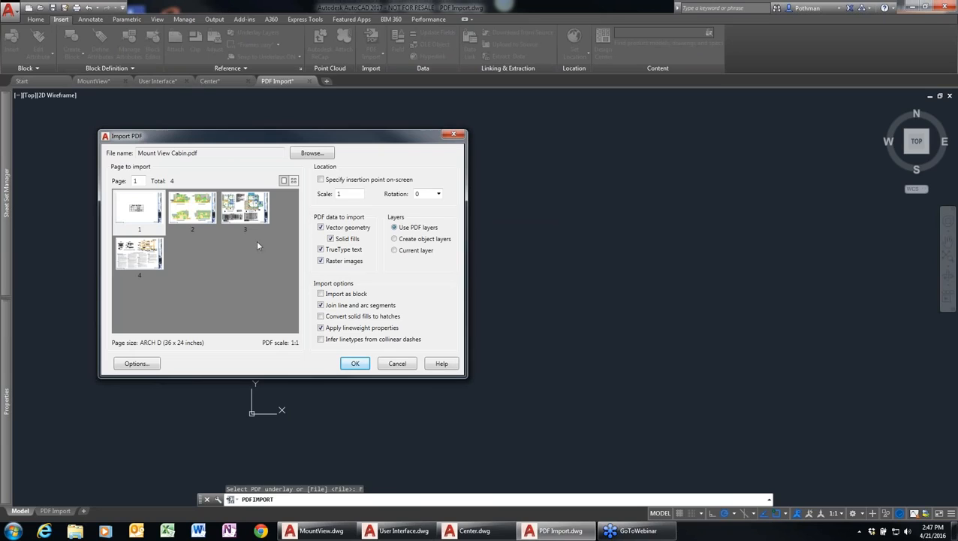
# Import page 3 of the PDF at a scale of 48, keeping the PDF layers.
pyautogui.click(149, 219)
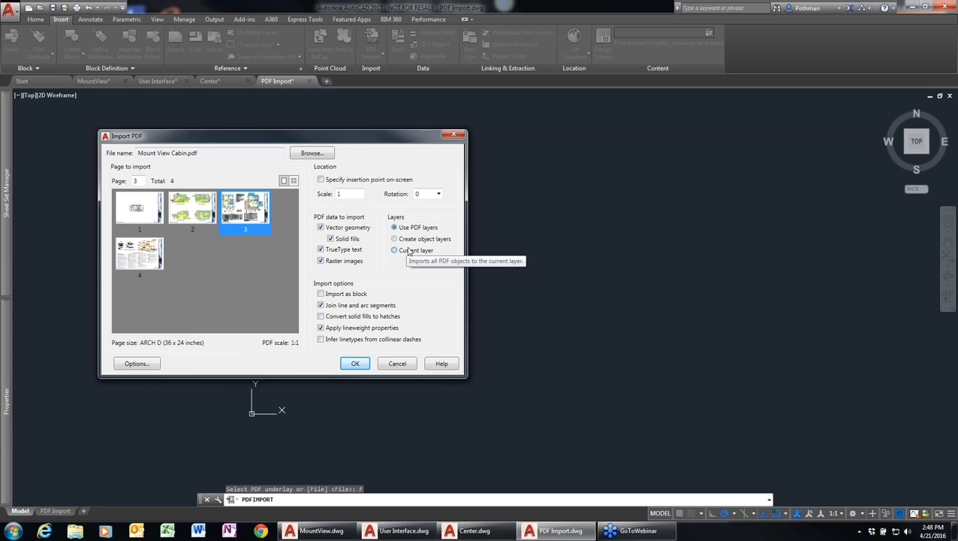
pyautogui.click(359, 195)
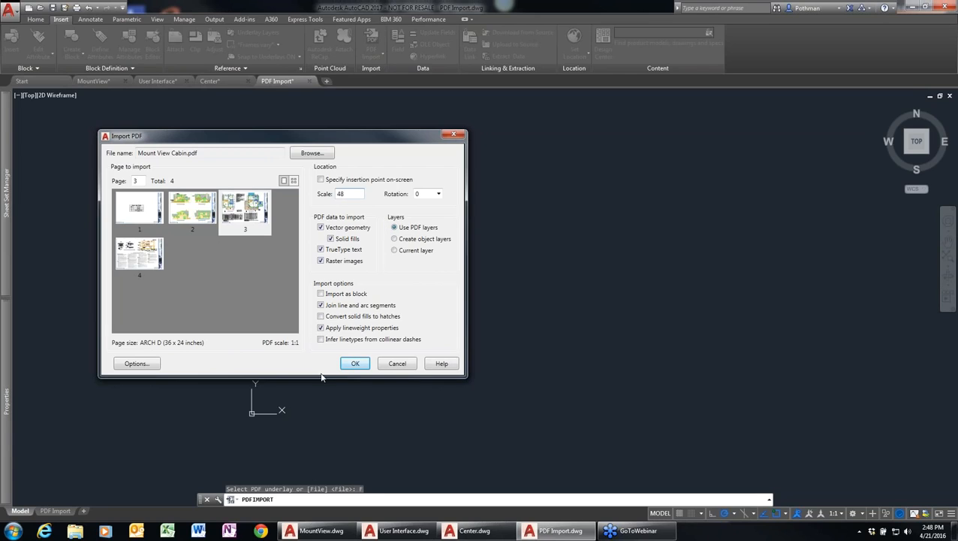
pyautogui.click(355, 364)
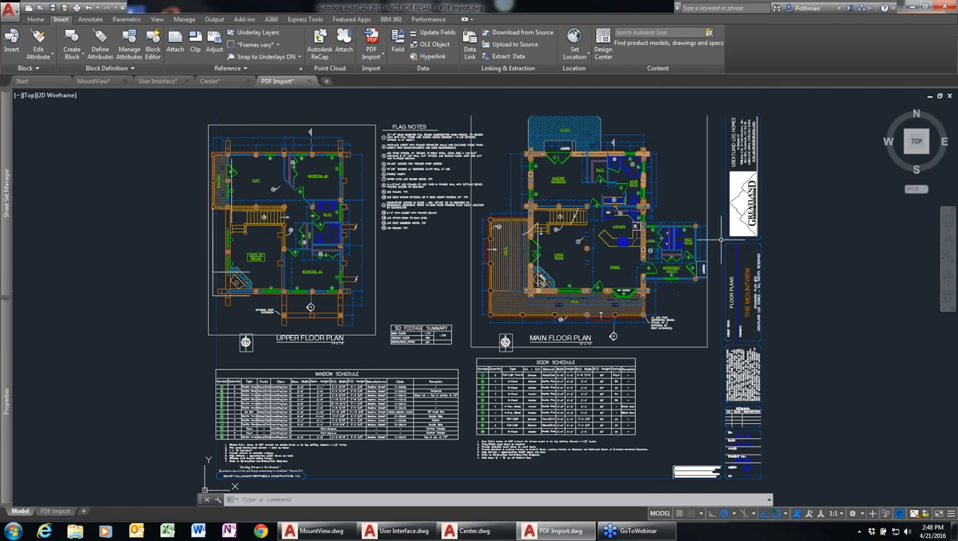
# Inspect the properties of the Greatland Log Homes logo image in the title block, and clear the selection.
pyautogui.scroll(6, 751, 210)
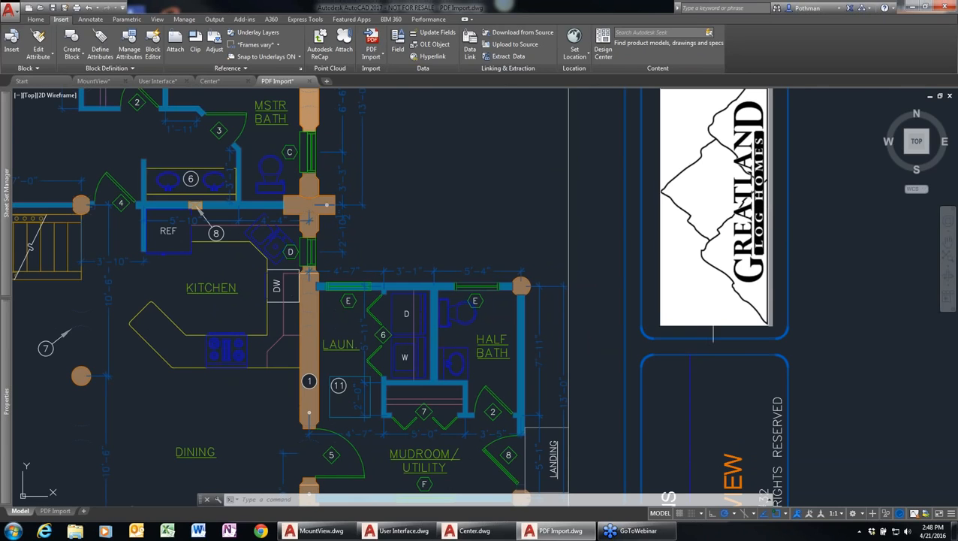
pyautogui.click(712, 330)
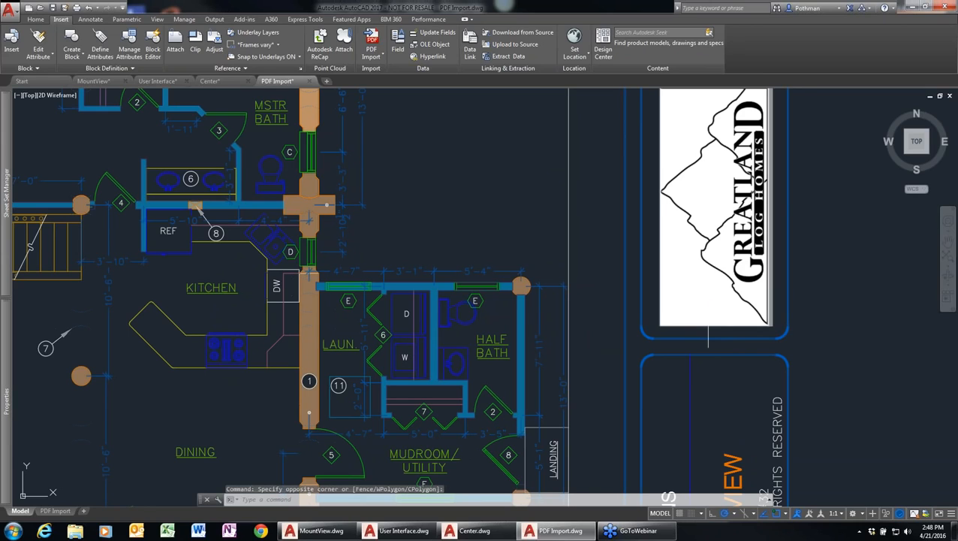
pyautogui.click(661, 349)
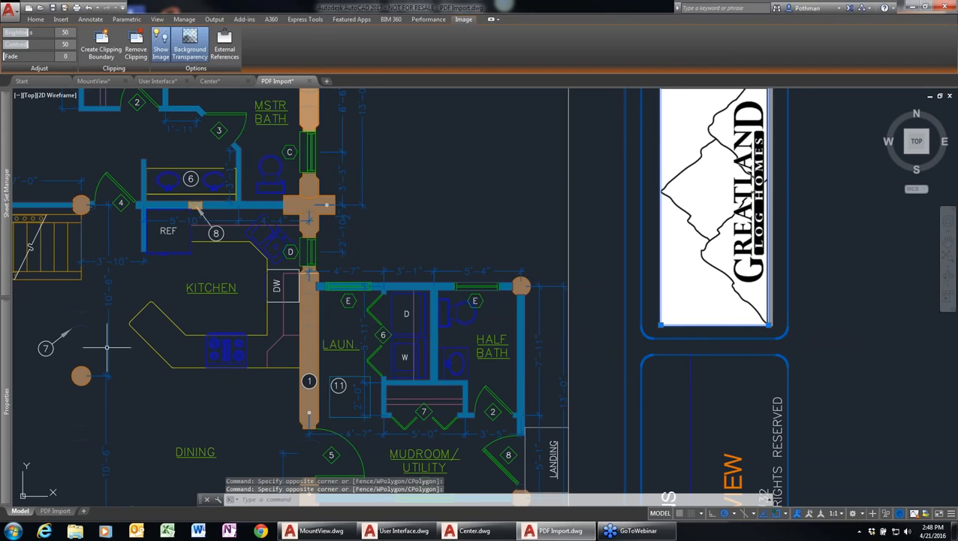
pyautogui.moveTo(9, 360)
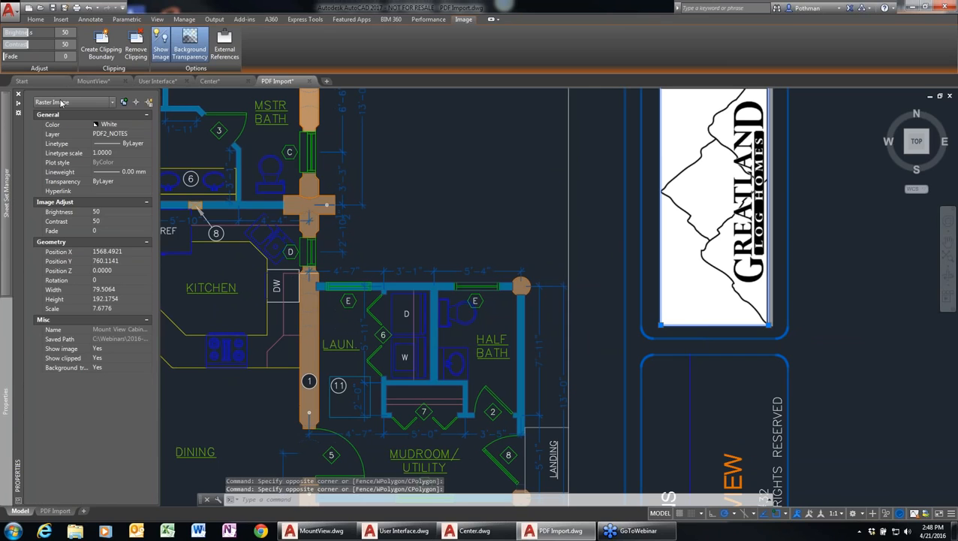
pyautogui.press('Escape')
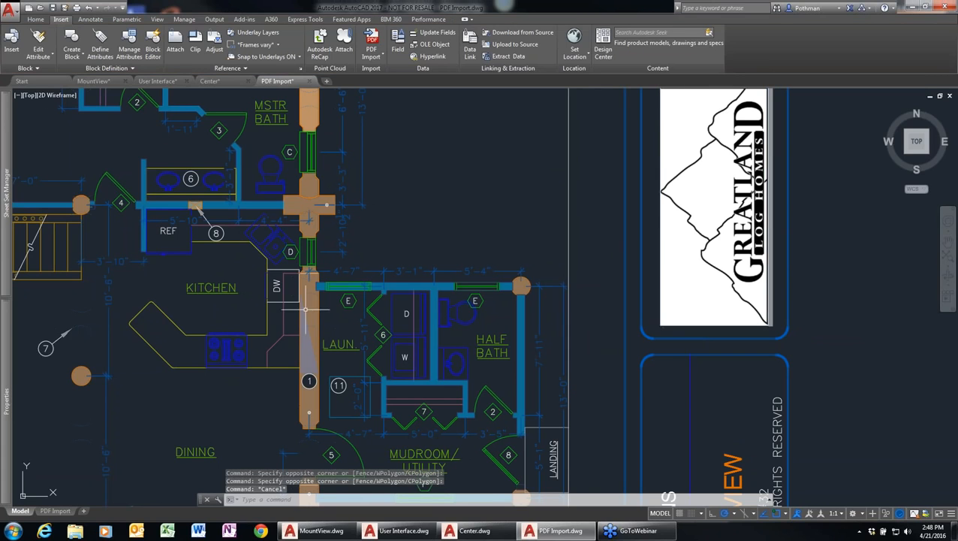
# Examine the imported flag notes text by selecting the strokes of a letter in the word TEMPERED, and clear the selection.
pyautogui.scroll(2, 305, 308)
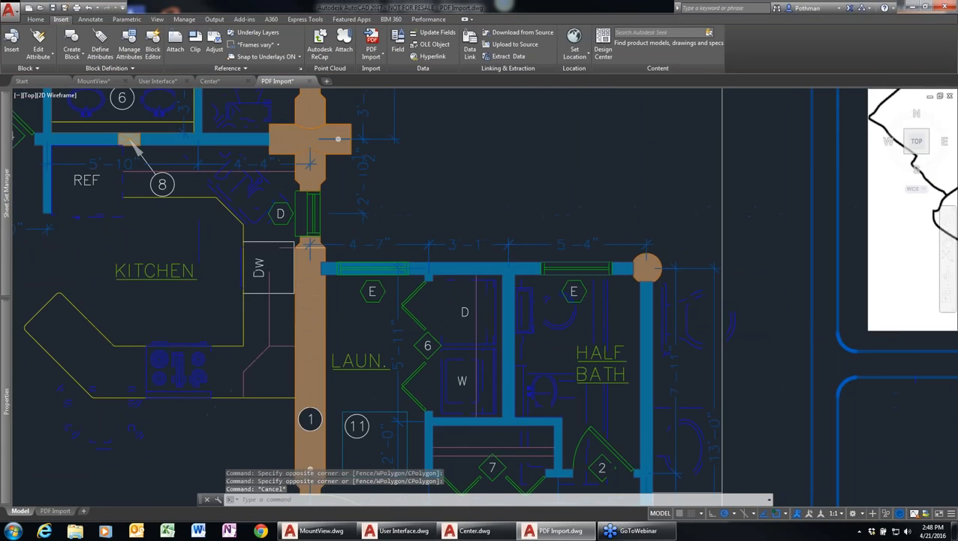
pyautogui.scroll(-4, 307, 299)
pyautogui.moveTo(120, 309); pyautogui.dragTo(499, 371, button='middle')
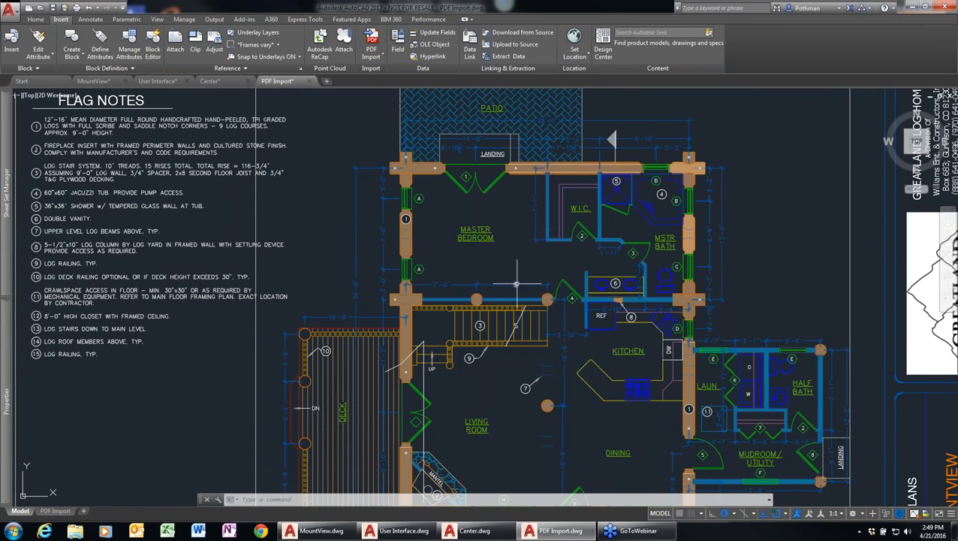
pyautogui.scroll(-2, 193, 309)
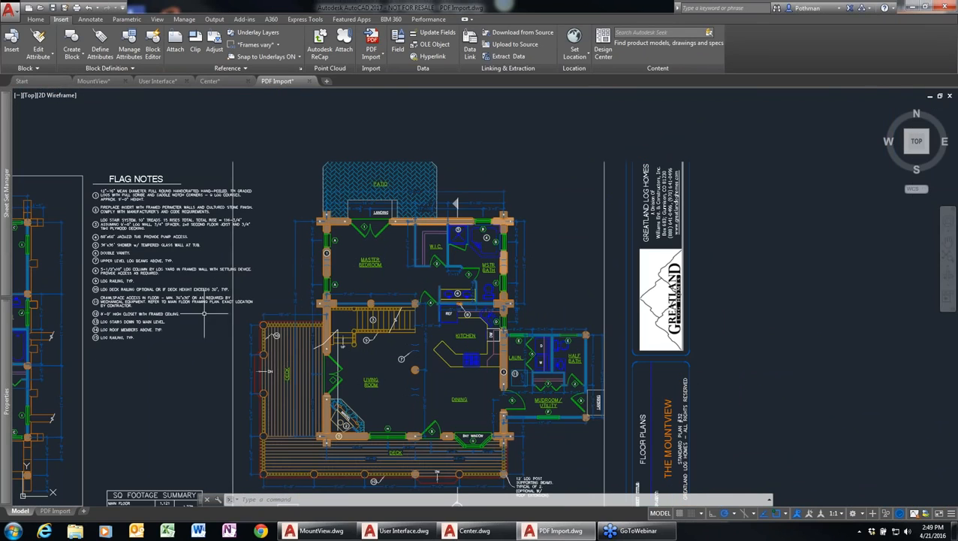
pyautogui.press('Escape')
pyautogui.press('Escape')
pyautogui.scroll(8, 171, 245)
pyautogui.moveTo(151, 265); pyautogui.dragTo(351, 298, button='middle')
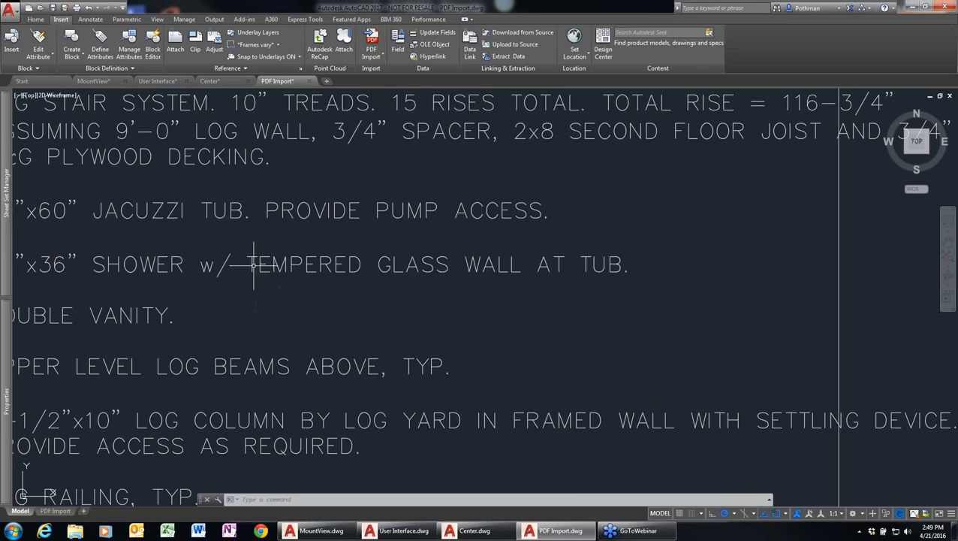
pyautogui.scroll(5, 255, 257)
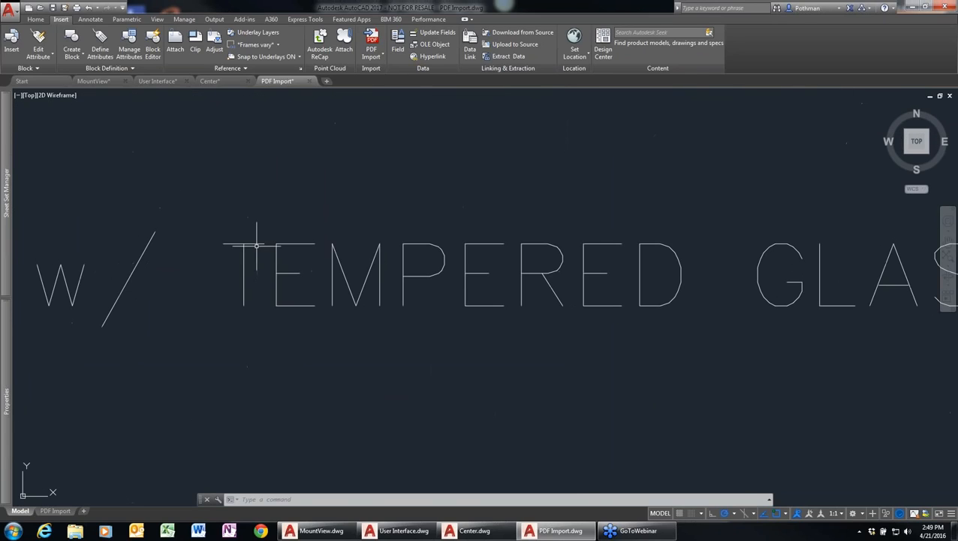
pyautogui.click(246, 245)
pyautogui.press('Escape')
pyautogui.click(289, 274)
pyautogui.click(299, 242)
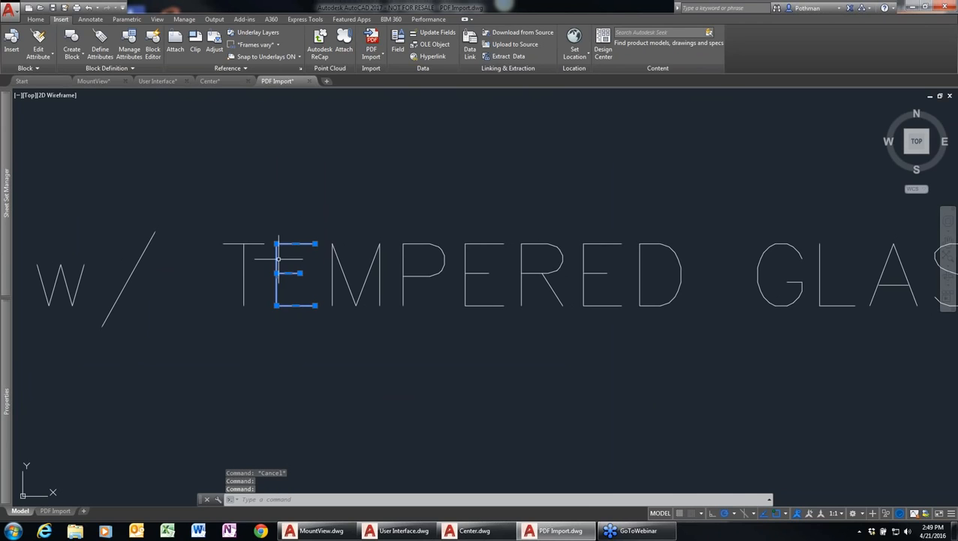
pyautogui.press('Escape')
# Examine the imported company name text above the logo in the title block, and clear the selection.
pyautogui.scroll(-8, 359, 338)
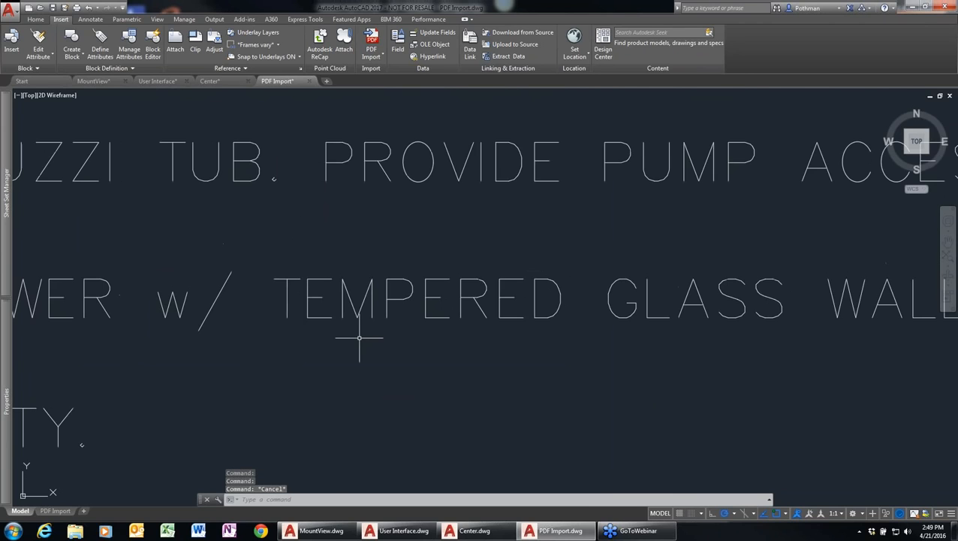
pyautogui.scroll(5, 711, 351)
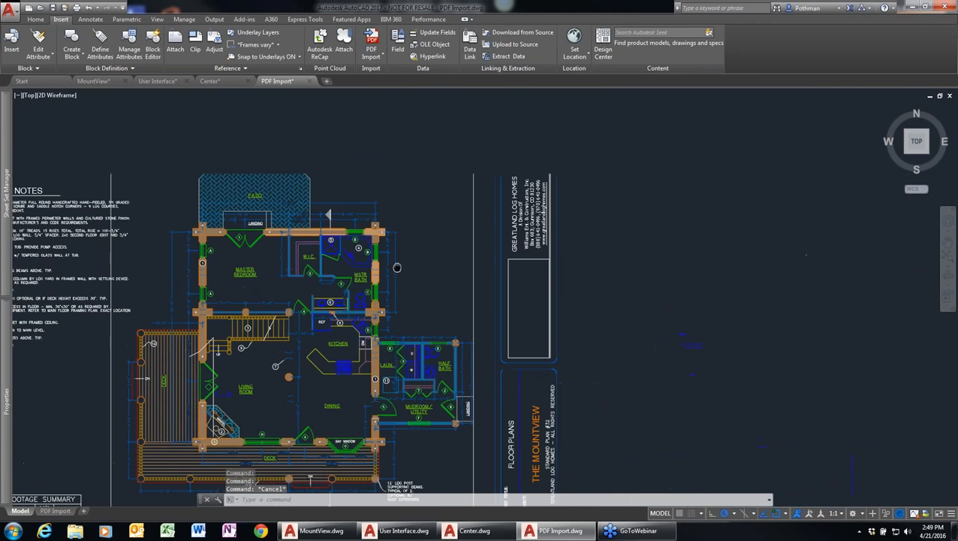
pyautogui.moveTo(466, 233); pyautogui.dragTo(390, 324, button='middle')
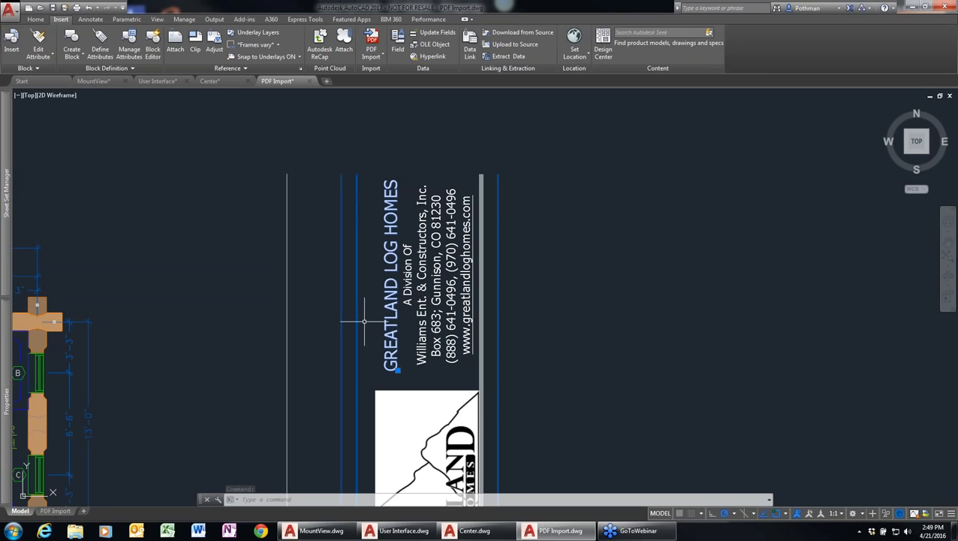
pyautogui.press('Escape')
pyautogui.press('Escape')
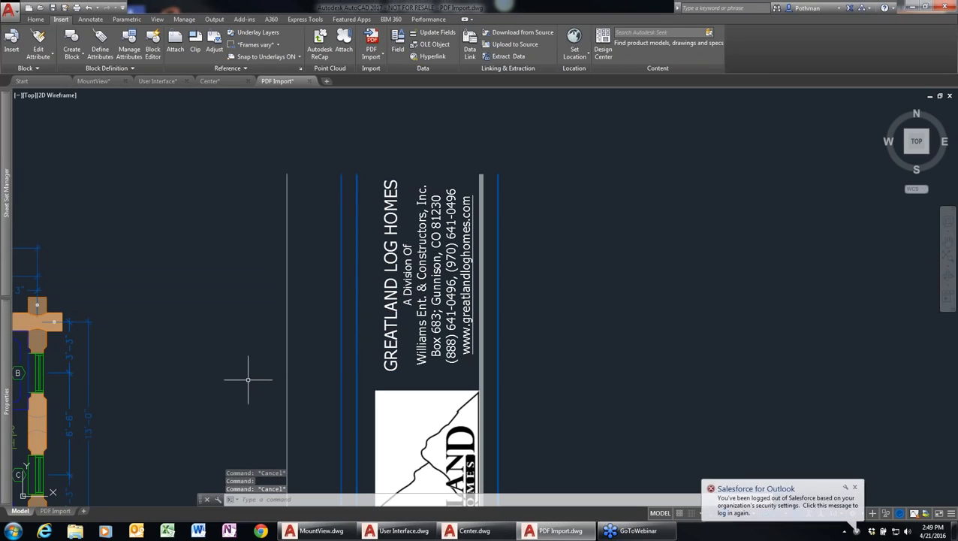
# Open the 2D Graphics sheet from the sheet set, and display the house elevation in model space.
pyautogui.scroll(-3, 250, 380)
pyautogui.moveTo(187, 371); pyautogui.dragTo(502, 300, button='middle')
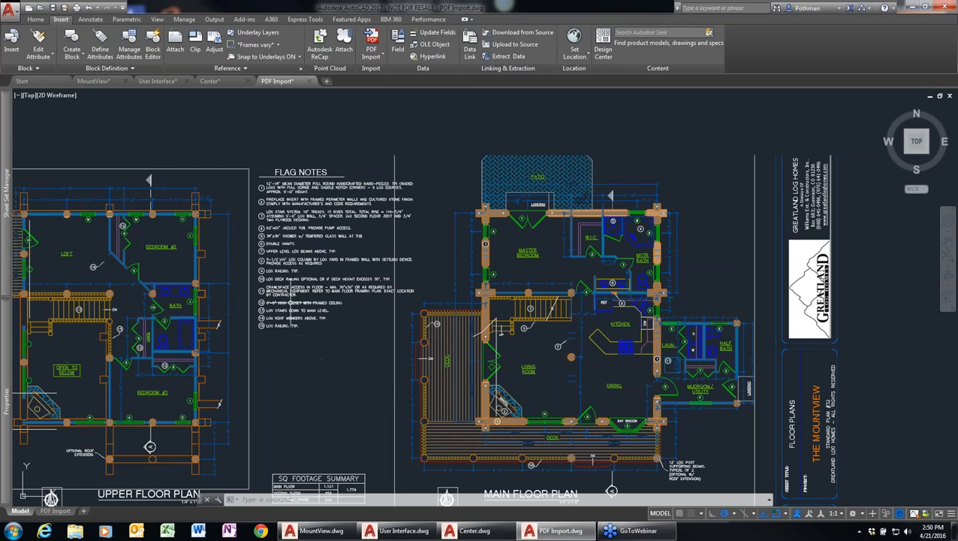
pyautogui.moveTo(6, 180)
pyautogui.doubleClick(66, 135)
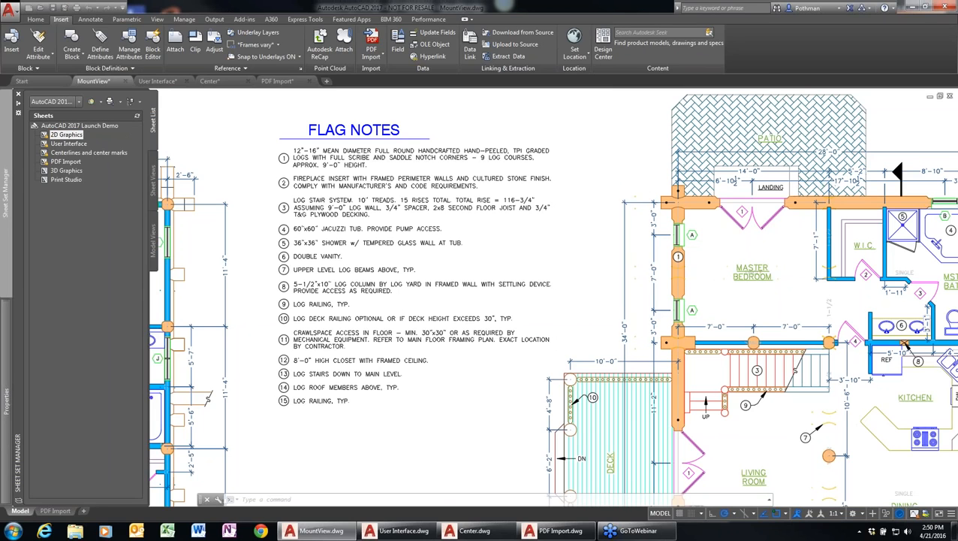
pyautogui.click(25, 511)
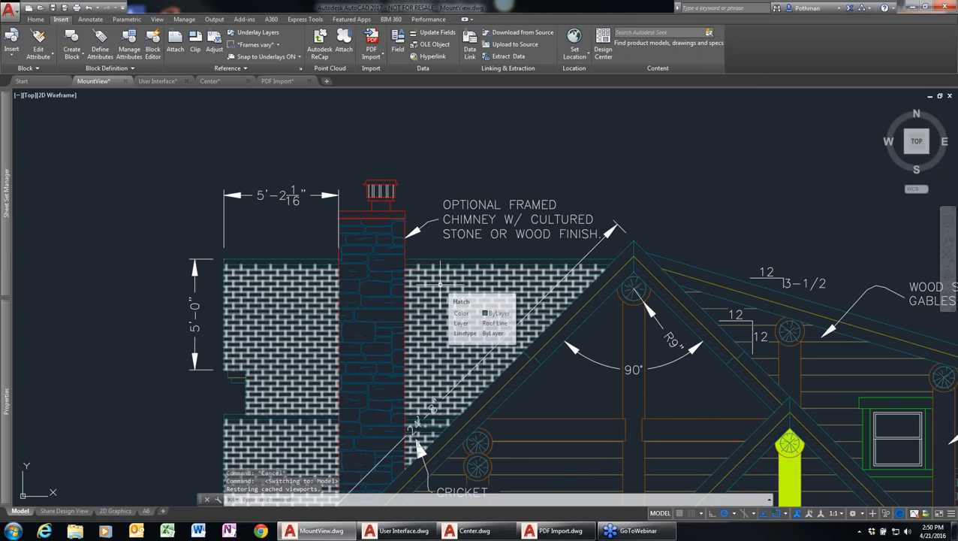
pyautogui.scroll(-6, 458, 311)
pyautogui.scroll(-3, 491, 256)
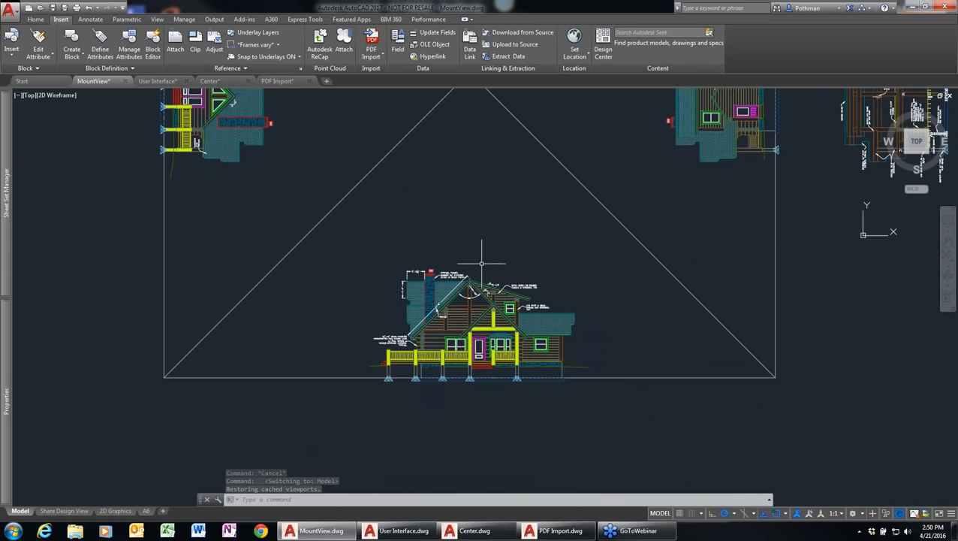
pyautogui.scroll(7, 473, 272)
# Review the video card details and effects in the Graphics Performance settings, and close the dialog without changes.
pyautogui.moveTo(376, 288)
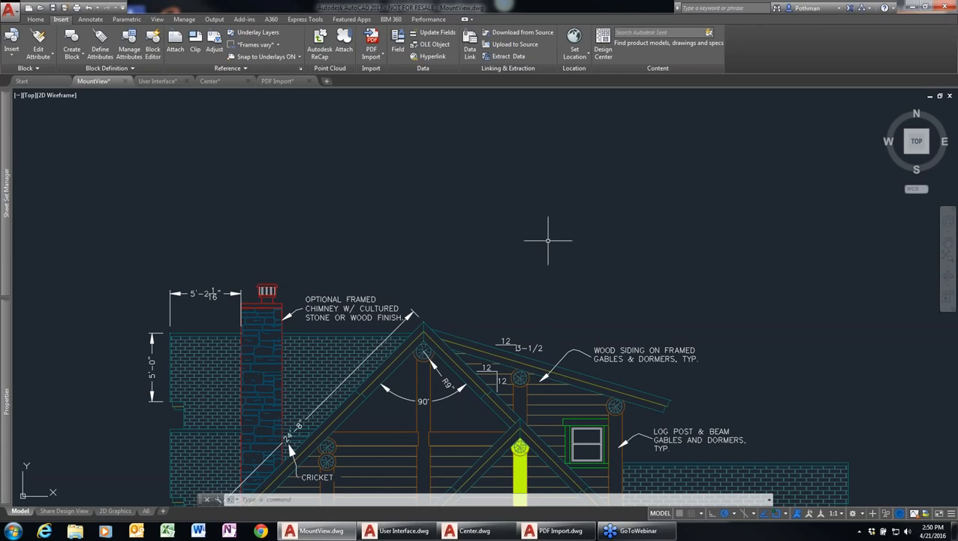
pyautogui.press('Escape')
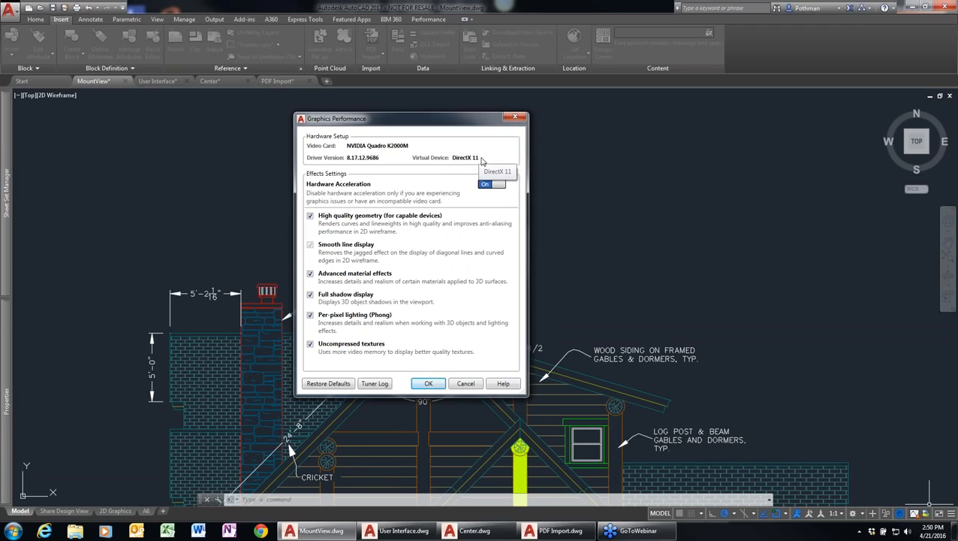
pyautogui.press('Escape')
pyautogui.press('Escape')
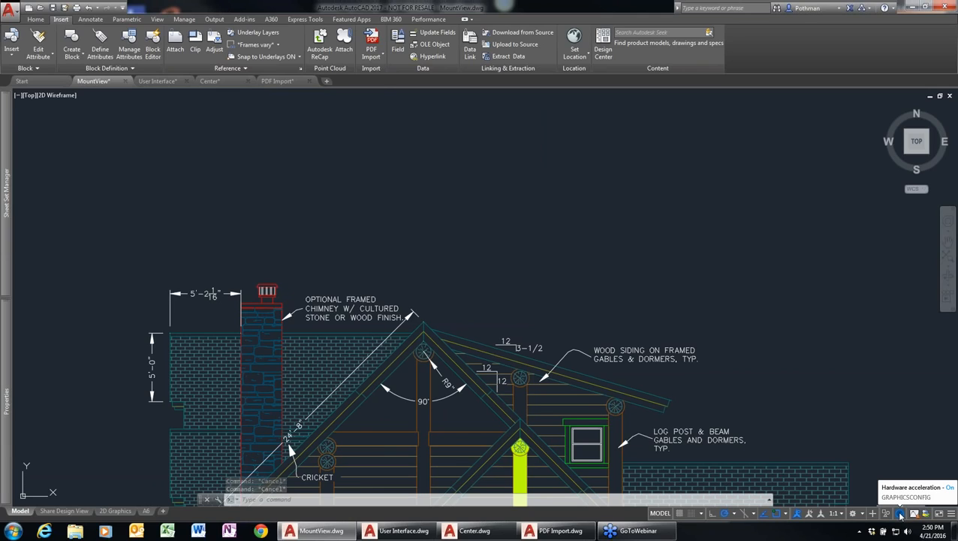
# Reopen the Graphics Performance settings and toggle Hardware Acceleration off and back on.
pyautogui.rightClick(900, 514)
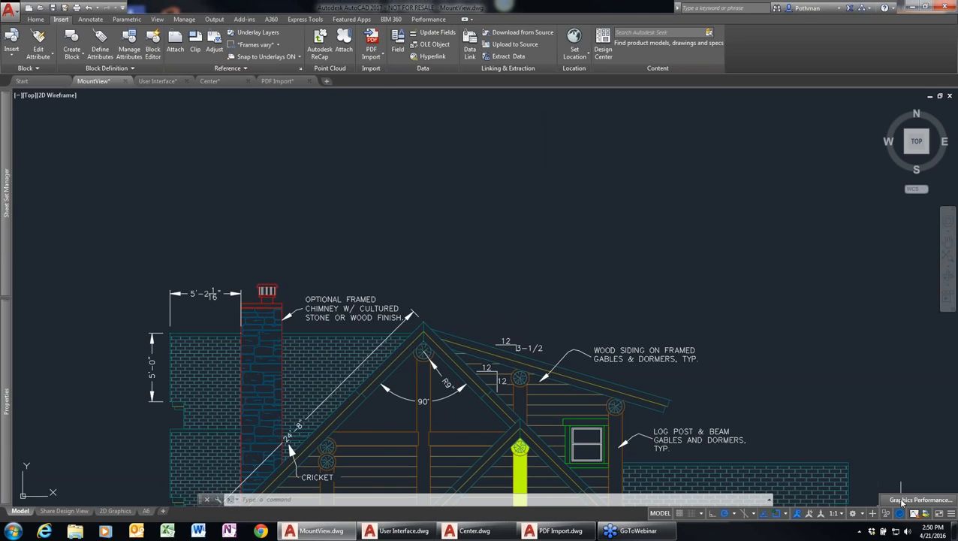
pyautogui.click(903, 500)
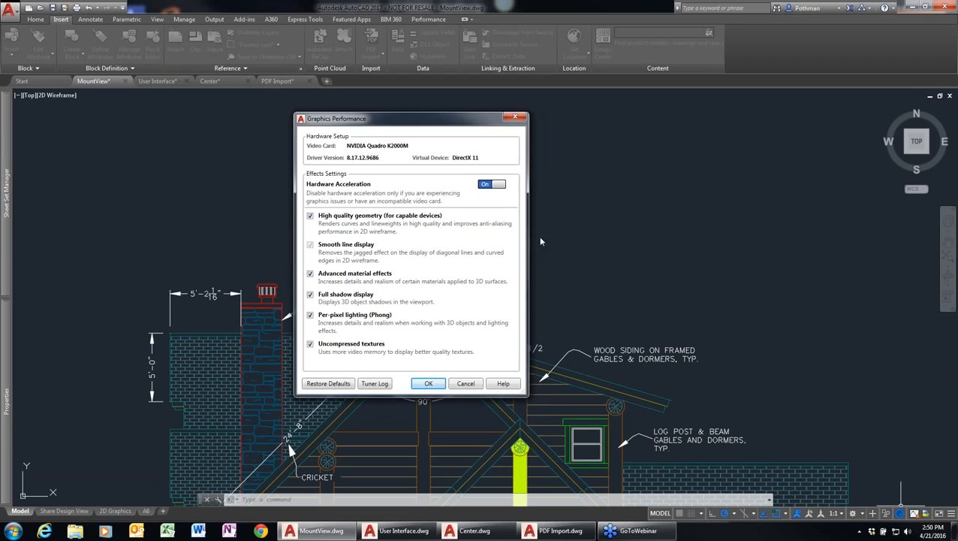
pyautogui.click(488, 185)
pyautogui.click(499, 185)
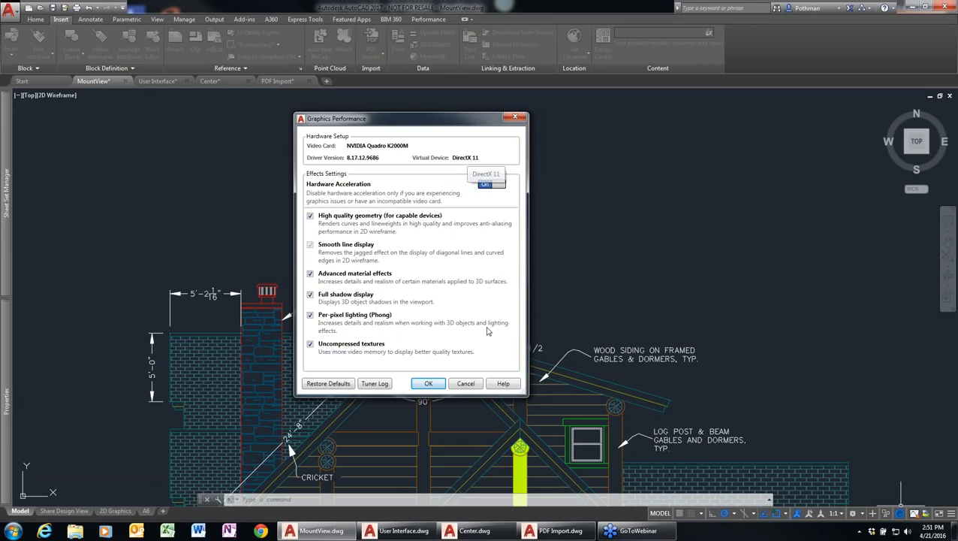
# Accept the graphics performance settings and restore the Dots custom model view, showing the floor plan around the SINGLE beam.
pyautogui.click(428, 383)
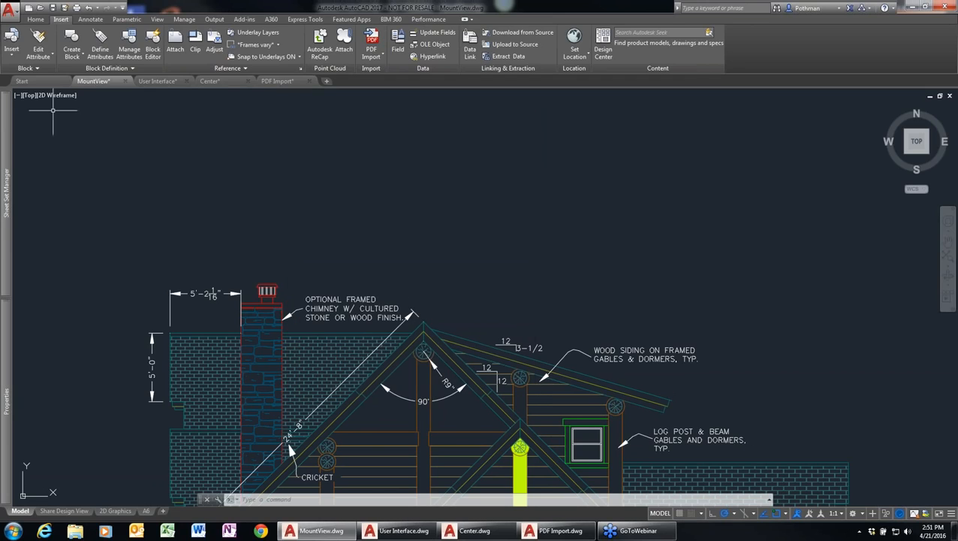
pyautogui.click(31, 99)
pyautogui.moveTo(53, 110)
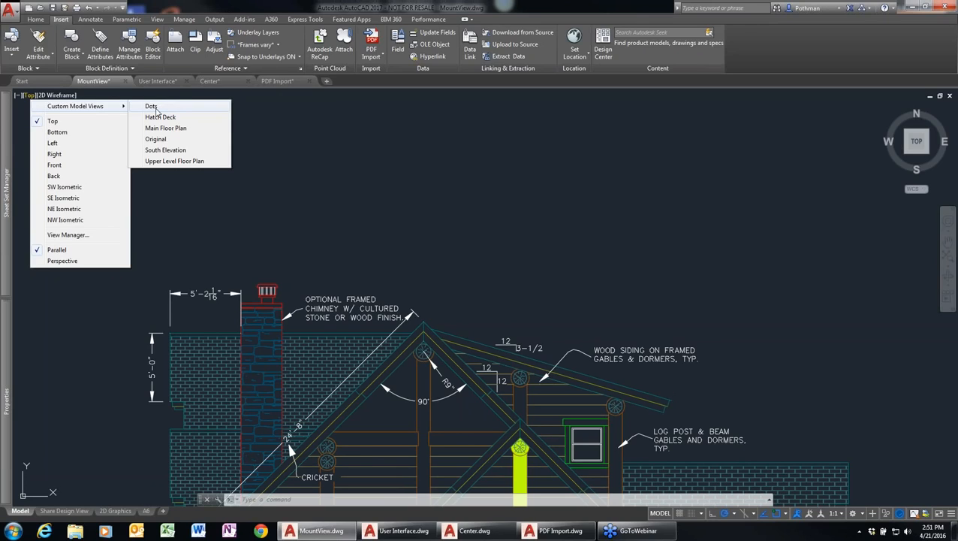
pyautogui.click(154, 107)
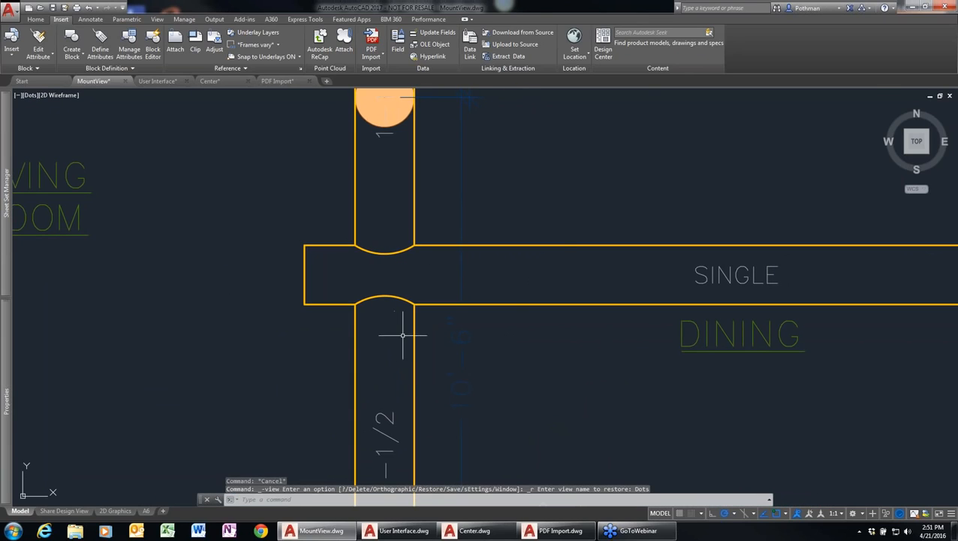
pyautogui.scroll(-5, 534, 250)
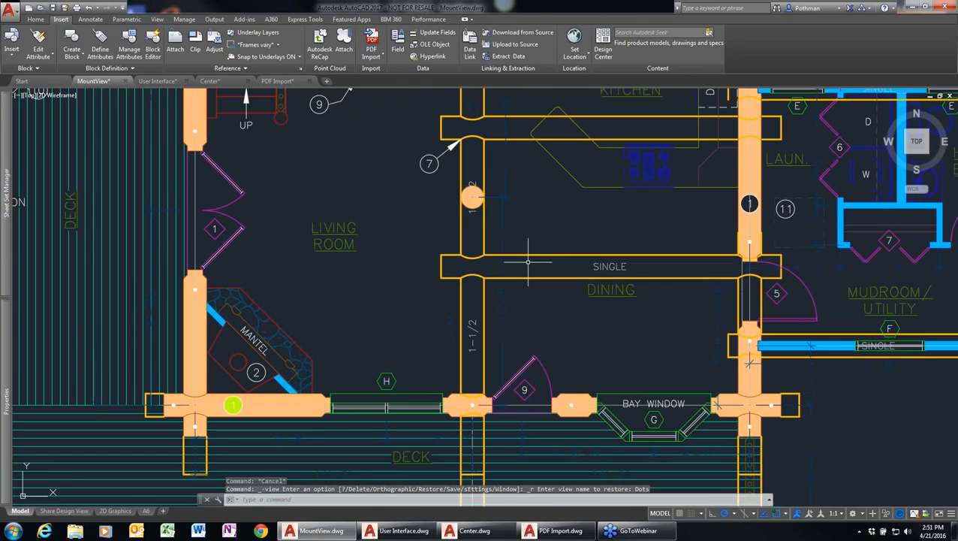
pyautogui.scroll(3, 519, 251)
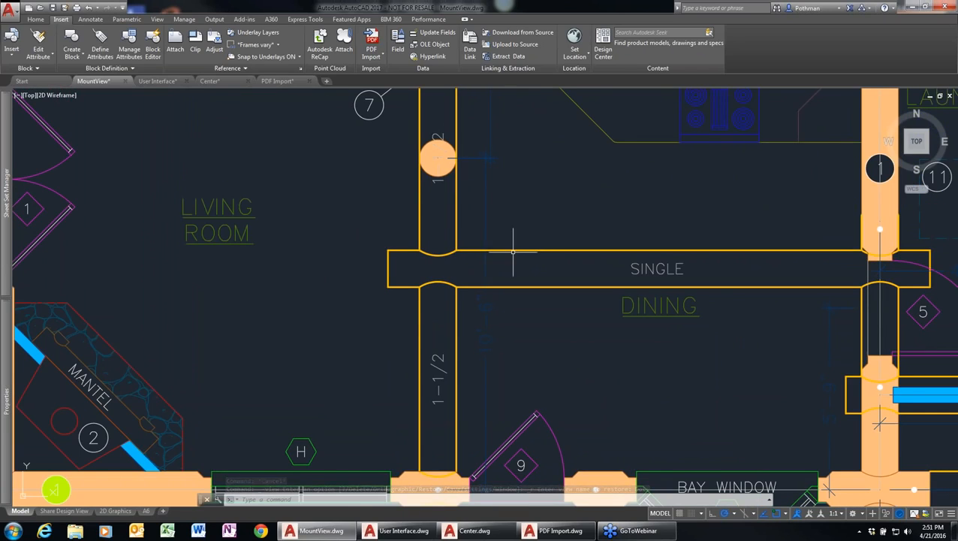
# Set the linetype of the SINGLE beam polyline between the living and dining rooms to DOT2, and clear the selection.
pyautogui.moveTo(516, 250)
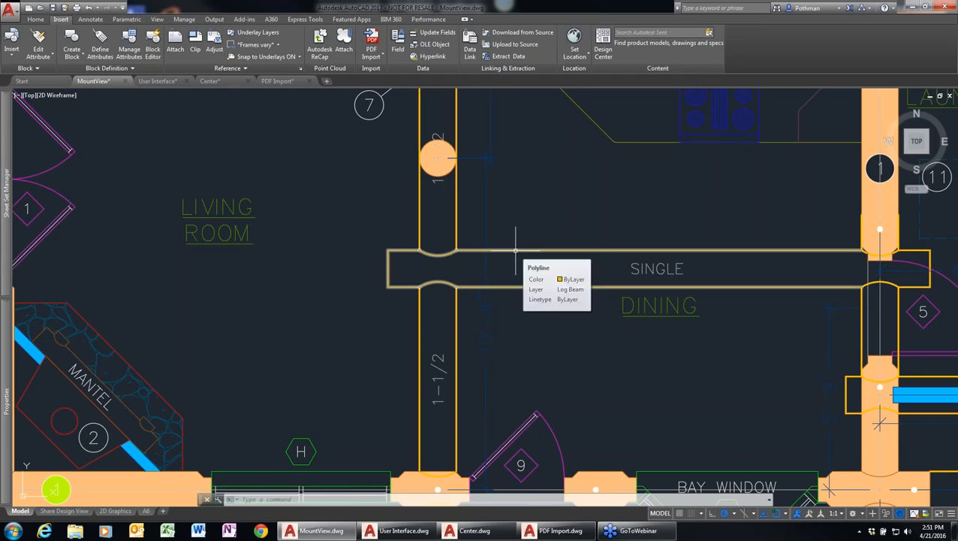
pyautogui.click(525, 250)
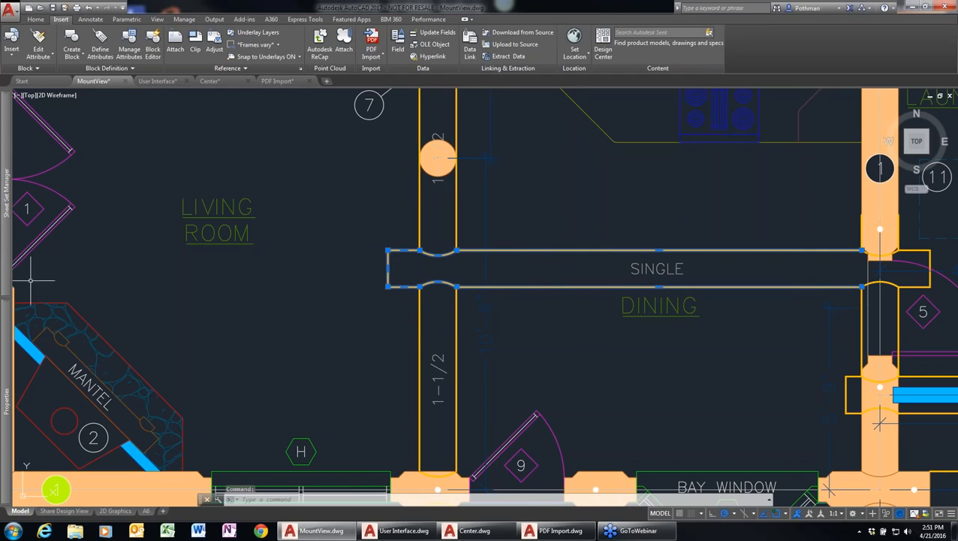
pyautogui.moveTo(5, 285)
pyautogui.moveTo(3, 339)
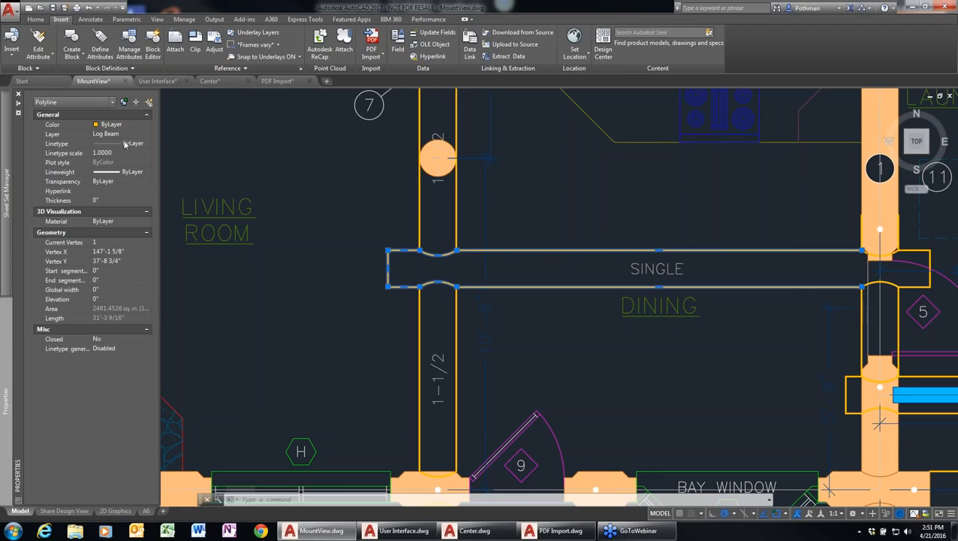
pyautogui.click(126, 144)
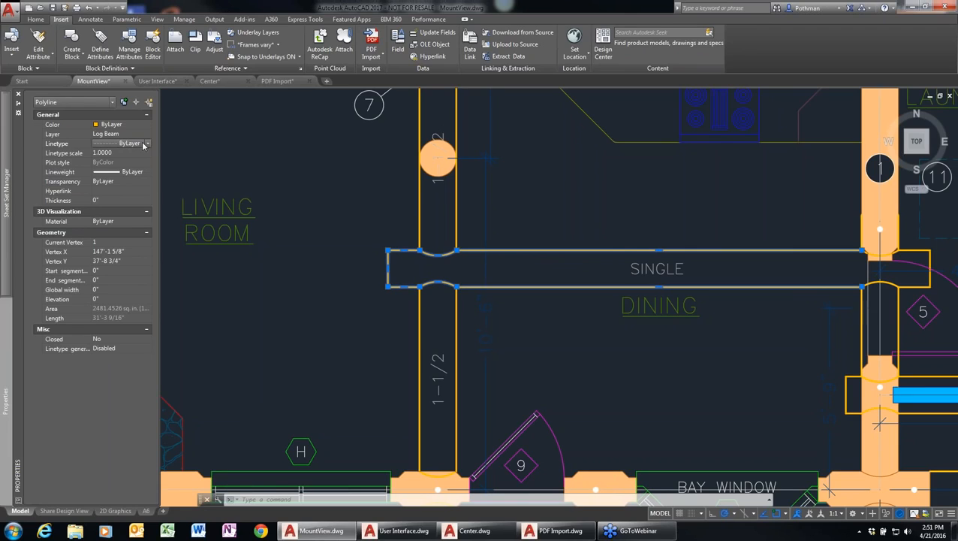
pyautogui.click(148, 143)
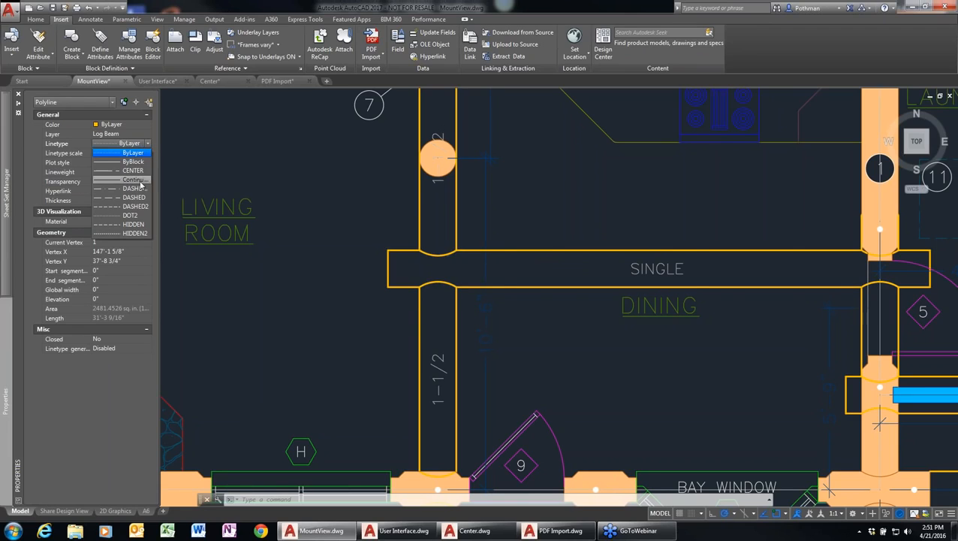
pyautogui.click(134, 218)
pyautogui.press('Escape')
pyautogui.scroll(4, 525, 297)
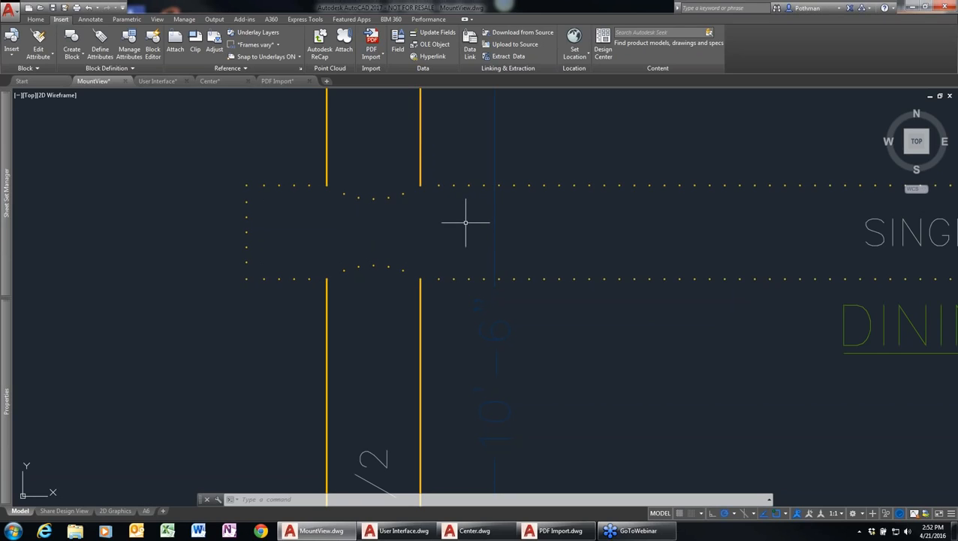
# Set LTGAPSELECTION to 1, test selecting the dotted beam outline at a gap between dots, and clear the selection.
pyautogui.press('Escape')
pyautogui.press('Escape')
pyautogui.write('LTs')
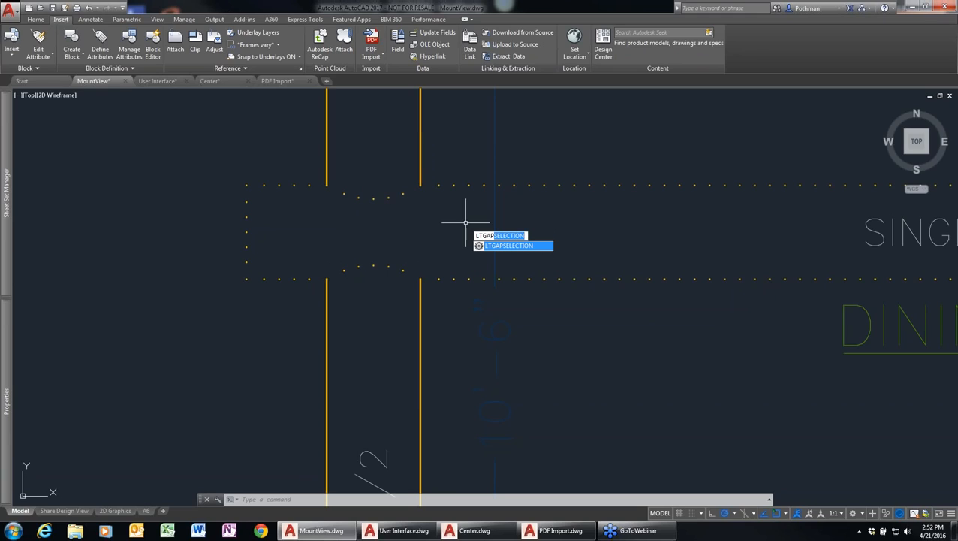
pyautogui.click(525, 248)
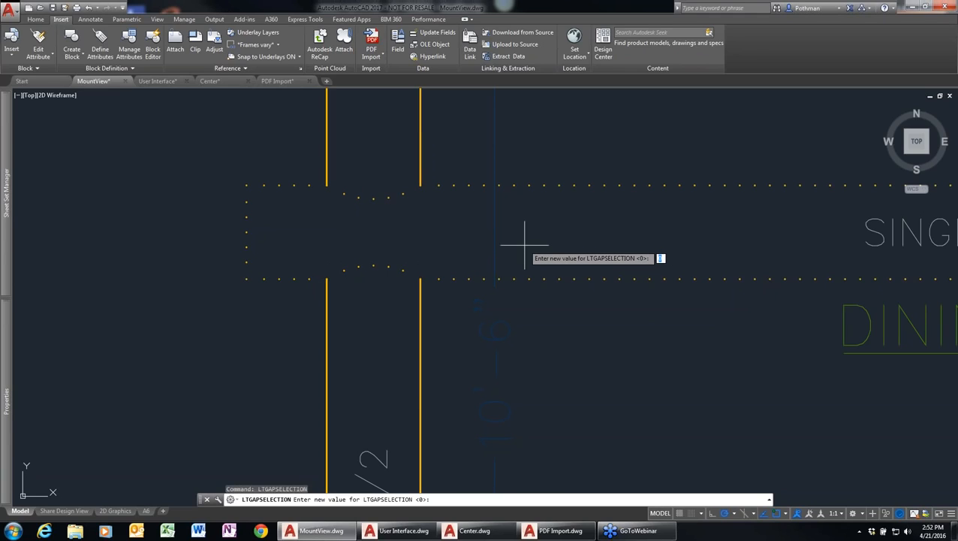
pyautogui.press('Return')
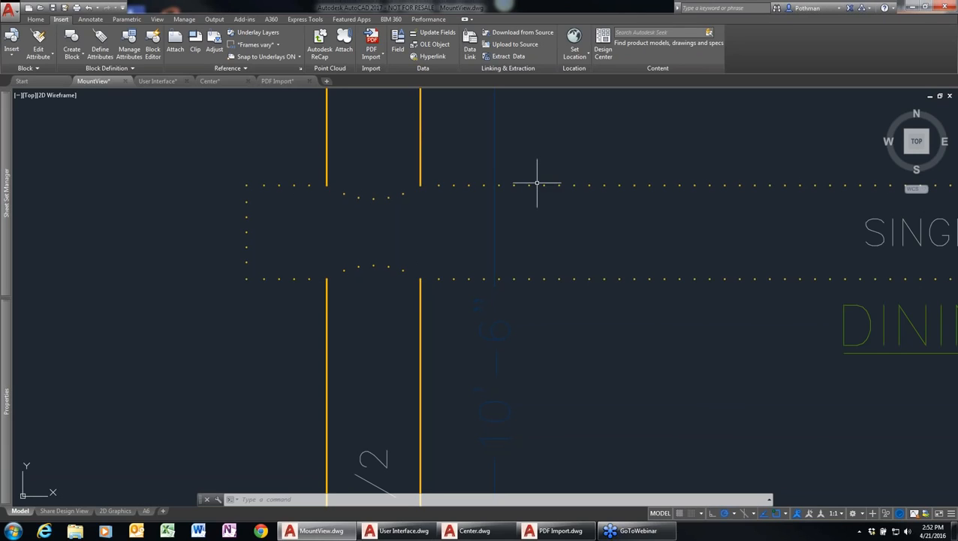
pyautogui.click(537, 184)
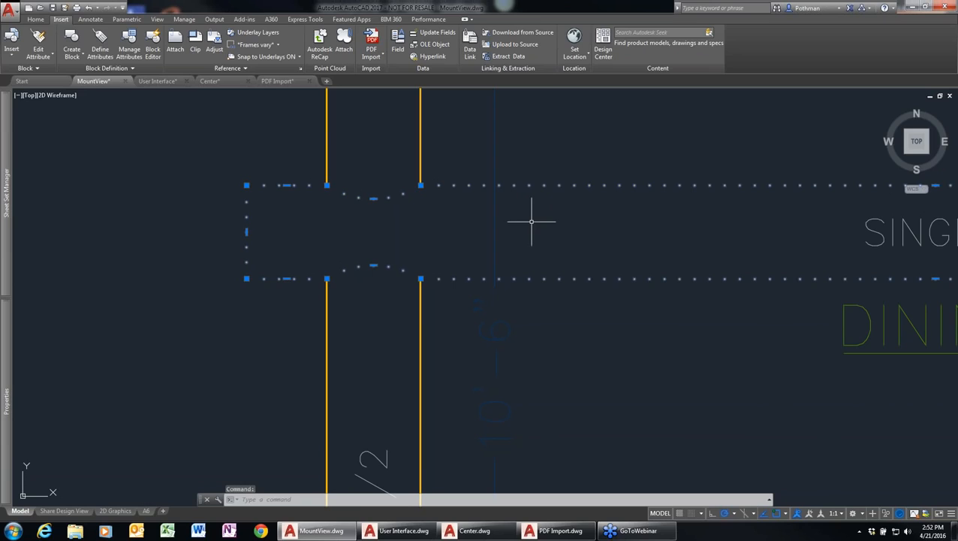
pyautogui.press('Escape')
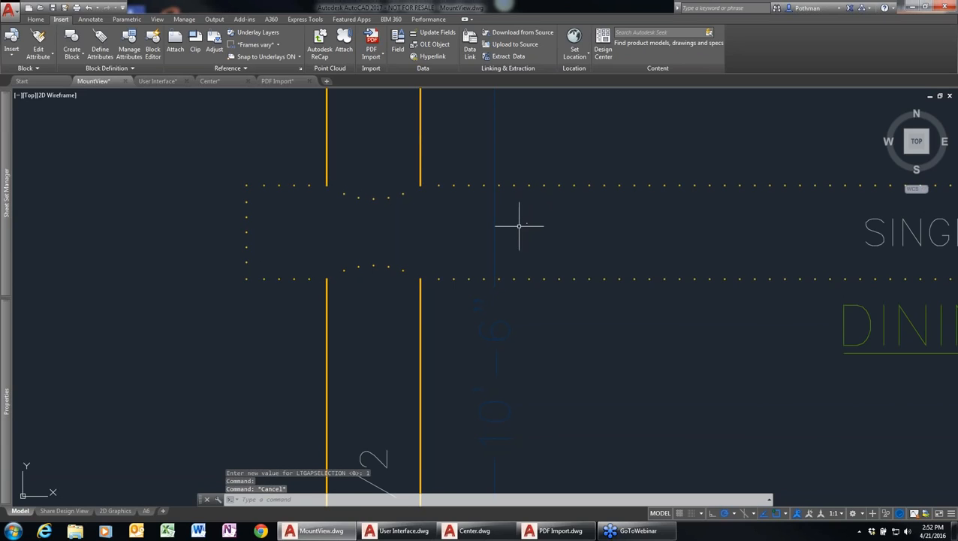
# Draw a line from the beam's upper inner corner perpendicular to the dotted arc on its lower edge, using the Perpendicular object snap.
pyautogui.write('l')
pyautogui.press('Return')
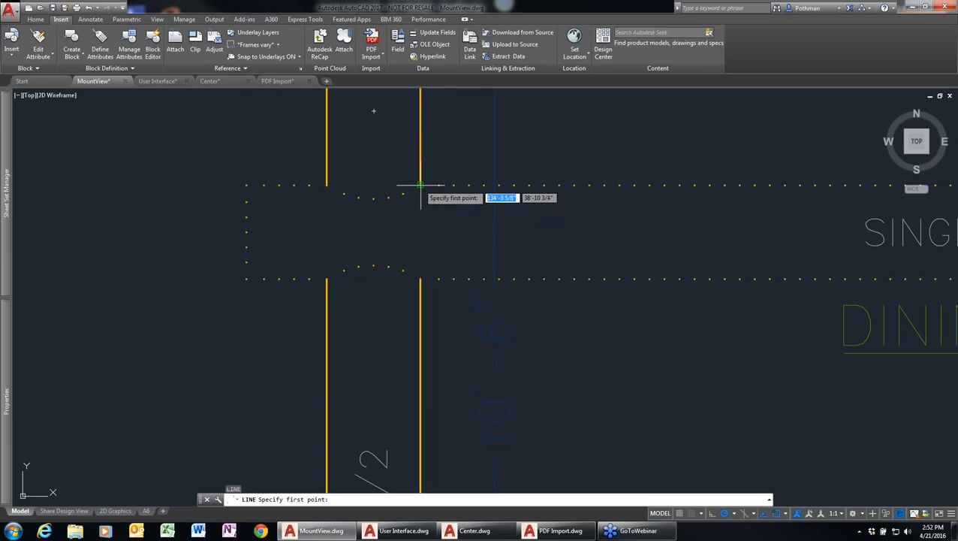
pyautogui.click(419, 185)
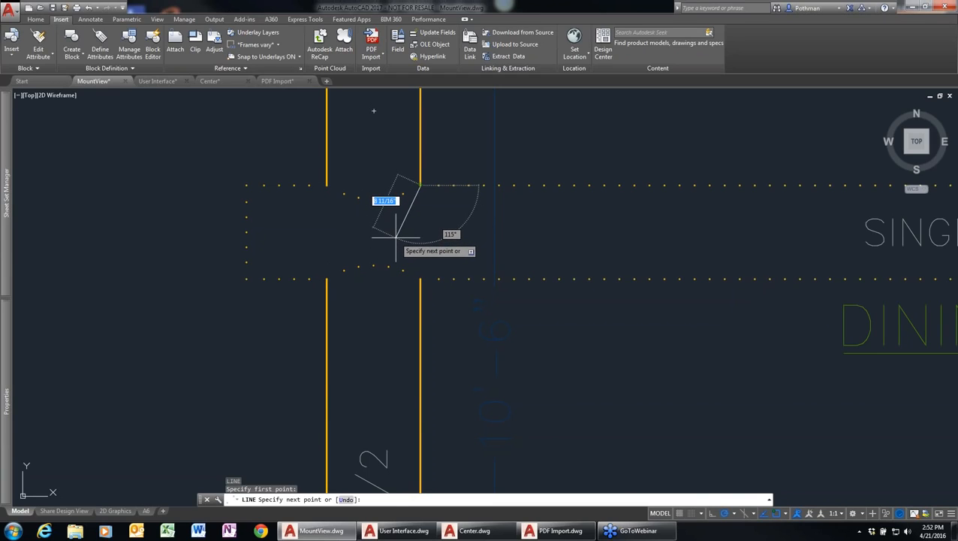
pyautogui.press('F8')
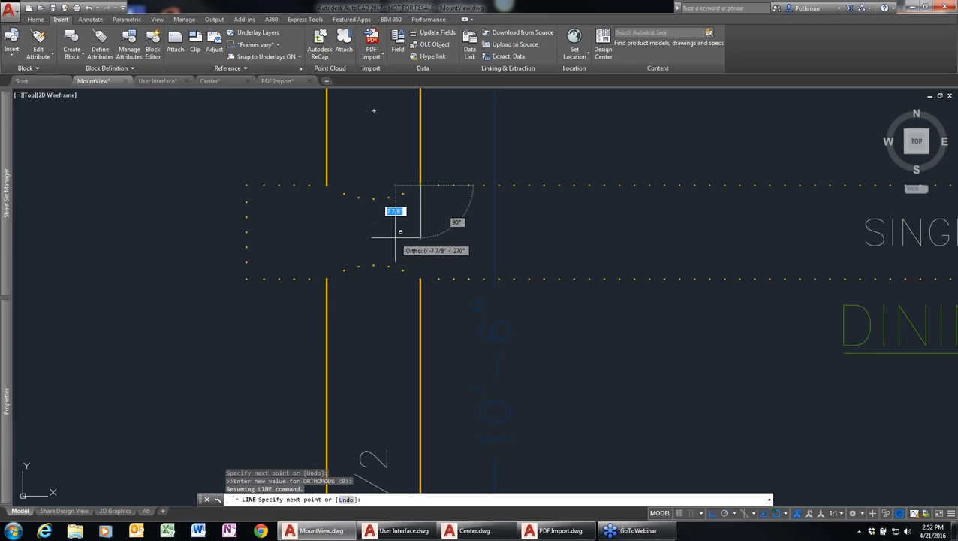
pyautogui.keyDown('shift'); pyautogui.rightClick(396, 239); pyautogui.keyUp('shift')
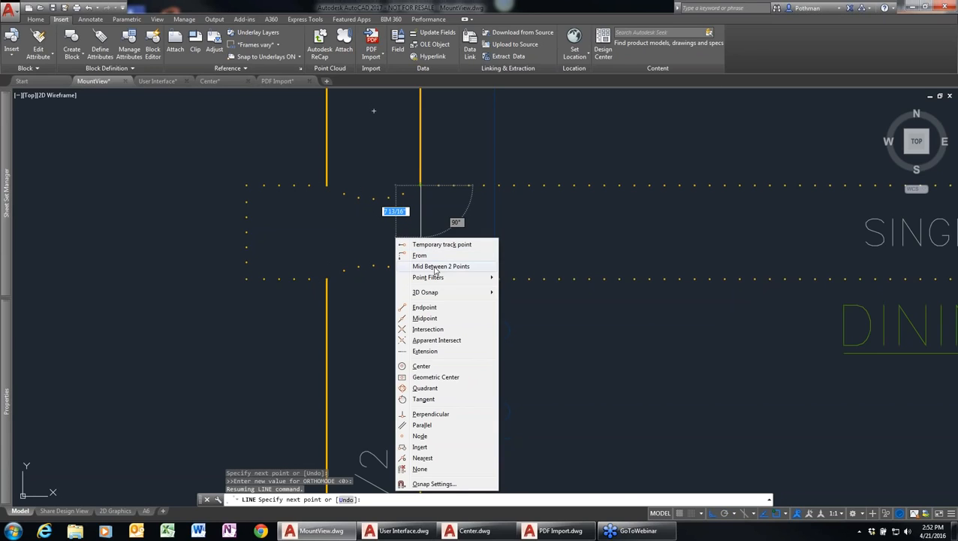
pyautogui.click(430, 415)
pyautogui.scroll(2, 409, 270)
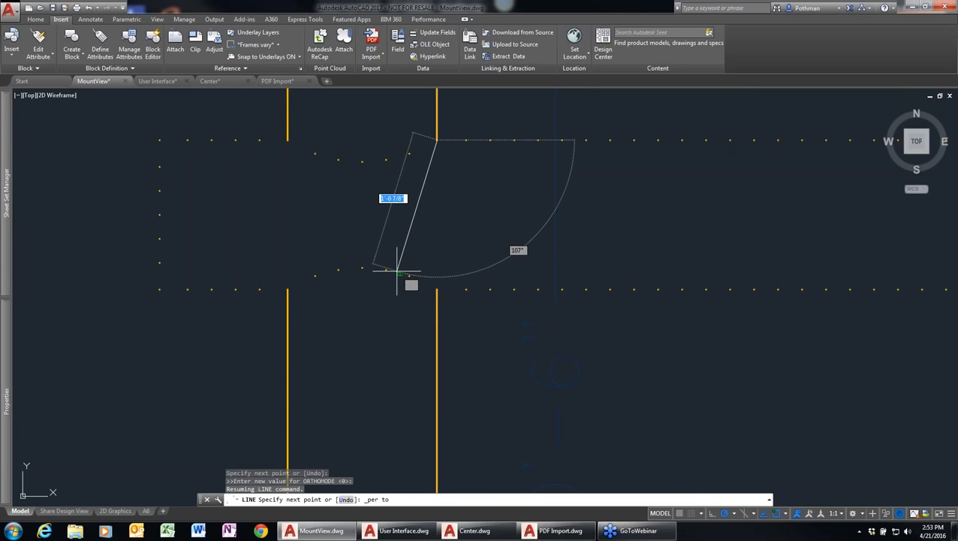
pyautogui.click(397, 271)
pyautogui.press('Return')
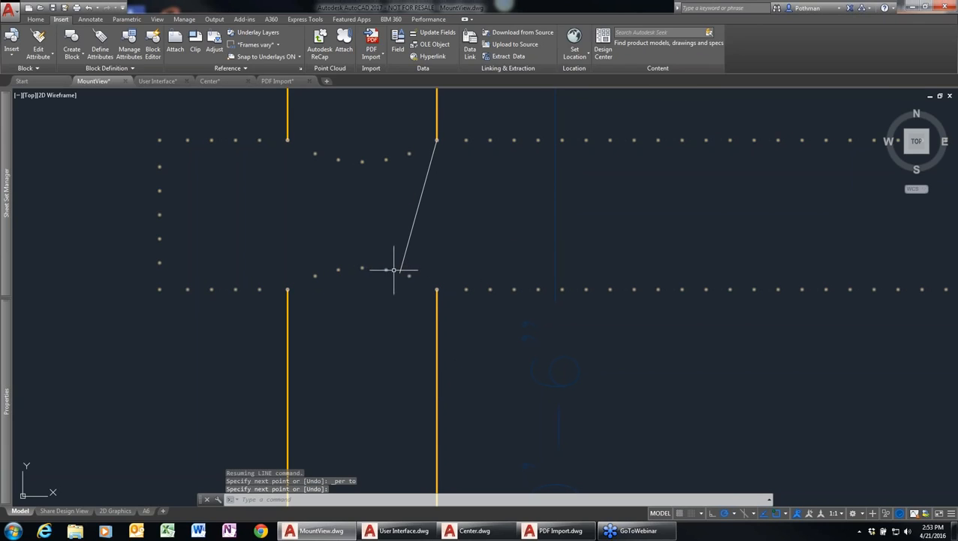
# Select the dotted beam outline with a crossing window in a gap, set its linetype back to ByLayer, and clear the selection.
pyautogui.click(547, 313)
pyautogui.click(449, 304)
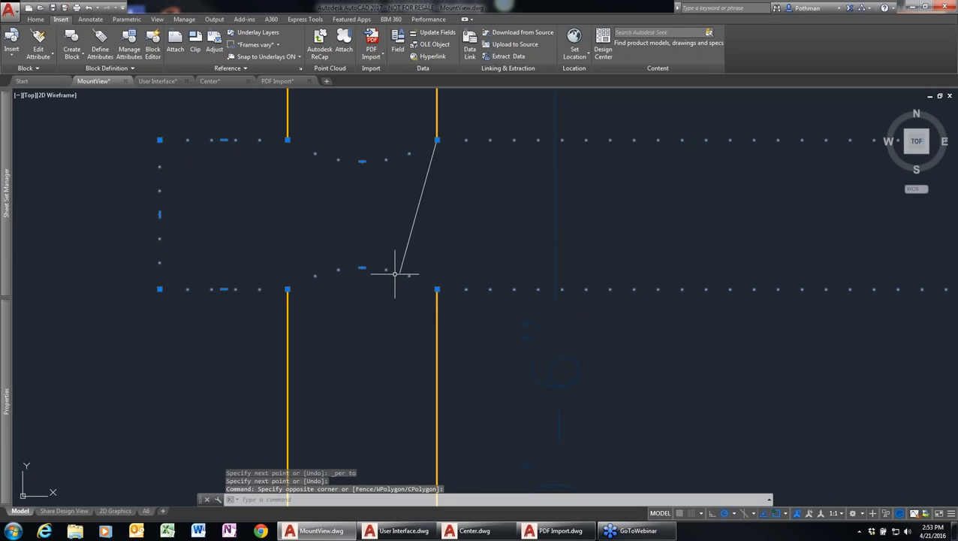
pyautogui.moveTo(9, 329)
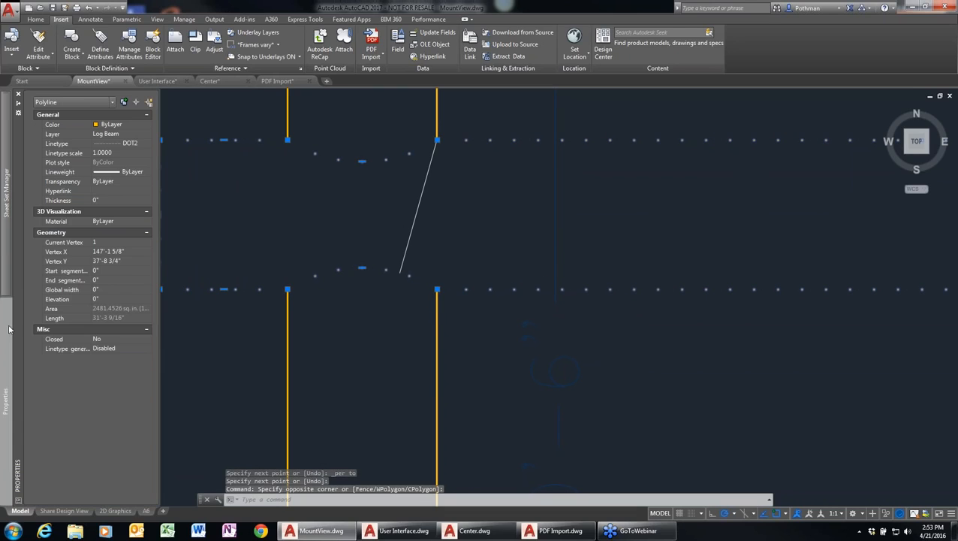
pyautogui.click(143, 143)
pyautogui.click(148, 143)
pyautogui.click(149, 153)
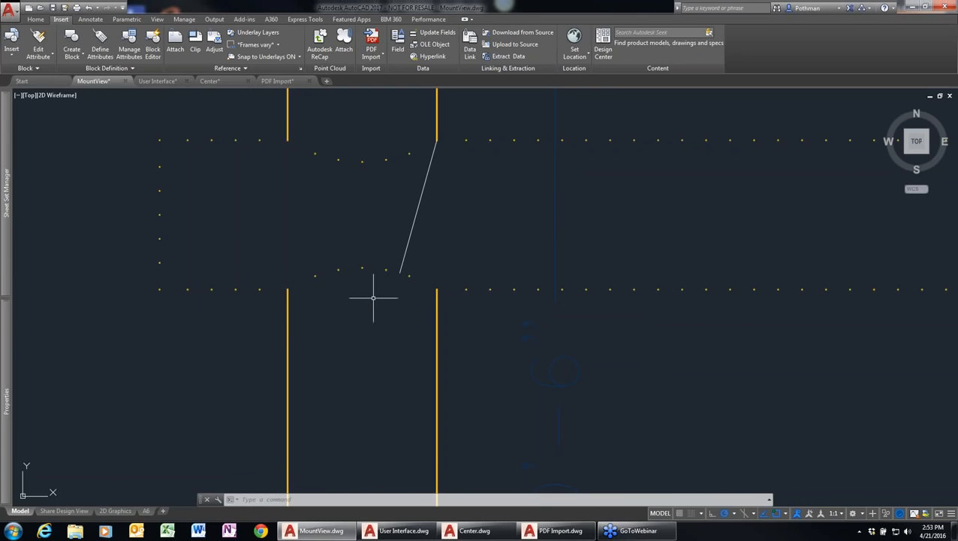
pyautogui.moveTo(6, 330)
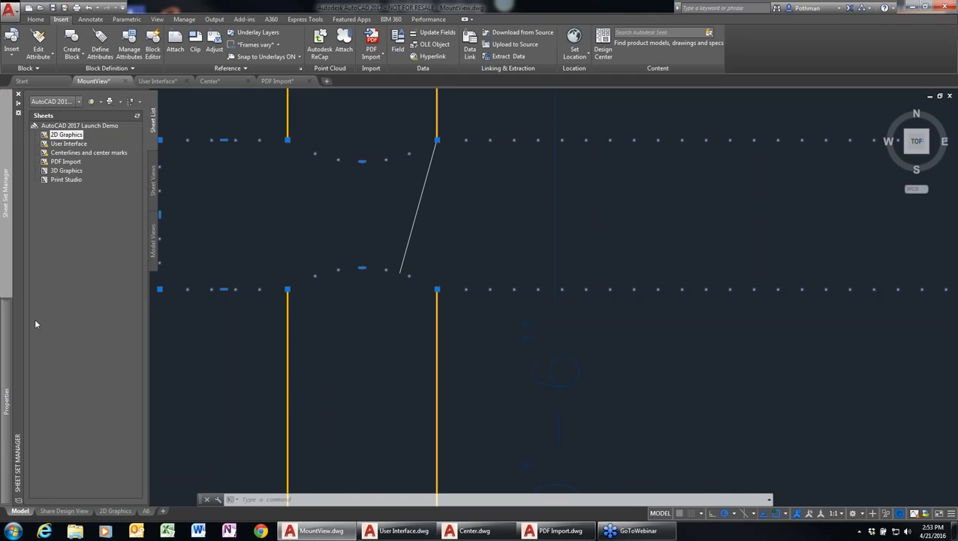
pyautogui.click(142, 144)
pyautogui.click(147, 143)
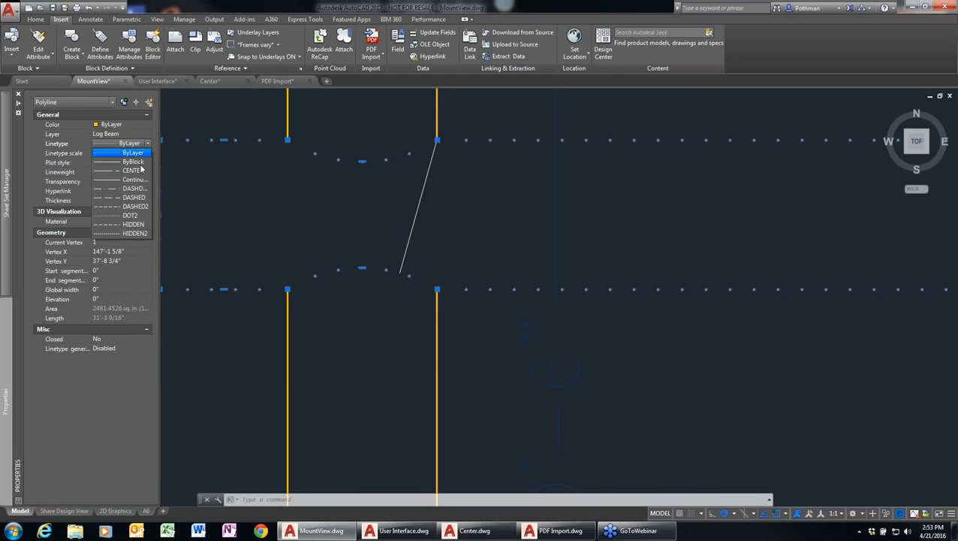
pyautogui.click(135, 170)
pyautogui.press('Escape')
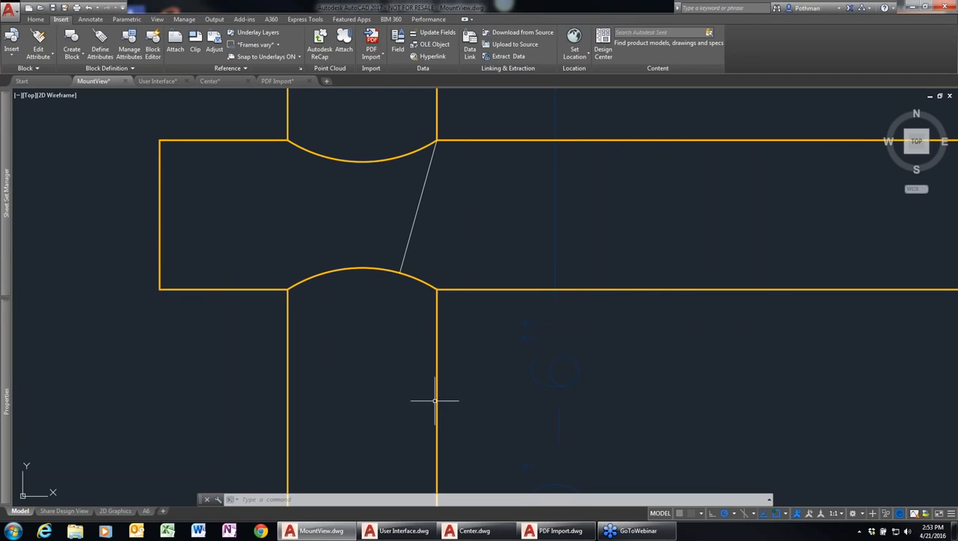
# Open the 3D Graphics sheet from the sheet set, switch to model space, and orbit the log house to its left side.
pyautogui.moveTo(438, 392)
pyautogui.moveTo(8, 162)
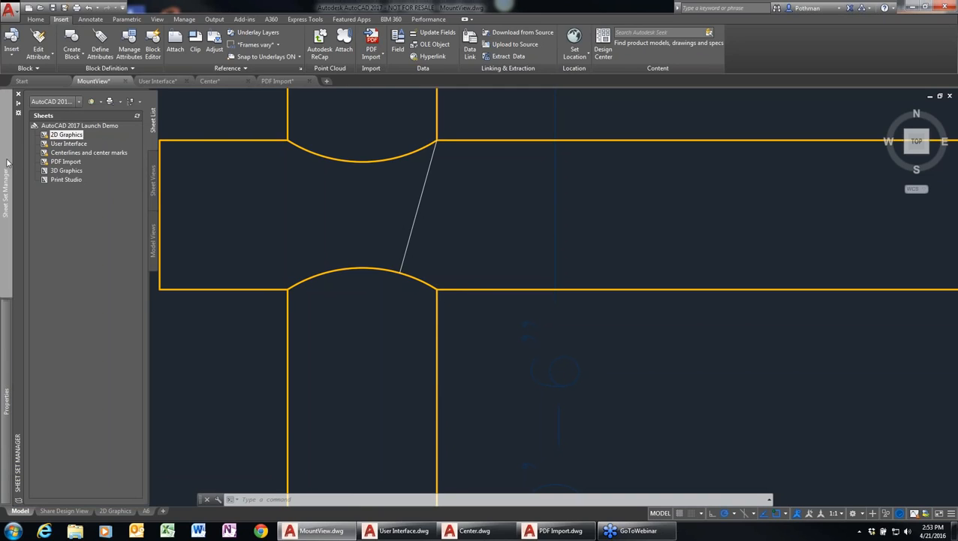
pyautogui.doubleClick(66, 171)
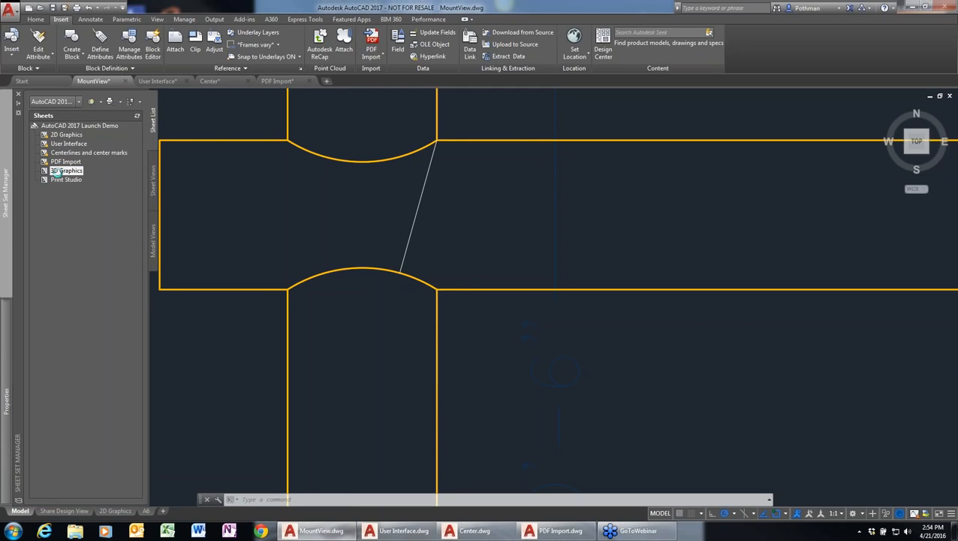
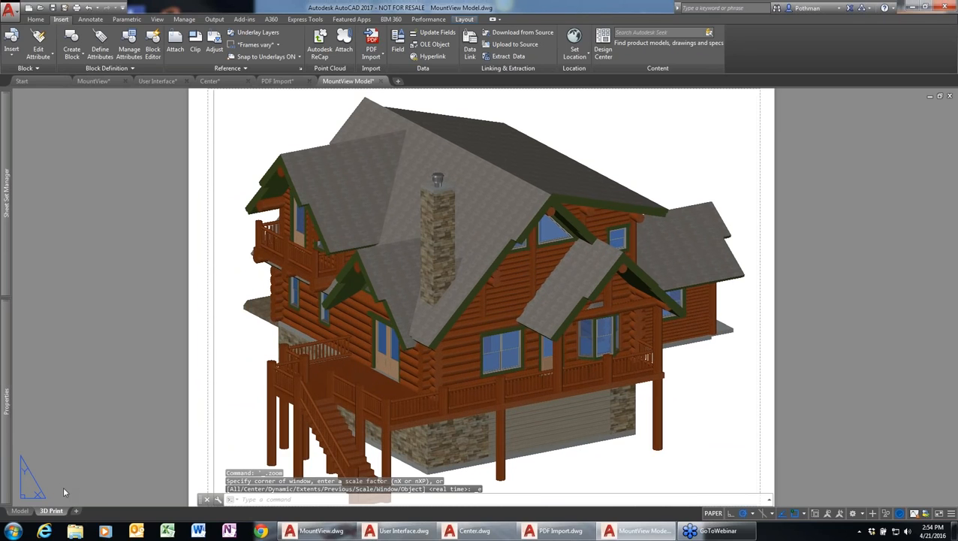
pyautogui.click(21, 510)
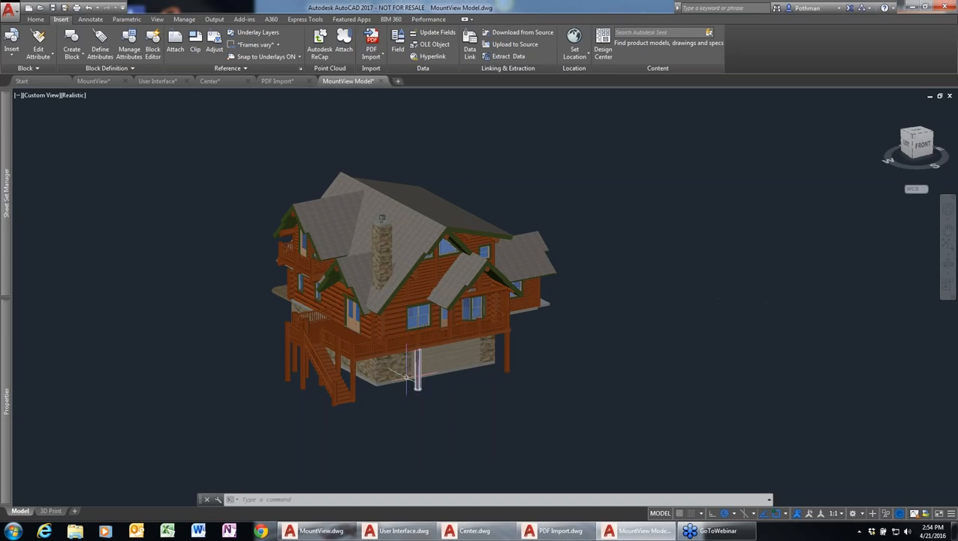
pyautogui.keyDown('shift'); pyautogui.moveTo(364, 403); pyautogui.dragTo(495, 439, button='middle'); pyautogui.keyUp('shift')
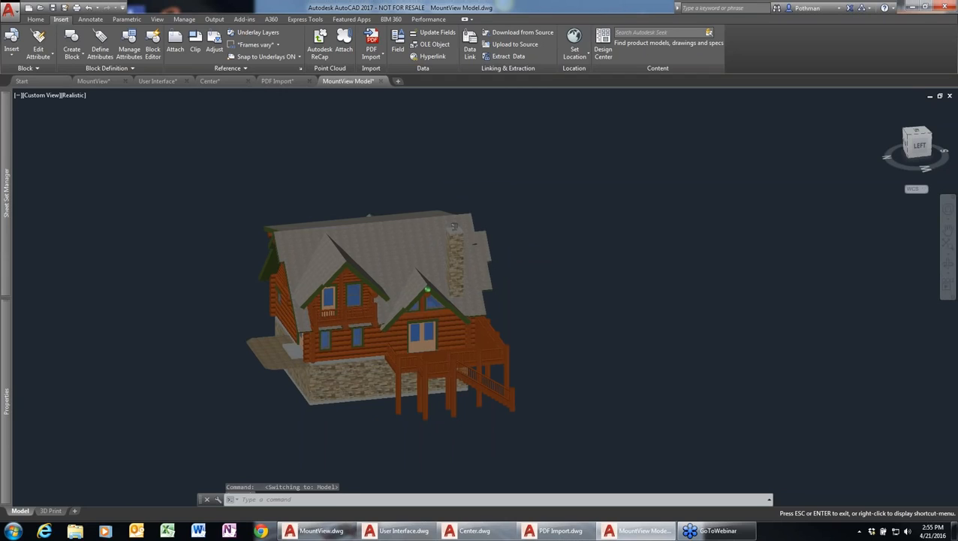
pyautogui.press('Escape')
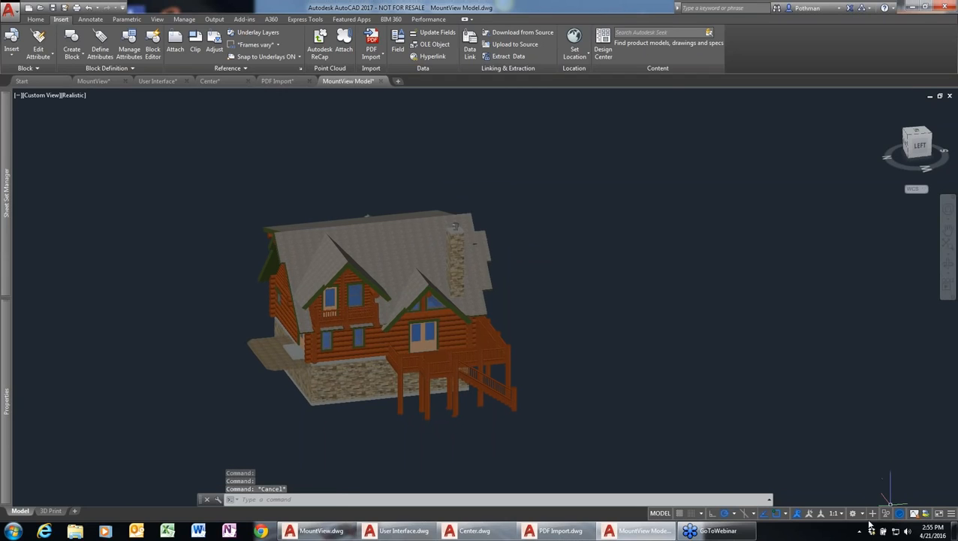
# Switch to the 3D Modeling workspace and start 3D printing through Print Studio, continuing past the model preparation notice.
pyautogui.click(864, 514)
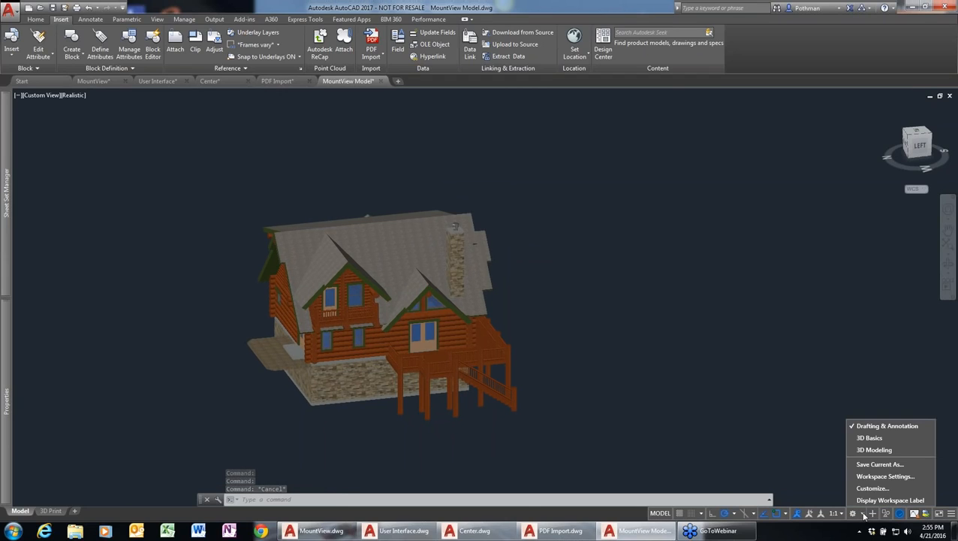
pyautogui.click(874, 450)
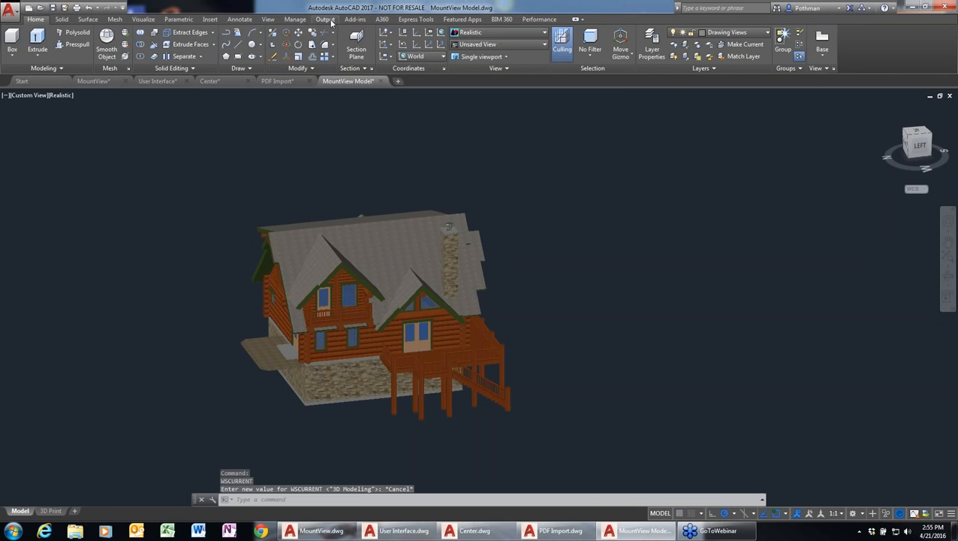
pyautogui.click(329, 21)
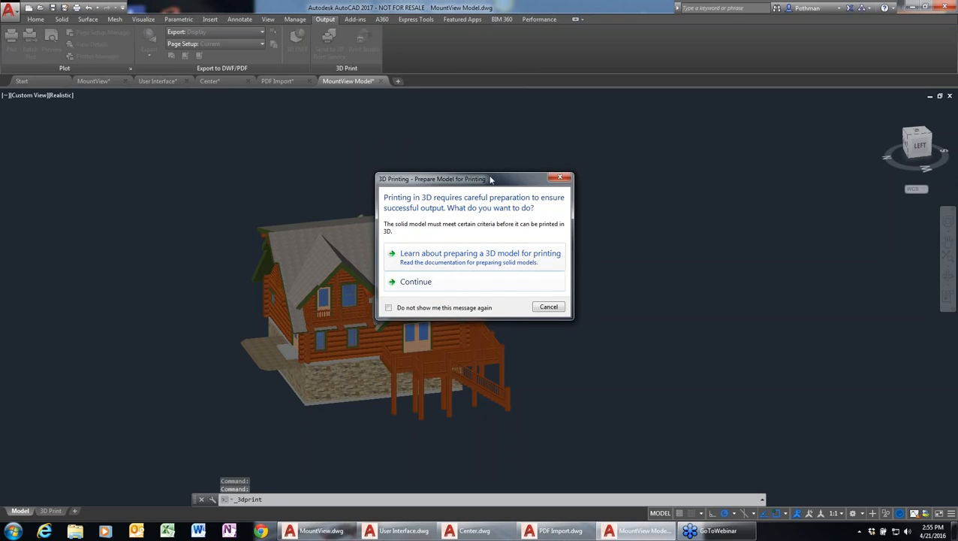
pyautogui.moveTo(505, 177); pyautogui.dragTo(552, 108)
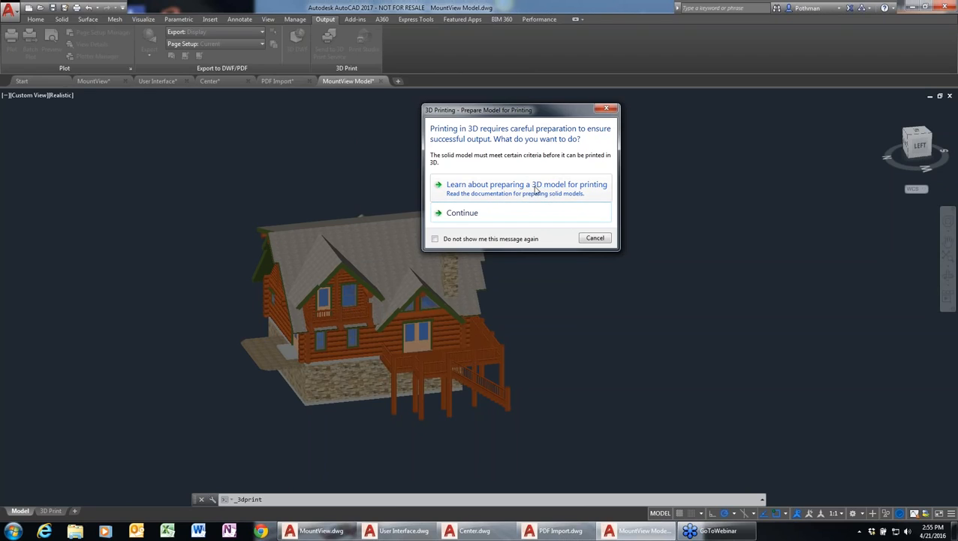
pyautogui.click(469, 216)
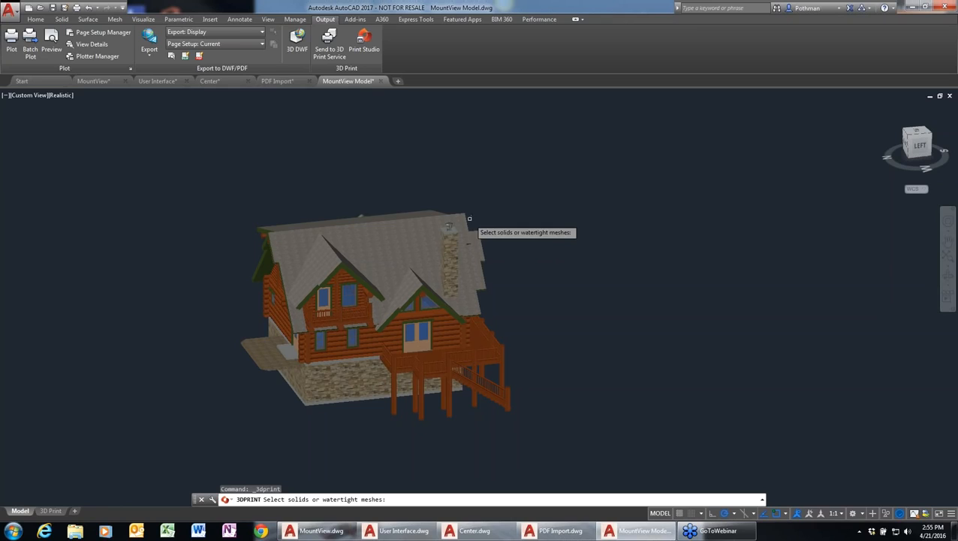
# Select the entire log house with a crossing window and send it to Print Studio with 3D print scale 1.0000.
pyautogui.click(602, 439)
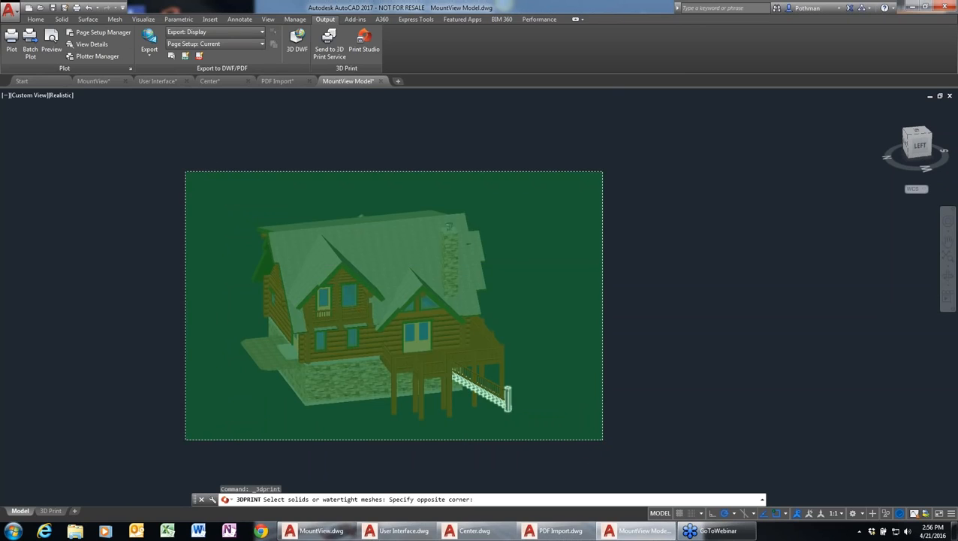
pyautogui.click(185, 172)
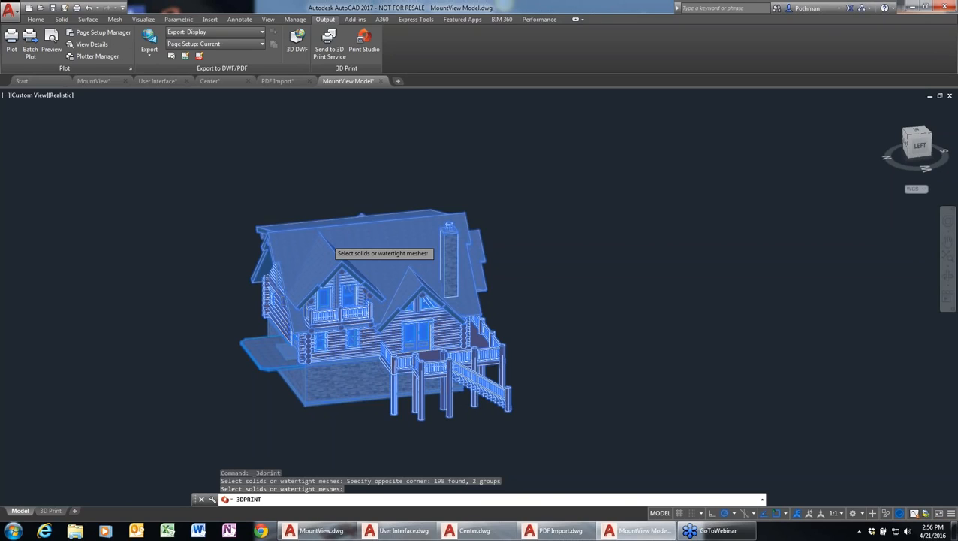
pyautogui.press('Return')
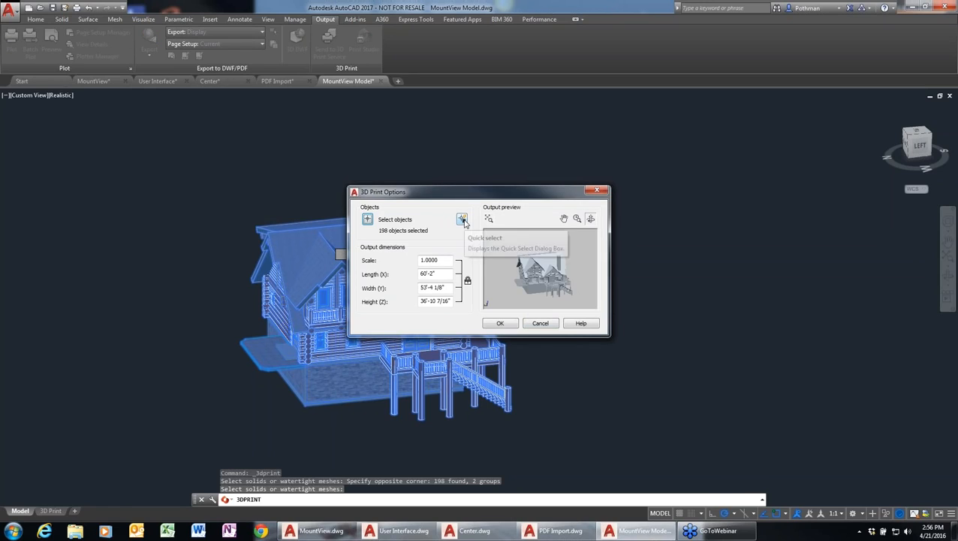
pyautogui.click(501, 325)
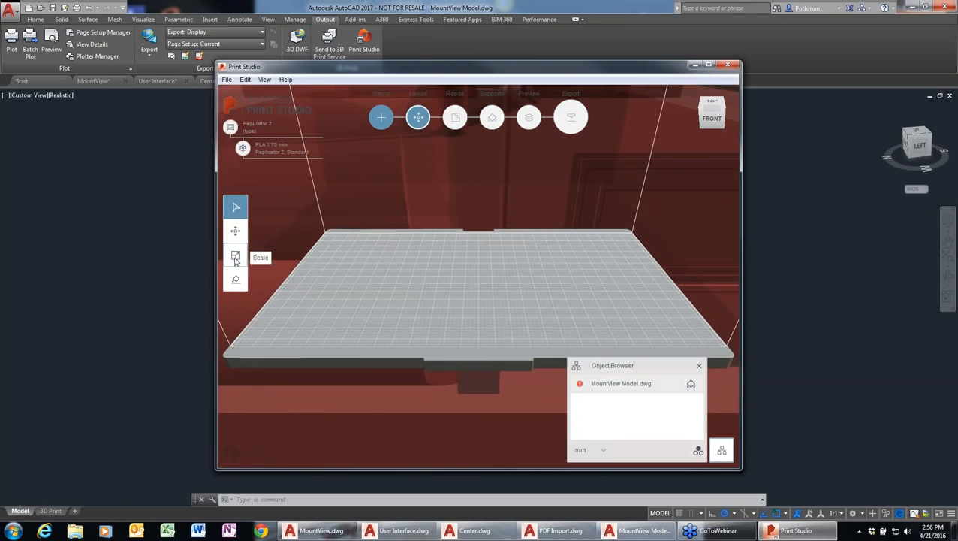
# Look through the printers available for print files in Print Studio and accept Makerbot - Replicator 2.
pyautogui.click(231, 127)
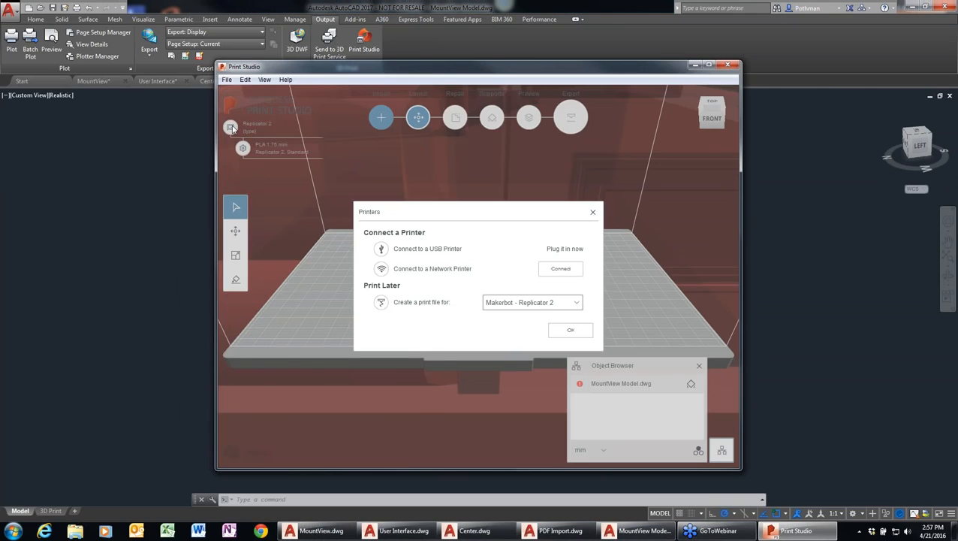
pyautogui.click(576, 303)
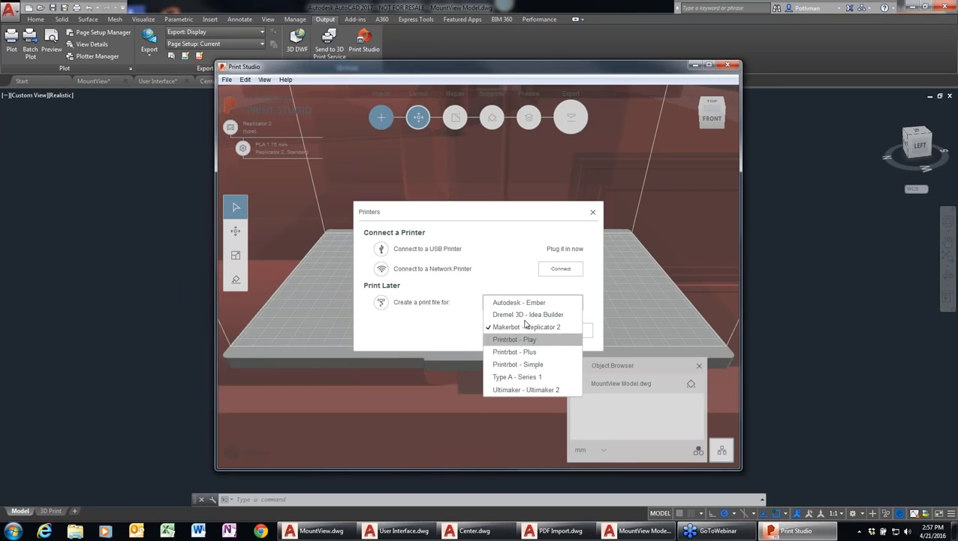
pyautogui.click(553, 290)
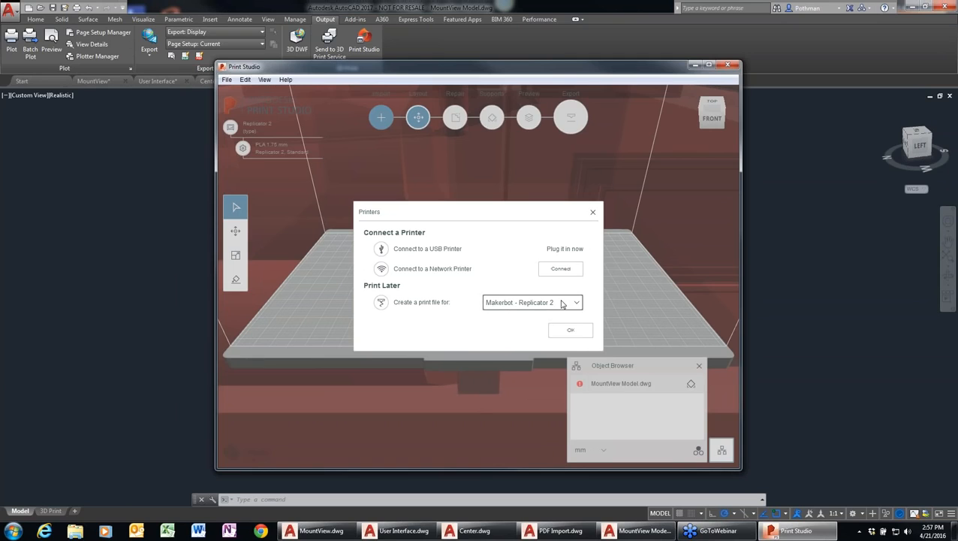
pyautogui.click(568, 332)
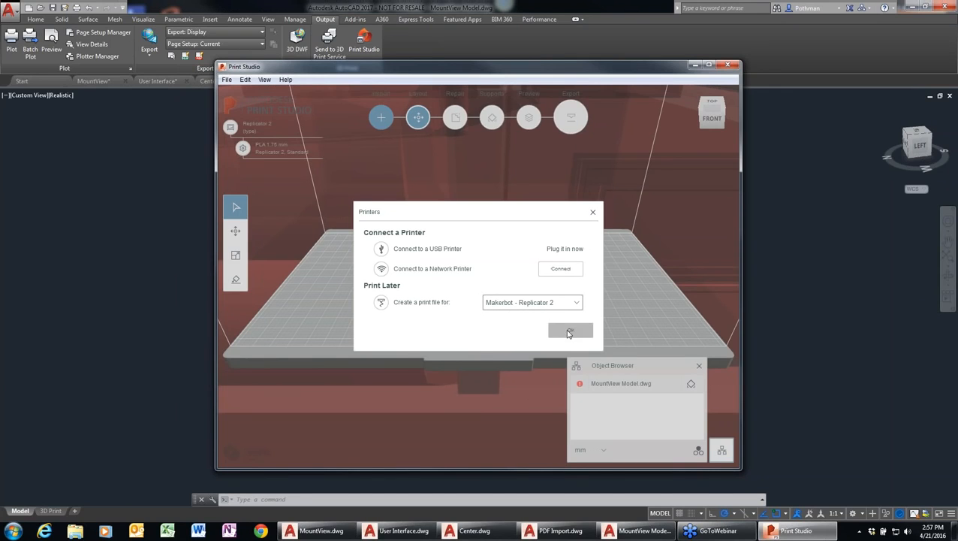
# Scale the log house to fit the printer's build volume, and close Print Studio to return to AutoCAD.
pyautogui.click(236, 257)
pyautogui.click(287, 287)
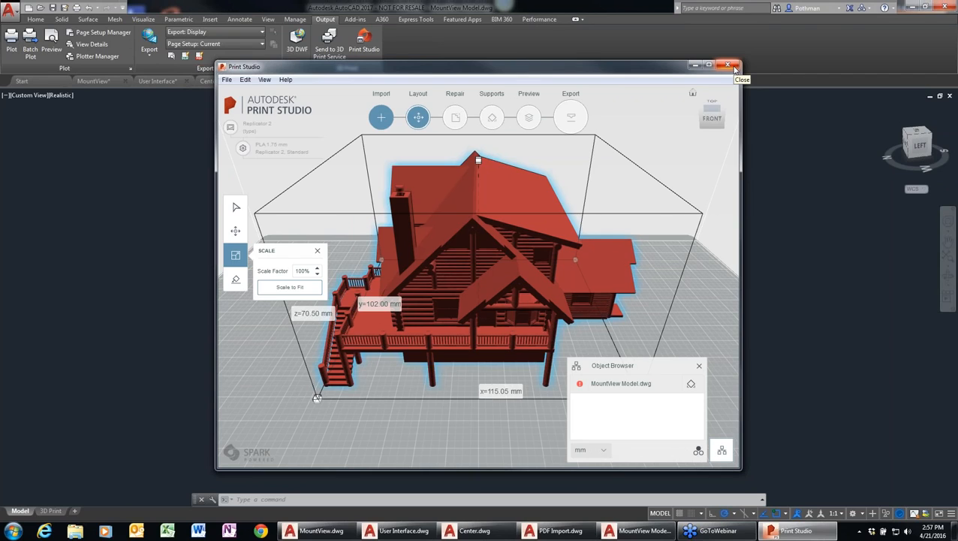
pyautogui.click(734, 67)
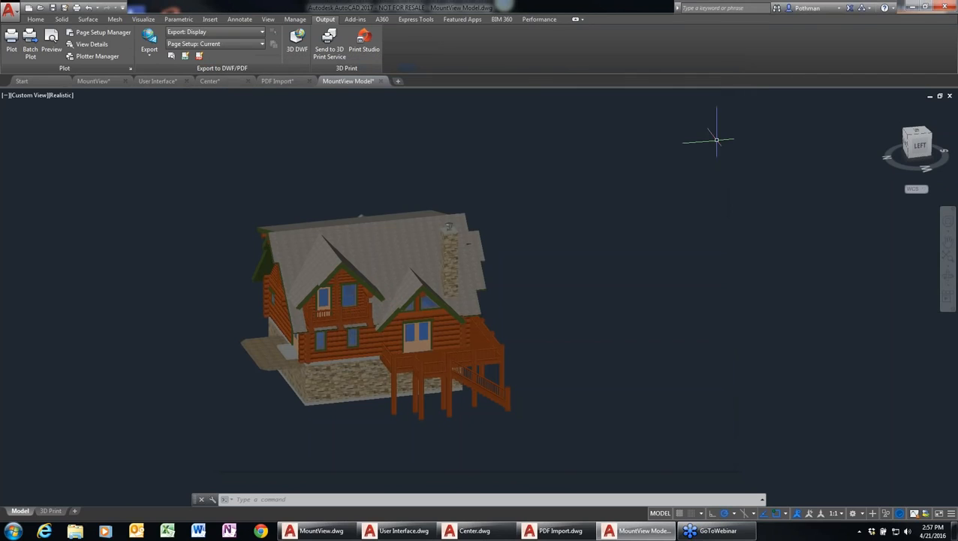